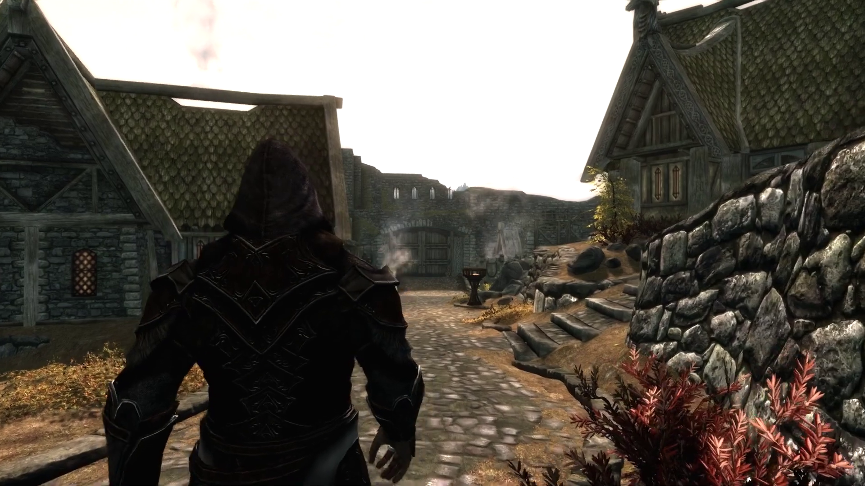
{"action": "key", "text": "w"}
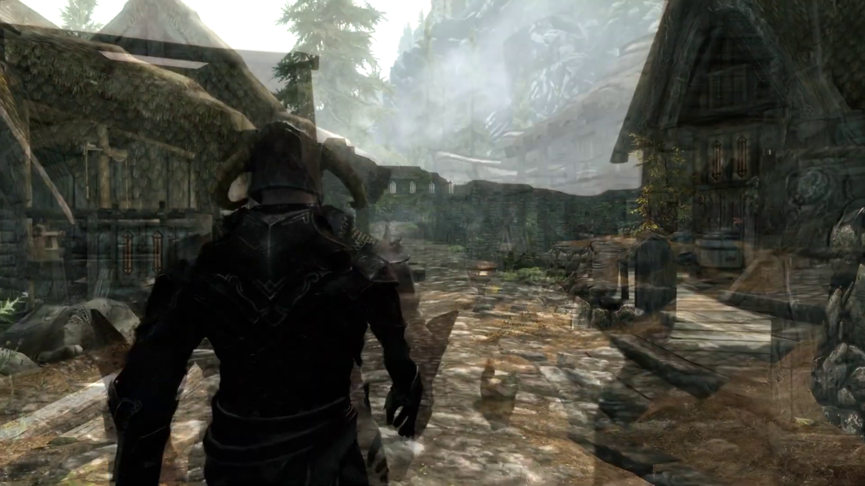
{"action": "key", "text": "w"}
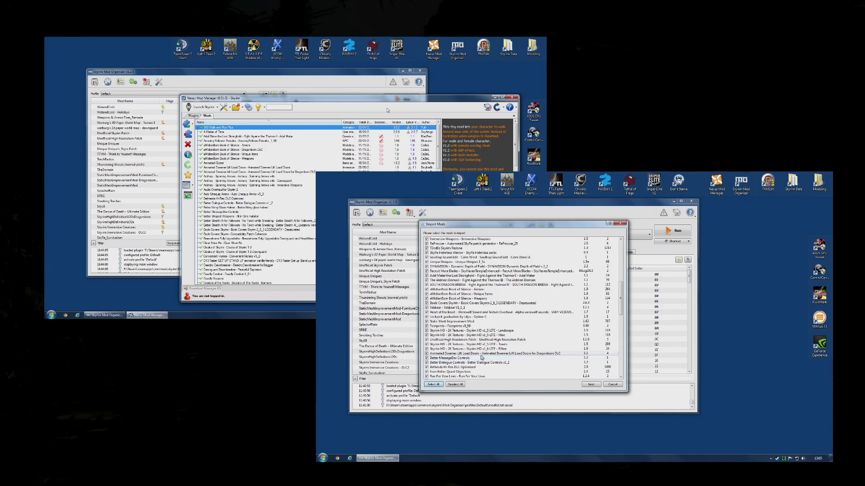
Review the mods selected in the Import Mods wizard and continue to its next page
{"action": "scroll", "coordinate": [481, 358], "scroll_direction": "down", "scroll_amount": 6}
{"action": "scroll", "coordinate": [481, 357], "scroll_direction": "down", "scroll_amount": 10}
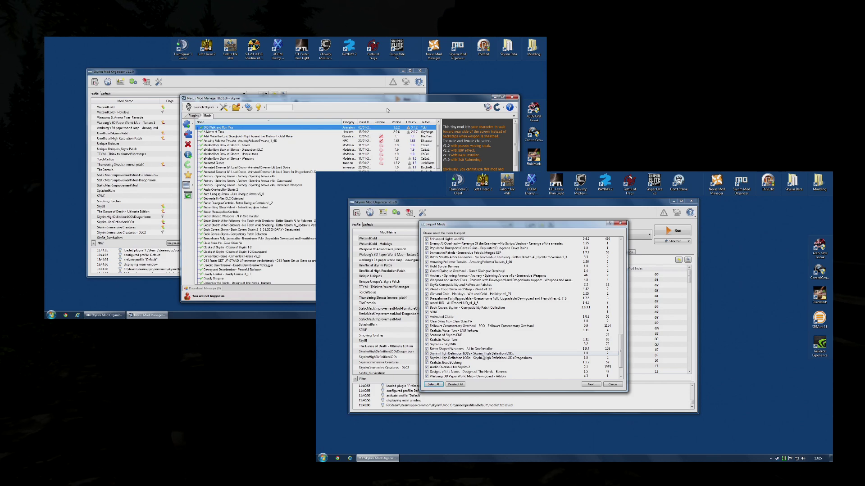
{"action": "scroll", "coordinate": [474, 346], "scroll_direction": "up", "scroll_amount": 10}
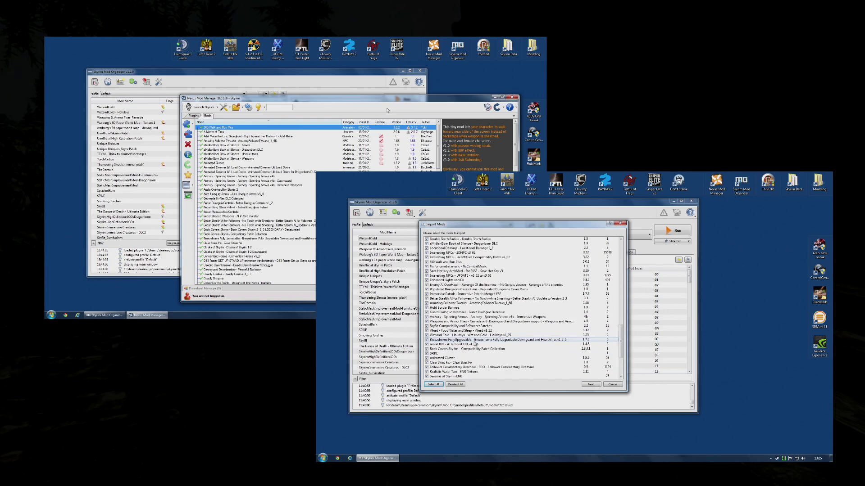
{"action": "scroll", "coordinate": [474, 345], "scroll_direction": "up", "scroll_amount": 10}
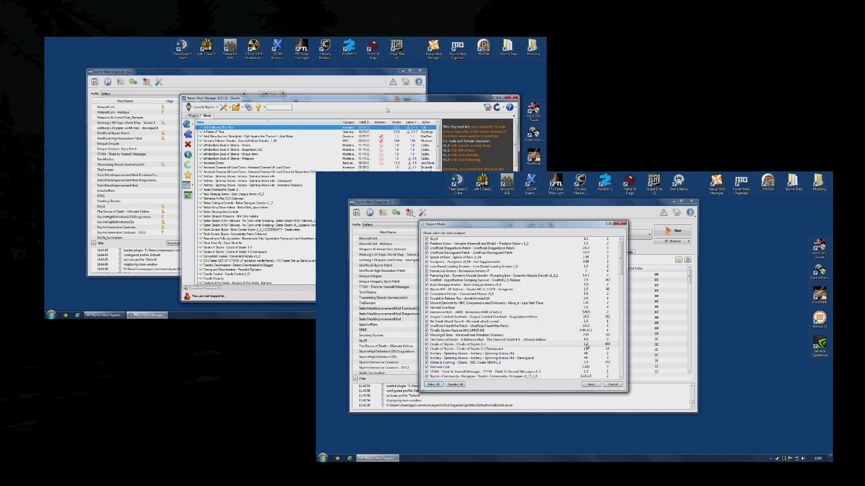
{"action": "left_click", "coordinate": [590, 384]}
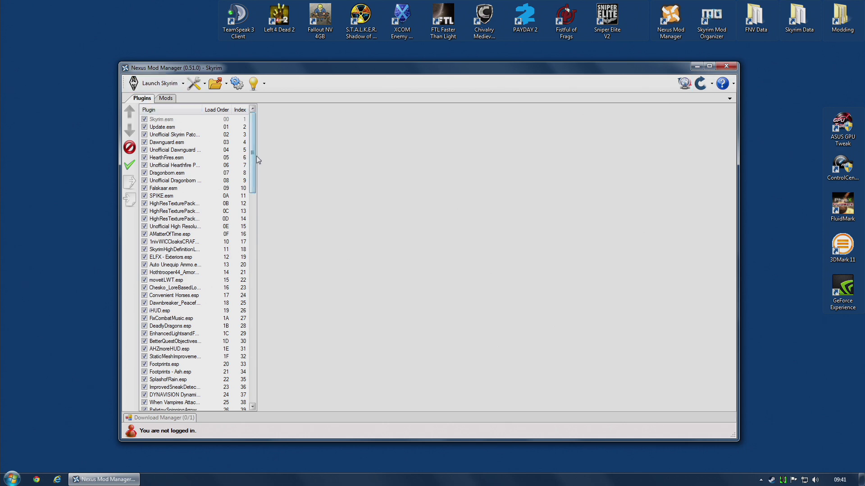
Widen the plugin list to show full plugin names, and browse the files in the Skyrim Data folder
{"action": "left_click_drag", "start_coordinate": [258, 152], "coordinate": [297, 152]}
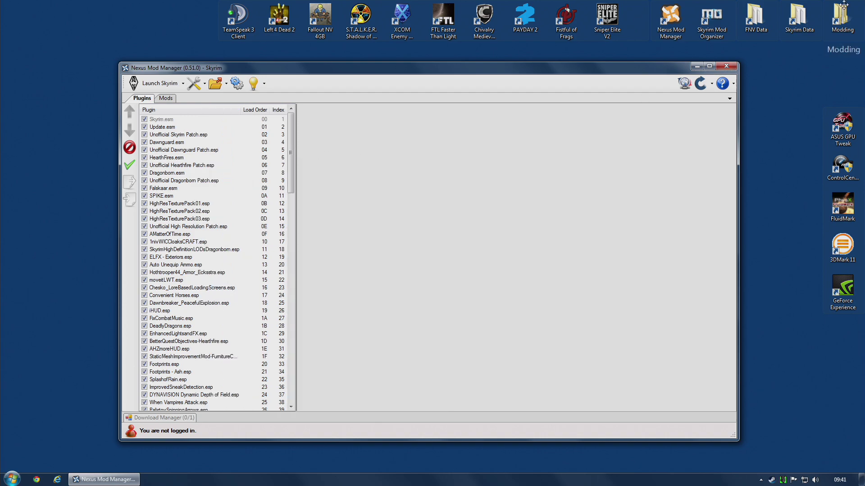
{"action": "double_click", "coordinate": [793, 24]}
{"action": "scroll", "coordinate": [452, 276], "scroll_direction": "down", "scroll_amount": 15}
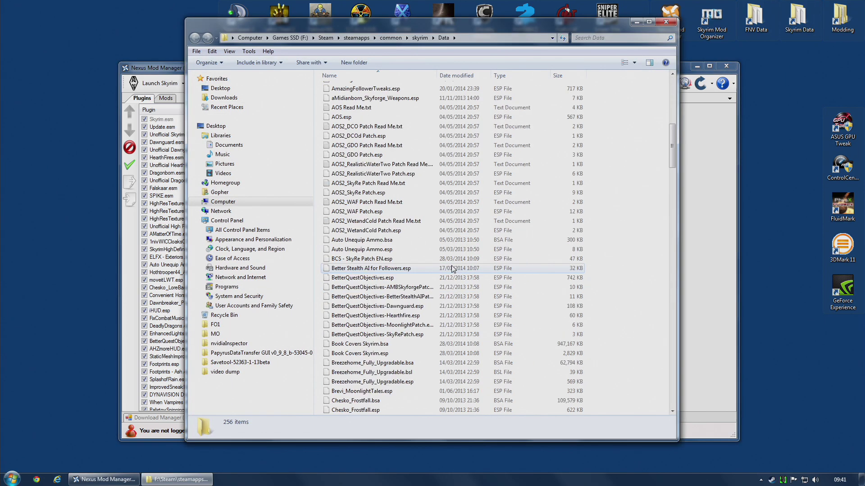
{"action": "scroll", "coordinate": [452, 276], "scroll_direction": "down", "scroll_amount": 7}
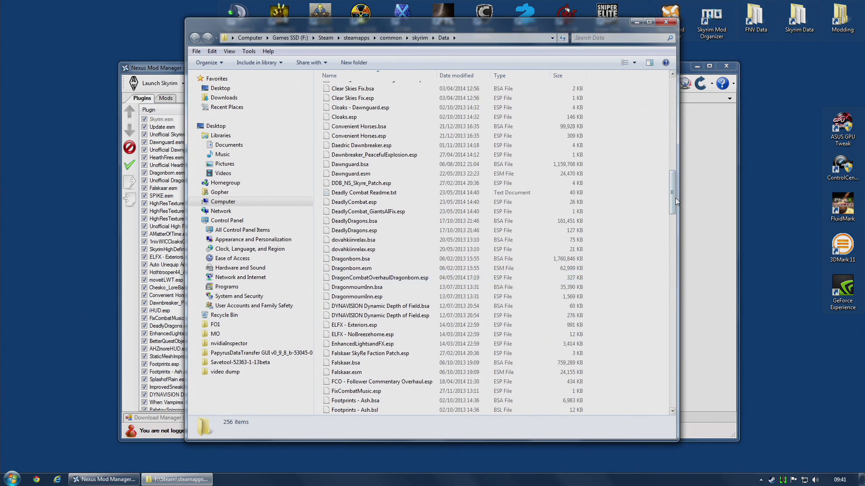
{"action": "left_click_drag", "start_coordinate": [674, 201], "coordinate": [692, 374]}
{"action": "left_click", "coordinate": [666, 22]}
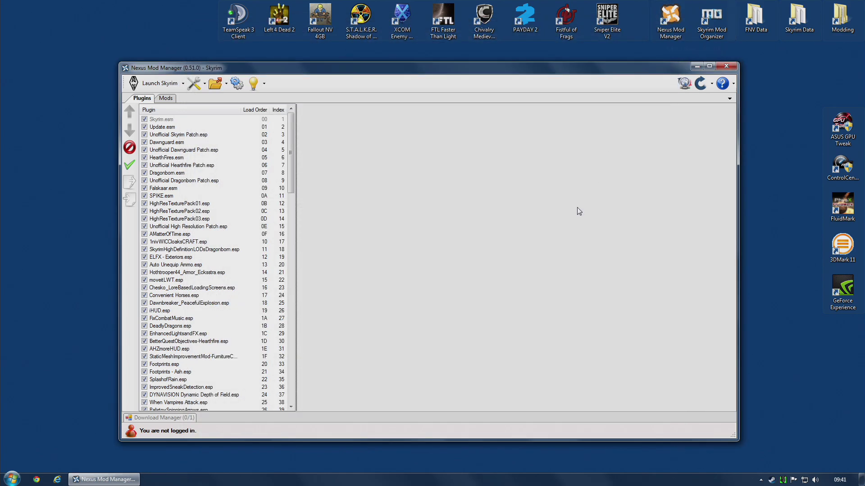
View the installed mods list in Nexus Mod Manager and return to the plugin list
{"action": "mouse_move", "coordinate": [290, 133]}
{"action": "left_mouse_down"}
{"action": "mouse_move", "coordinate": [292, 333]}
{"action": "mouse_move", "coordinate": [290, 121]}
{"action": "left_mouse_up"}
{"action": "left_click", "coordinate": [166, 98]}
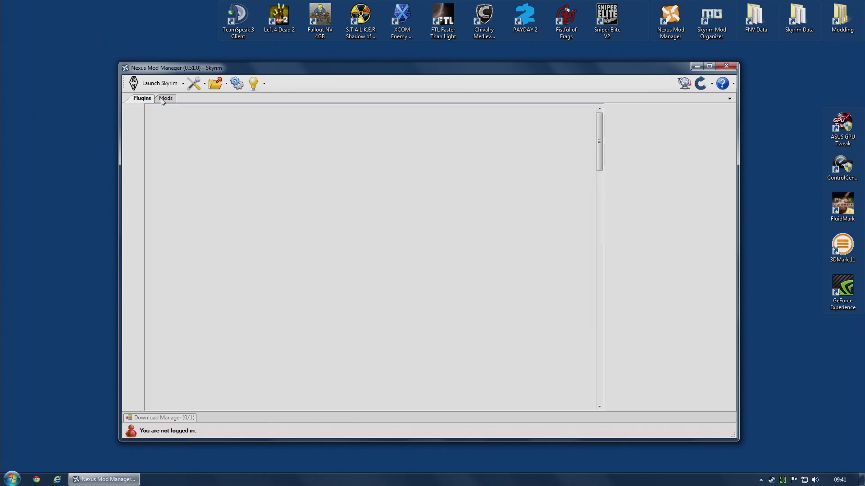
{"action": "left_click", "coordinate": [142, 98]}
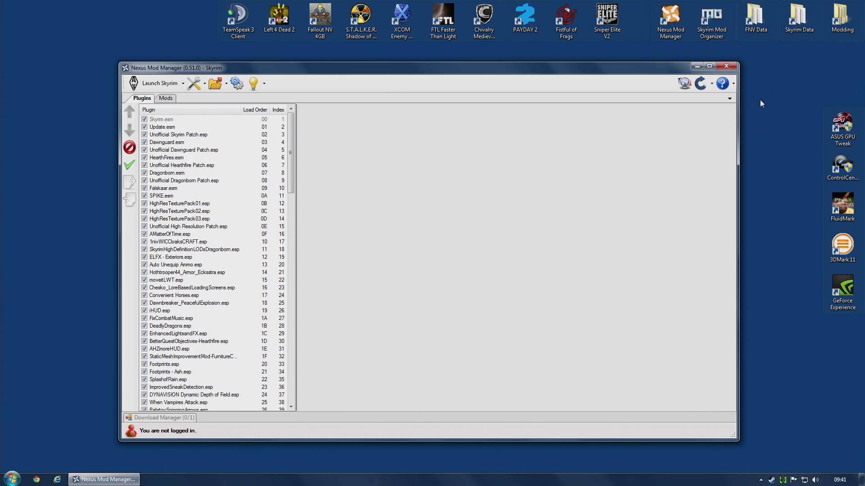
Open Skyrim Mod Organizer and examine its Non-MO mod entries and plugin load order
{"action": "double_click", "coordinate": [714, 29]}
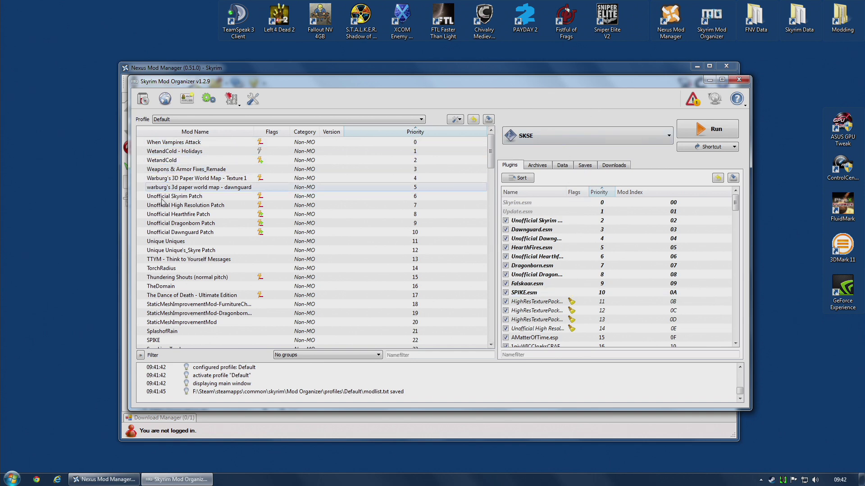
{"action": "mouse_move", "coordinate": [493, 160]}
{"action": "left_mouse_down"}
{"action": "mouse_move", "coordinate": [493, 324]}
{"action": "mouse_move", "coordinate": [493, 150]}
{"action": "left_mouse_up"}
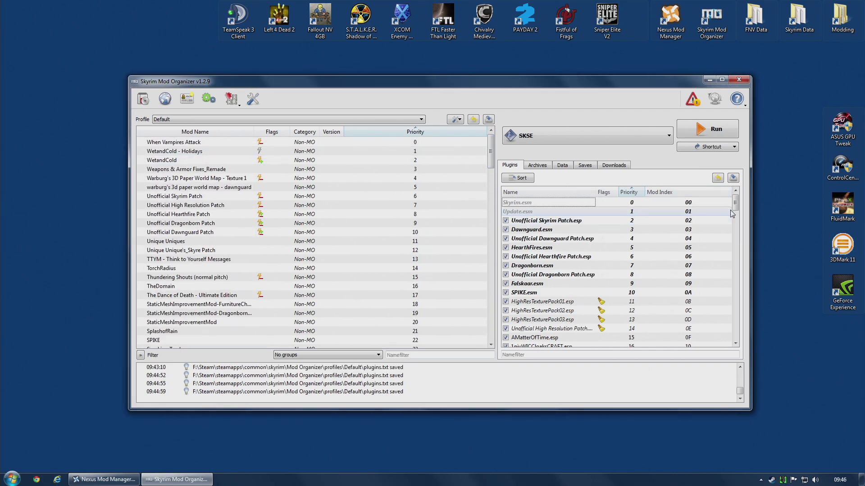
{"action": "mouse_move", "coordinate": [735, 203]}
{"action": "left_mouse_down"}
{"action": "mouse_move", "coordinate": [743, 342]}
{"action": "mouse_move", "coordinate": [733, 201]}
{"action": "left_mouse_up"}
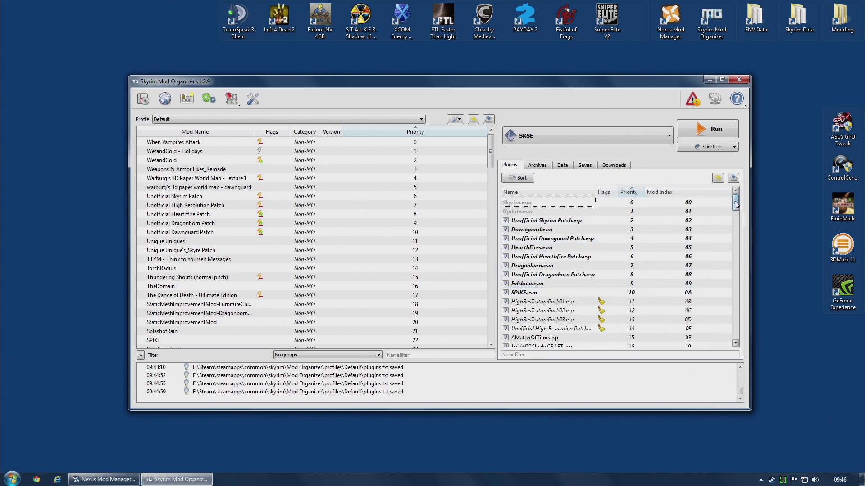
{"action": "left_click_drag", "start_coordinate": [735, 203], "coordinate": [741, 211]}
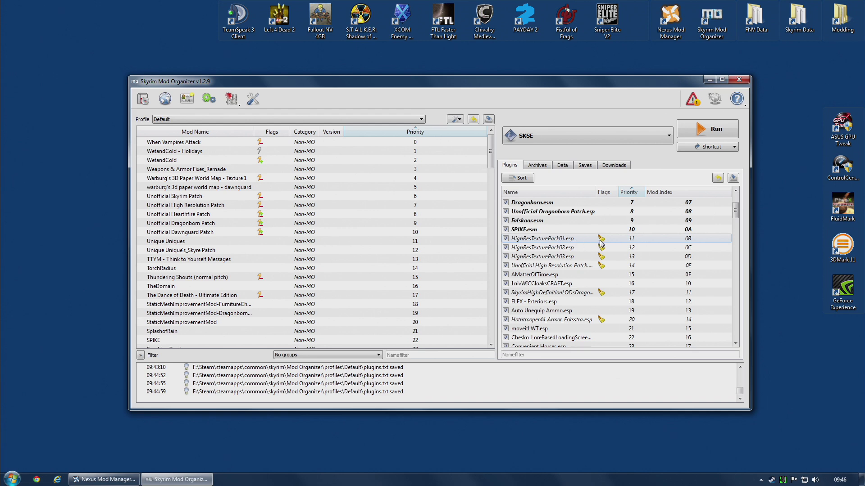
View the archives managed by Mod Organizer and return to the plugin list
{"action": "mouse_move", "coordinate": [600, 244]}
{"action": "left_click", "coordinate": [539, 165]}
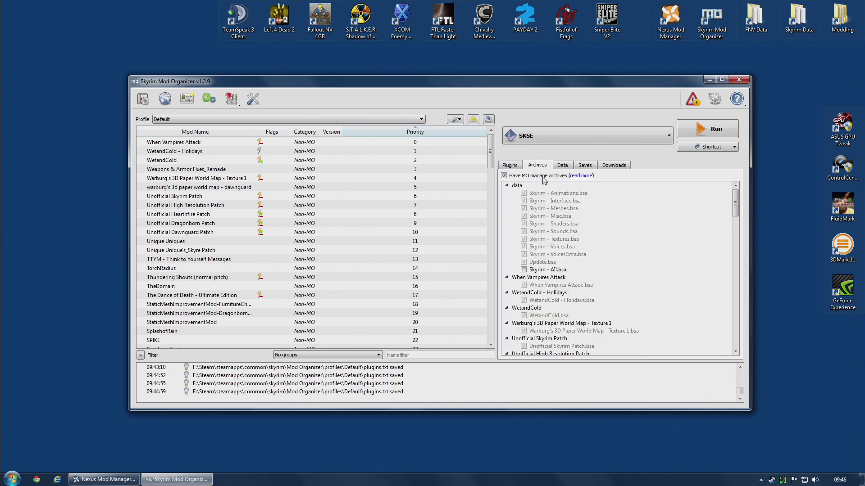
{"action": "left_click", "coordinate": [510, 166]}
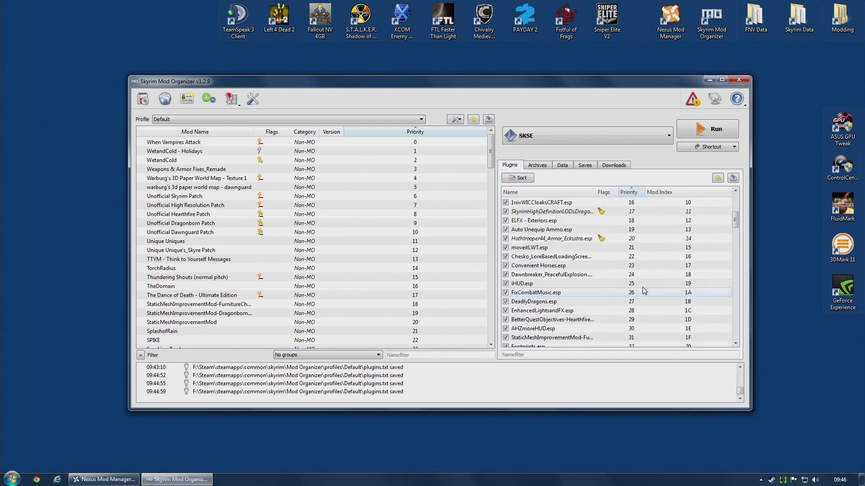
Look through the full plugin load order and check the reported problems without applying a fix
{"action": "scroll", "coordinate": [643, 291], "scroll_direction": "down", "scroll_amount": 20}
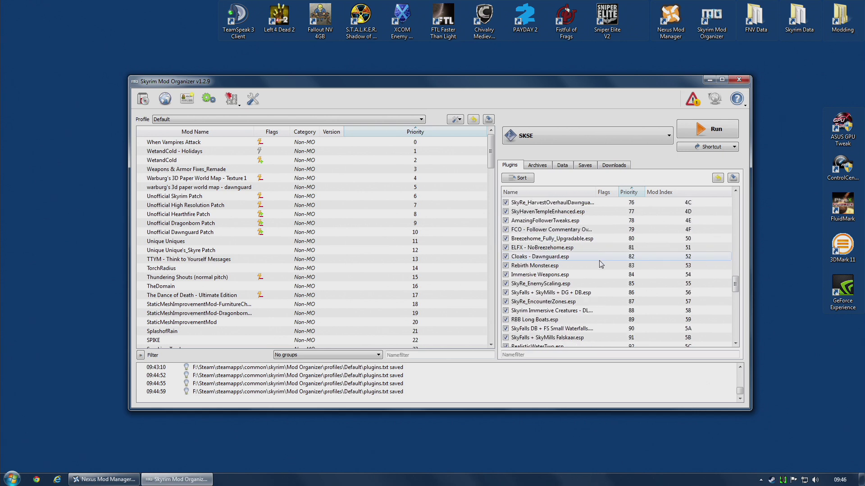
{"action": "scroll", "coordinate": [601, 265], "scroll_direction": "down", "scroll_amount": 4}
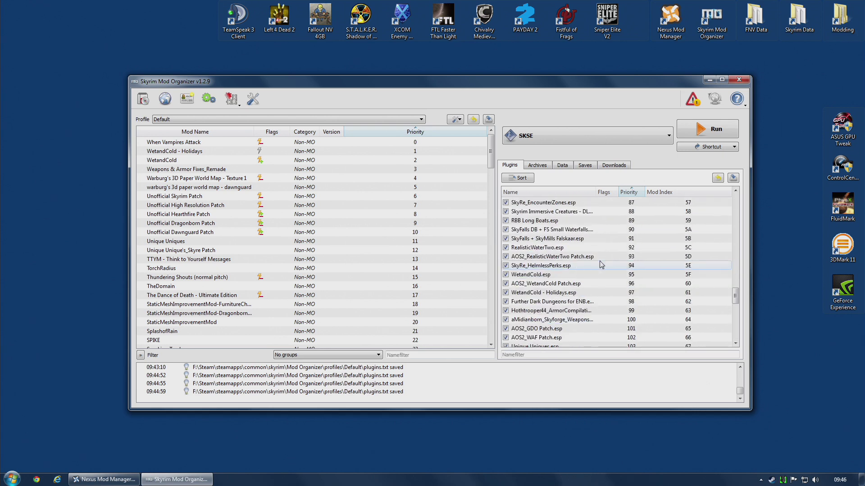
{"action": "scroll", "coordinate": [602, 265], "scroll_direction": "up", "scroll_amount": 20}
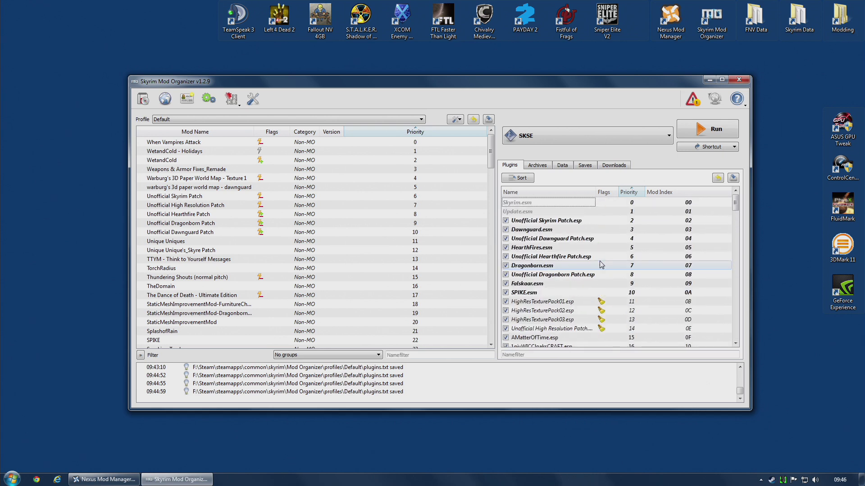
{"action": "left_click", "coordinate": [701, 101]}
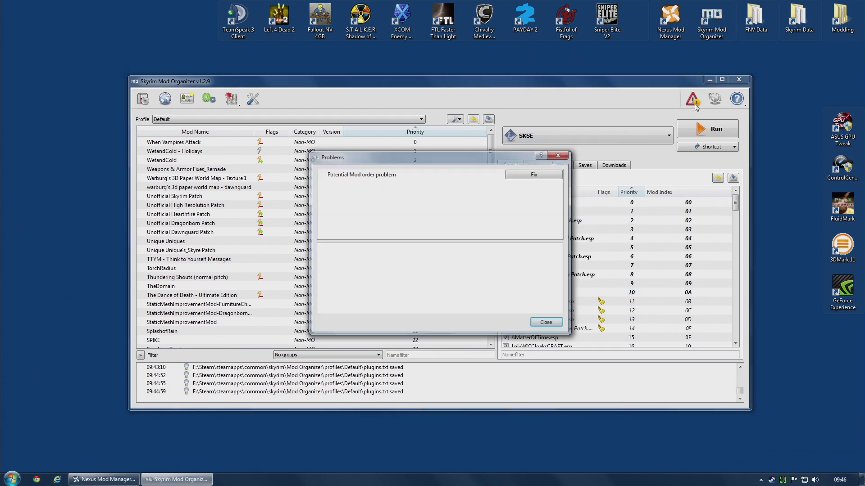
{"action": "left_click", "coordinate": [558, 156]}
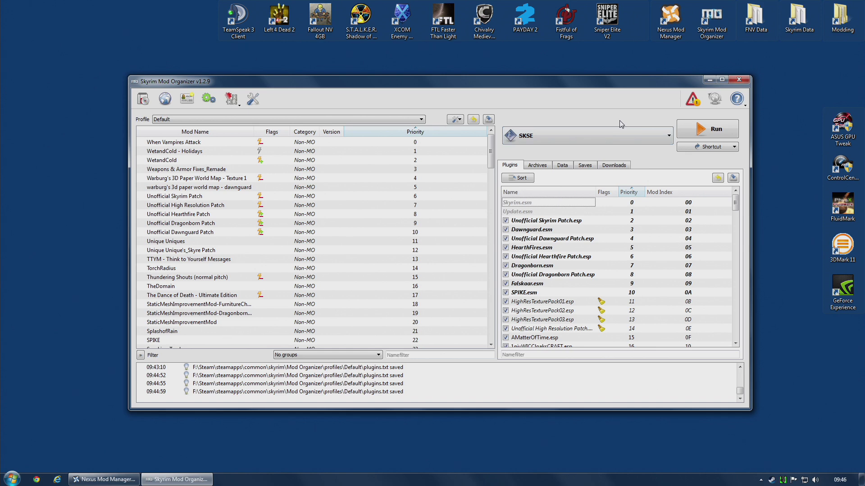
Run Skyrim through SKSE and load saved game 1917 Skyrim
{"action": "left_click", "coordinate": [705, 131]}
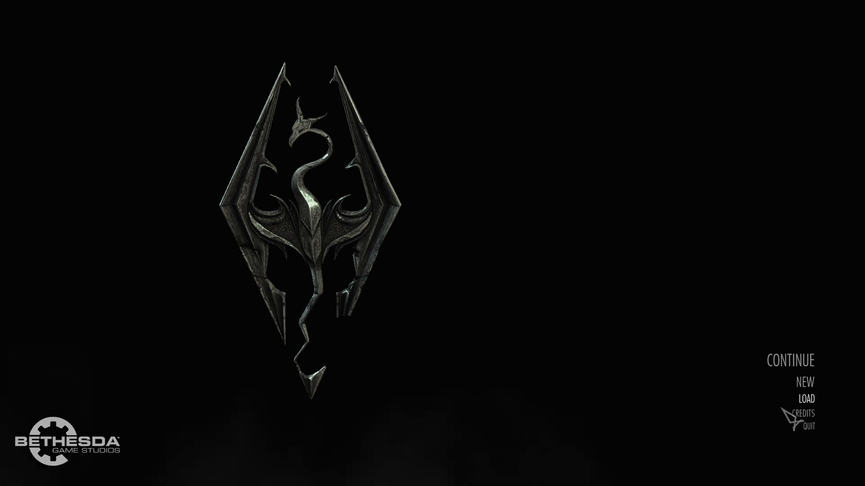
{"action": "left_click", "coordinate": [799, 400]}
{"action": "left_click", "coordinate": [624, 295]}
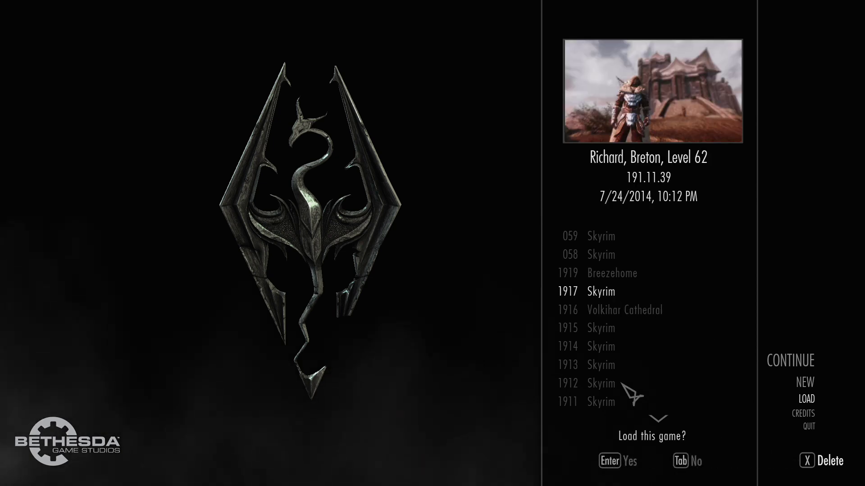
{"action": "left_click", "coordinate": [640, 466]}
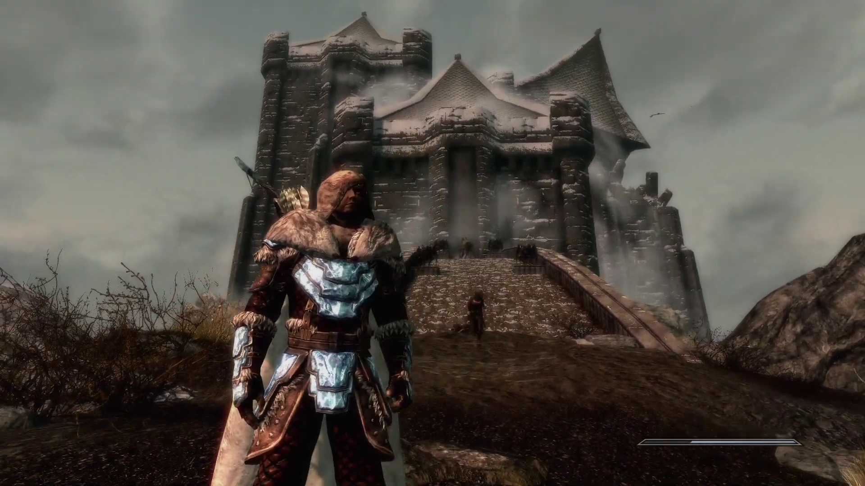
Show the in-game time display and look through the mods listed under Mod Configuration
{"action": "key", "text": "period"}
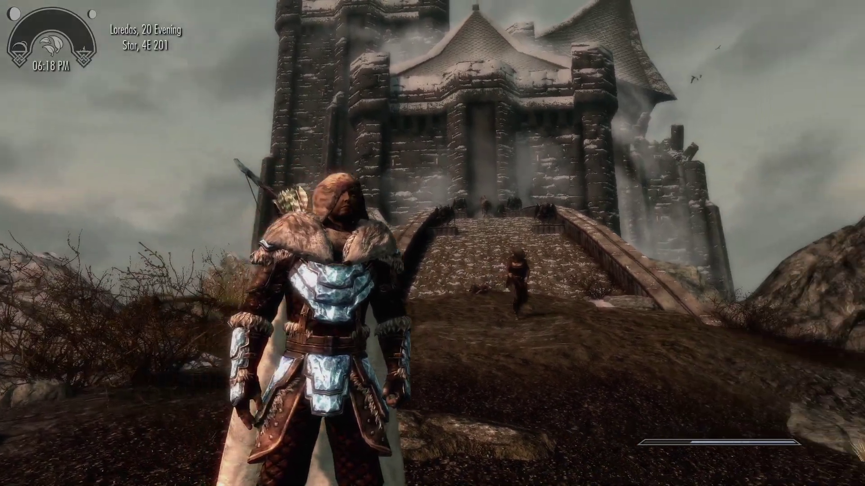
{"action": "key", "text": "Escape"}
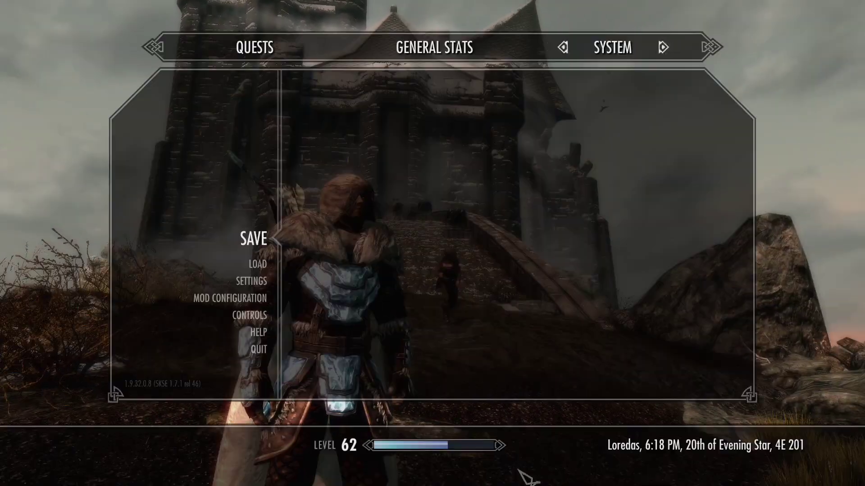
{"action": "left_click", "coordinate": [235, 301]}
{"action": "scroll", "coordinate": [221, 202], "scroll_direction": "down", "scroll_amount": 5}
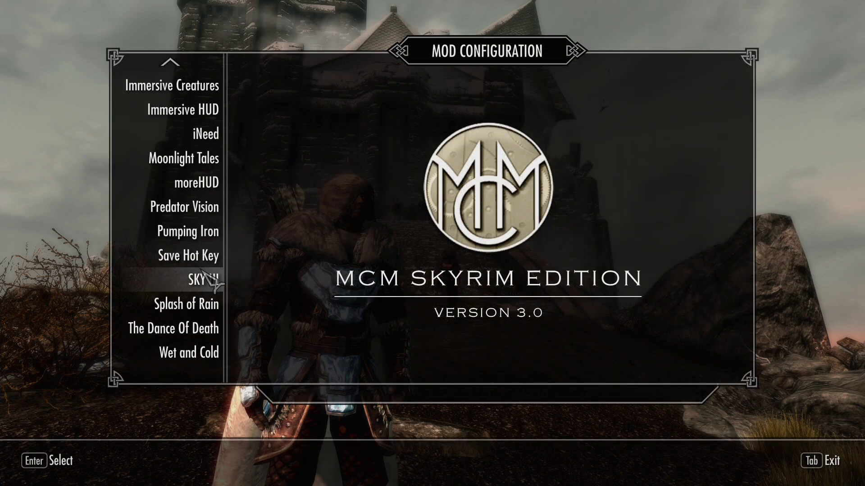
{"action": "scroll", "coordinate": [205, 351], "scroll_direction": "up", "scroll_amount": 5}
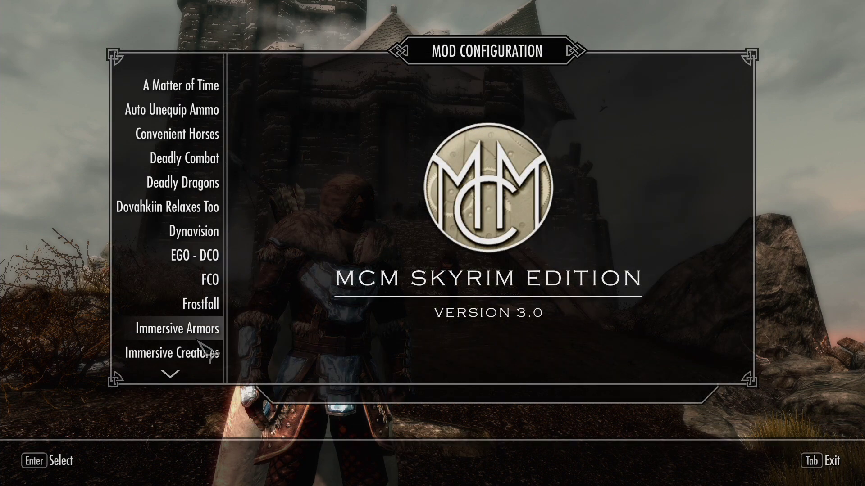
{"action": "key", "text": "Tab"}
{"action": "key", "text": "Tab"}
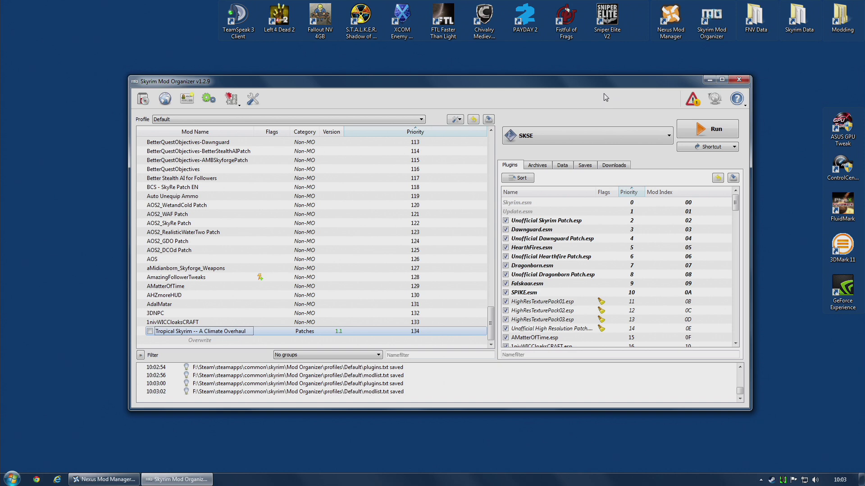
Enable the mod Tropical Skyrim -- A Climate Overhaul and move Tropical Skyrim.esp above Tropical Skyrim -- Birds.esp in the load order
{"action": "left_click", "coordinate": [150, 332]}
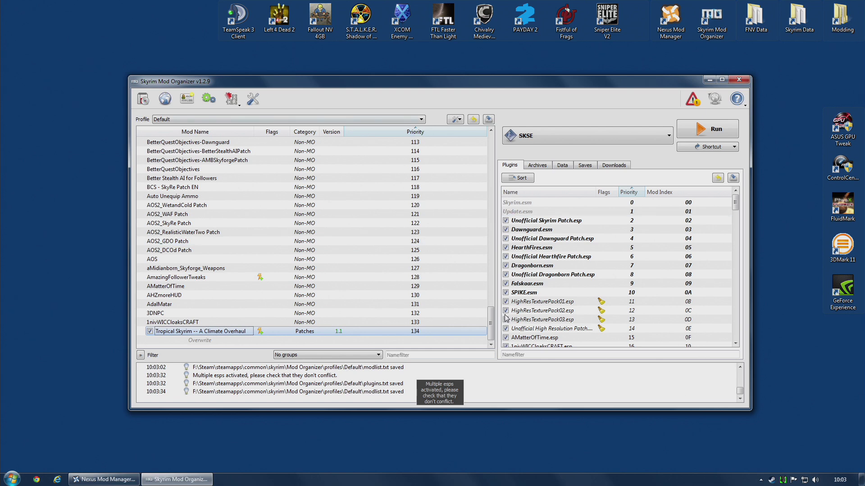
{"action": "left_click_drag", "start_coordinate": [494, 330], "coordinate": [492, 148]}
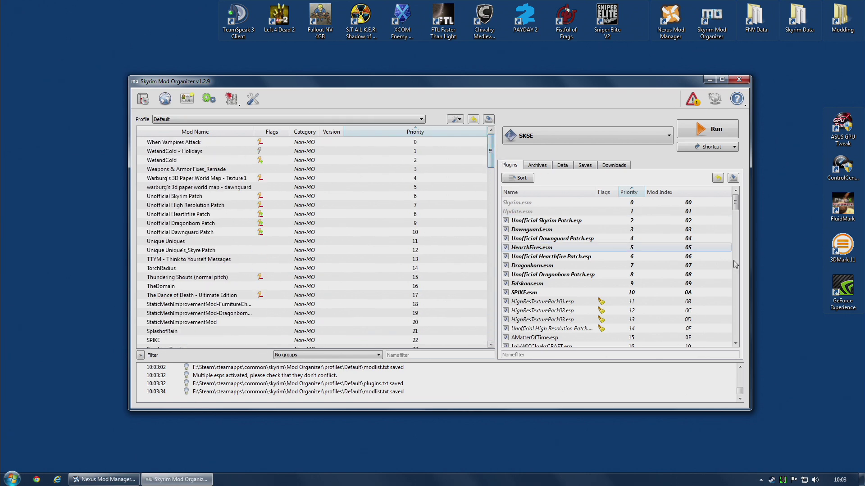
{"action": "left_click_drag", "start_coordinate": [734, 208], "coordinate": [734, 334]}
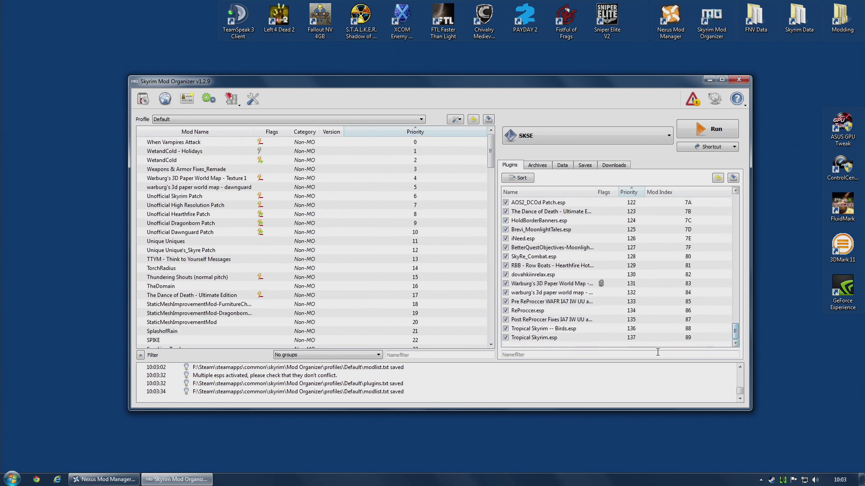
{"action": "mouse_move", "coordinate": [523, 339]}
{"action": "left_mouse_down"}
{"action": "mouse_move", "coordinate": [532, 341]}
{"action": "mouse_move", "coordinate": [532, 332]}
{"action": "left_mouse_up"}
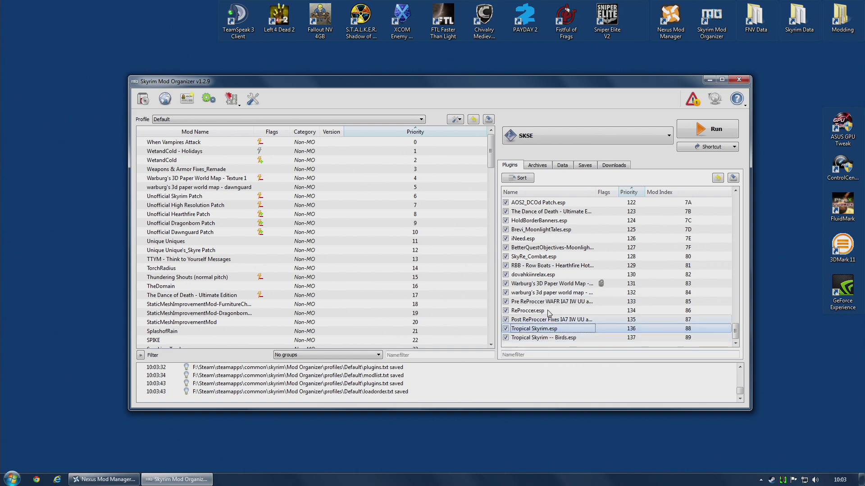
Run Skyrim through SKSE and walk the character toward the ramp of the stone castle
{"action": "left_click", "coordinate": [563, 139]}
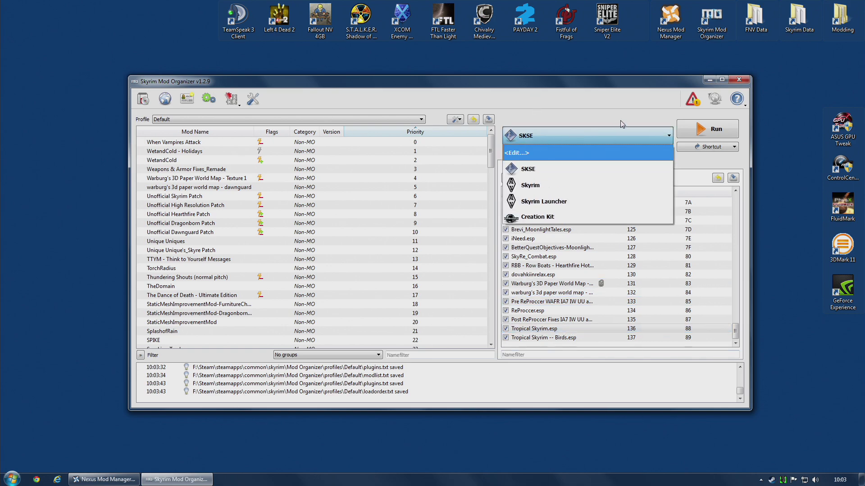
{"action": "left_click", "coordinate": [536, 168]}
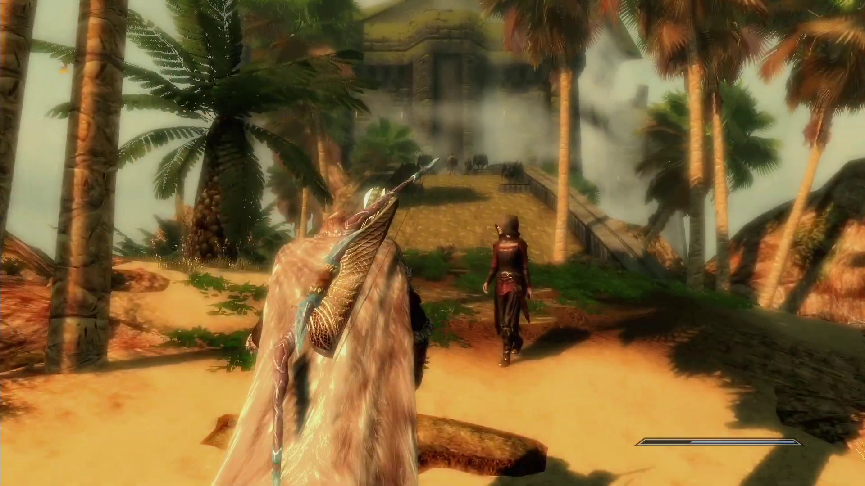
{"action": "key", "text": "w"}
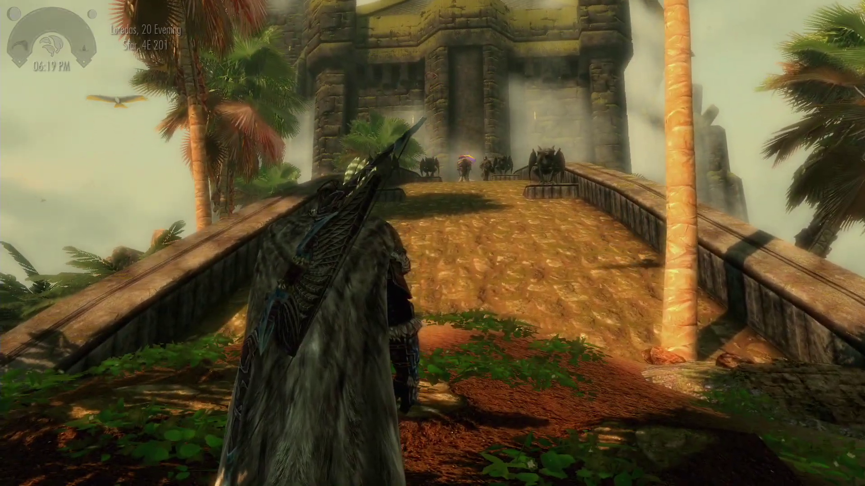
View the in-game Mod Configuration list and the character's full inventory, closing both to return to the game
{"action": "key", "text": "Escape"}
{"action": "left_click", "coordinate": [232, 299]}
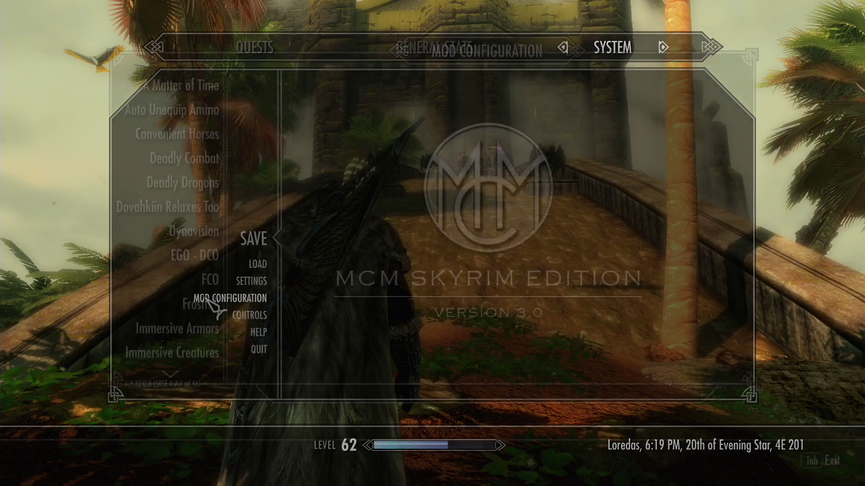
{"action": "key", "text": "Escape"}
{"action": "key", "text": "Escape"}
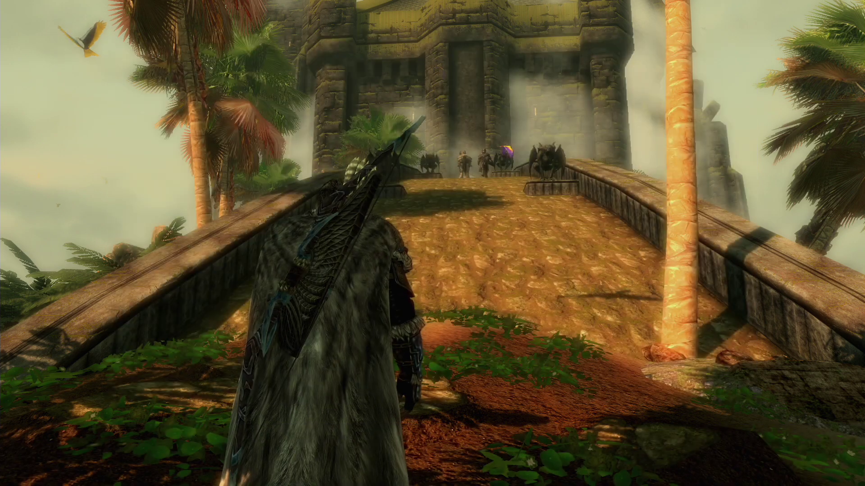
{"action": "key", "text": "i"}
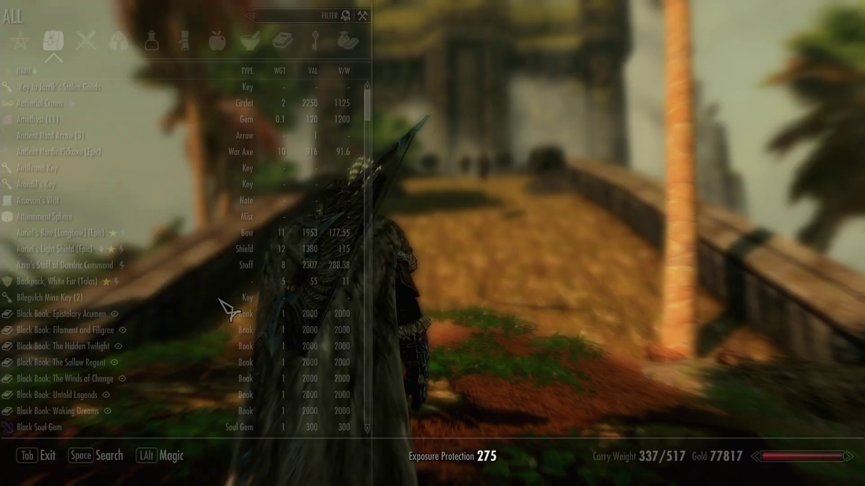
{"action": "key", "text": "Tab"}
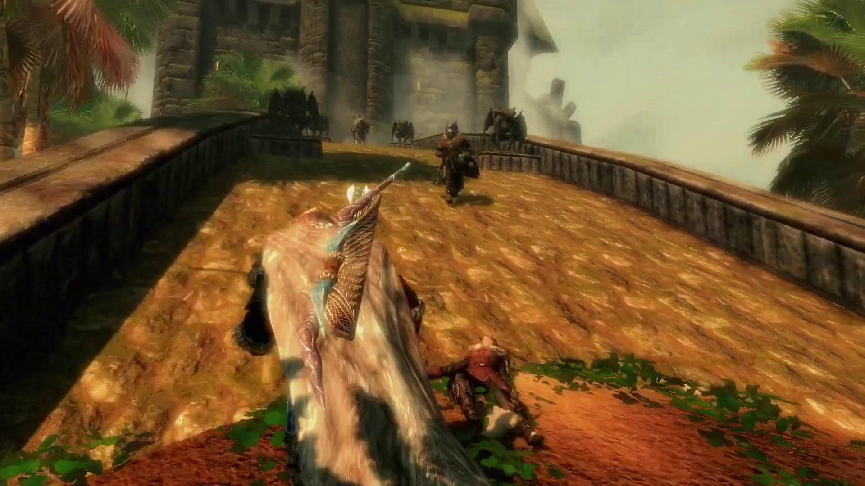
Walk the character past the castle ramp and down to the beach by the wooden dock to view the tropical scenery
{"action": "key", "text": "w"}
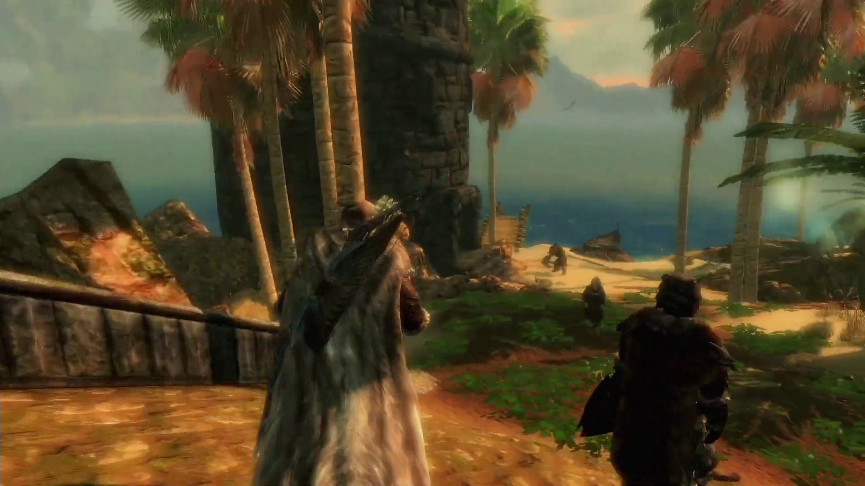
{"action": "key", "text": "w"}
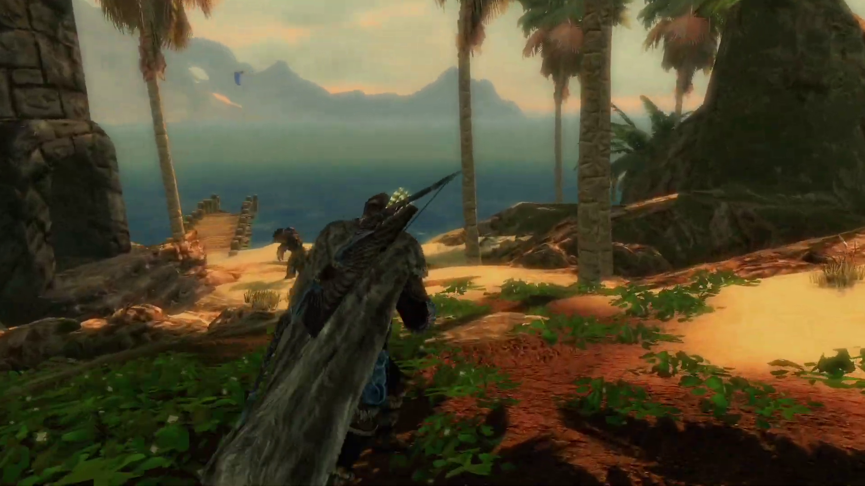
{"action": "key", "text": "w"}
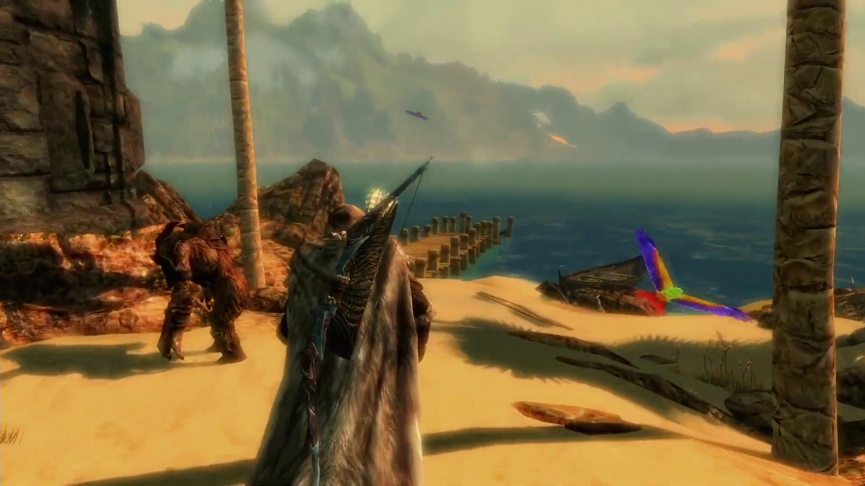
{"action": "key", "text": "w"}
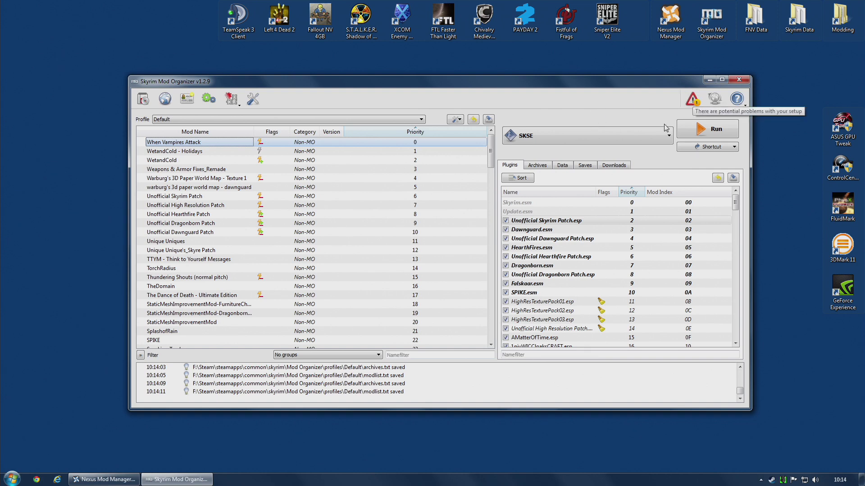
Check the reported setup problems without fixing them and look through the mod list down to Tropical Skyrim
{"action": "left_click", "coordinate": [693, 100]}
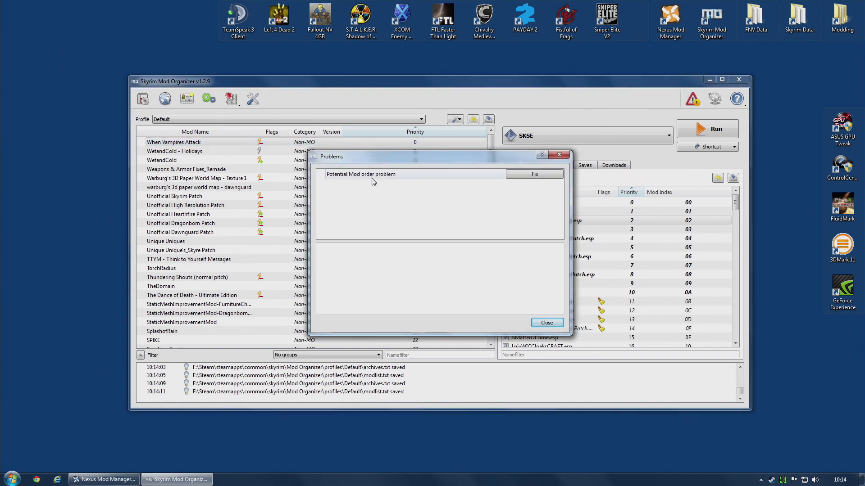
{"action": "left_click", "coordinate": [547, 322]}
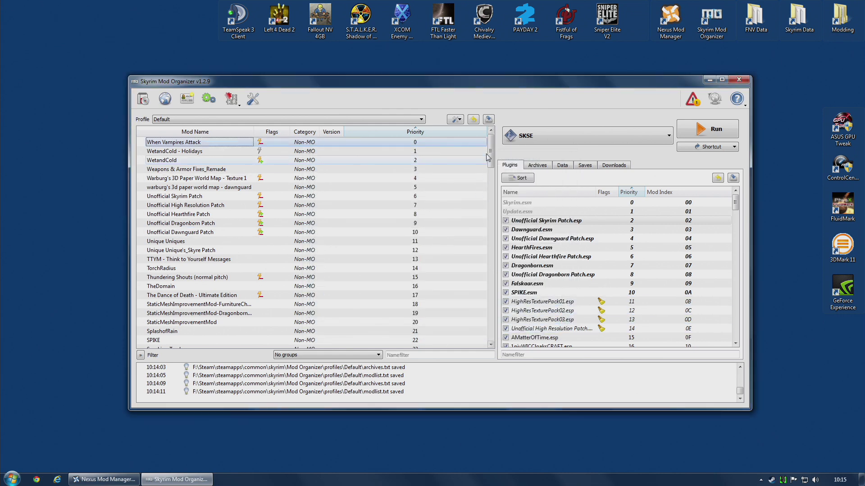
{"action": "scroll", "coordinate": [492, 315], "scroll_direction": "down", "scroll_amount": 20}
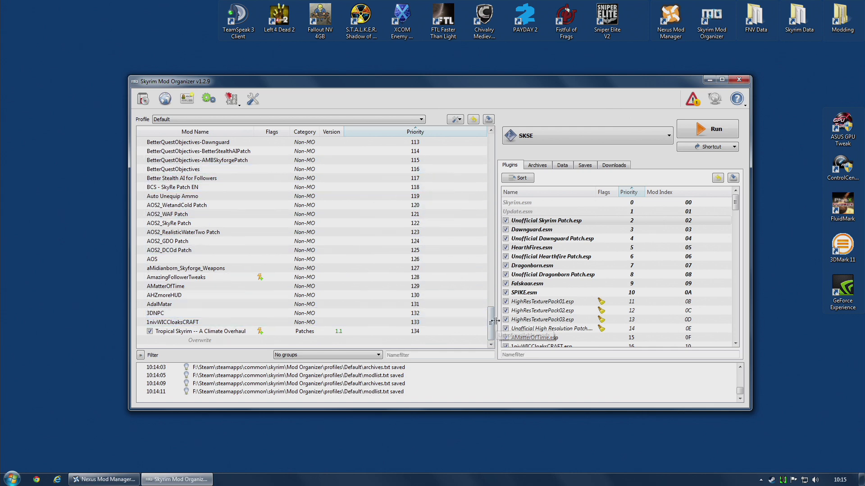
{"action": "left_click_drag", "start_coordinate": [491, 323], "coordinate": [499, 144]}
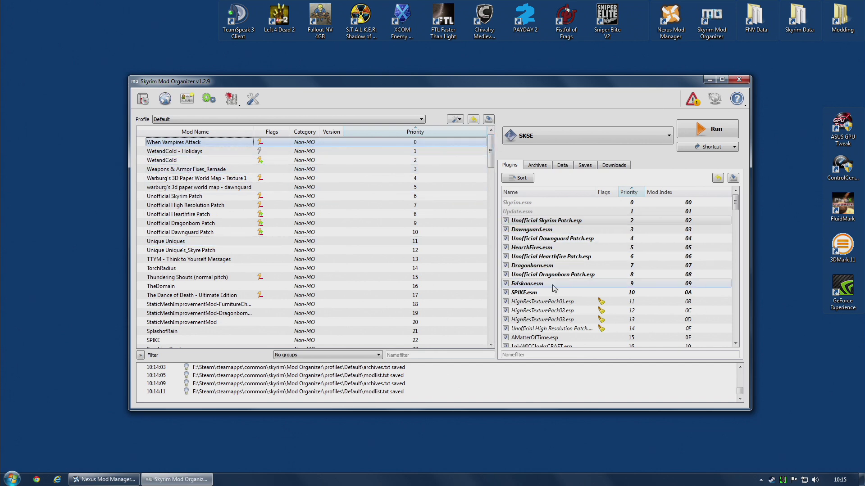
{"action": "mouse_move", "coordinate": [737, 204]}
{"action": "left_mouse_down"}
{"action": "mouse_move", "coordinate": [739, 213]}
{"action": "mouse_move", "coordinate": [743, 201]}
{"action": "left_mouse_up"}
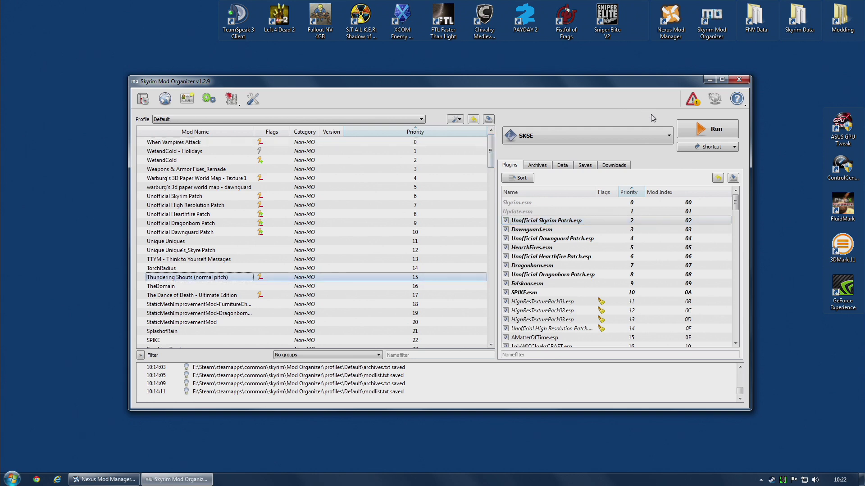
Show the details of the potential mod order problem, enlarging and repositioning the dialog to read all suggested moves
{"action": "left_click", "coordinate": [692, 98]}
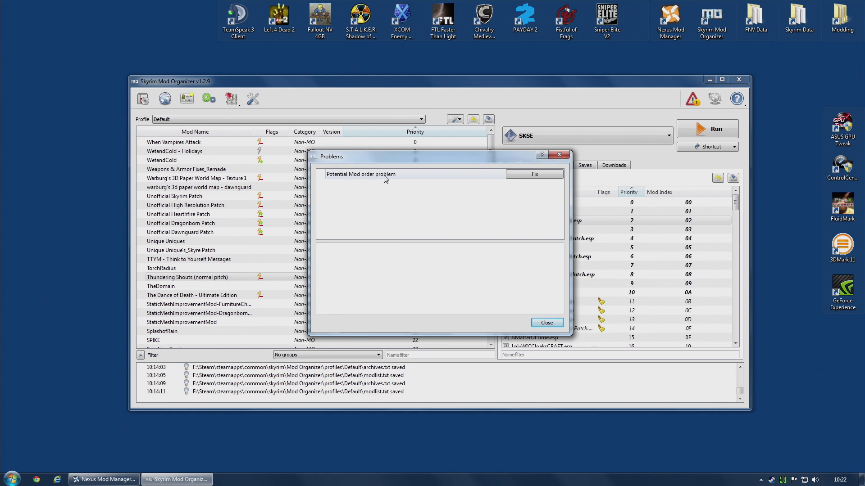
{"action": "left_click", "coordinate": [404, 178]}
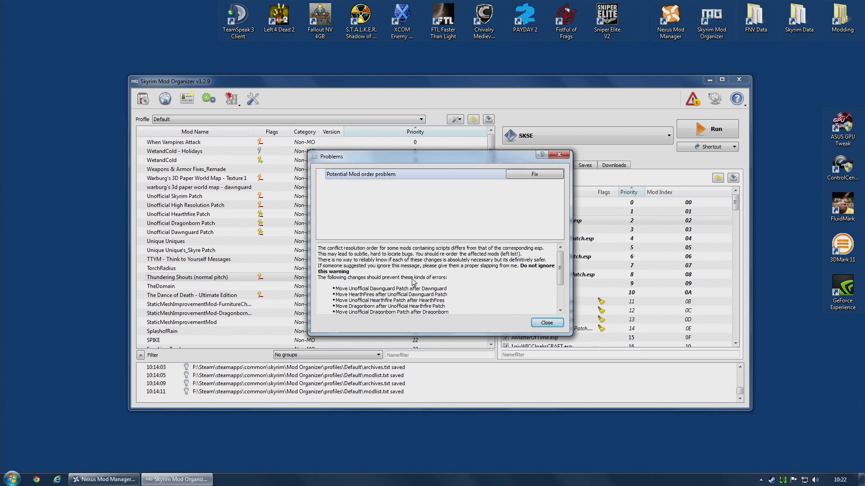
{"action": "left_click_drag", "start_coordinate": [568, 334], "coordinate": [600, 427]}
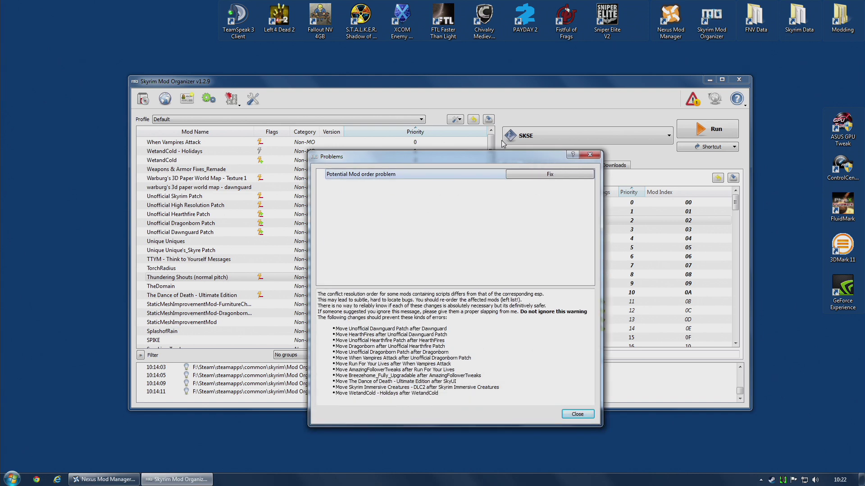
{"action": "left_click_drag", "start_coordinate": [450, 156], "coordinate": [480, 76]}
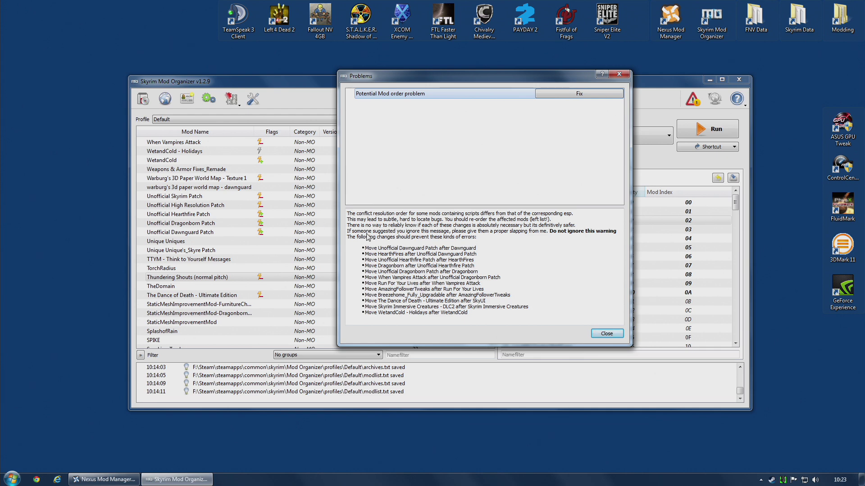
Apply the automatic fix for the potential mod order problem, accept the rearrangement, and close the problem report
{"action": "left_click", "coordinate": [581, 96]}
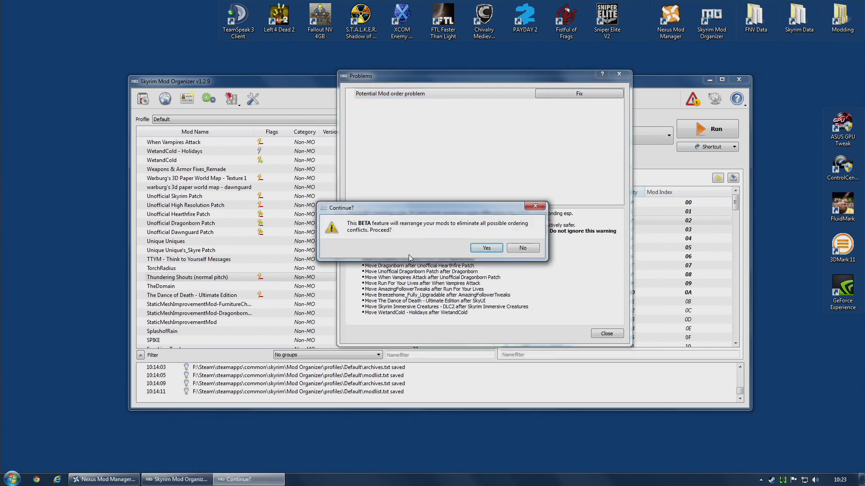
{"action": "left_click", "coordinate": [487, 249]}
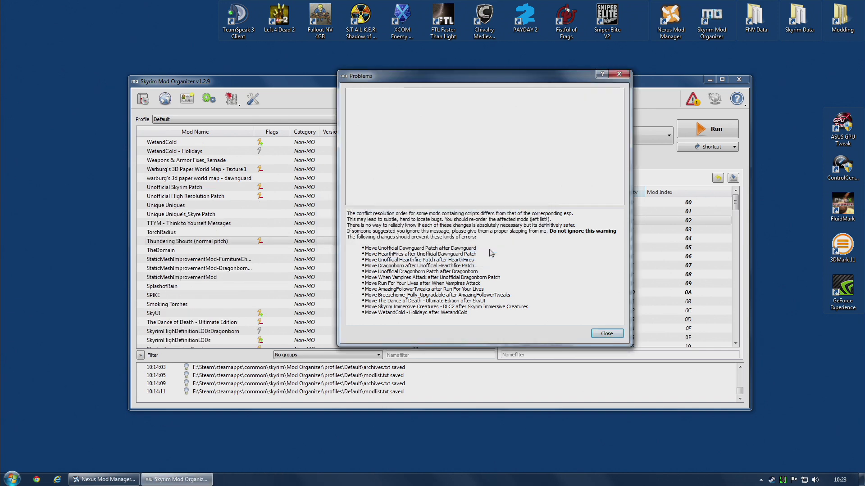
{"action": "left_click", "coordinate": [607, 333]}
Examine the rearranged mod list, including the priorities and conflict flags of the DLCs and their unofficial patches
{"action": "scroll", "coordinate": [494, 161], "scroll_direction": "down", "scroll_amount": 1}
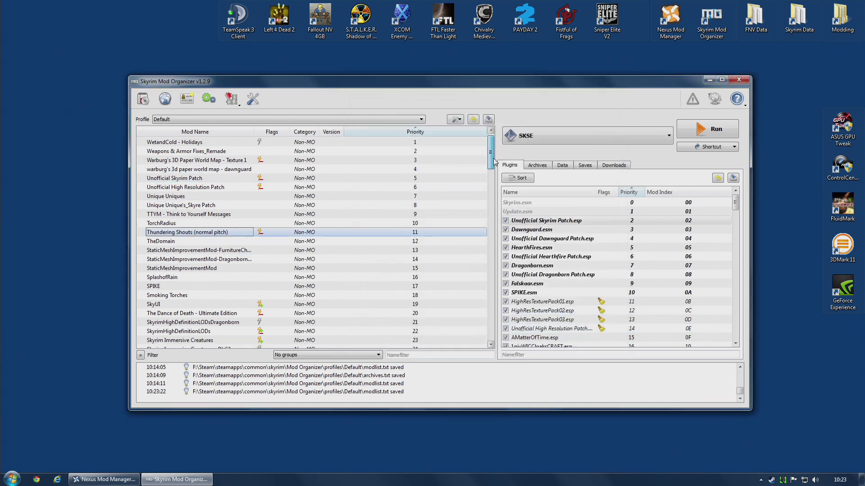
{"action": "scroll", "coordinate": [494, 162], "scroll_direction": "down", "scroll_amount": 20}
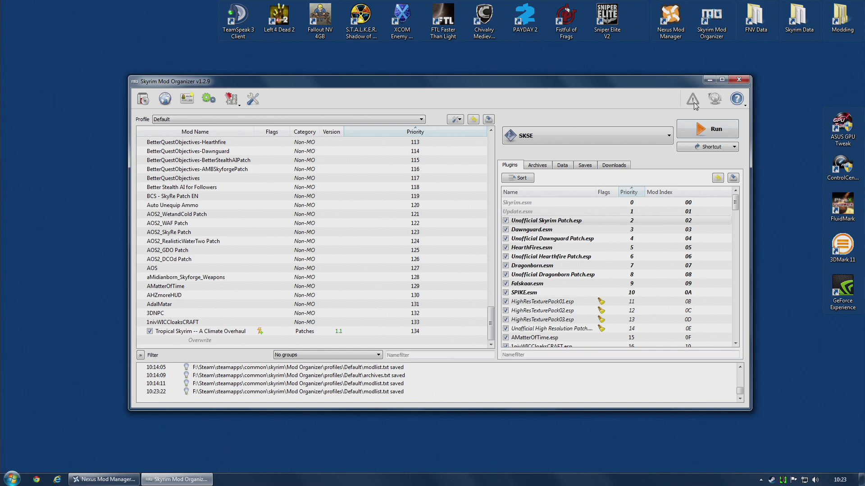
{"action": "scroll", "coordinate": [492, 308], "scroll_direction": "up", "scroll_amount": 3}
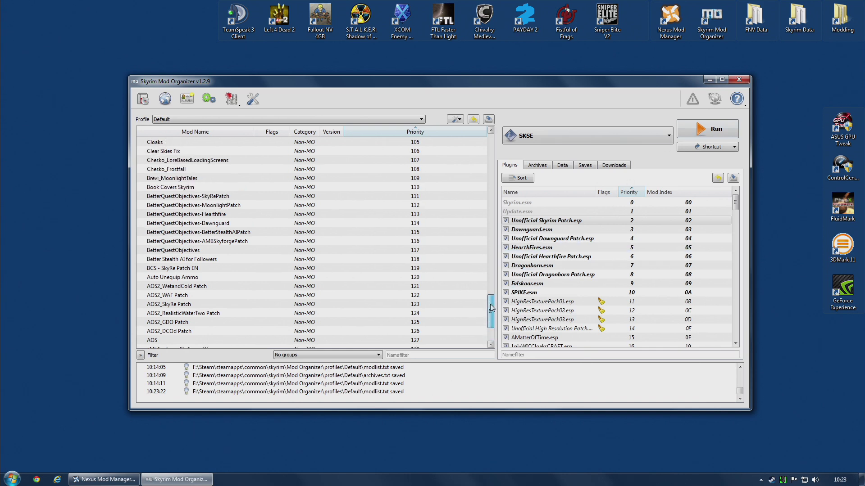
{"action": "scroll", "coordinate": [492, 308], "scroll_direction": "up", "scroll_amount": 20}
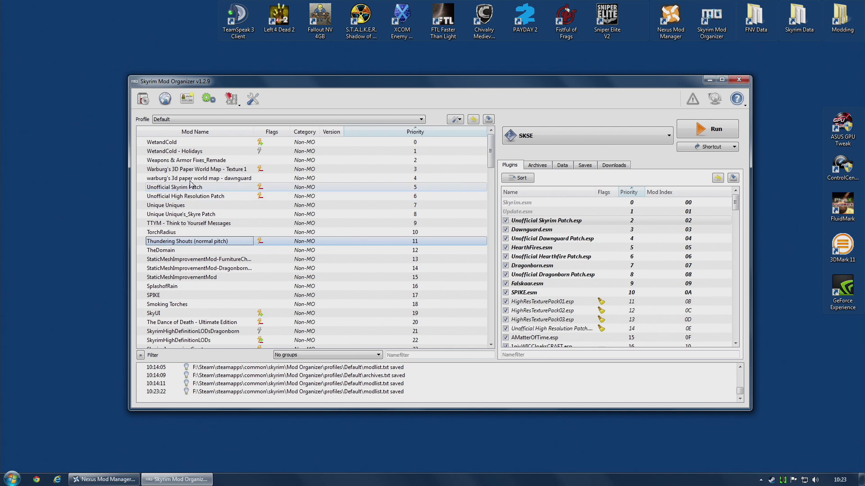
{"action": "scroll", "coordinate": [188, 212], "scroll_direction": "down", "scroll_amount": 20}
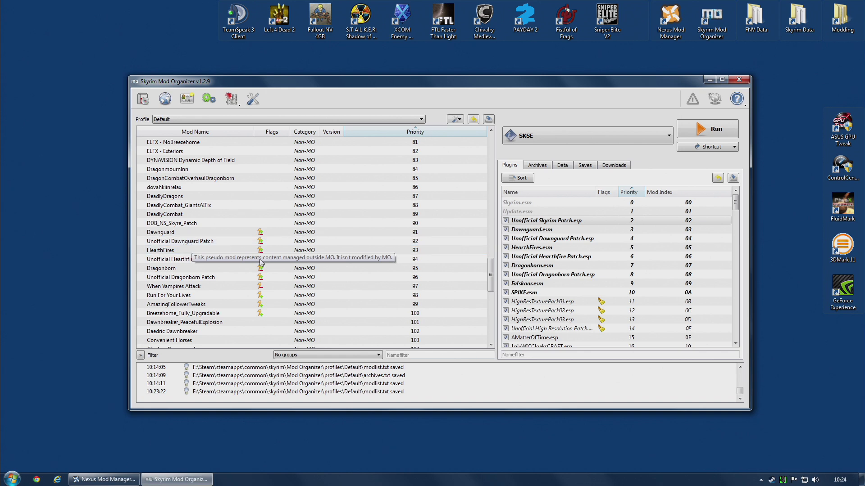
{"action": "scroll", "coordinate": [263, 264], "scroll_direction": "down", "scroll_amount": 1}
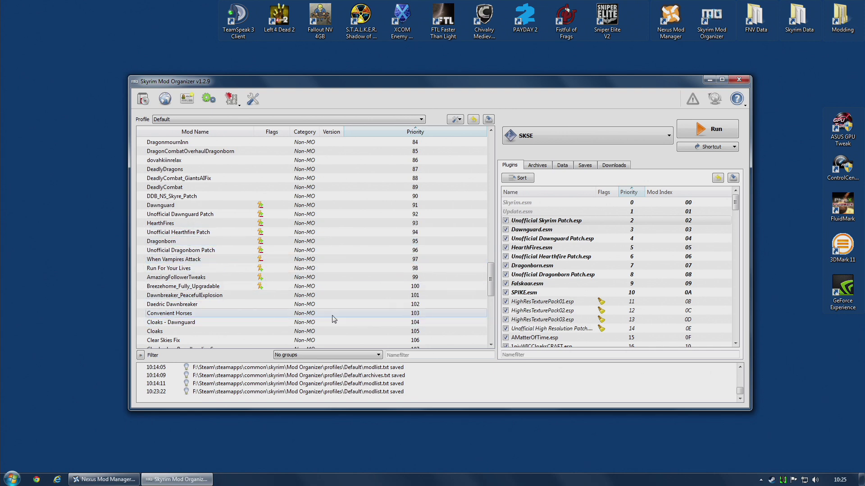
{"action": "scroll", "coordinate": [334, 319], "scroll_direction": "down", "scroll_amount": 2}
{"action": "scroll", "coordinate": [334, 315], "scroll_direction": "up", "scroll_amount": 2}
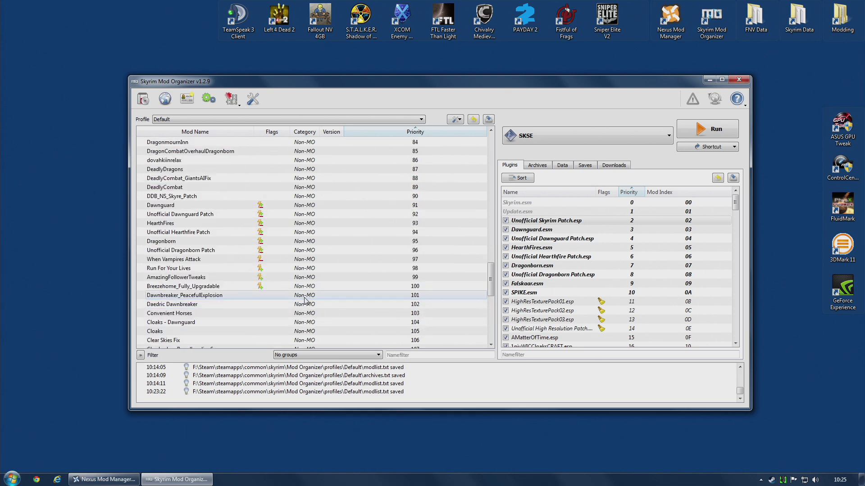
{"action": "scroll", "coordinate": [305, 300], "scroll_direction": "up", "scroll_amount": 19}
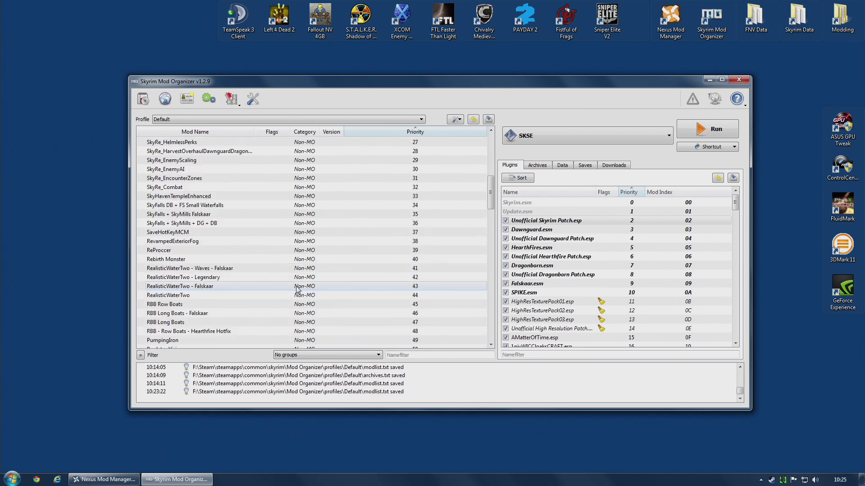
{"action": "scroll", "coordinate": [297, 290], "scroll_direction": "up", "scroll_amount": 9}
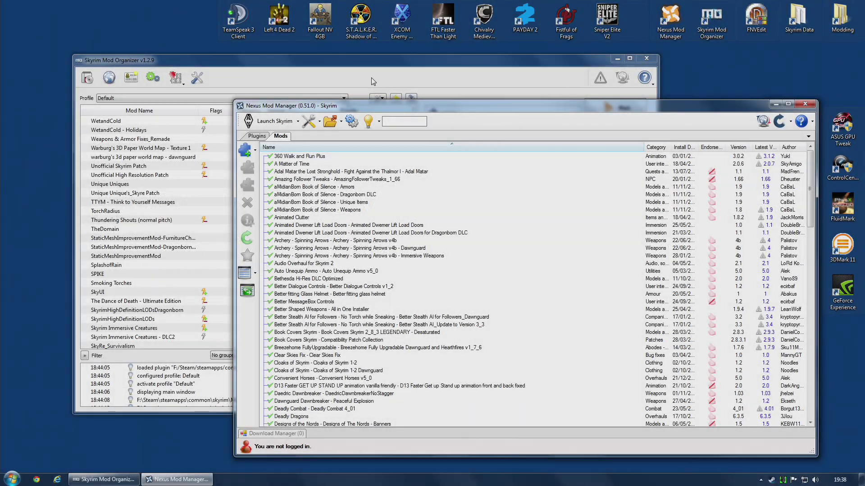
Switch to Nexus Mod Manager, open the web page of A Matter of Time, and show its downloadable files
{"action": "left_click", "coordinate": [358, 75]}
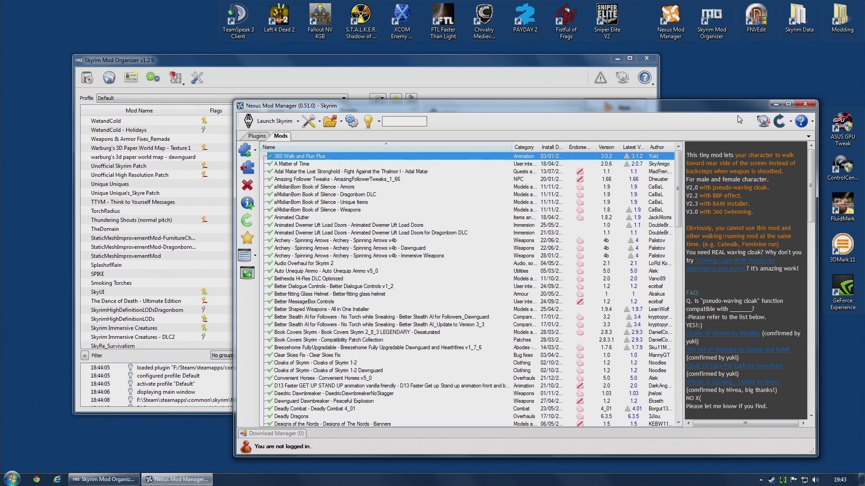
{"action": "left_click", "coordinate": [300, 165]}
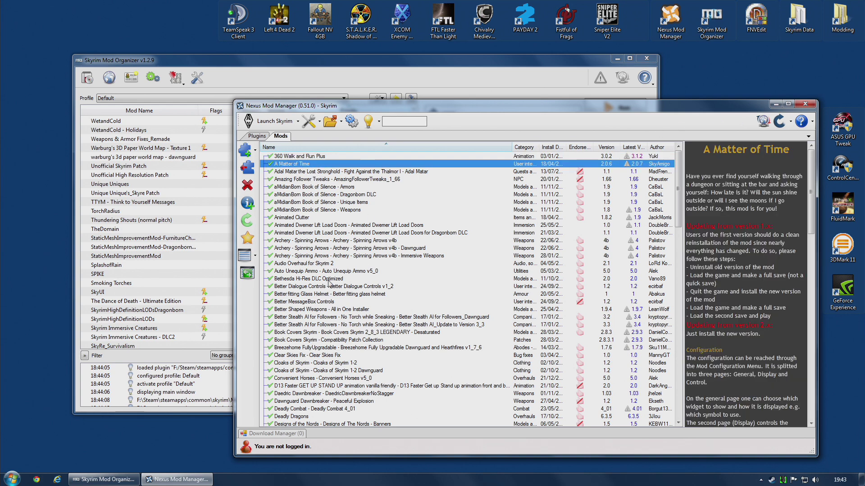
{"action": "left_click", "coordinate": [636, 164]}
{"action": "left_click", "coordinate": [331, 367]}
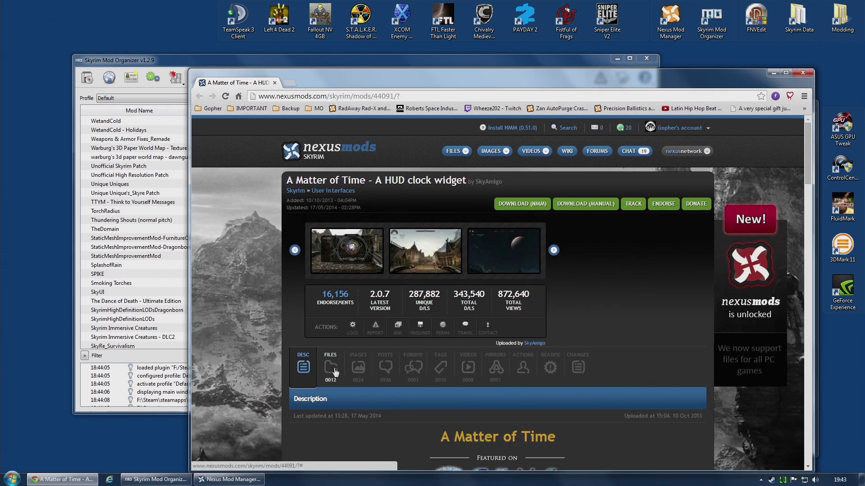
{"action": "scroll", "coordinate": [367, 393], "scroll_direction": "down", "scroll_amount": 1}
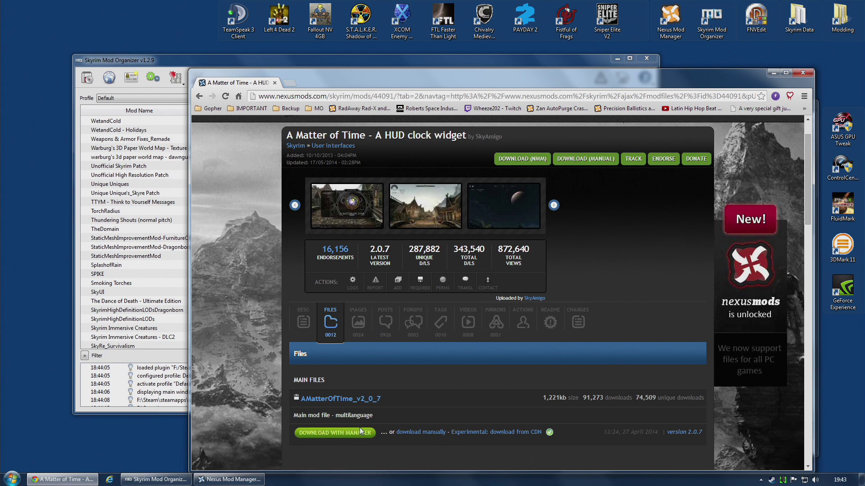
Close the A Matter of Time web page, return to Nexus Mod Manager, and select 360 Walk and Run Plus in the mod list
{"action": "left_click", "coordinate": [247, 63]}
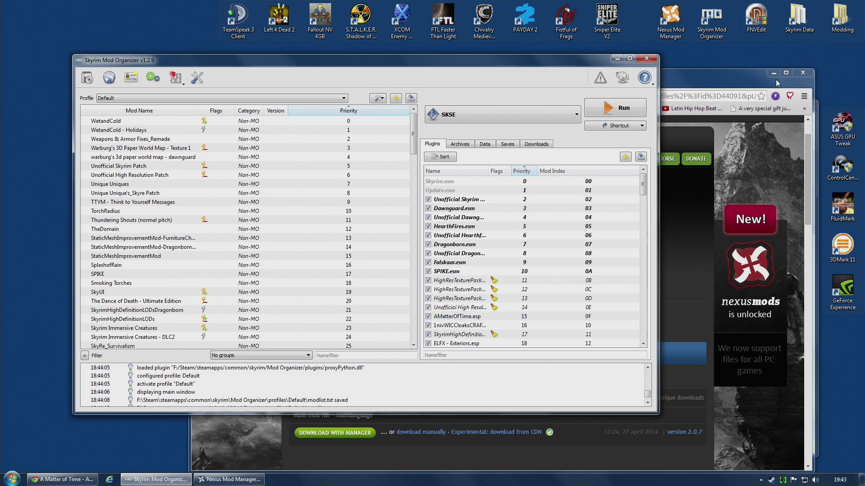
{"action": "left_click", "coordinate": [798, 74]}
{"action": "left_click", "coordinate": [798, 75]}
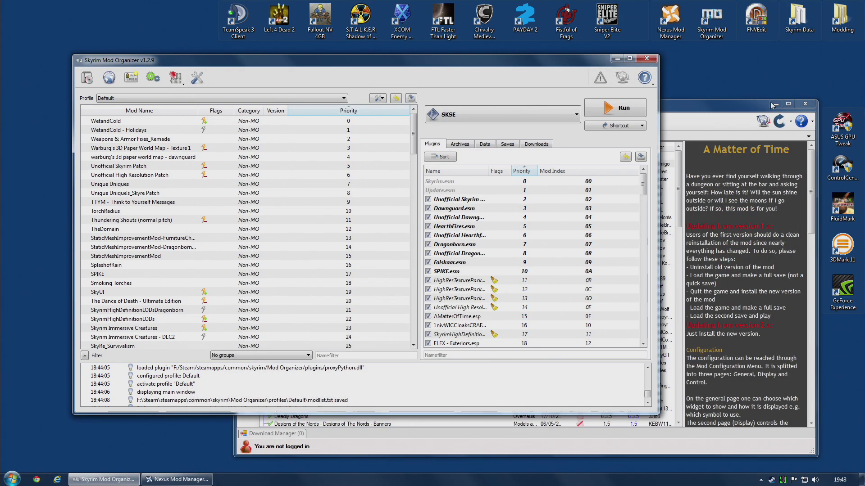
{"action": "left_click", "coordinate": [731, 126]}
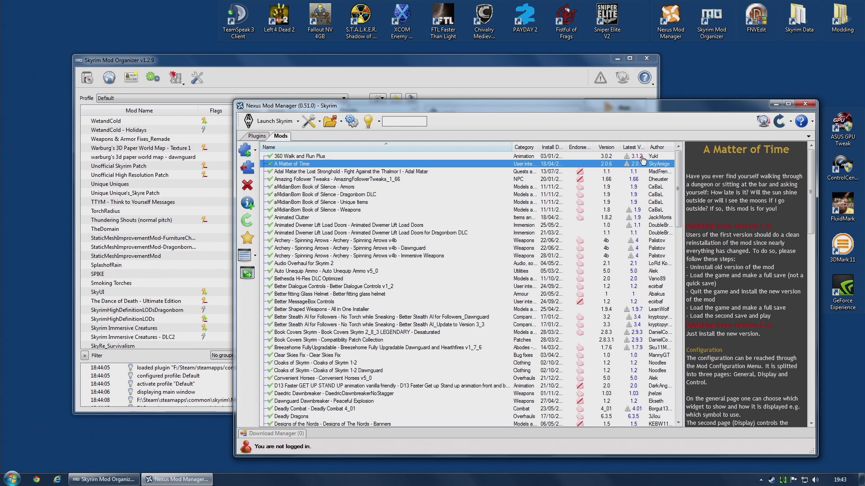
{"action": "left_click", "coordinate": [611, 157]}
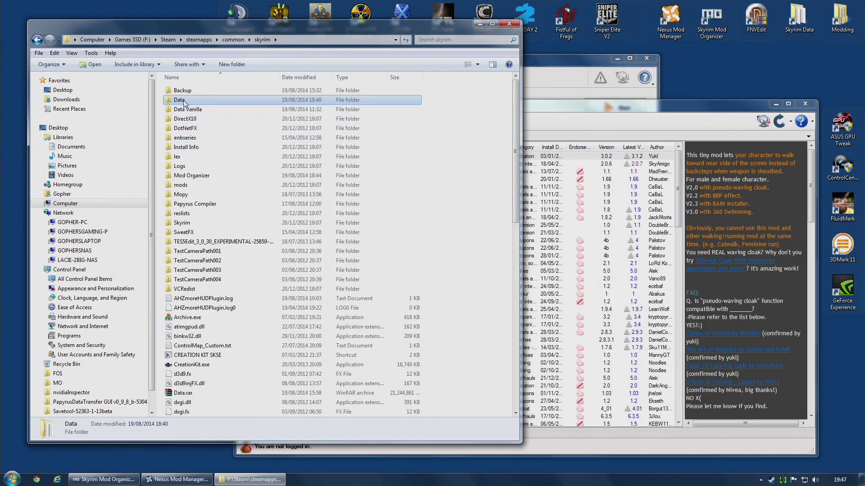
Copy the Data folder inside the Skyrim game folder for a backup
{"action": "mouse_move", "coordinate": [182, 103]}
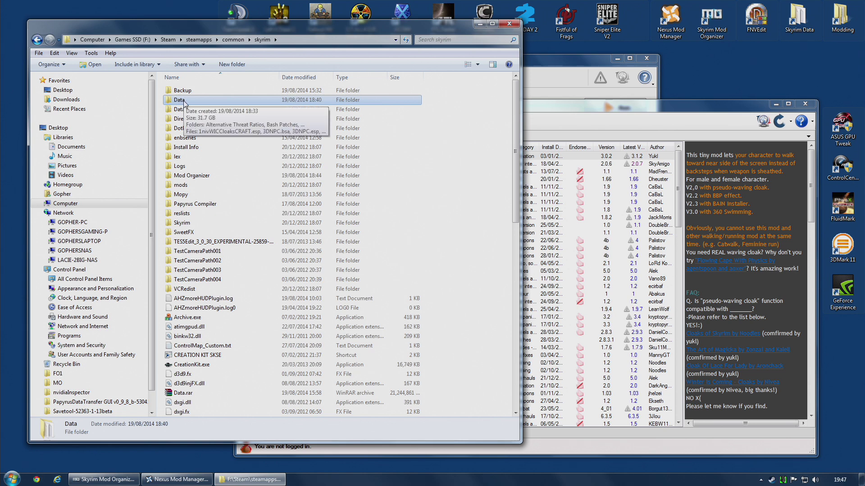
{"action": "right_click", "coordinate": [184, 103]}
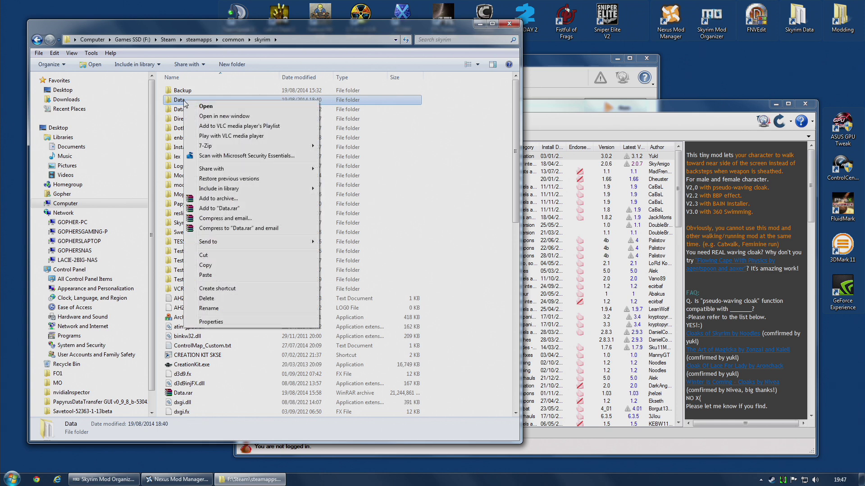
{"action": "left_click", "coordinate": [221, 267]}
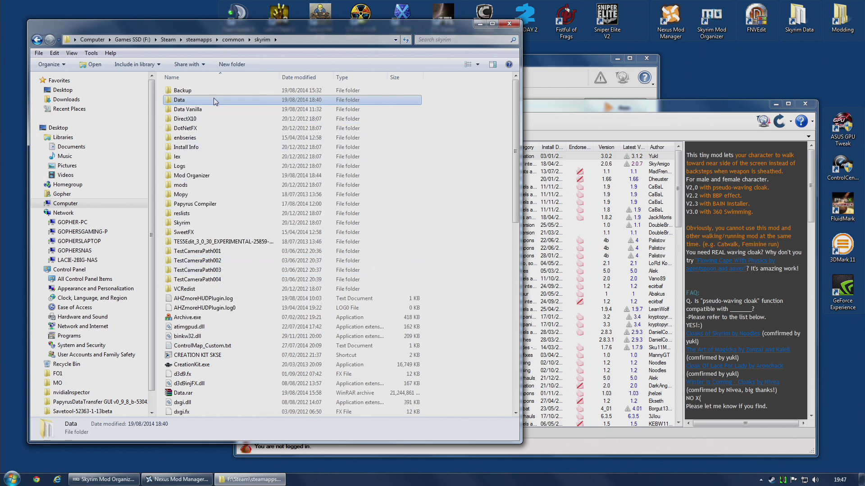
{"action": "mouse_move", "coordinate": [180, 104]}
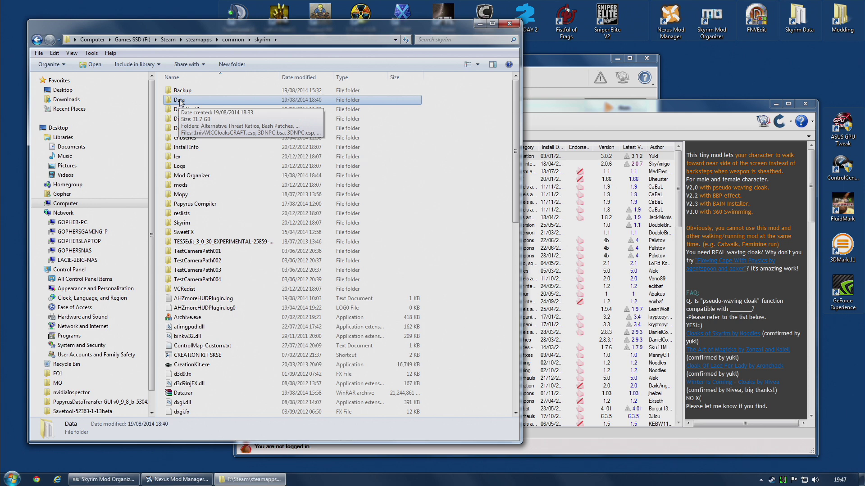
{"action": "right_click", "coordinate": [181, 103]}
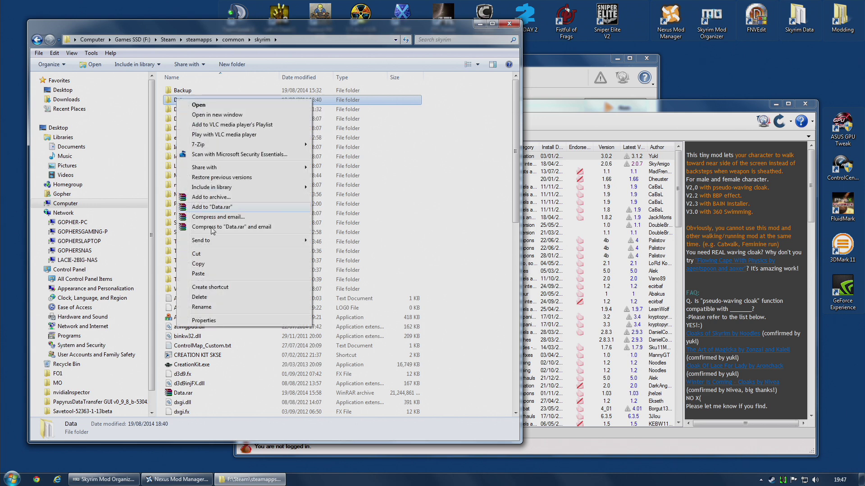
{"action": "left_click", "coordinate": [207, 266]}
Look inside the Backup folder at the Data NMM copy, and go back to the skyrim game folder
{"action": "double_click", "coordinate": [187, 90]}
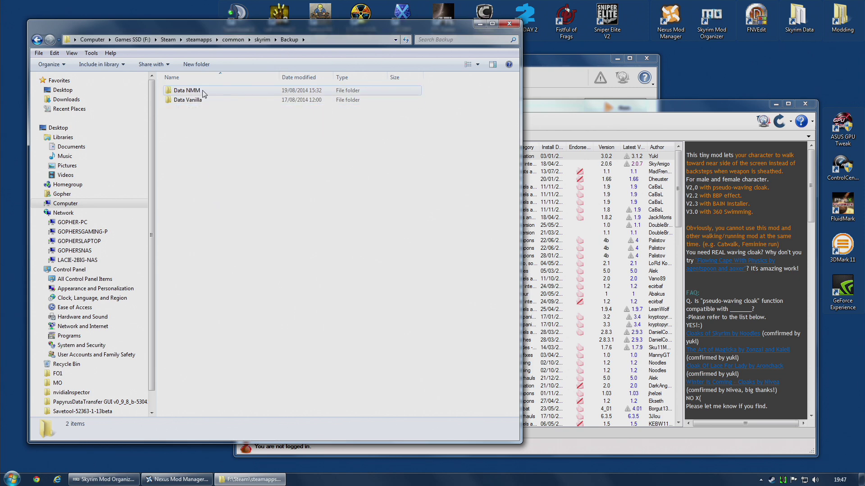
{"action": "mouse_move", "coordinate": [182, 94]}
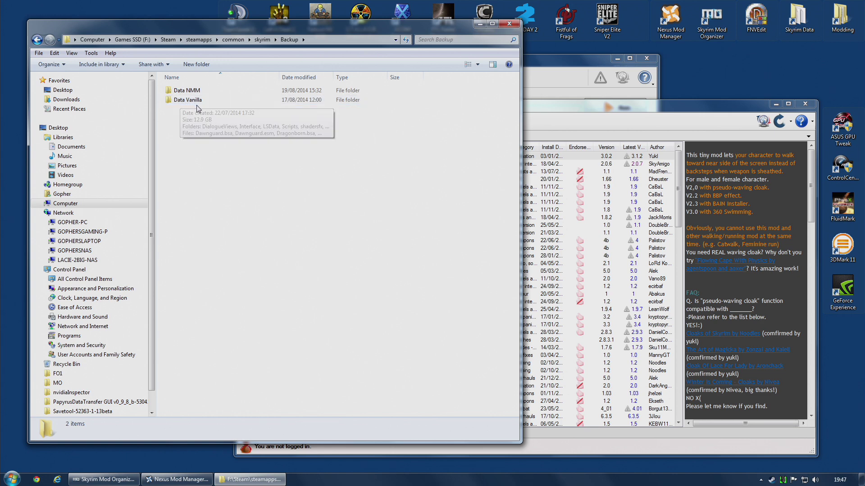
{"action": "double_click", "coordinate": [179, 93]}
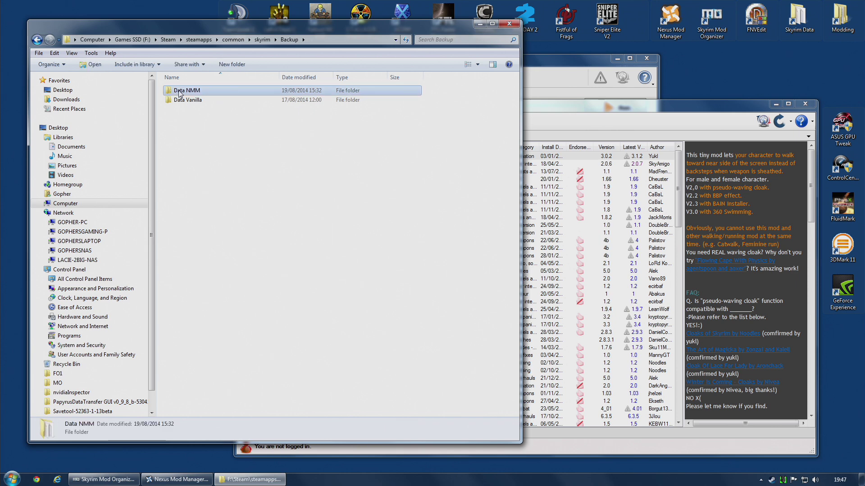
{"action": "left_click", "coordinate": [289, 41]}
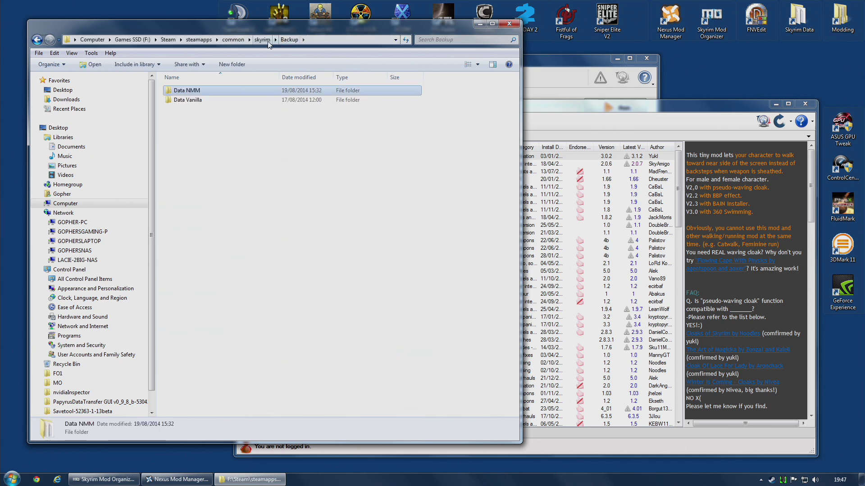
{"action": "left_click", "coordinate": [262, 40]}
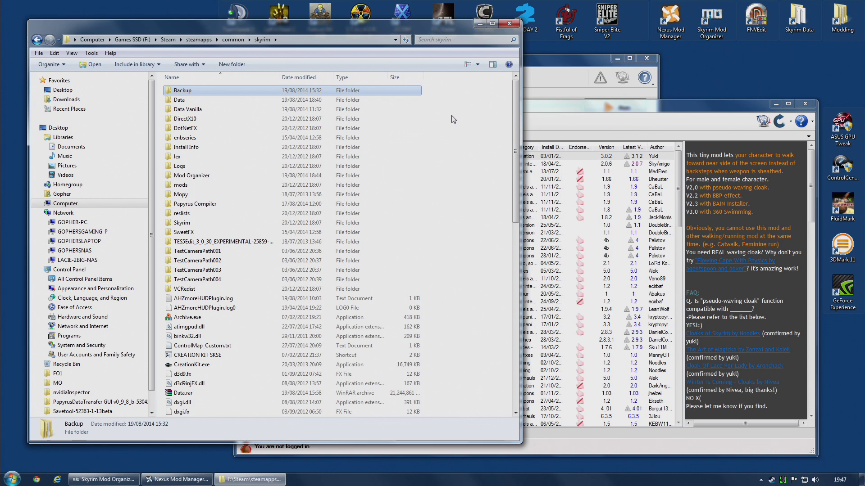
Go to the Nexus Mod Manager games folder and check the Skyrim mod and install info directories in Nexus Mod Manager's settings
{"action": "key", "text": "alt+Left"}
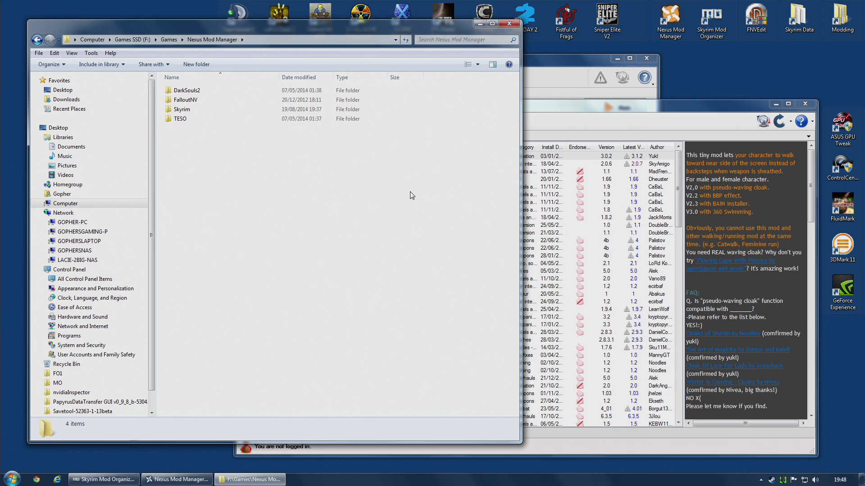
{"action": "left_click", "coordinate": [593, 122]}
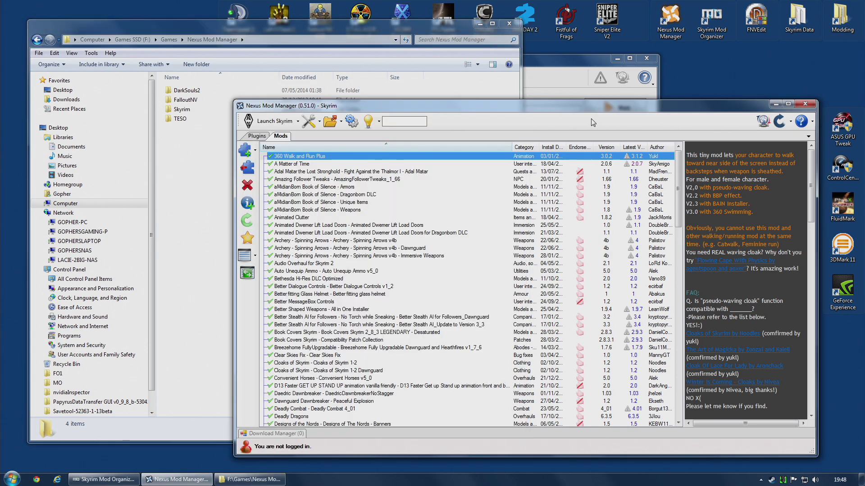
{"action": "left_click", "coordinate": [353, 123]}
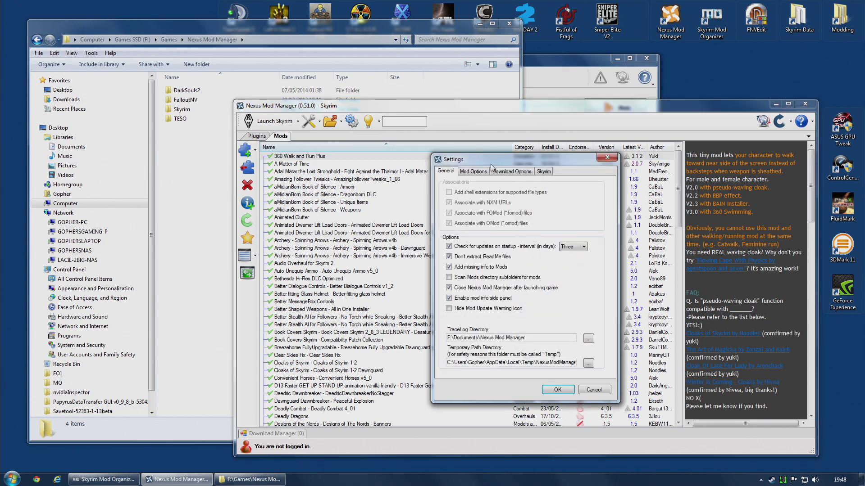
{"action": "left_click", "coordinate": [512, 172]}
{"action": "left_click", "coordinate": [544, 171]}
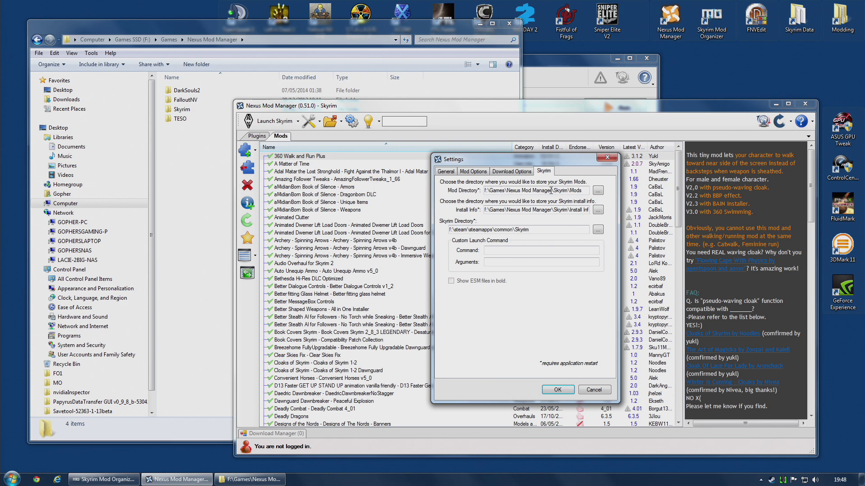
{"action": "left_click", "coordinate": [607, 157]}
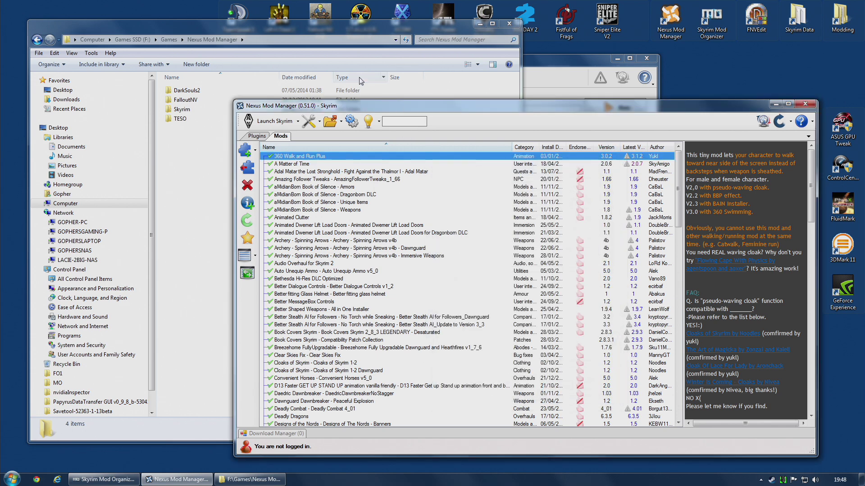
Compress the Install Info folder inside Nexus Mod Manager's Skyrim folder into Install Info.rar
{"action": "left_click", "coordinate": [251, 33]}
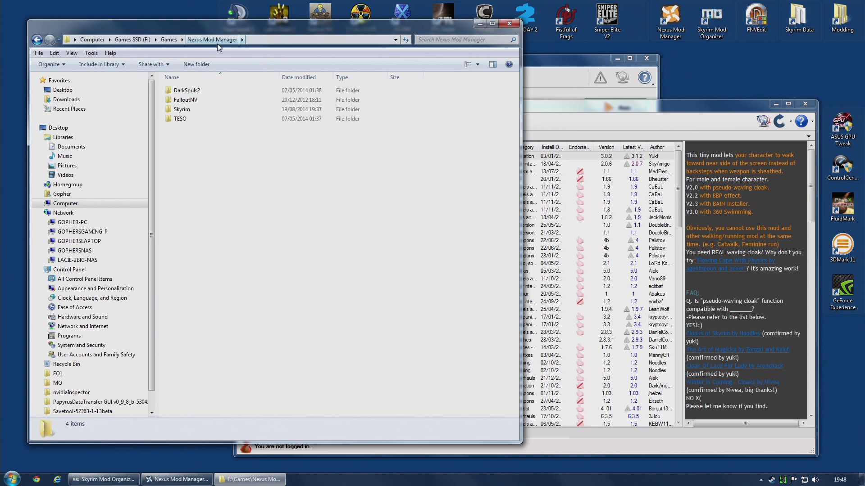
{"action": "double_click", "coordinate": [182, 110]}
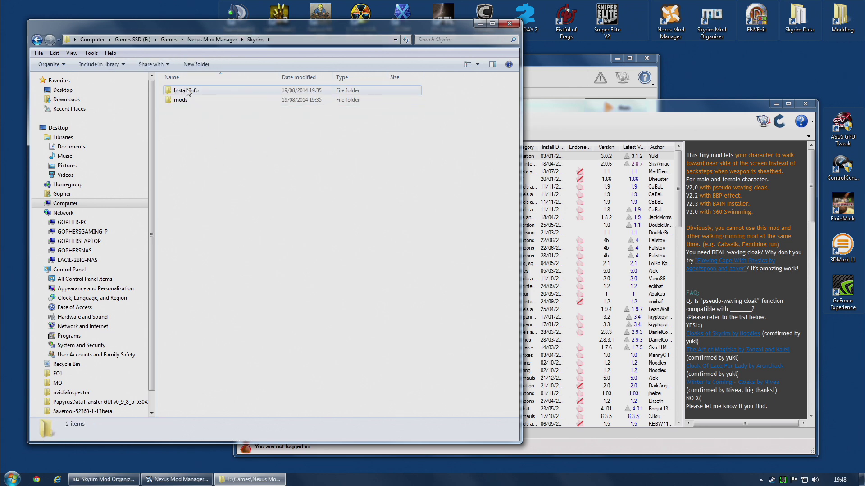
{"action": "left_click", "coordinate": [188, 90]}
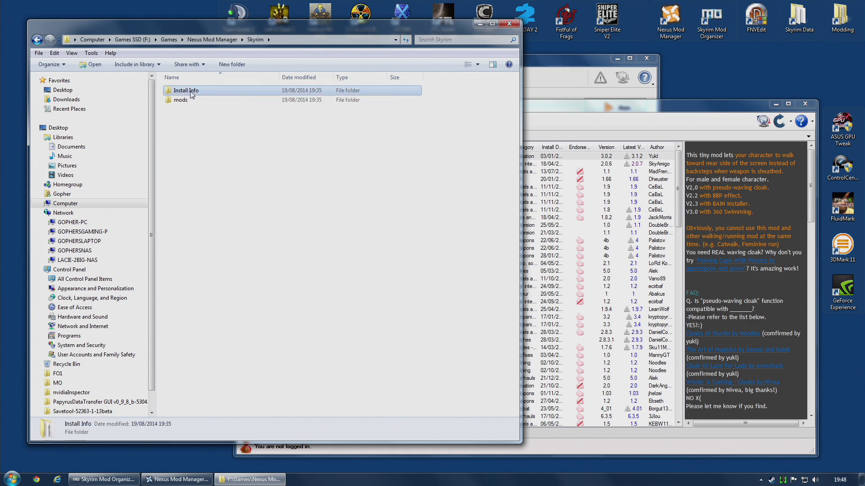
{"action": "right_click", "coordinate": [191, 94]}
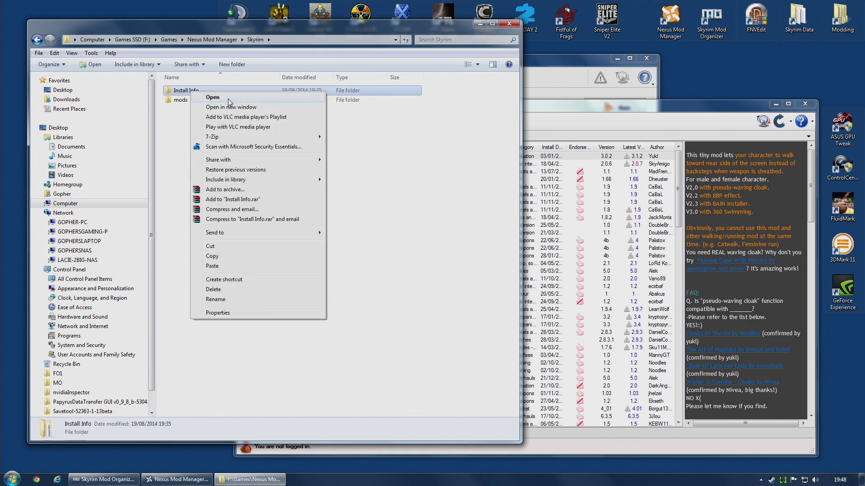
{"action": "left_click", "coordinate": [247, 199]}
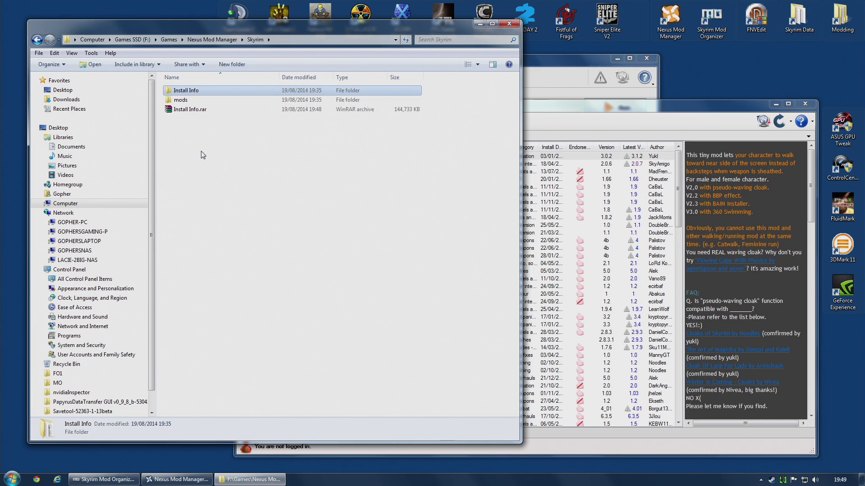
Examine the mod archives in the mods folder, including 360WalkRunPlus and AMatterOfTime, and return to the parent Skyrim folder
{"action": "double_click", "coordinate": [179, 101]}
{"action": "scroll", "coordinate": [192, 150], "scroll_direction": "down", "scroll_amount": 16}
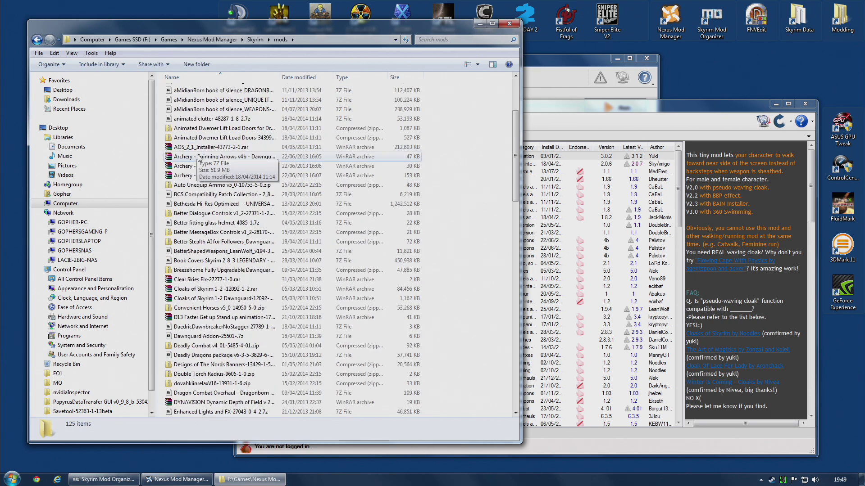
{"action": "scroll", "coordinate": [202, 168], "scroll_direction": "down", "scroll_amount": 6}
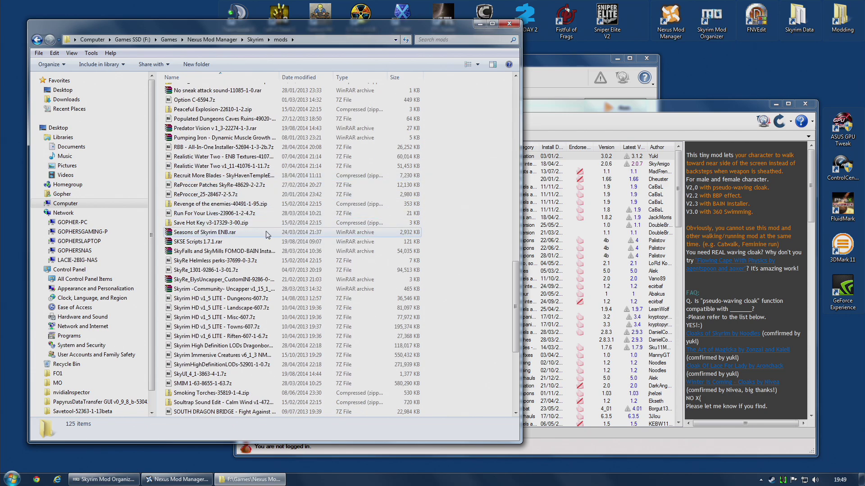
{"action": "scroll", "coordinate": [265, 234], "scroll_direction": "down", "scroll_amount": 5}
{"action": "scroll", "coordinate": [263, 232], "scroll_direction": "up", "scroll_amount": 6}
{"action": "scroll", "coordinate": [263, 231], "scroll_direction": "up", "scroll_amount": 20}
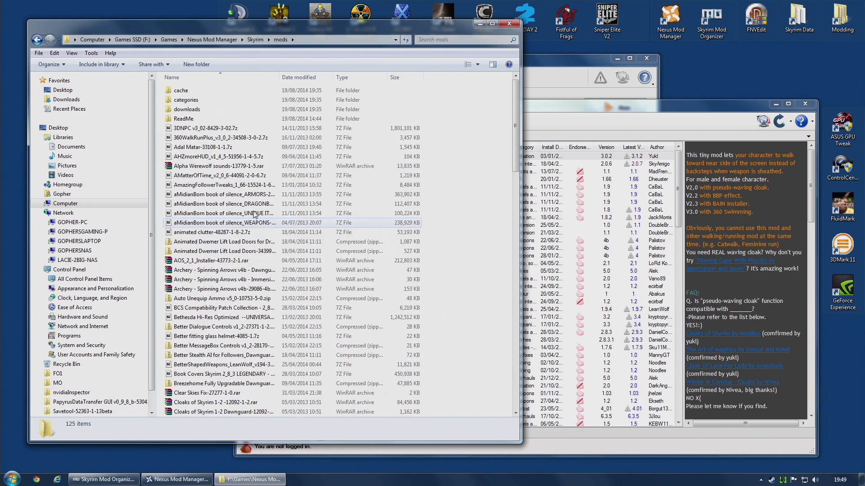
{"action": "left_click", "coordinate": [216, 130]}
{"action": "left_click", "coordinate": [215, 139]}
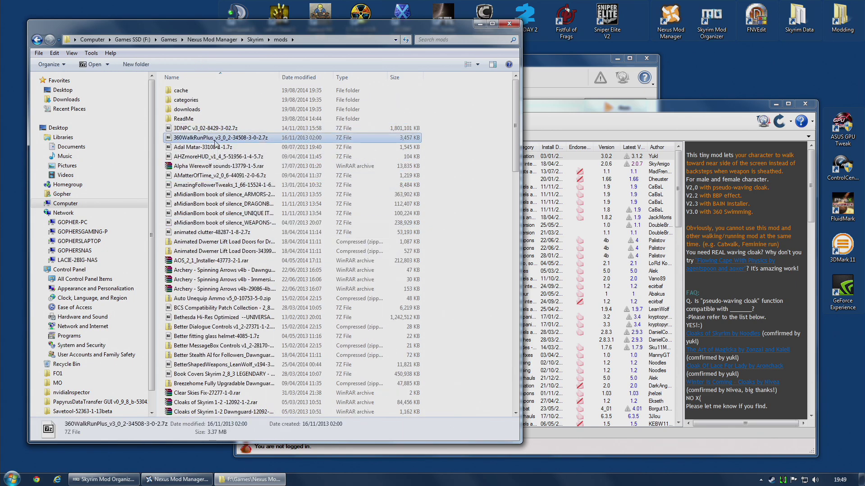
{"action": "left_click", "coordinate": [220, 175]}
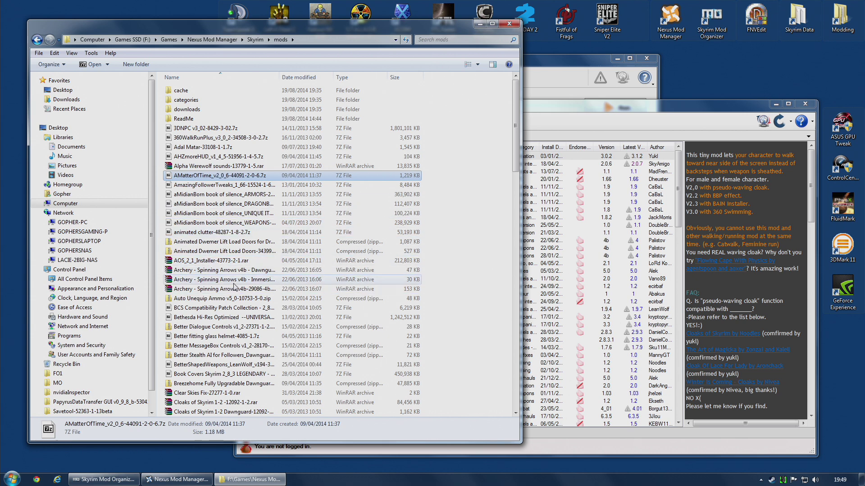
{"action": "key", "text": "BackSpace"}
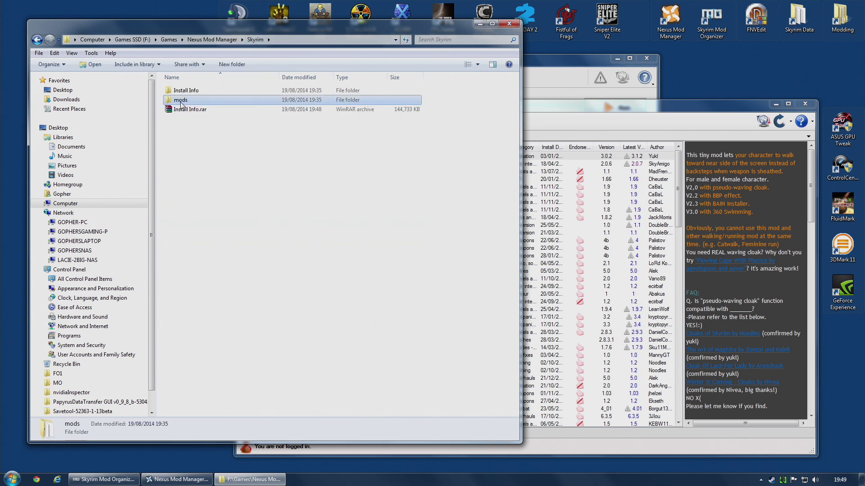
{"action": "mouse_move", "coordinate": [181, 104]}
Go to the Skyrim folder under AppData\Local in the user's profile on the C: drive
{"action": "left_click", "coordinate": [91, 40]}
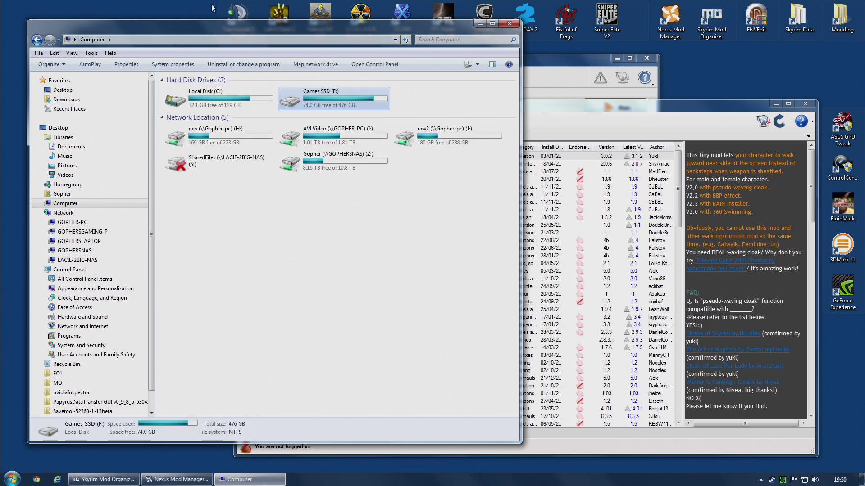
{"action": "double_click", "coordinate": [228, 96]}
{"action": "double_click", "coordinate": [182, 194]}
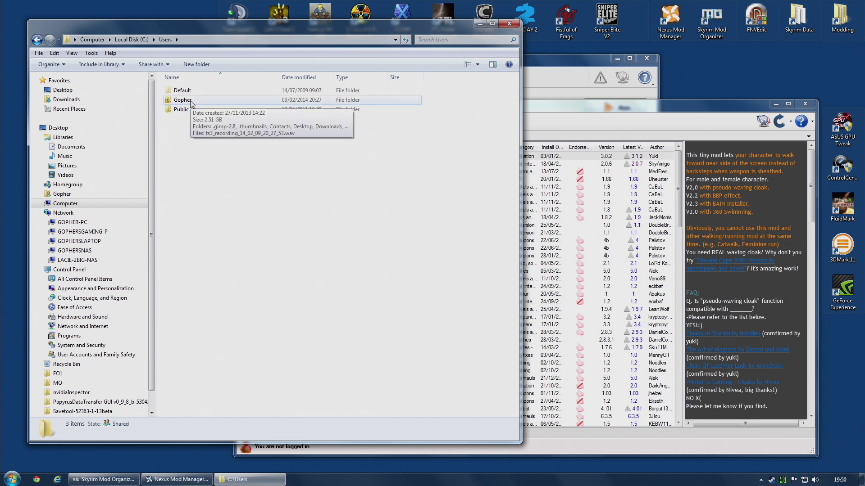
{"action": "double_click", "coordinate": [191, 101]}
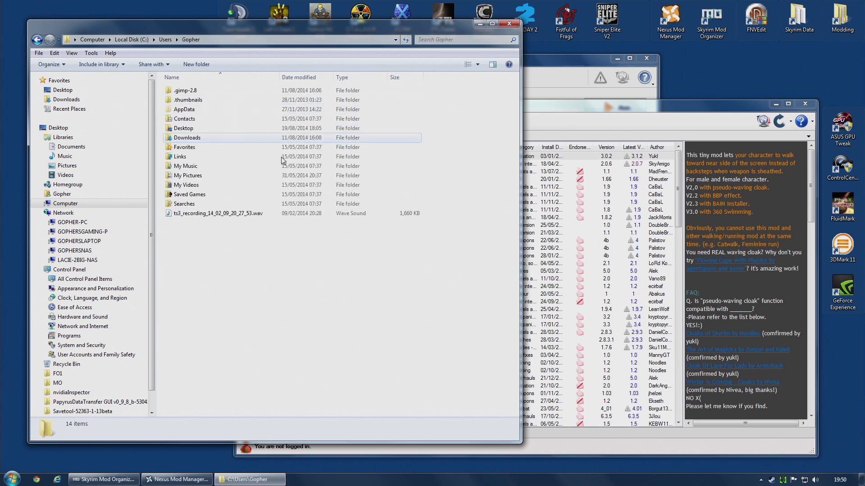
{"action": "double_click", "coordinate": [200, 111]}
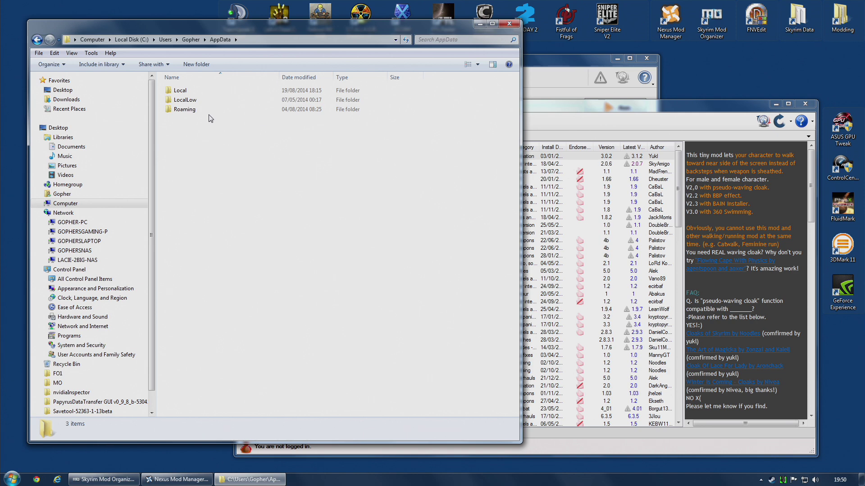
{"action": "double_click", "coordinate": [189, 90]}
{"action": "scroll", "coordinate": [210, 345], "scroll_direction": "down", "scroll_amount": 5}
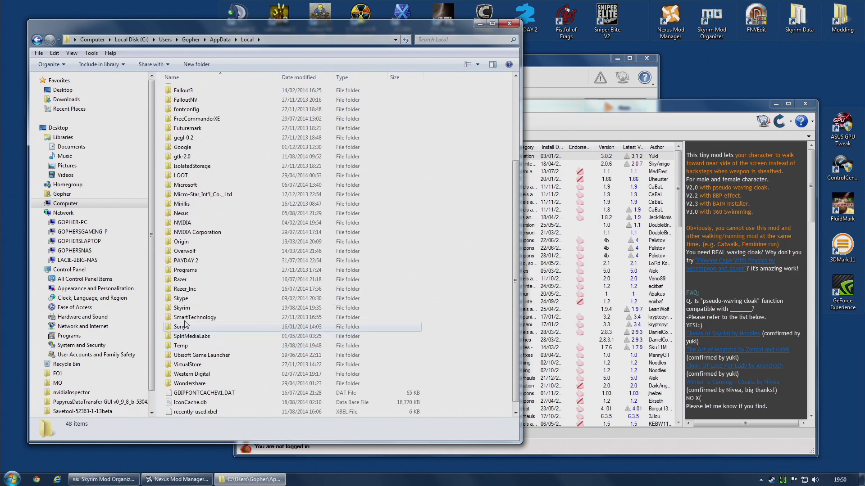
{"action": "double_click", "coordinate": [187, 308]}
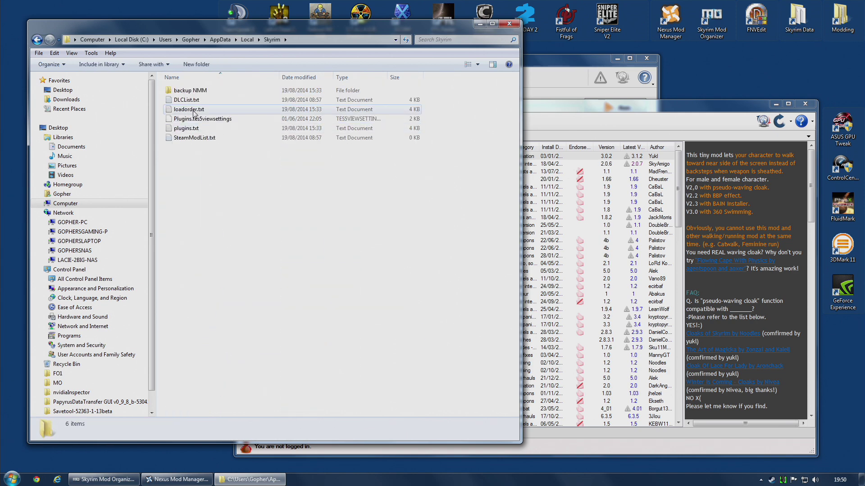
Back up loadorder.txt and plugins.txt by copying them into the backup NMM folder, and close the file window
{"action": "left_click", "coordinate": [226, 108]}
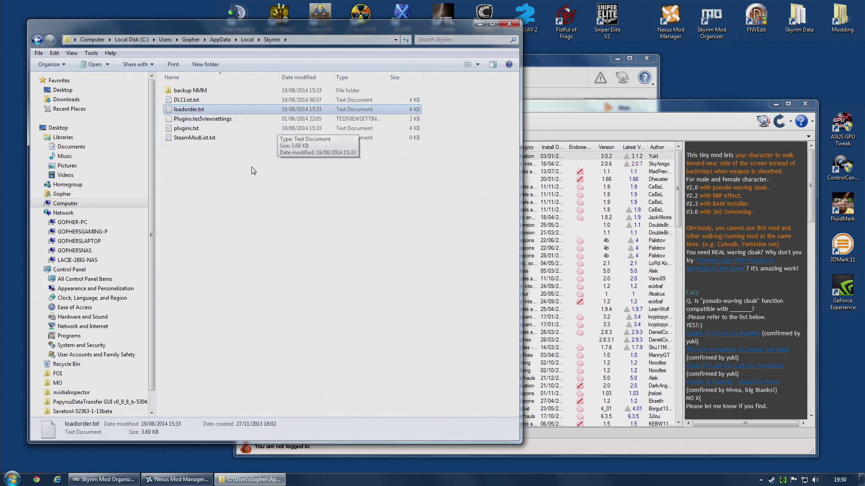
{"action": "left_click", "coordinate": [194, 128], "text": "ctrl"}
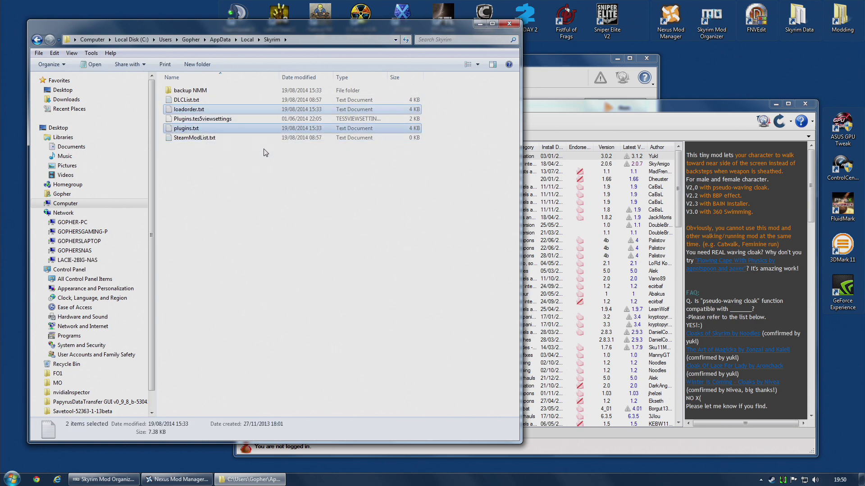
{"action": "right_click", "coordinate": [191, 129]}
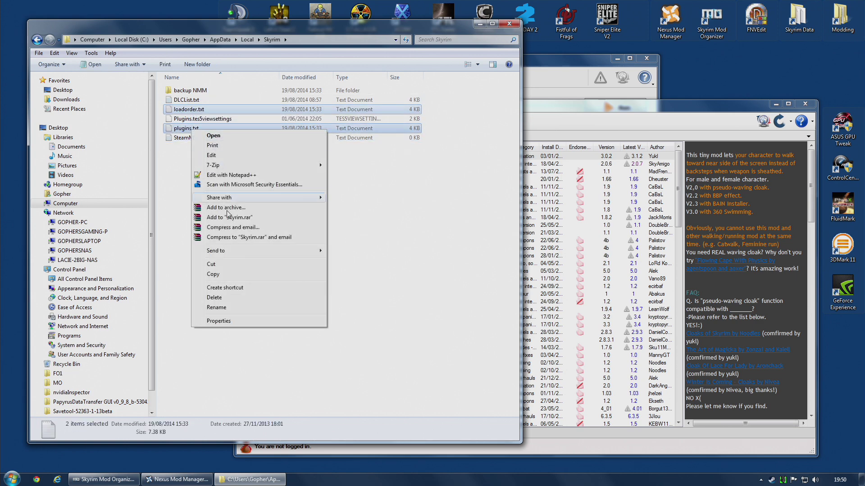
{"action": "left_click", "coordinate": [214, 273]}
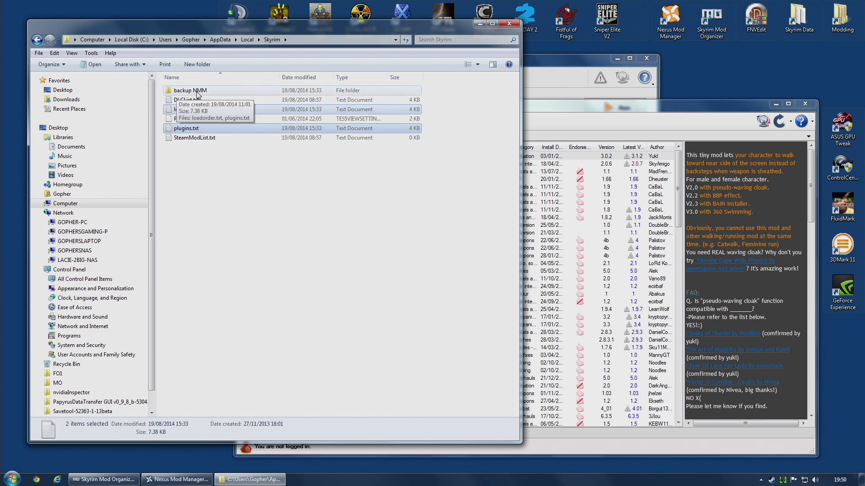
{"action": "double_click", "coordinate": [197, 94]}
{"action": "right_click", "coordinate": [192, 172]}
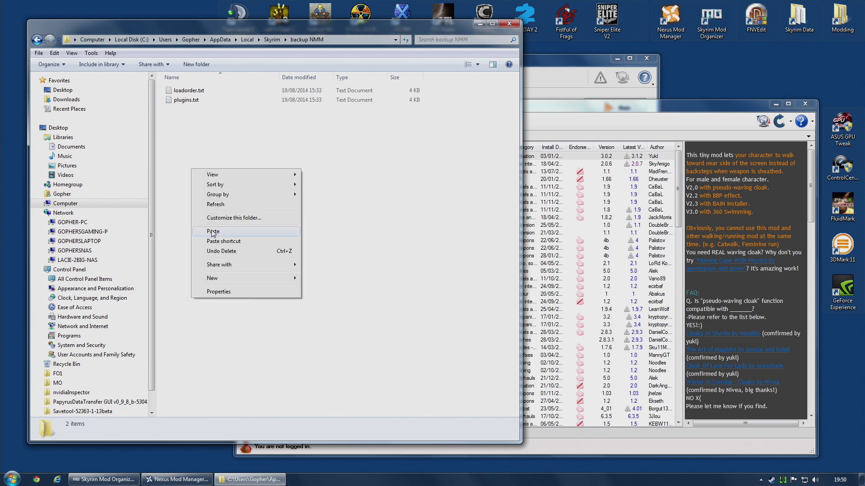
{"action": "left_click", "coordinate": [225, 234]}
{"action": "left_click", "coordinate": [407, 209]}
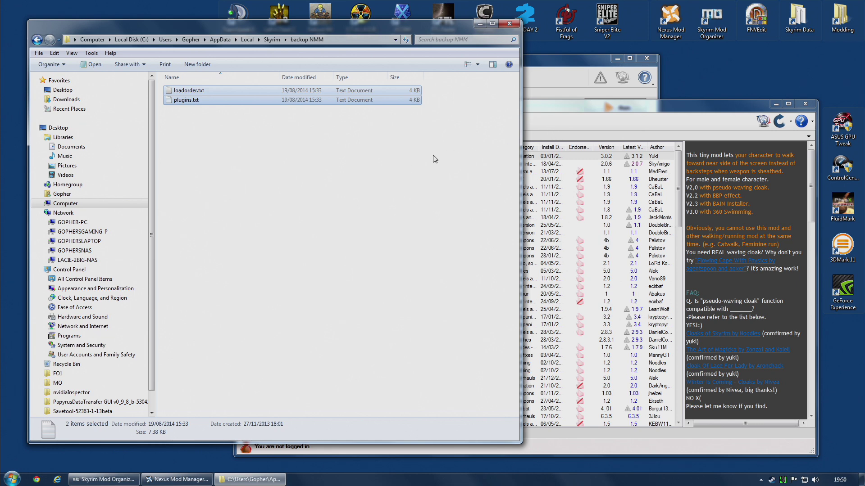
{"action": "left_click", "coordinate": [509, 25]}
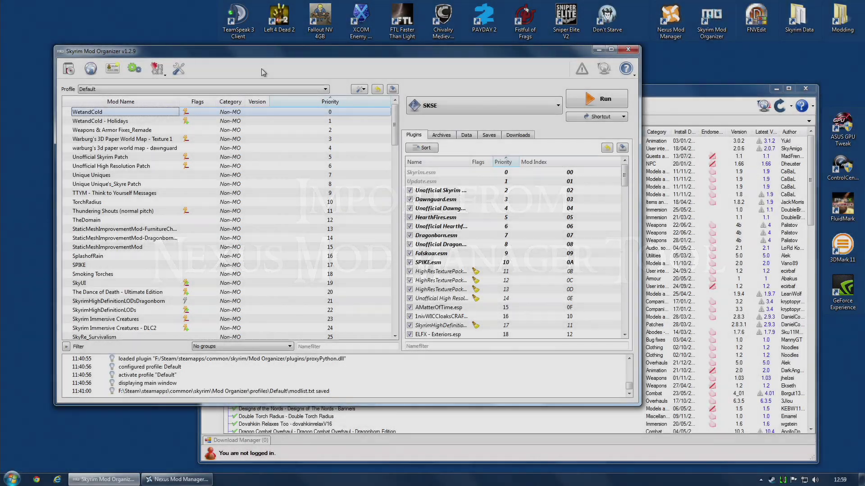
Start the NMM Import in Mod Organizer, close Nexus Mod Manager and accept the pre-0.5 NMM warning
{"action": "left_click", "coordinate": [156, 71]}
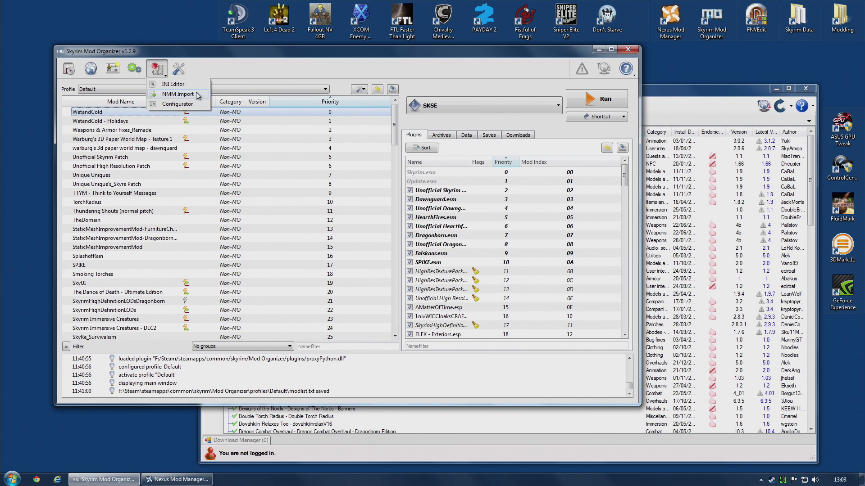
{"action": "left_click", "coordinate": [197, 96]}
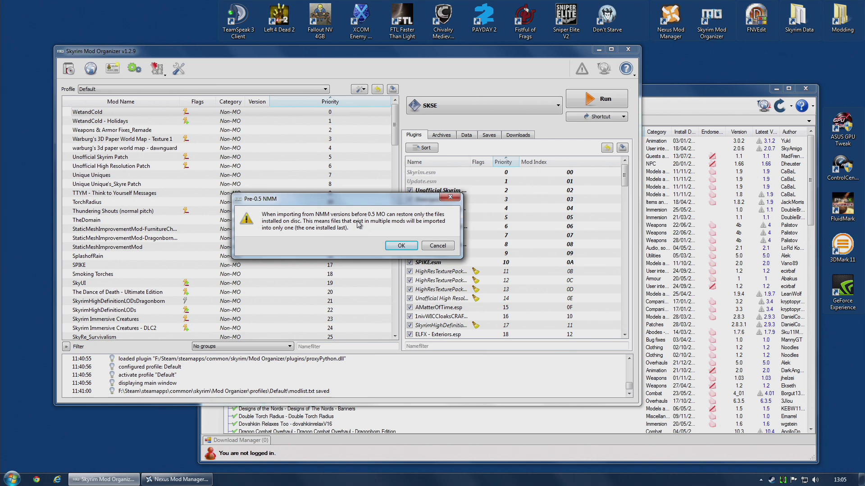
{"action": "left_click", "coordinate": [690, 96]}
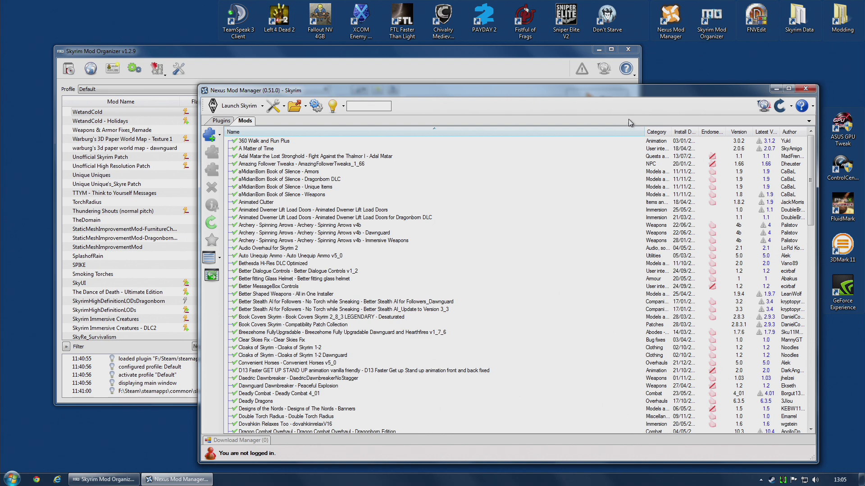
{"action": "left_click", "coordinate": [805, 89]}
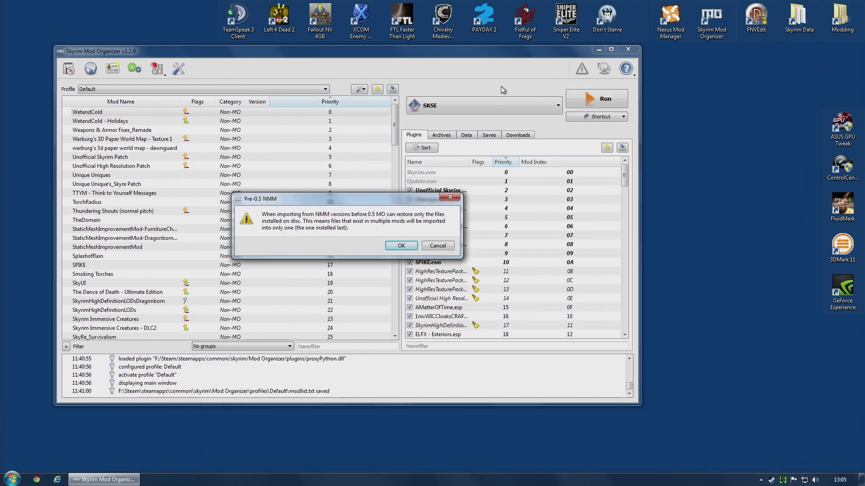
{"action": "left_click", "coordinate": [399, 247]}
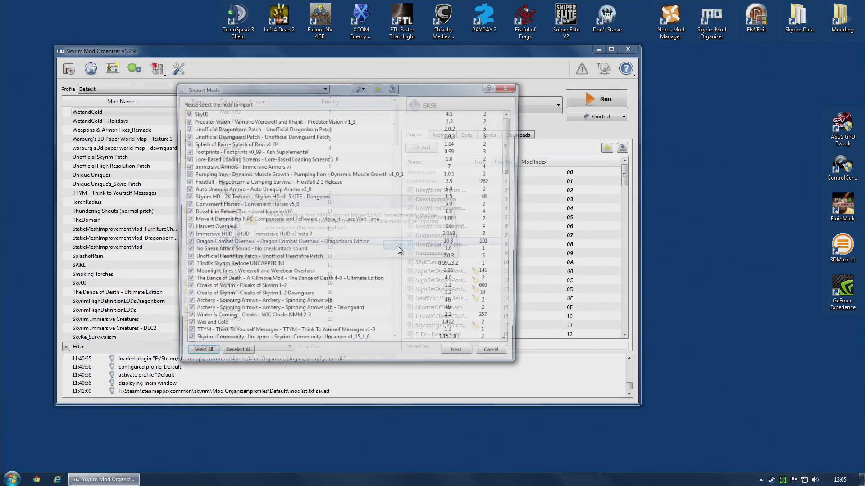
Review the list of mods to import, keep them all selected and start the import in Copy & Delete mode
{"action": "left_click_drag", "start_coordinate": [511, 140], "coordinate": [531, 330]}
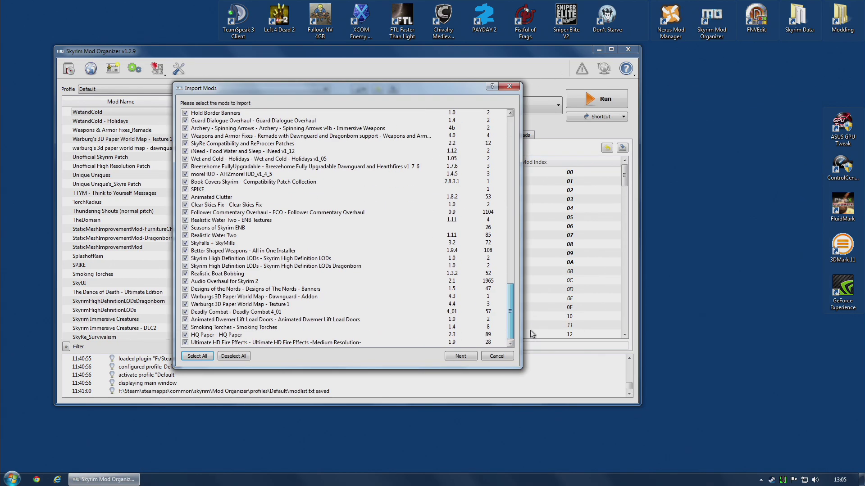
{"action": "scroll", "coordinate": [416, 137], "scroll_direction": "up", "scroll_amount": 20}
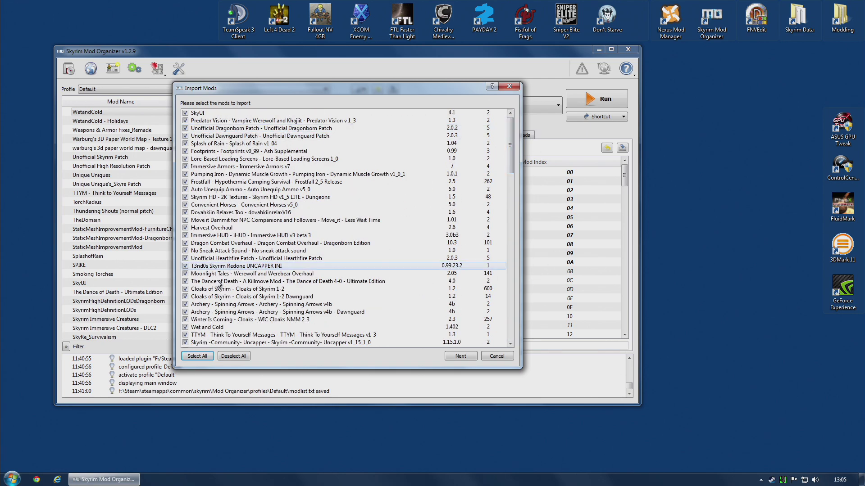
{"action": "scroll", "coordinate": [217, 284], "scroll_direction": "down", "scroll_amount": 15}
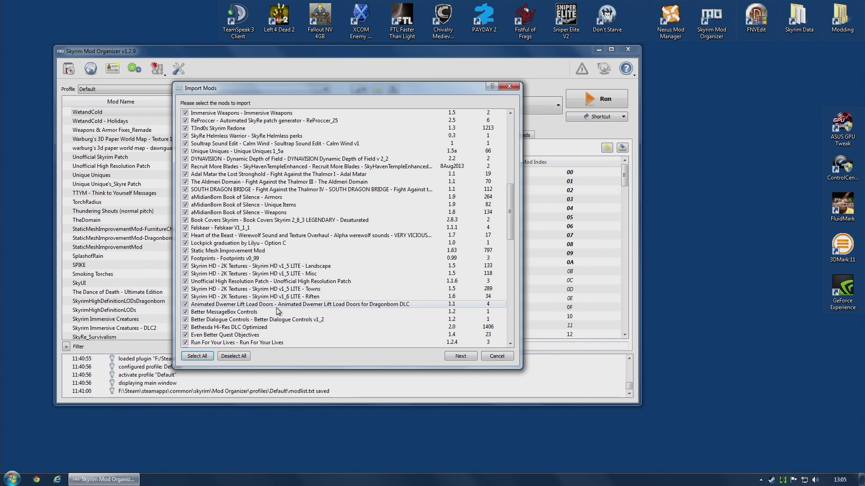
{"action": "scroll", "coordinate": [277, 311], "scroll_direction": "down", "scroll_amount": 9}
{"action": "scroll", "coordinate": [277, 311], "scroll_direction": "down", "scroll_amount": 7}
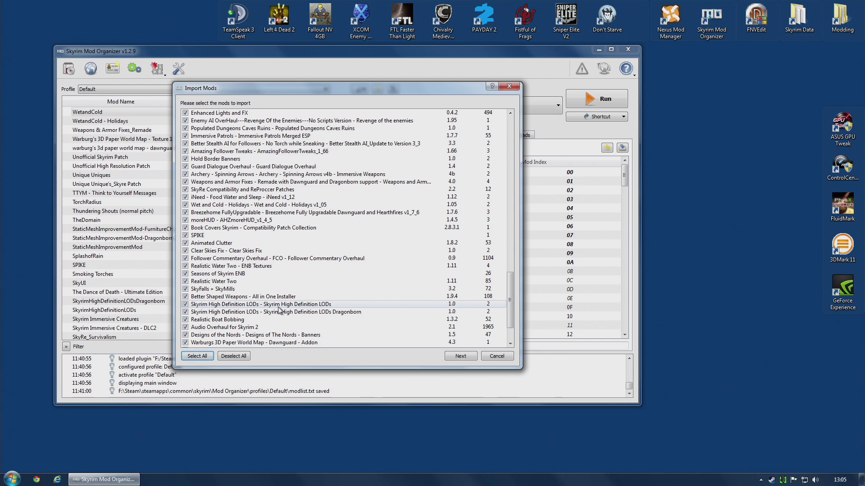
{"action": "scroll", "coordinate": [264, 282], "scroll_direction": "down", "scroll_amount": 2}
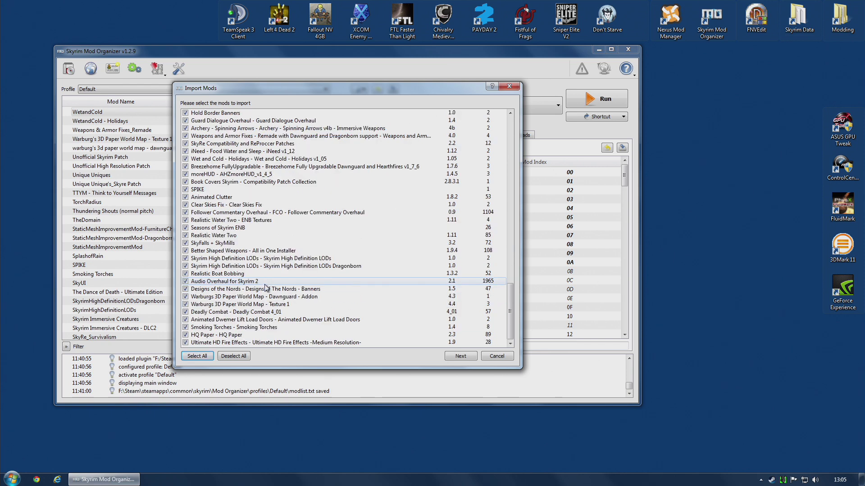
{"action": "scroll", "coordinate": [265, 288], "scroll_direction": "up", "scroll_amount": 20}
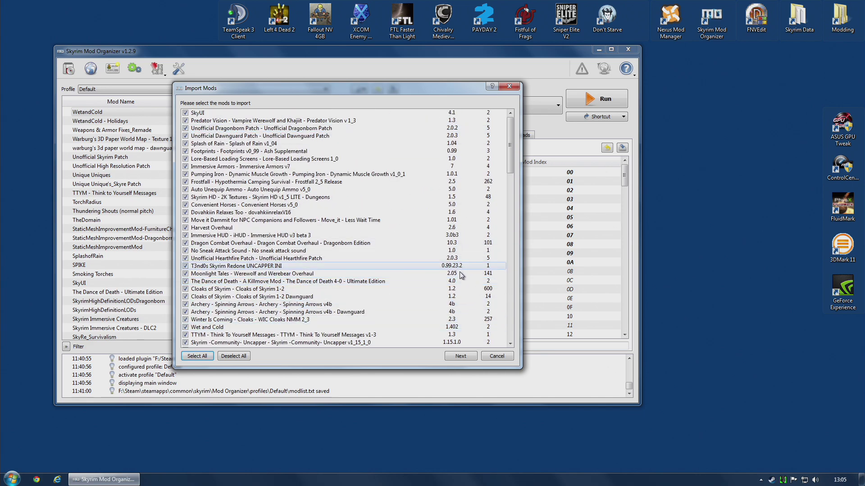
{"action": "left_click", "coordinate": [461, 356]}
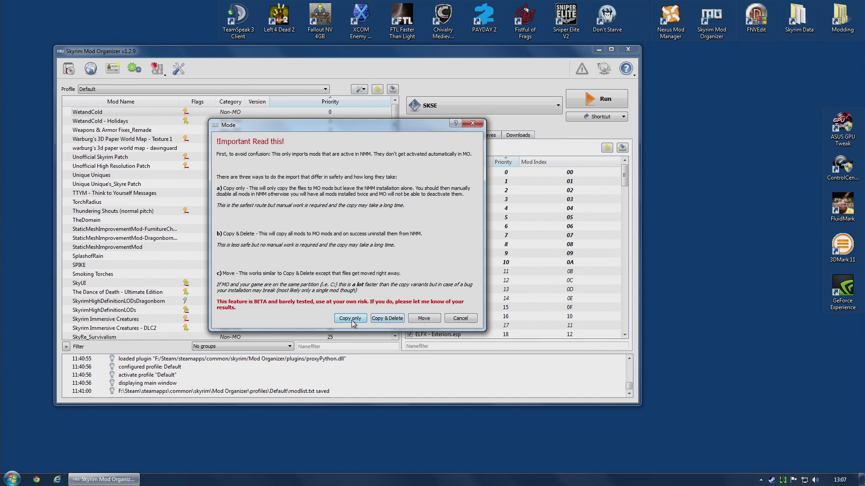
{"action": "left_click", "coordinate": [385, 320]}
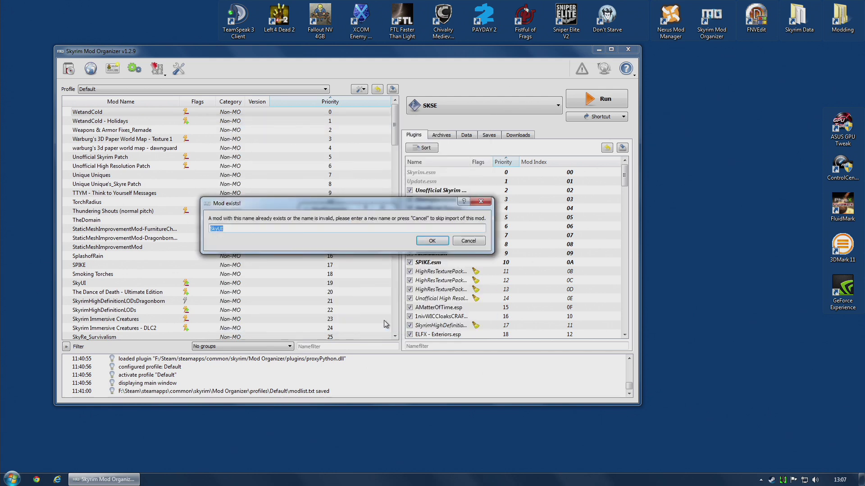
Rename the conflicting SkyUI import as SkyUI (Mod Organizer Version) and continue the import
{"action": "left_click", "coordinate": [233, 228]}
{"action": "type", "text": "2"}
{"action": "double_click", "coordinate": [230, 228]}
{"action": "type", "text": "Mod O"}
{"action": "type", "text": "rganize"}
{"action": "type", "text": "r Version"}
{"action": "type", "text": "/"}
{"action": "key", "text": "BackSpace"}
{"action": "type", "text": "("}
{"action": "left_click", "coordinate": [428, 241]}
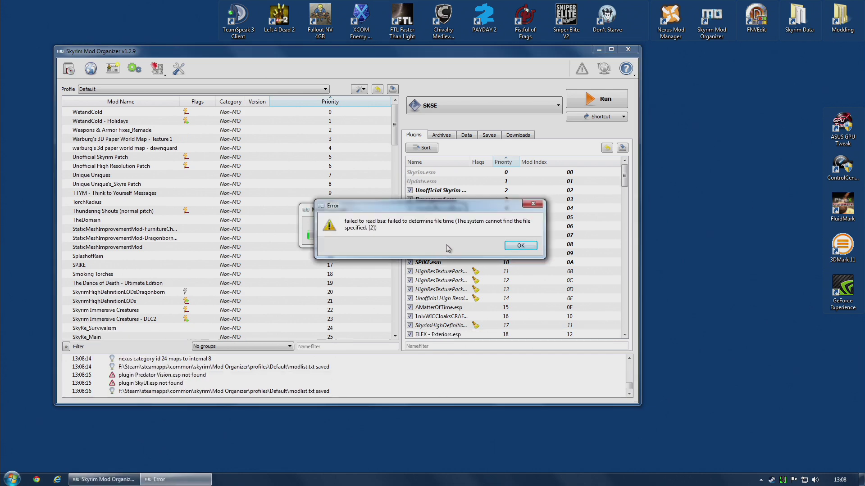
Dismiss the BSA read errors during the import and acknowledge the incomplete import notice
{"action": "left_click", "coordinate": [520, 246]}
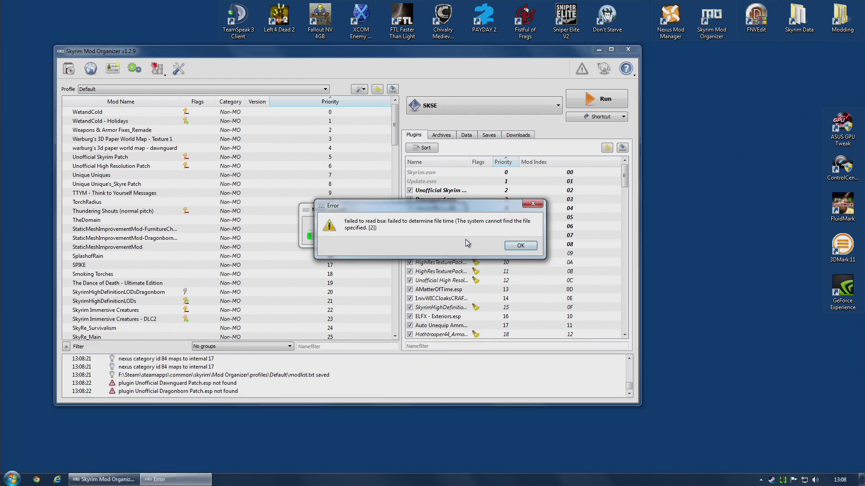
{"action": "left_click", "coordinate": [506, 243]}
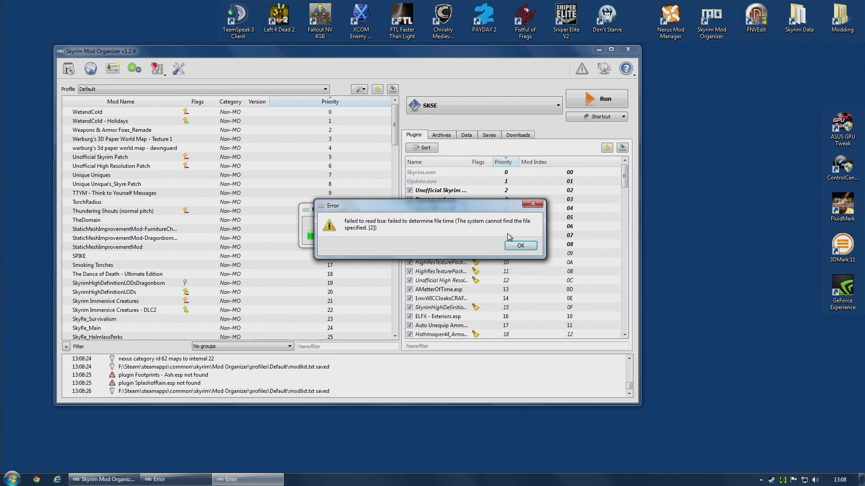
{"action": "left_click", "coordinate": [512, 247]}
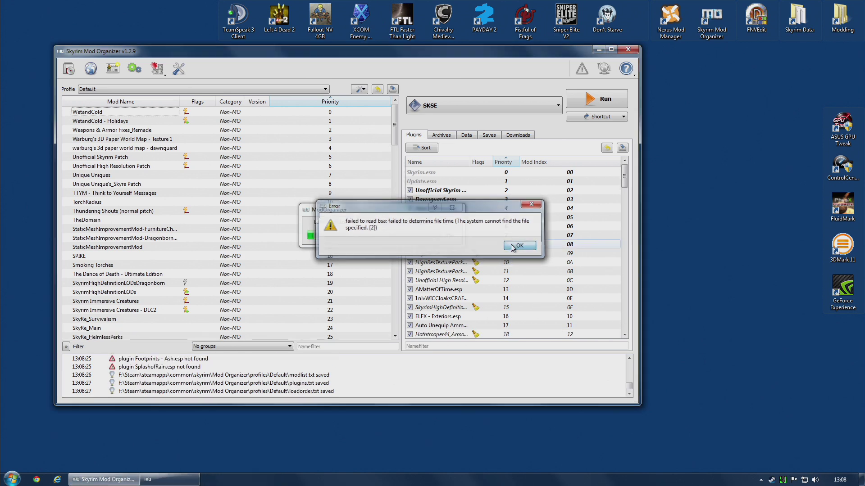
{"action": "left_click", "coordinate": [512, 246]}
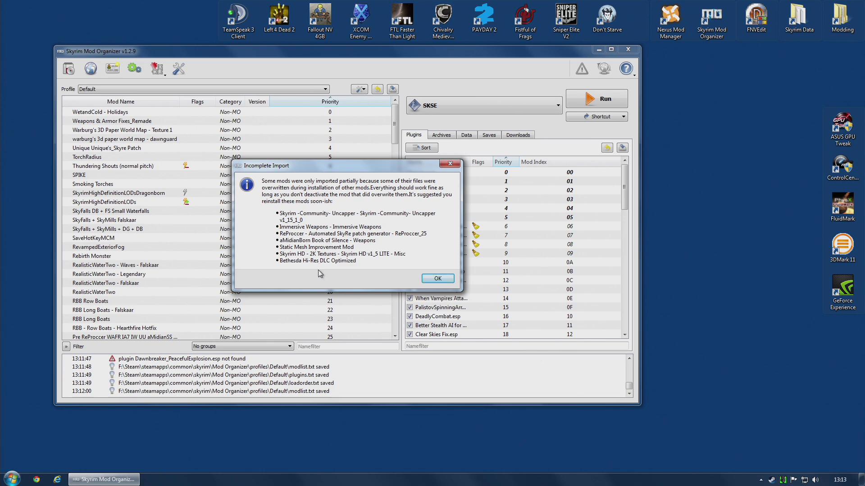
{"action": "left_click", "coordinate": [437, 278]}
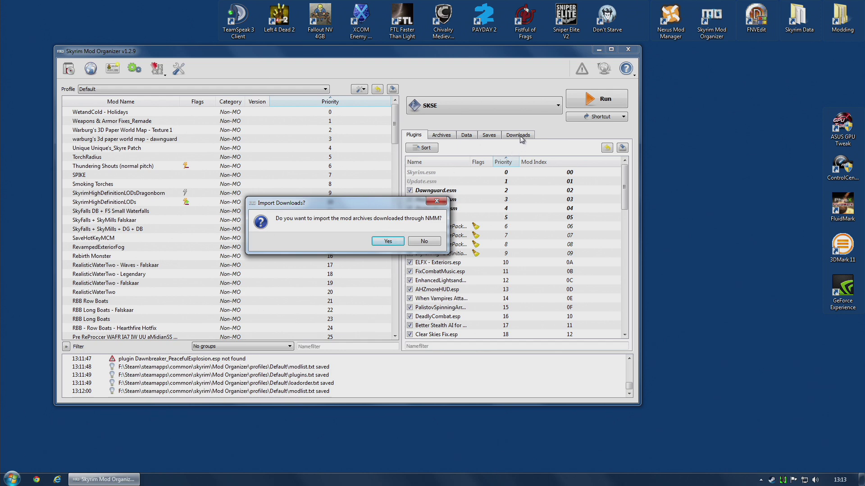
Import the mod archives downloaded through NMM and look through the imported mods in the mod list
{"action": "left_click", "coordinate": [387, 242]}
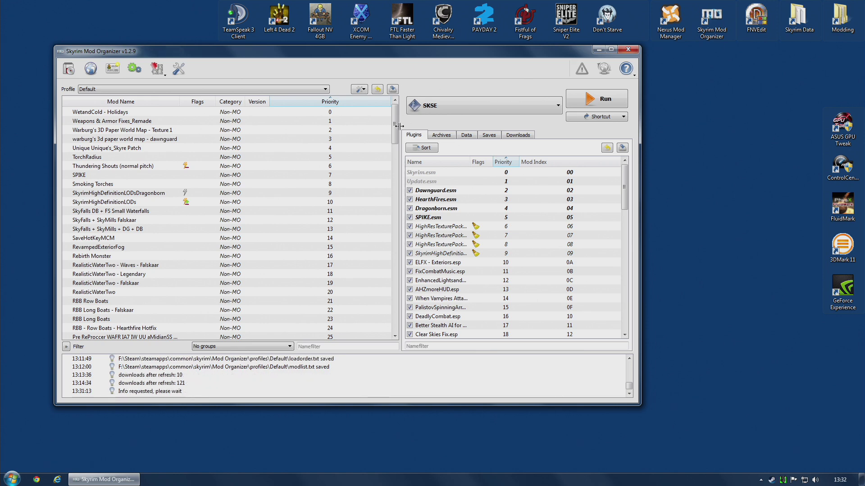
{"action": "left_click_drag", "start_coordinate": [396, 118], "coordinate": [396, 216]}
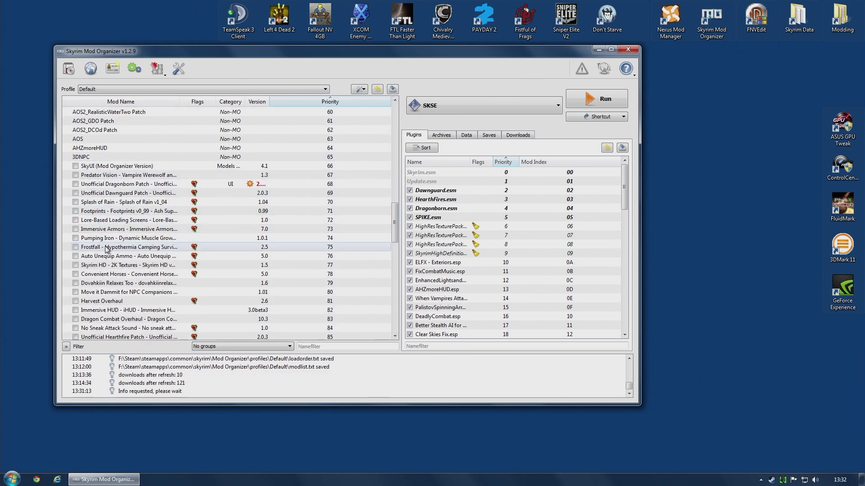
{"action": "mouse_move", "coordinate": [394, 230]}
{"action": "left_mouse_down"}
{"action": "mouse_move", "coordinate": [396, 317]}
{"action": "mouse_move", "coordinate": [400, 222]}
{"action": "left_mouse_up"}
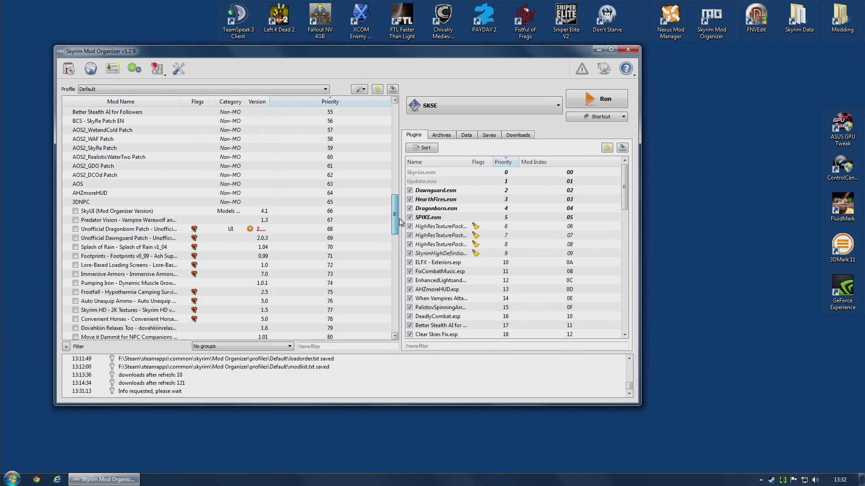
Inspect the file tree and Nexus info of the SkyUI (Mod Organizer Version) mod, then close its details
{"action": "double_click", "coordinate": [118, 211]}
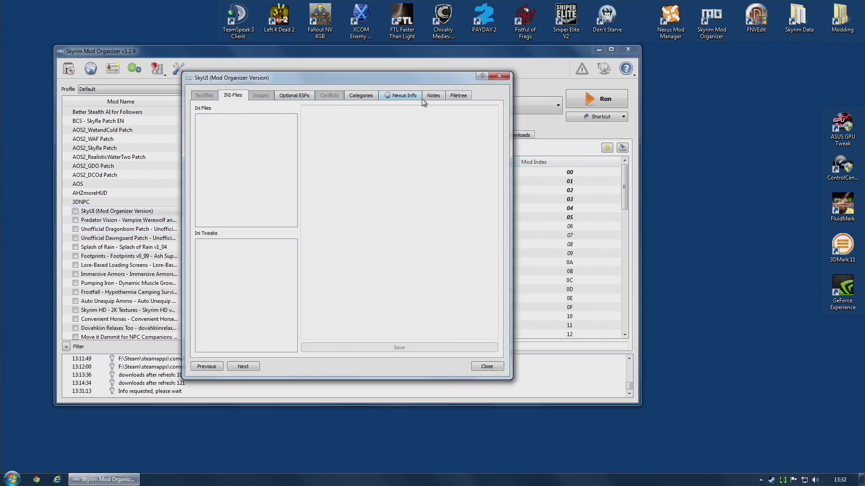
{"action": "left_click", "coordinate": [463, 97]}
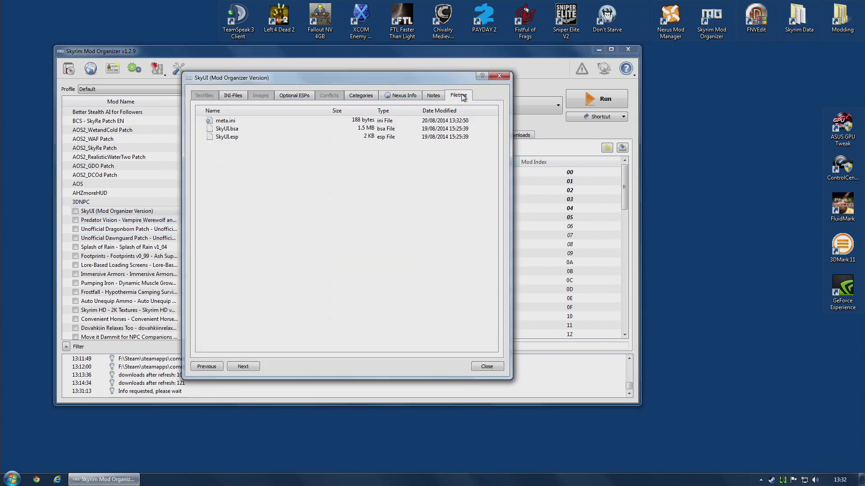
{"action": "left_click", "coordinate": [242, 137]}
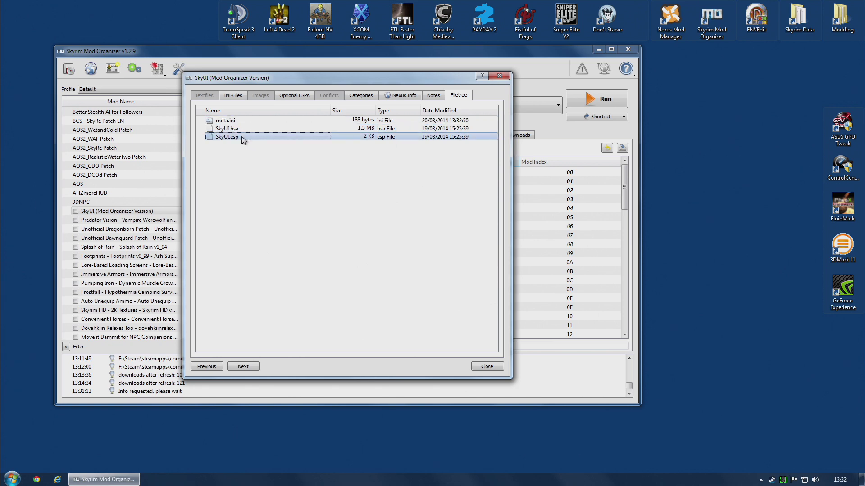
{"action": "left_click", "coordinate": [403, 96]}
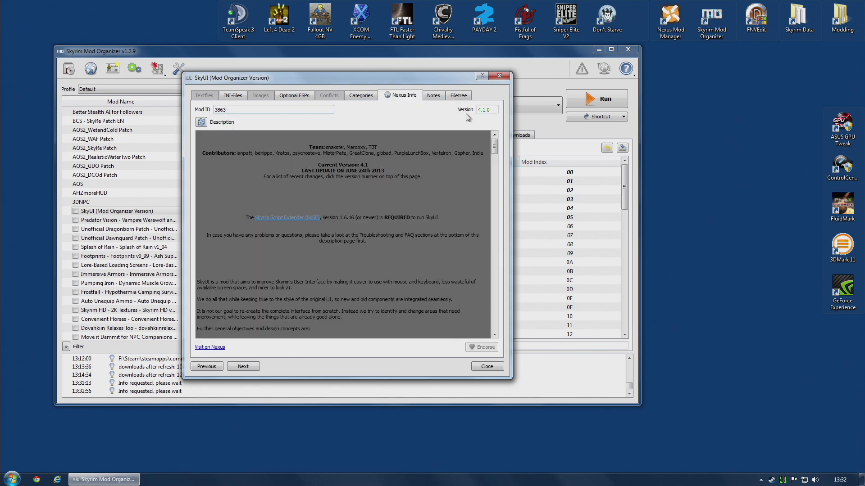
{"action": "left_click", "coordinate": [490, 366]}
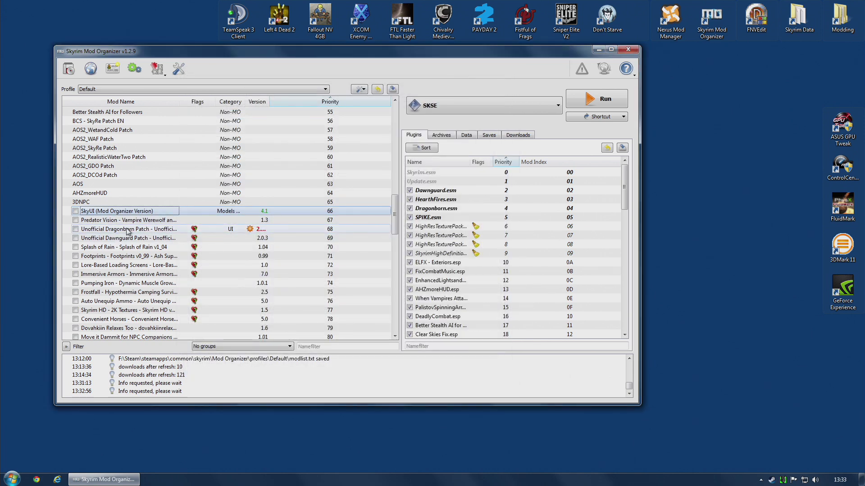
Check the file tree of the Unofficial Dragonborn Patch mod and close its details
{"action": "left_click", "coordinate": [142, 230]}
{"action": "double_click", "coordinate": [148, 234]}
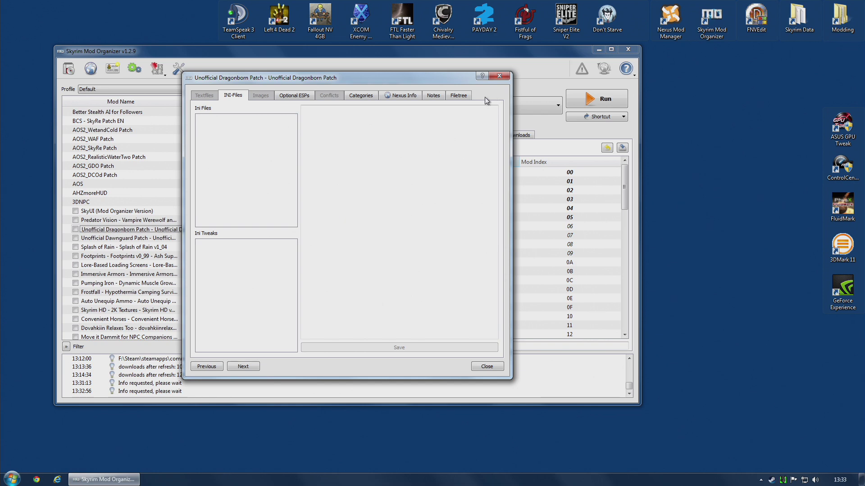
{"action": "left_click", "coordinate": [468, 97]}
{"action": "left_click", "coordinate": [499, 76]}
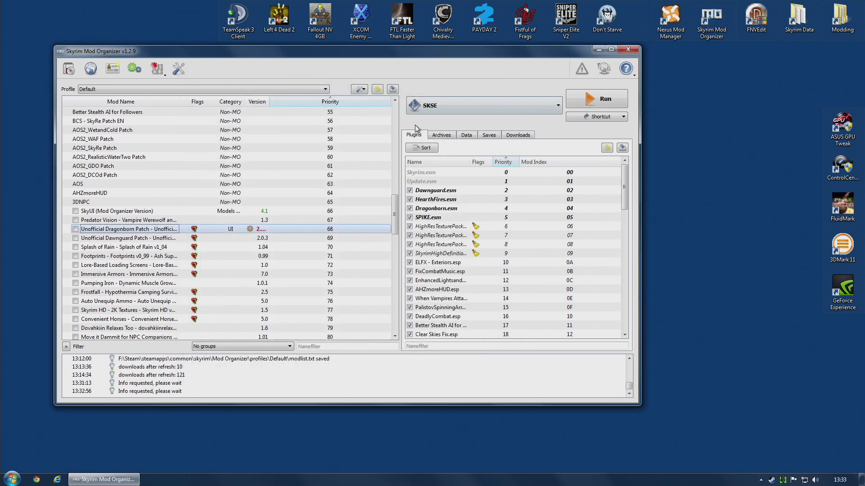
Widen the Version column of the mod list and look through the imported mods' version numbers
{"action": "left_click_drag", "start_coordinate": [269, 100], "coordinate": [304, 100]}
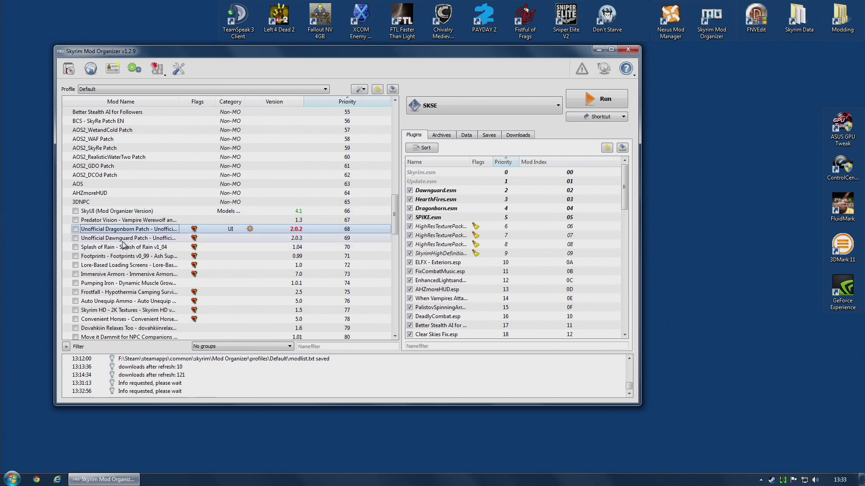
{"action": "scroll", "coordinate": [124, 285], "scroll_direction": "down", "scroll_amount": 20}
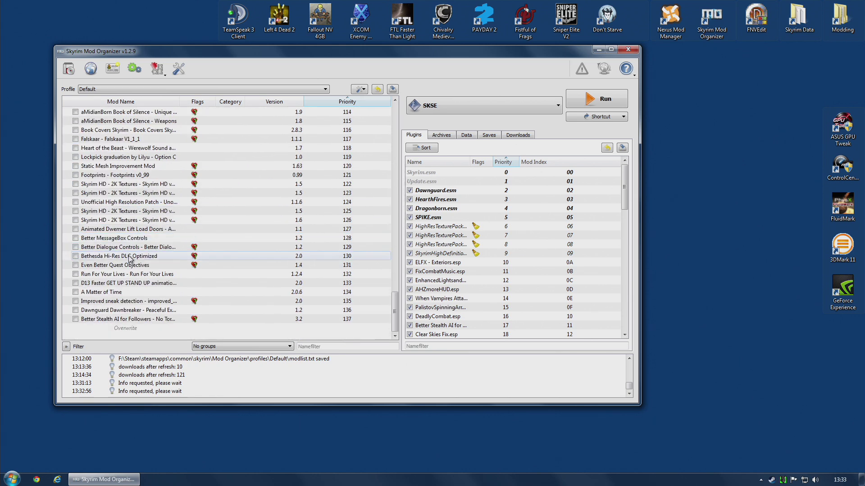
{"action": "scroll", "coordinate": [129, 256], "scroll_direction": "up", "scroll_amount": 20}
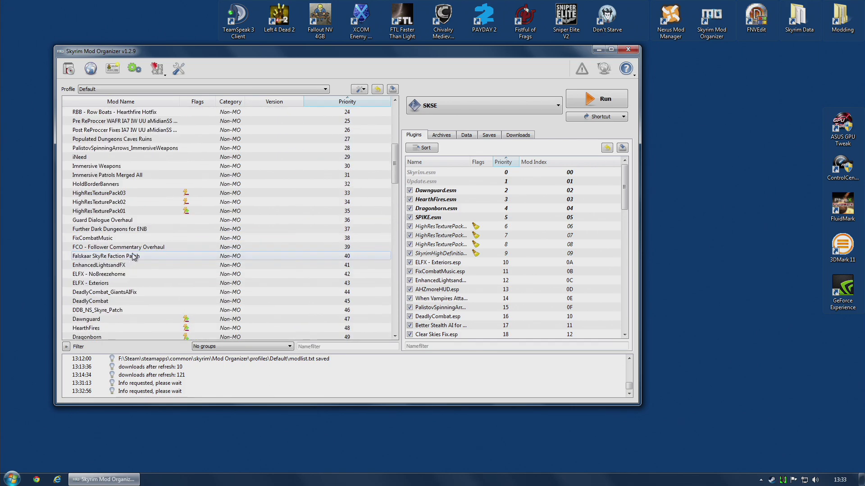
{"action": "scroll", "coordinate": [133, 256], "scroll_direction": "down", "scroll_amount": 17}
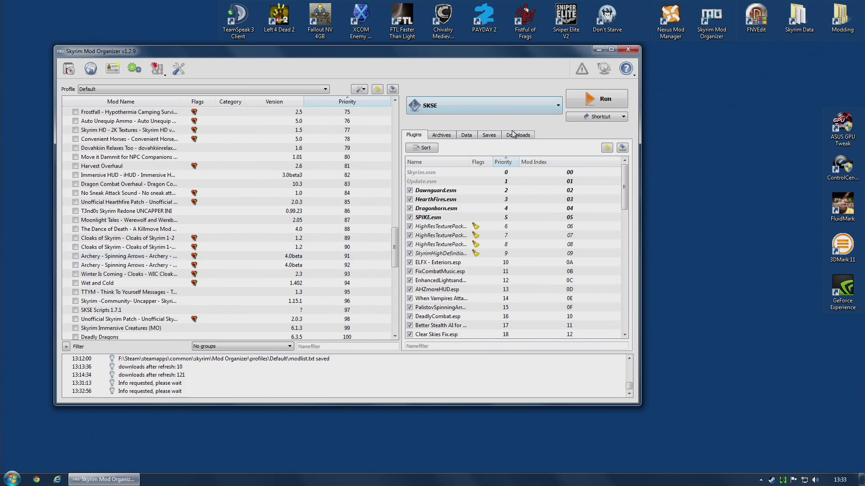
Review the imported download archives from the start of the list and read the warning on the 360WalkRunPlus archive
{"action": "left_click", "coordinate": [514, 135]}
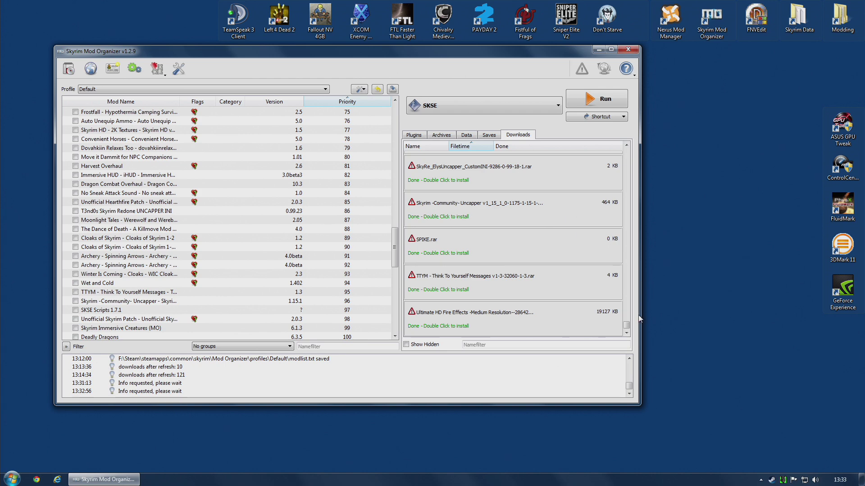
{"action": "left_click_drag", "start_coordinate": [627, 324], "coordinate": [626, 153]}
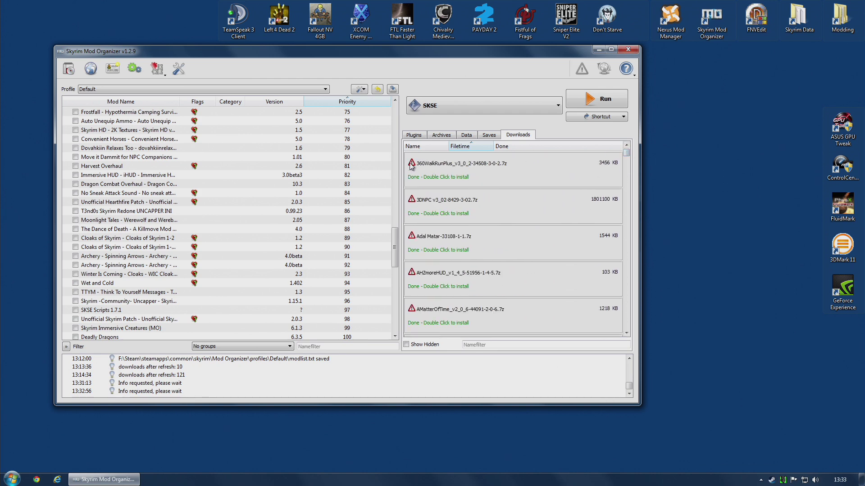
{"action": "mouse_move", "coordinate": [411, 166]}
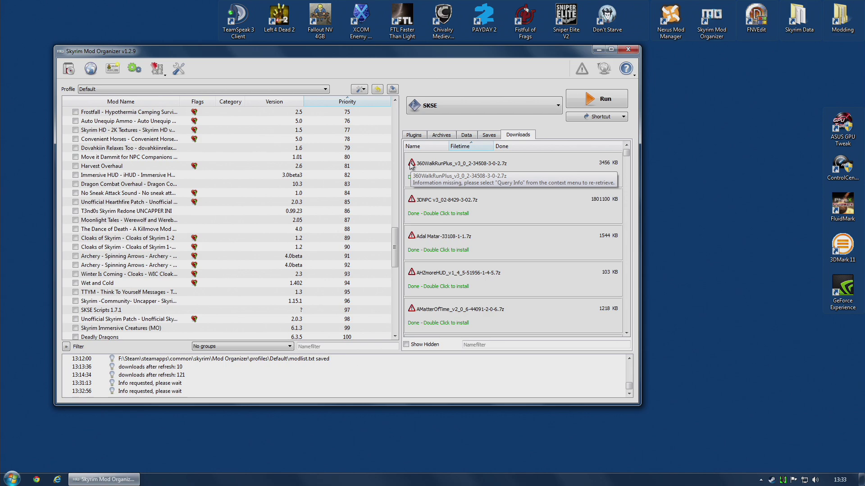
{"action": "left_click_drag", "start_coordinate": [395, 241], "coordinate": [408, 205]}
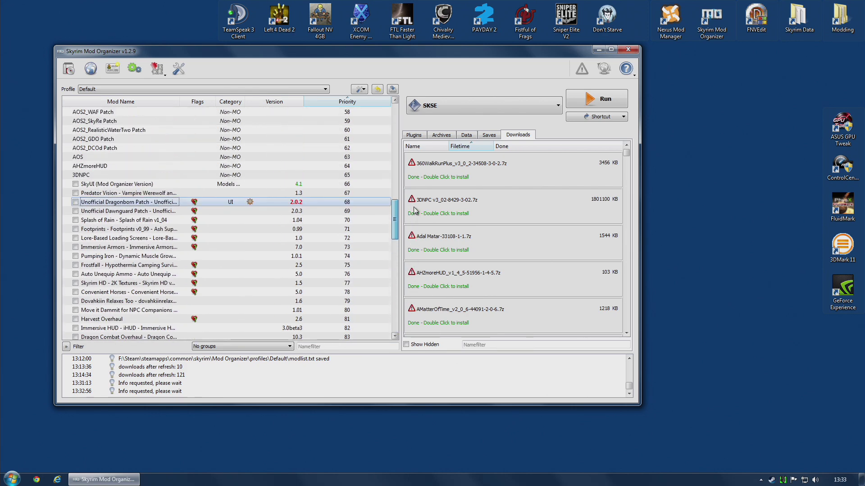
Launch Nexus Mod Manager for Skyrim and select 360 Walk and Run Plus in its mod list
{"action": "double_click", "coordinate": [669, 21]}
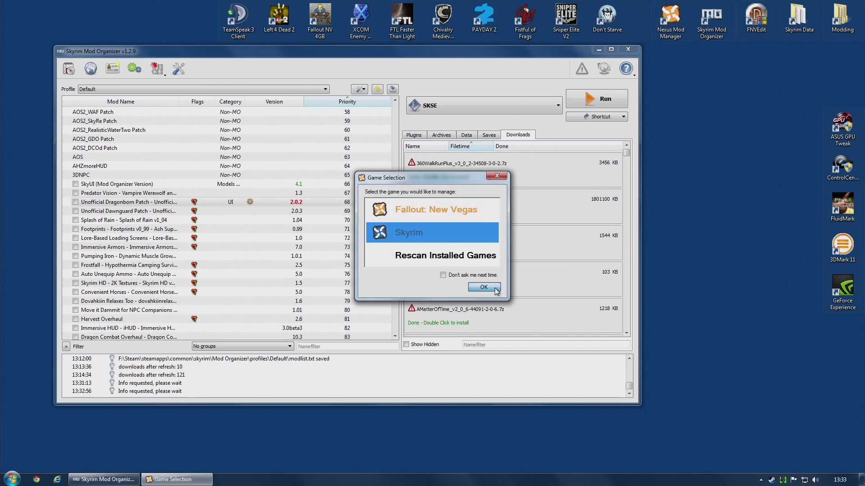
{"action": "left_click", "coordinate": [495, 289]}
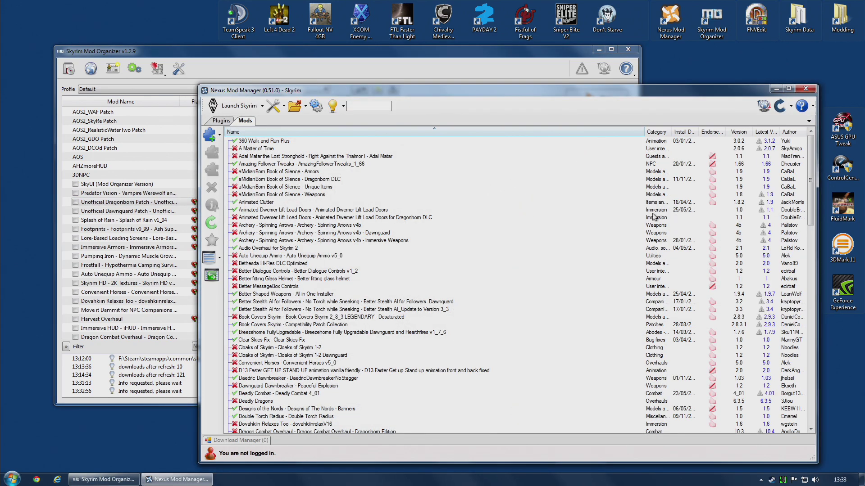
{"action": "left_click_drag", "start_coordinate": [809, 171], "coordinate": [812, 140]}
{"action": "left_click", "coordinate": [267, 142]}
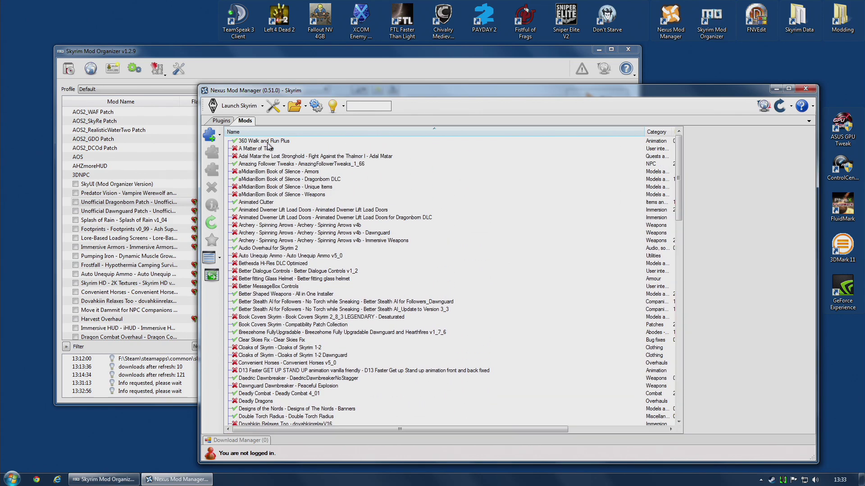
Switch back to Mod Organizer and sort its mod list alphabetically by mod name
{"action": "left_click", "coordinate": [295, 61]}
{"action": "scroll", "coordinate": [220, 265], "scroll_direction": "down", "scroll_amount": 12}
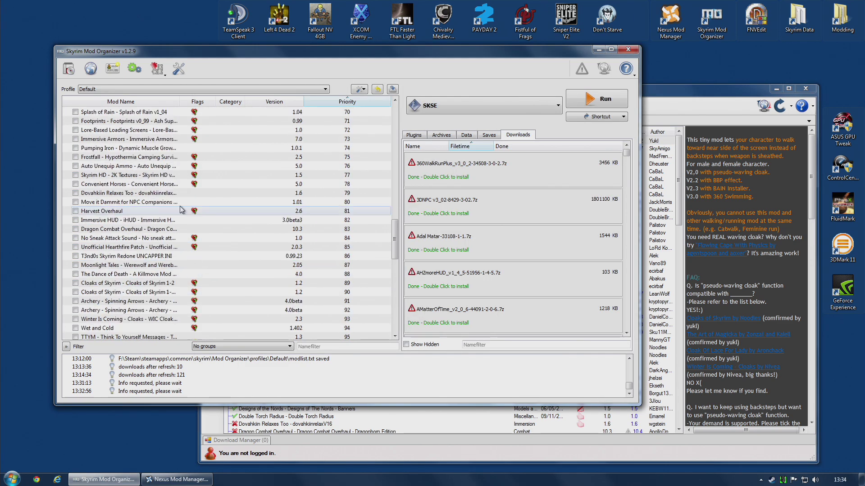
{"action": "left_click", "coordinate": [121, 101]}
{"action": "scroll", "coordinate": [182, 183], "scroll_direction": "down", "scroll_amount": 5}
{"action": "scroll", "coordinate": [182, 183], "scroll_direction": "up", "scroll_amount": 20}
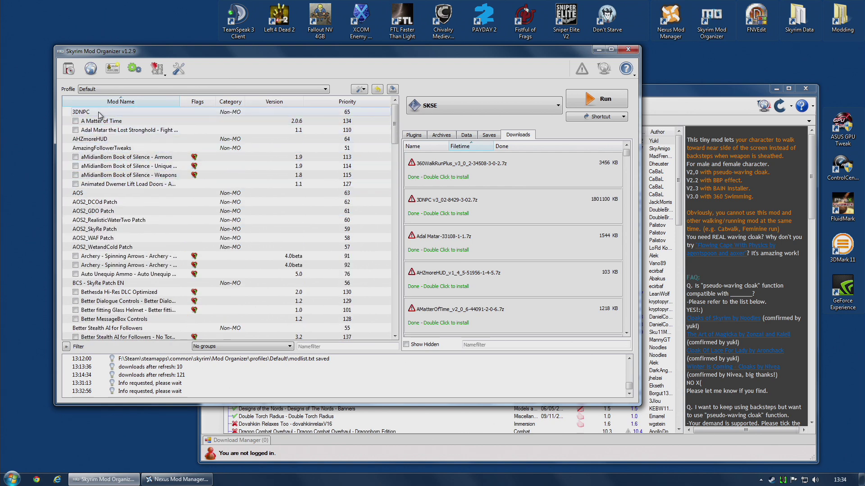
Compare the Amazing Follower Tweaks entry in Nexus Mod Manager with the AmazingFollowerTweaks entry in Mod Organizer
{"action": "left_click", "coordinate": [689, 104]}
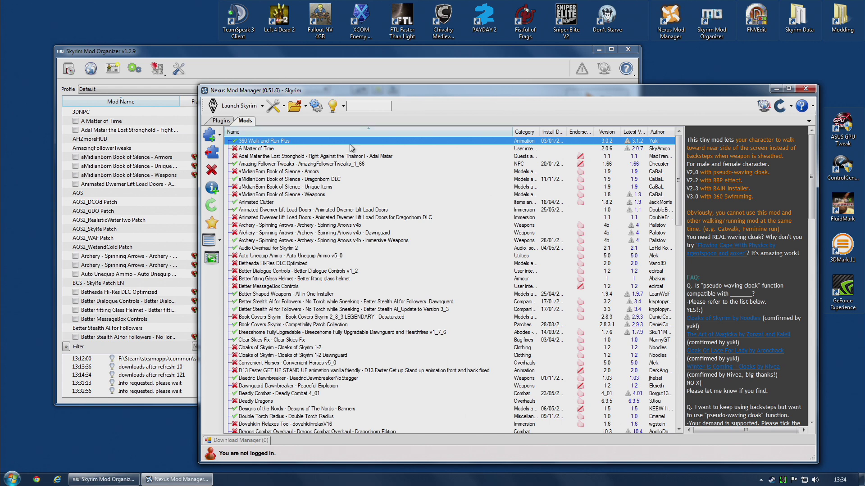
{"action": "left_click", "coordinate": [266, 164]}
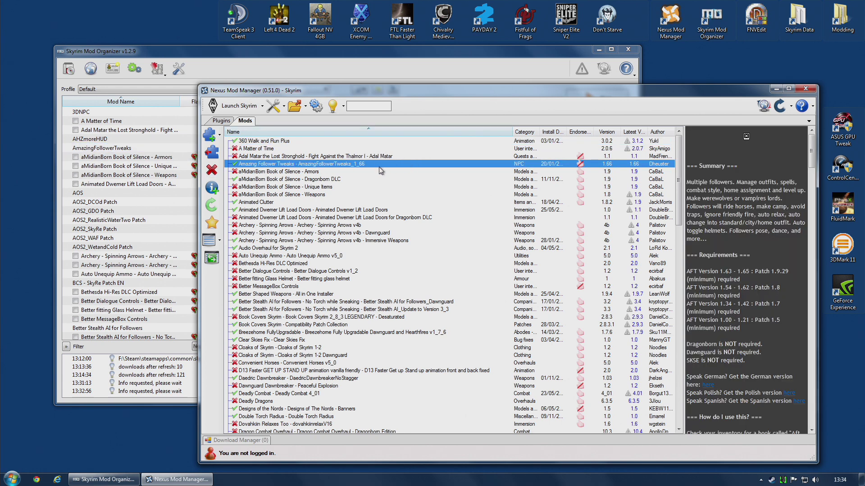
{"action": "left_click", "coordinate": [361, 65]}
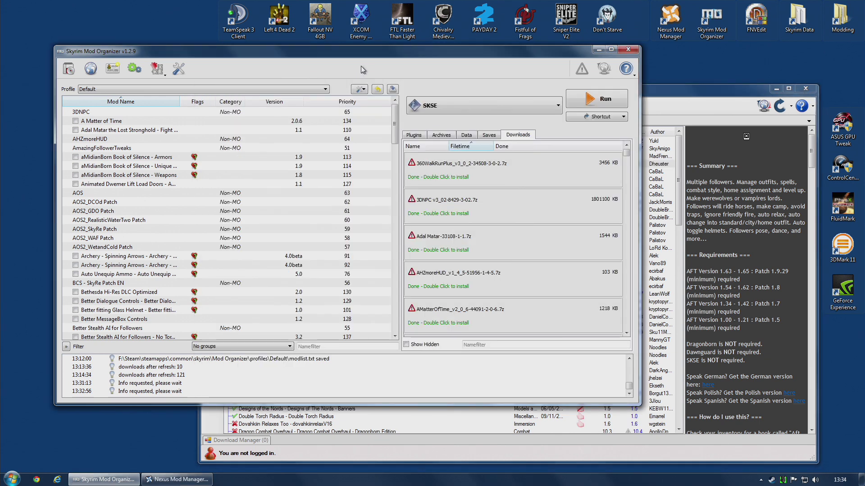
{"action": "left_click", "coordinate": [104, 150]}
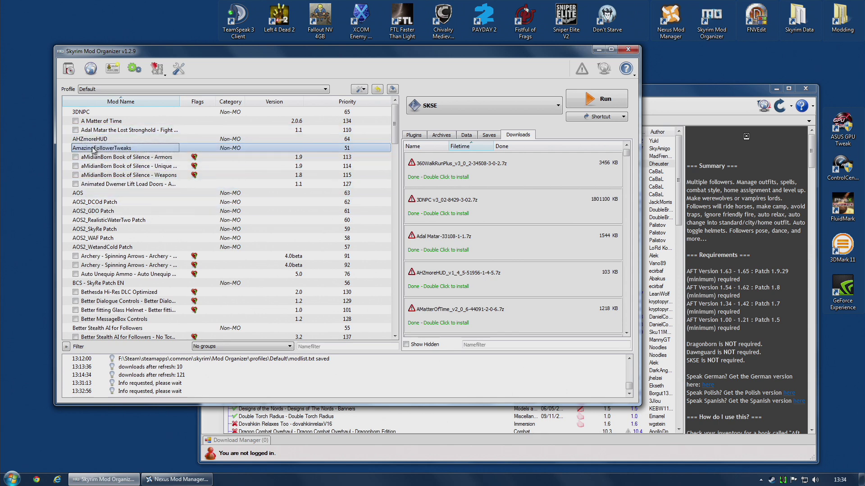
Examine the Non-MO entry AOS in Mod Organizer and check it against the Nexus Mod Manager mod list
{"action": "left_click", "coordinate": [92, 204]}
{"action": "left_click", "coordinate": [227, 196]}
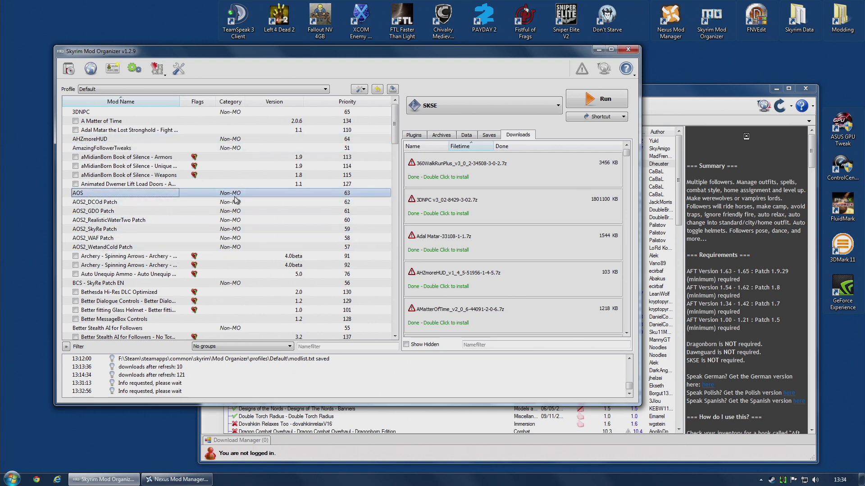
{"action": "left_click", "coordinate": [660, 121]}
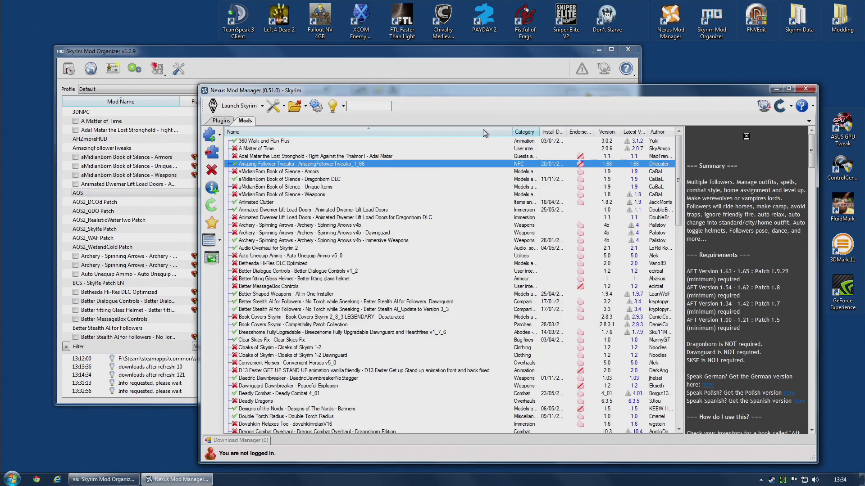
{"action": "left_click", "coordinate": [469, 77]}
{"action": "left_click", "coordinate": [361, 89]}
{"action": "left_click", "coordinate": [375, 140]}
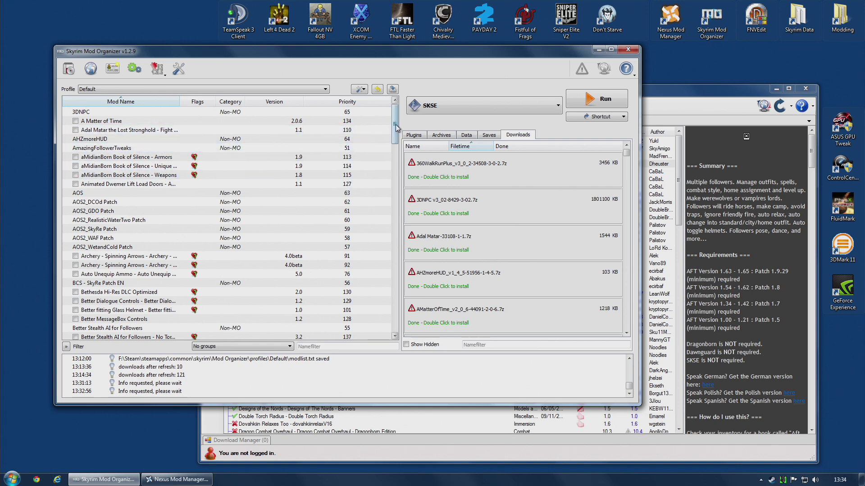
Locate FCO - Follower Commentary Overhaul in Mod Organizer and compare it with its entry in Nexus Mod Manager
{"action": "left_click_drag", "start_coordinate": [395, 128], "coordinate": [404, 192]}
{"action": "scroll", "coordinate": [396, 193], "scroll_direction": "down", "scroll_amount": 1}
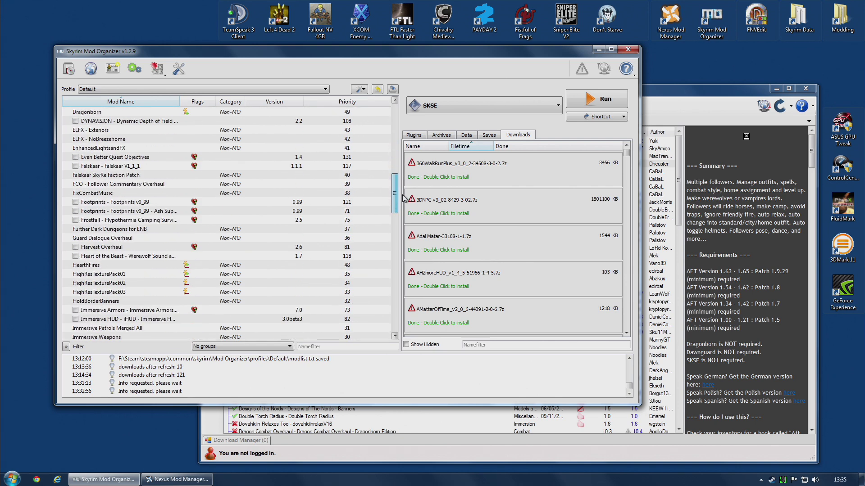
{"action": "left_click", "coordinate": [113, 188]}
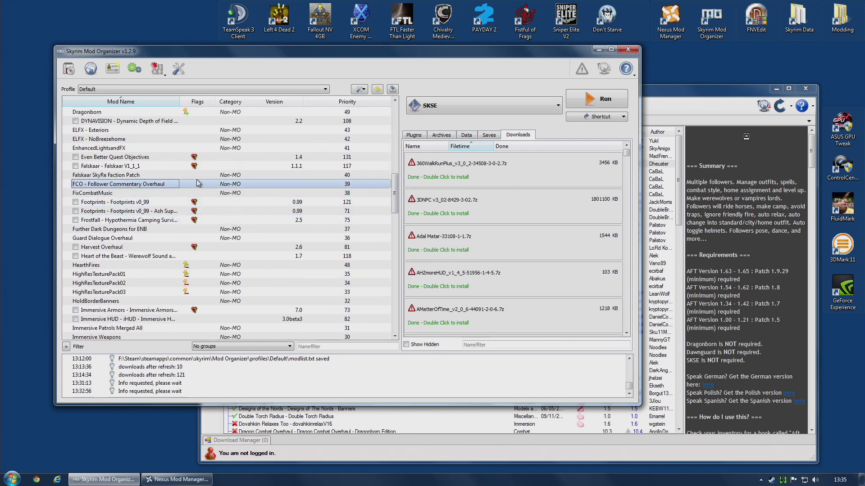
{"action": "left_click", "coordinate": [642, 95]}
{"action": "scroll", "coordinate": [376, 287], "scroll_direction": "down", "scroll_amount": 10}
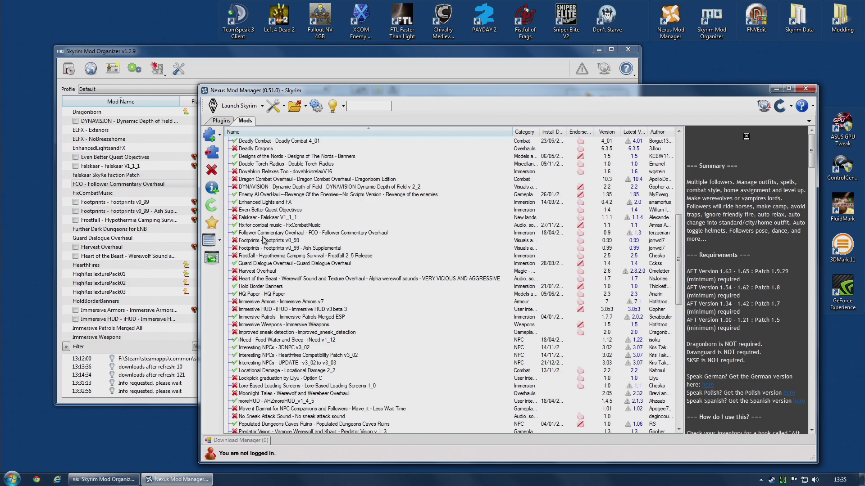
{"action": "left_click", "coordinate": [267, 233]}
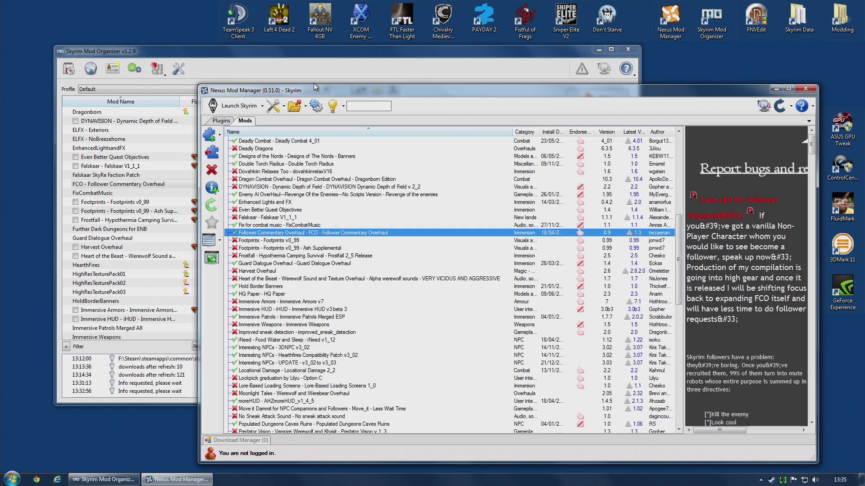
Locate the Non-MO entry 3DNPC in Mod Organizer and match it to Interesting NPCs - 3DNPC v3_02 in Nexus Mod Manager
{"action": "left_click", "coordinate": [313, 79]}
{"action": "scroll", "coordinate": [144, 113], "scroll_direction": "up", "scroll_amount": 15}
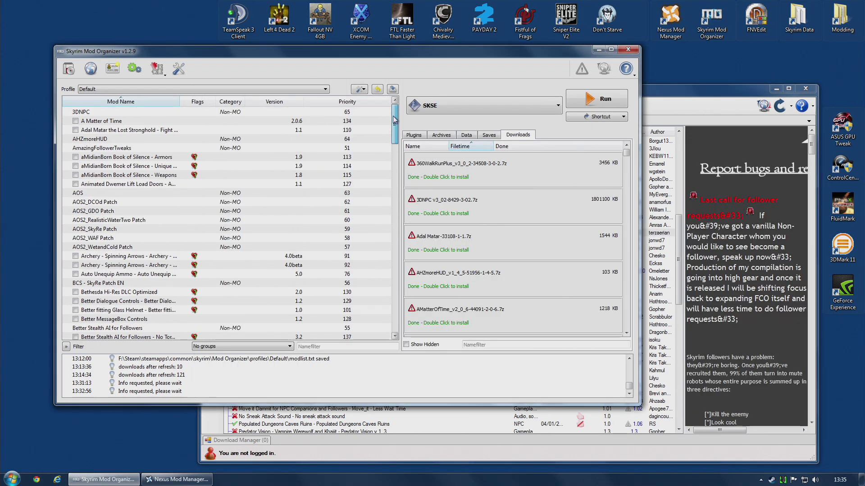
{"action": "left_click", "coordinate": [144, 112]}
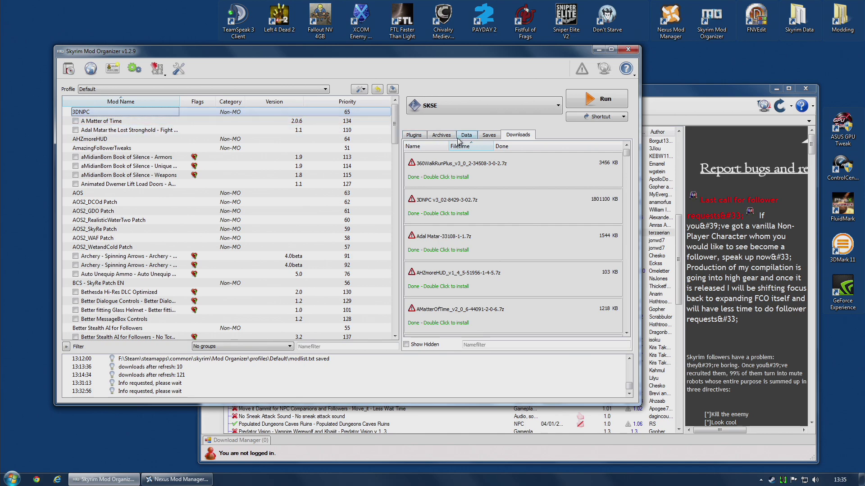
{"action": "left_click", "coordinate": [664, 107]}
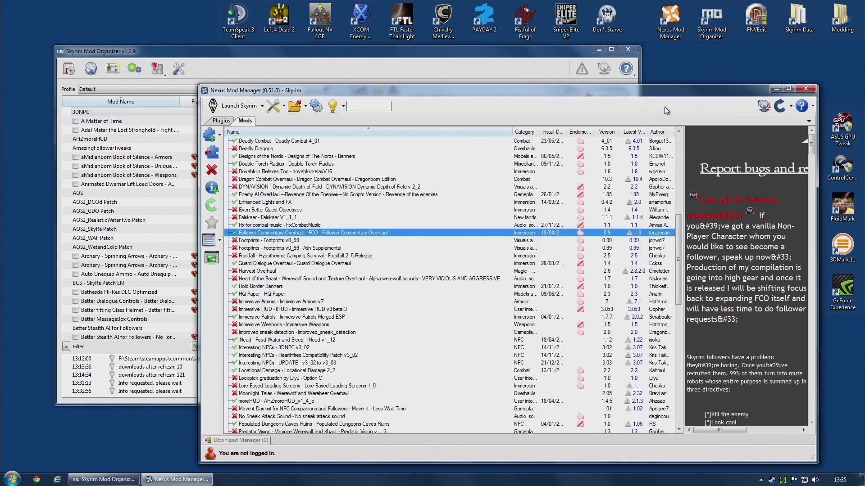
{"action": "scroll", "coordinate": [436, 144], "scroll_direction": "up", "scroll_amount": 5}
{"action": "scroll", "coordinate": [436, 143], "scroll_direction": "down", "scroll_amount": 12}
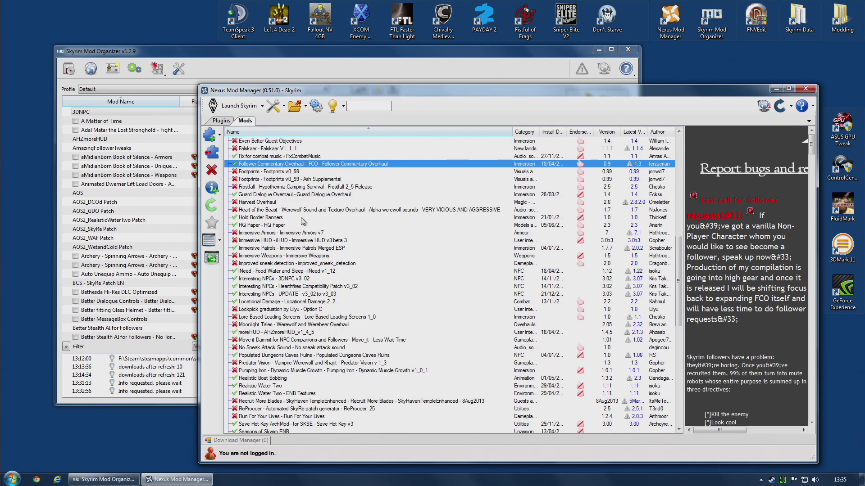
{"action": "left_click", "coordinate": [290, 279]}
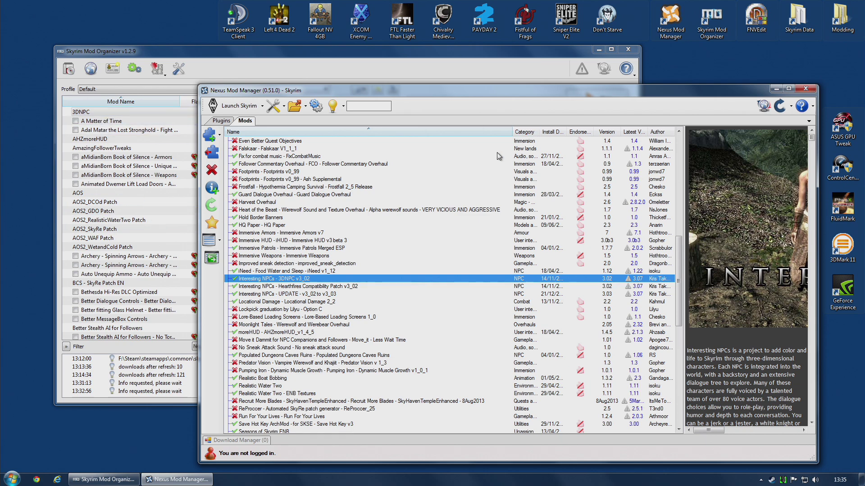
Examine installed mods near the end of the Nexus Mod Manager list, including Ultimate HD Fire Effects, Warburgs 3D Paper World Map, Thundering Shouts and SPIKE
{"action": "scroll", "coordinate": [588, 279], "scroll_direction": "down", "scroll_amount": 4}
{"action": "scroll", "coordinate": [589, 279], "scroll_direction": "down", "scroll_amount": 10}
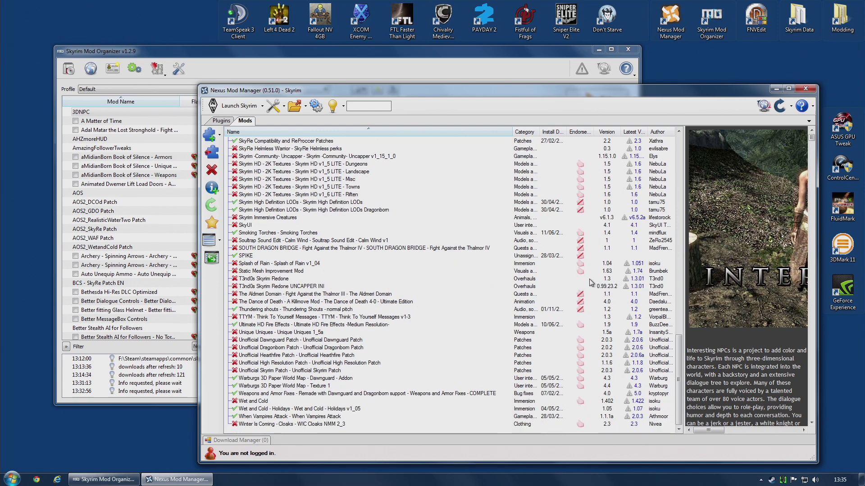
{"action": "left_click", "coordinate": [313, 325]}
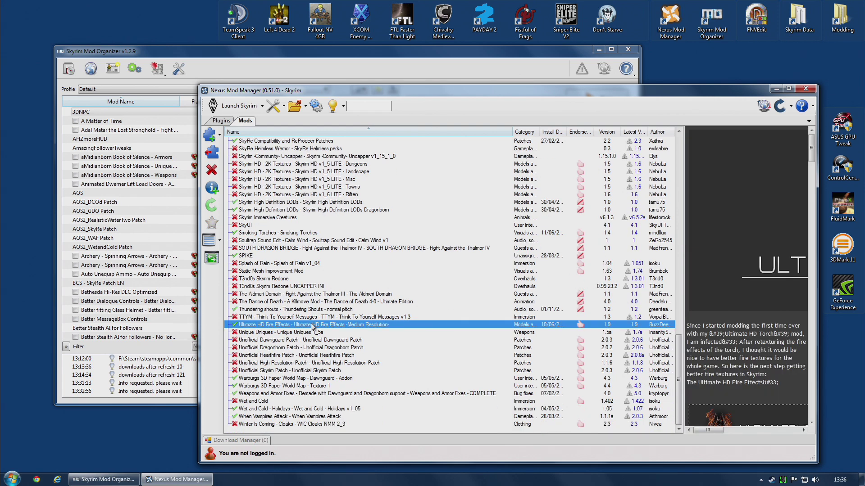
{"action": "left_click", "coordinate": [288, 380]}
{"action": "left_click", "coordinate": [288, 394]}
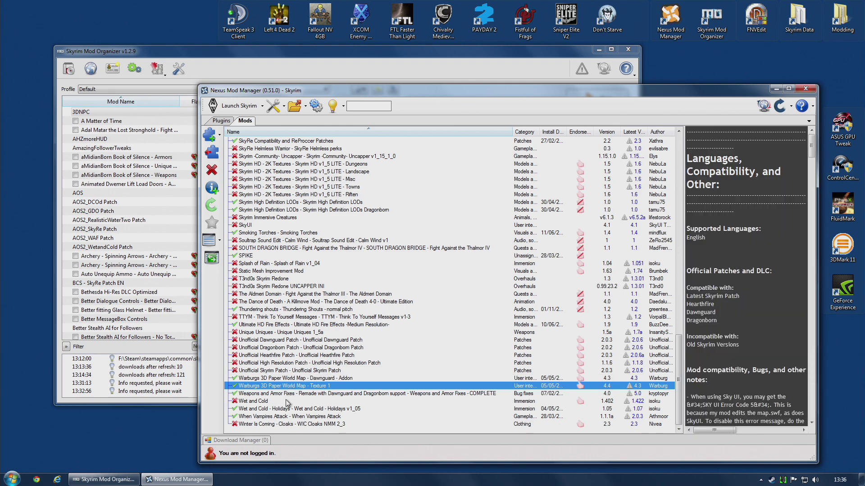
{"action": "left_click", "coordinate": [278, 409]}
{"action": "left_click", "coordinate": [279, 417]}
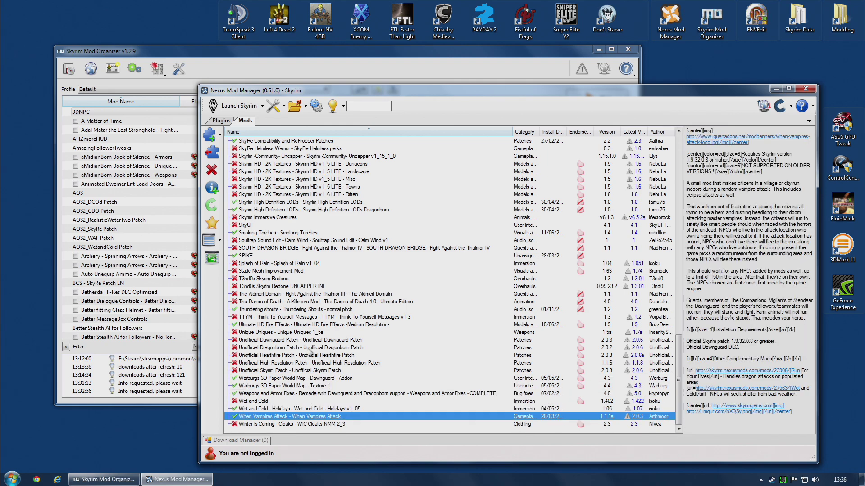
{"action": "left_click", "coordinate": [283, 310]}
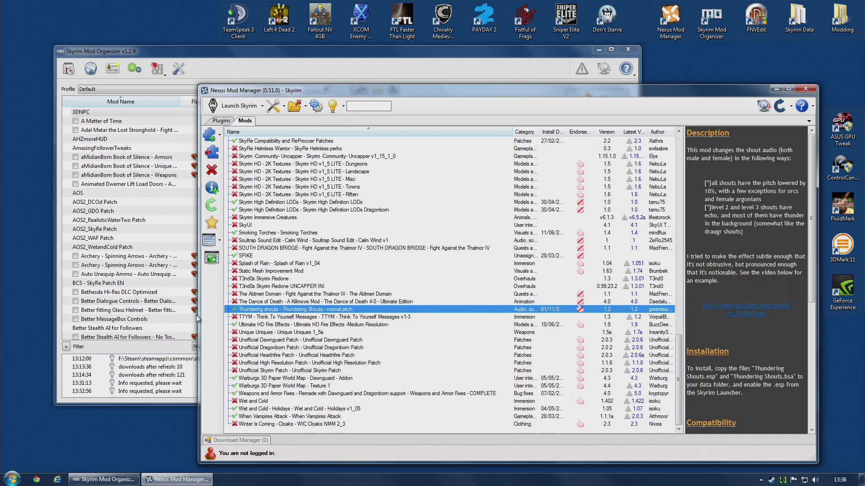
{"action": "left_click", "coordinate": [258, 248]}
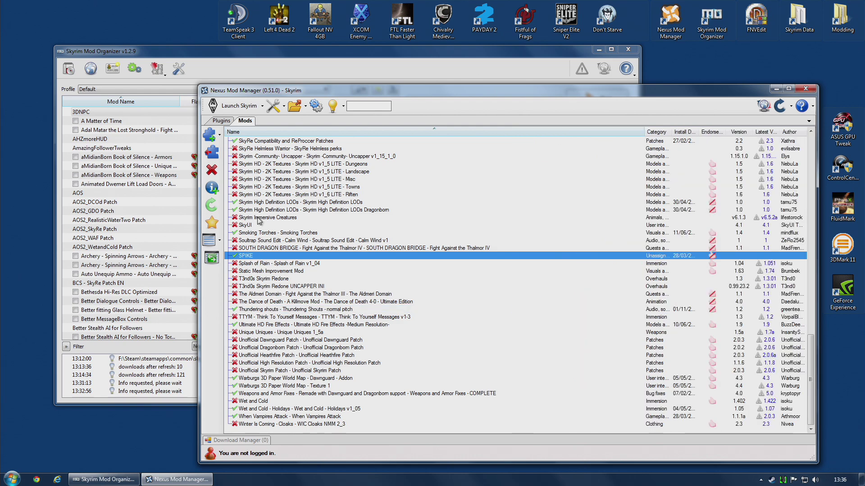
{"action": "left_click", "coordinate": [269, 204]}
{"action": "scroll", "coordinate": [270, 207], "scroll_direction": "up", "scroll_amount": 20}
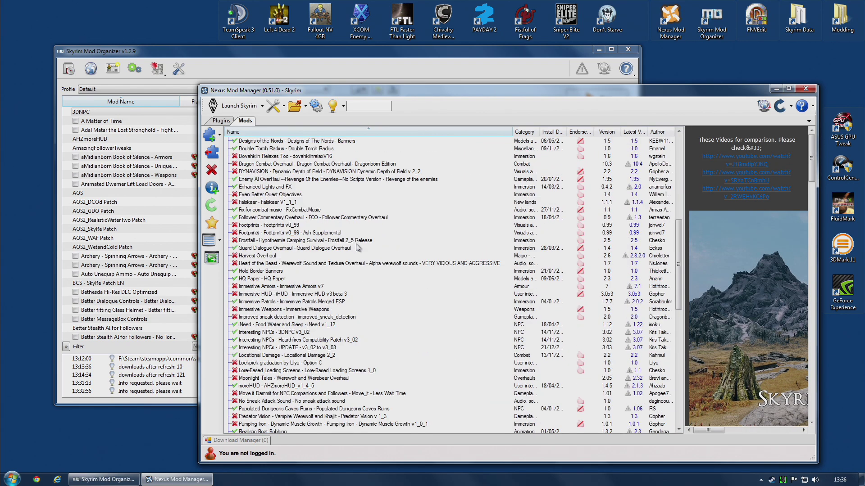
Switch to Mod Organizer, sort its mod list by ascending priority and review the list from end to end
{"action": "left_click", "coordinate": [293, 60]}
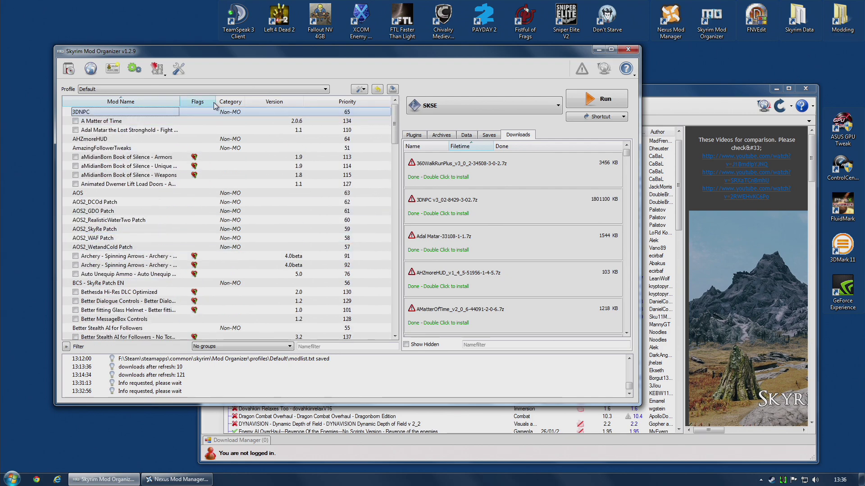
{"action": "left_click", "coordinate": [354, 102]}
{"action": "left_click_drag", "start_coordinate": [394, 118], "coordinate": [414, 326]}
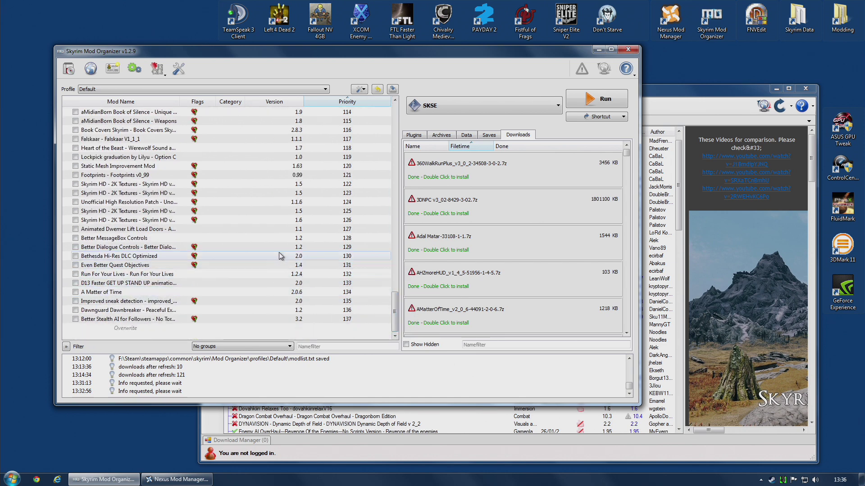
{"action": "left_click_drag", "start_coordinate": [395, 312], "coordinate": [413, 112]}
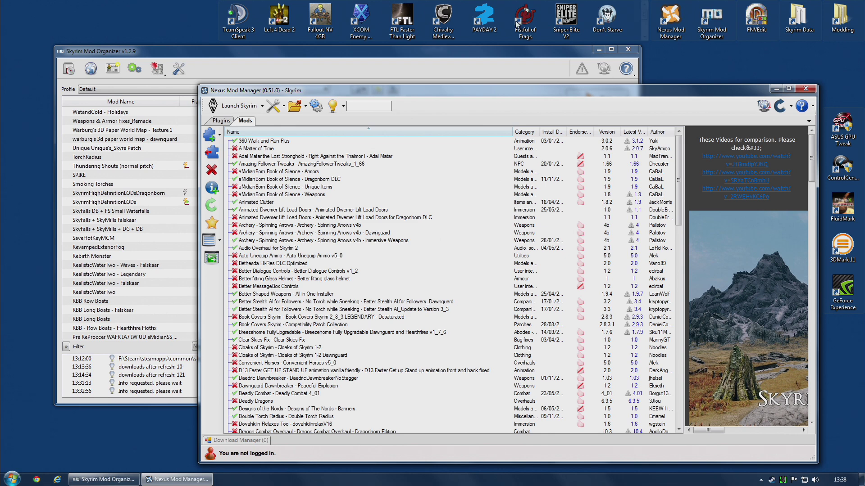
Compare the full Nexus Mod Manager mod list with the Non-MO entries at the start of Mod Organizer's priority order
{"action": "left_click", "coordinate": [493, 57]}
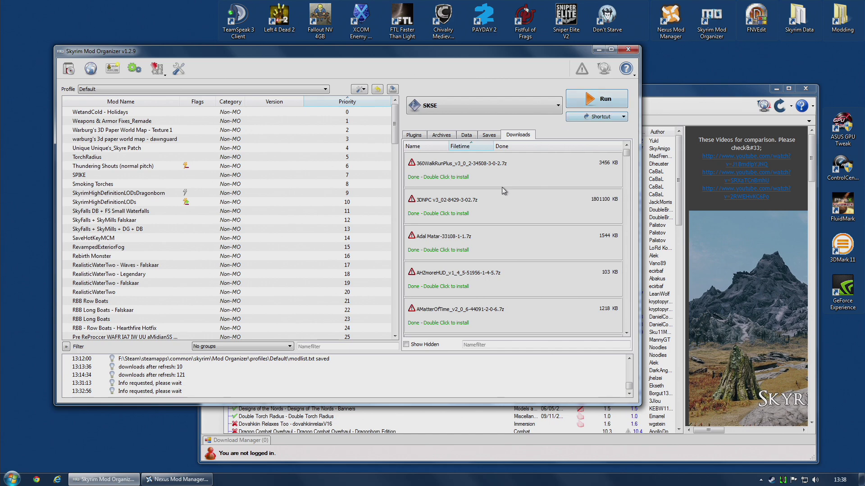
{"action": "left_click", "coordinate": [674, 103]}
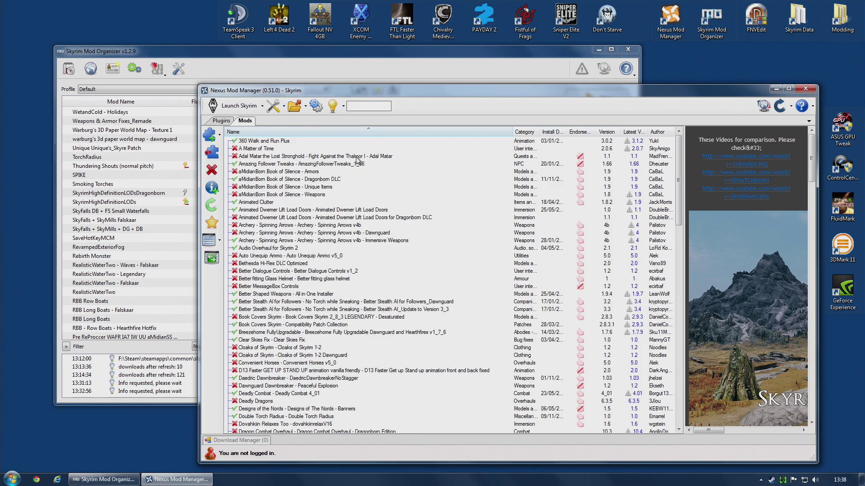
{"action": "scroll", "coordinate": [413, 256], "scroll_direction": "down", "scroll_amount": 20}
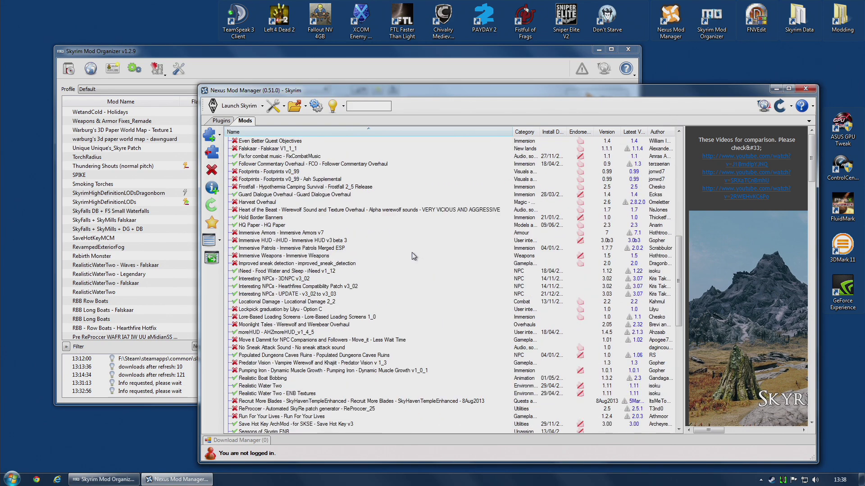
{"action": "scroll", "coordinate": [340, 273], "scroll_direction": "down", "scroll_amount": 1}
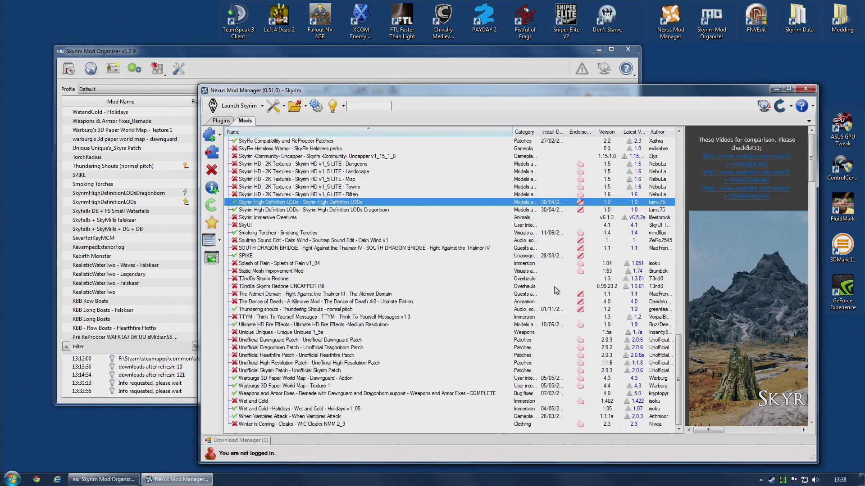
{"action": "left_click_drag", "start_coordinate": [677, 356], "coordinate": [677, 155]}
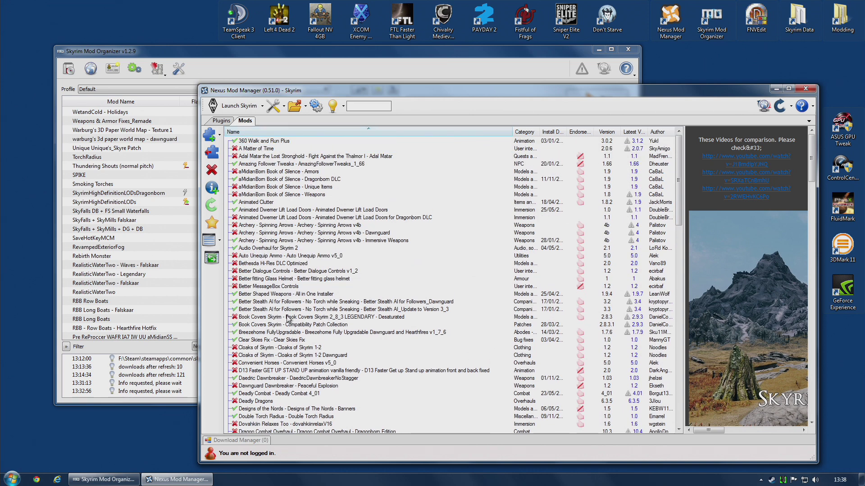
{"action": "left_click", "coordinate": [420, 66]}
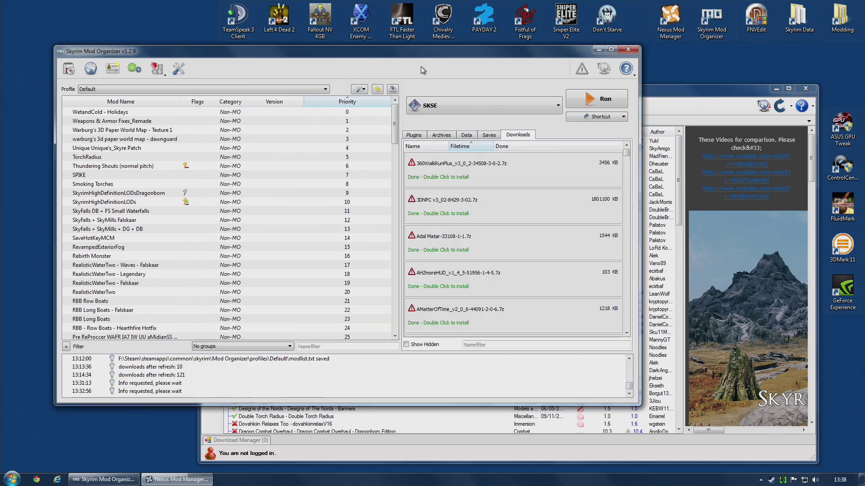
{"action": "left_click_drag", "start_coordinate": [395, 139], "coordinate": [394, 117]}
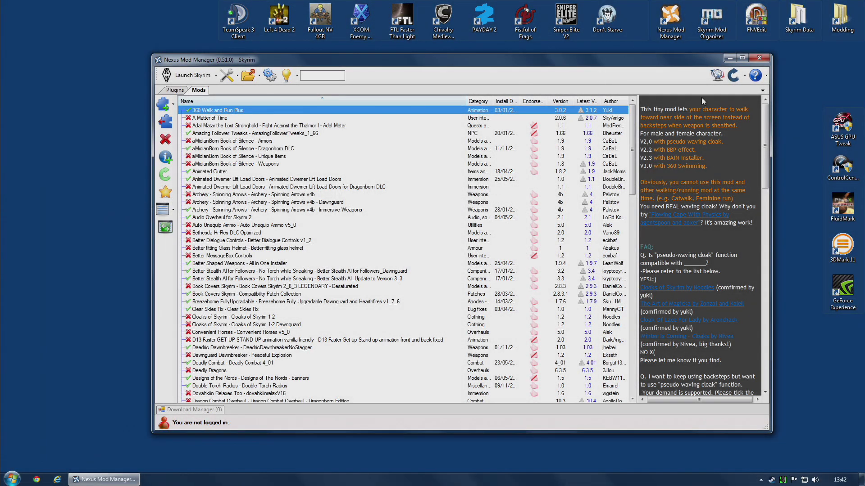
Close Nexus Mod Manager and move the Data folder inside the skyrim directory to the Recycle Bin in Windows Explorer
{"action": "left_click", "coordinate": [765, 60]}
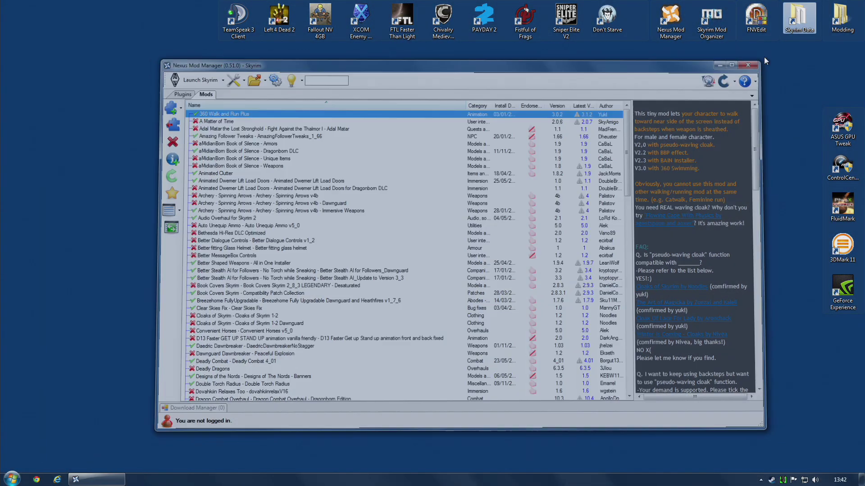
{"action": "double_click", "coordinate": [801, 31]}
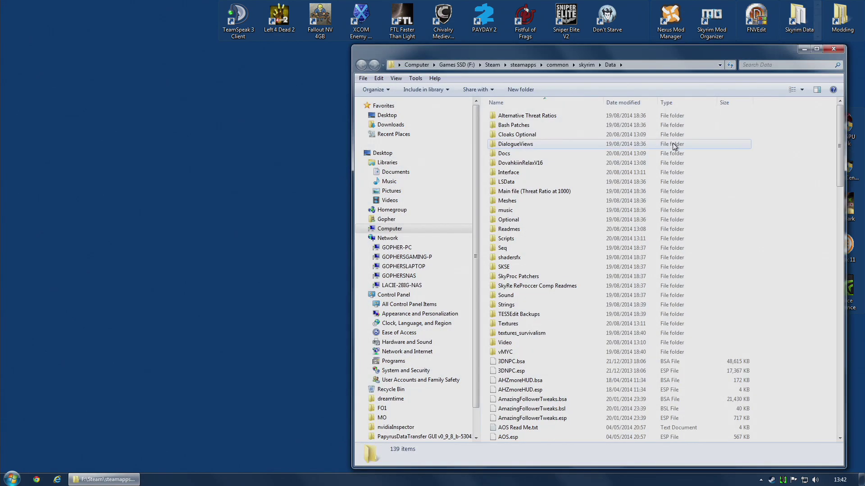
{"action": "left_click", "coordinate": [587, 65]}
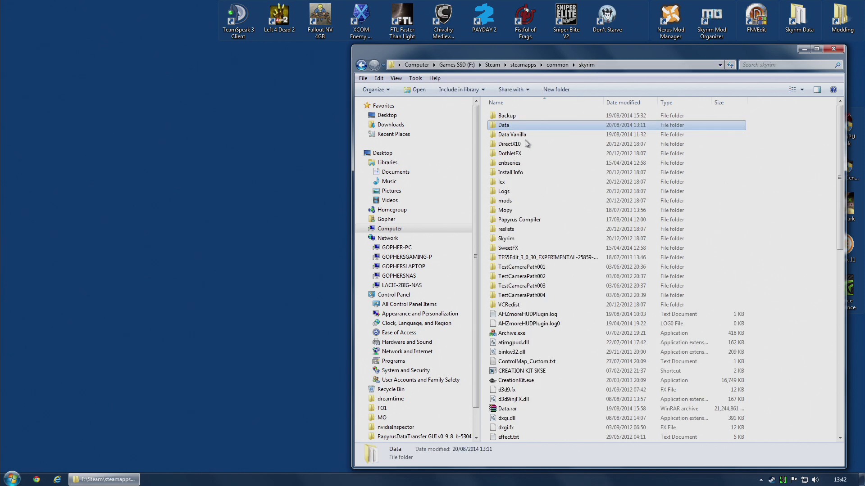
{"action": "right_click", "coordinate": [506, 128]}
{"action": "left_click", "coordinate": [532, 316]}
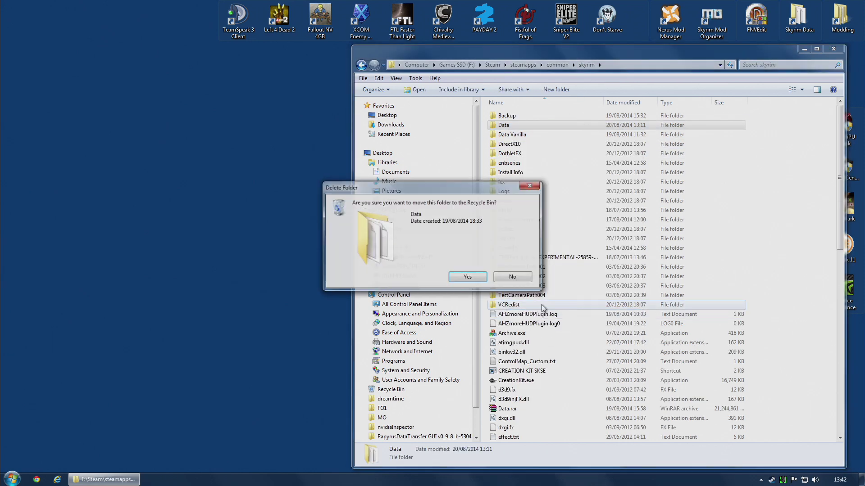
{"action": "left_click", "coordinate": [479, 278]}
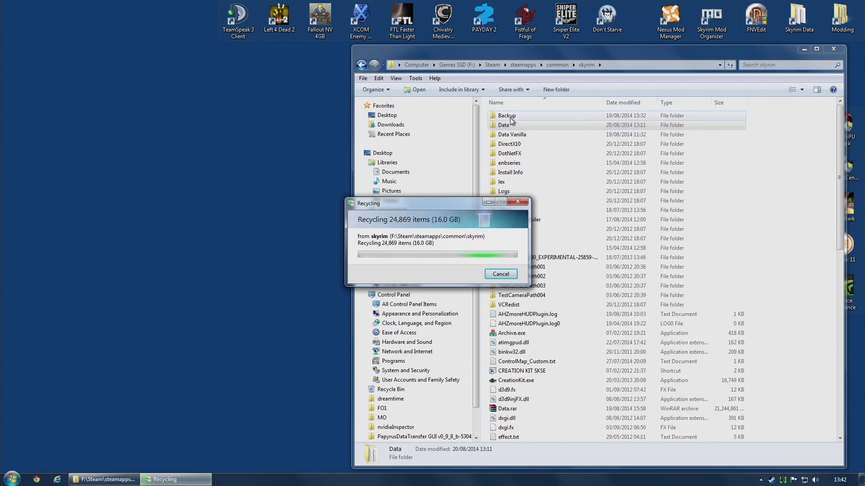
Copy the Data NMM folder from Backup into the skyrim directory, and check the Backup folder's contents
{"action": "double_click", "coordinate": [662, 115]}
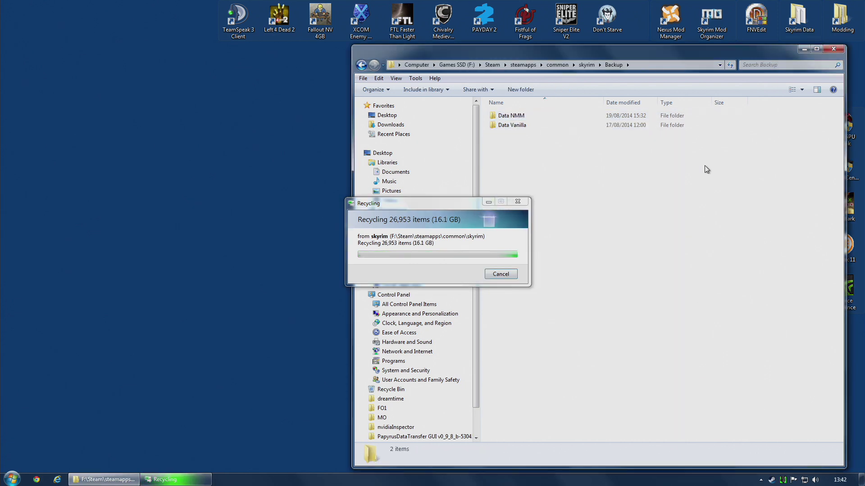
{"action": "right_click", "coordinate": [501, 119]}
{"action": "left_click", "coordinate": [520, 283]}
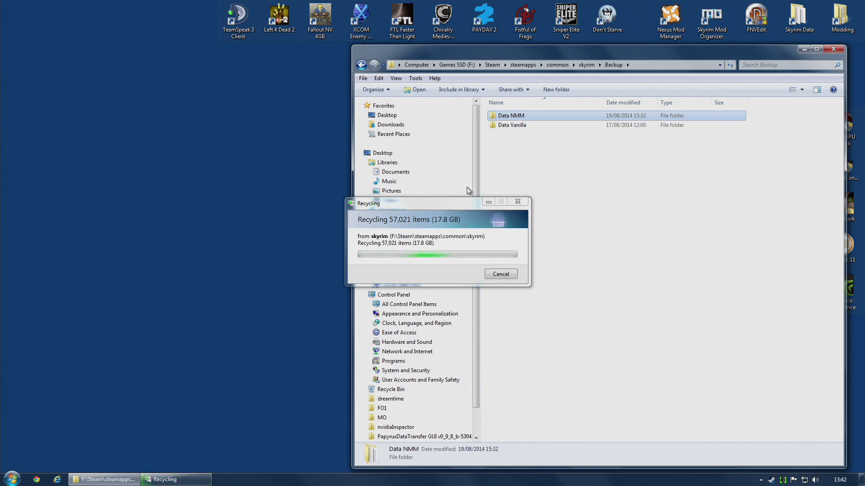
{"action": "left_click", "coordinate": [452, 208]}
{"action": "left_click_drag", "start_coordinate": [451, 208], "coordinate": [208, 195]}
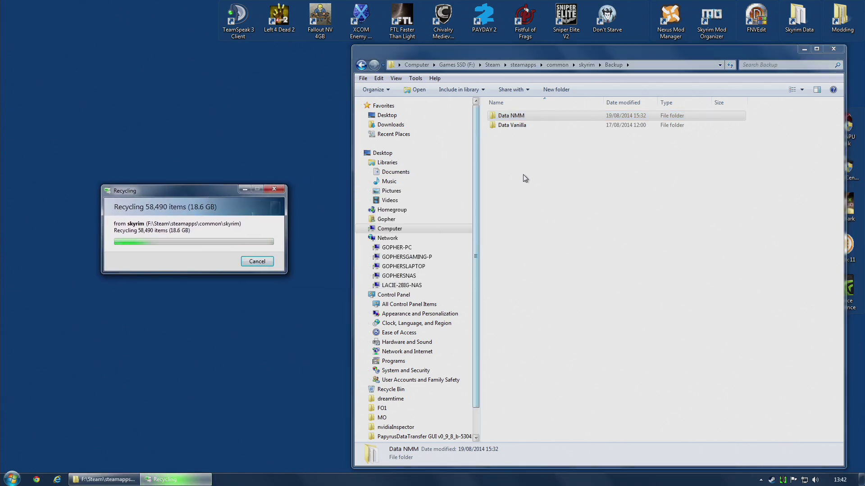
{"action": "left_click", "coordinate": [586, 65]}
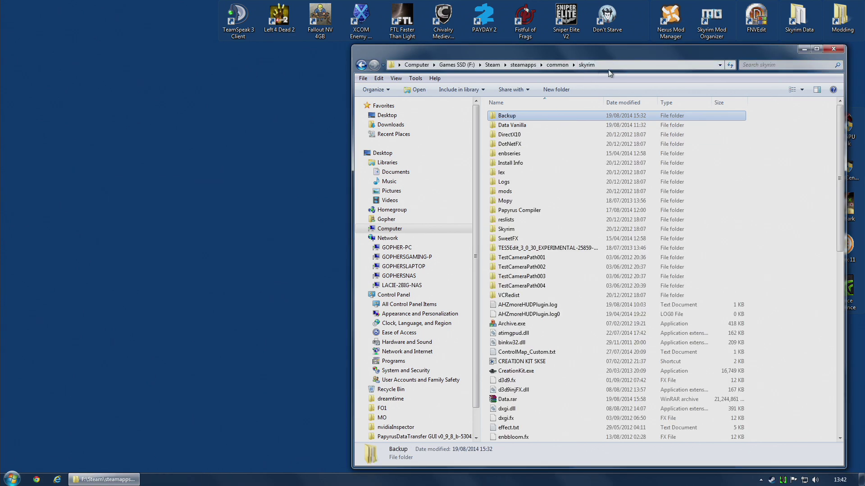
{"action": "right_click", "coordinate": [763, 329]}
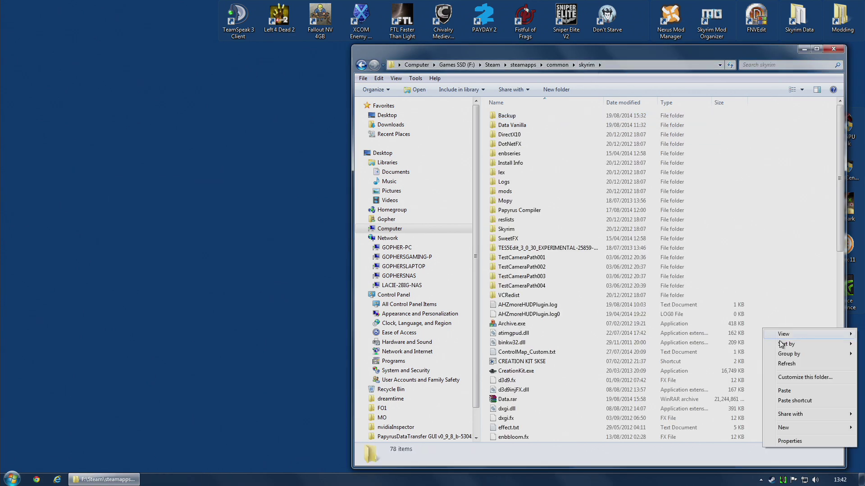
{"action": "left_click", "coordinate": [797, 391]}
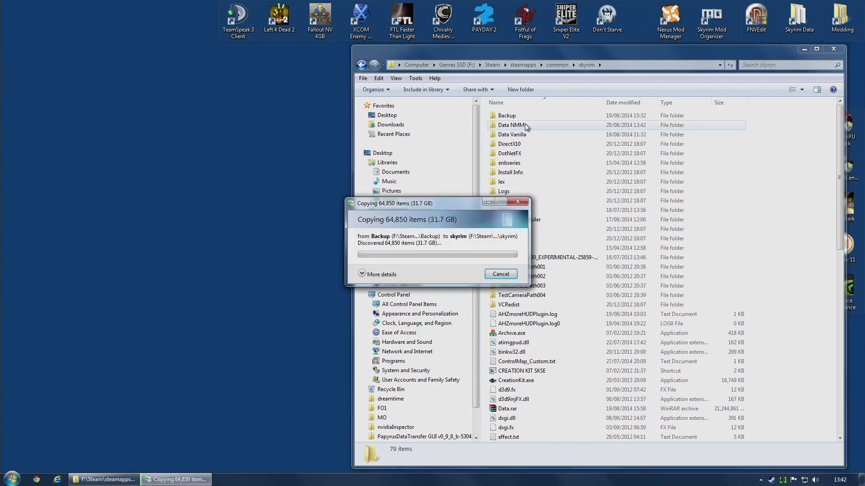
{"action": "double_click", "coordinate": [507, 116]}
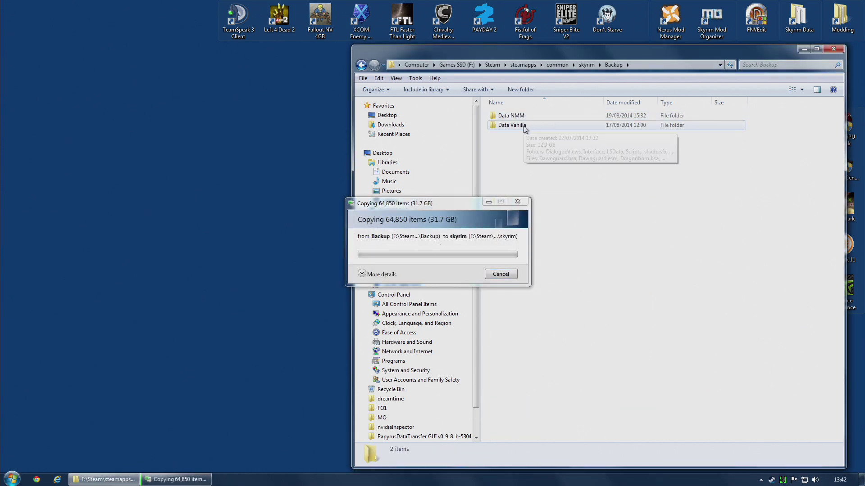
{"action": "left_click", "coordinate": [590, 66]}
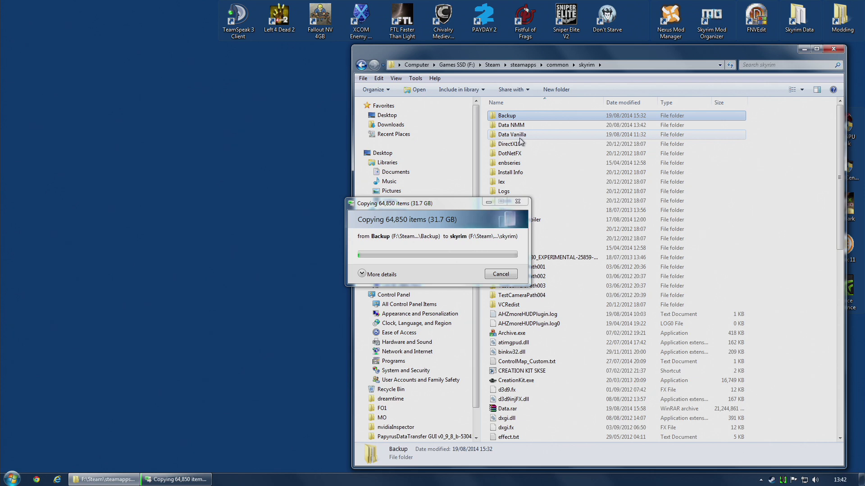
Rename the restored Data NMM folder in the skyrim directory to Data
{"action": "left_click", "coordinate": [560, 125]}
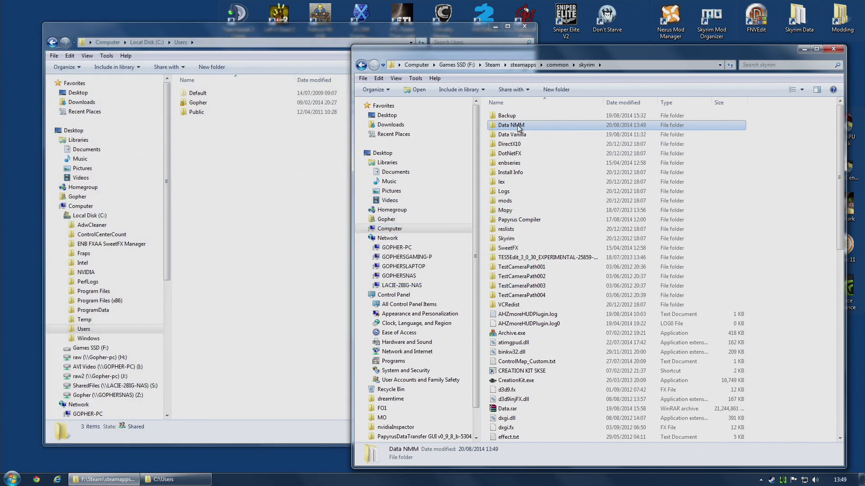
{"action": "right_click", "coordinate": [519, 127]}
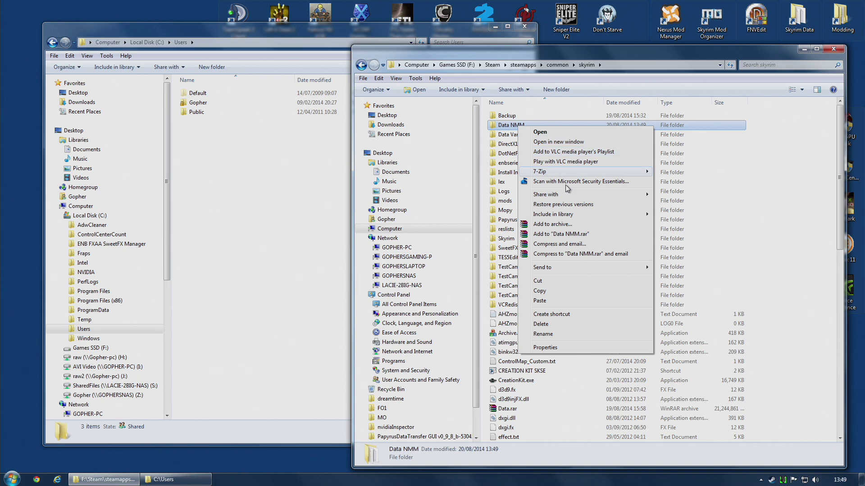
{"action": "left_click", "coordinate": [546, 335]}
{"action": "double_click", "coordinate": [522, 124]}
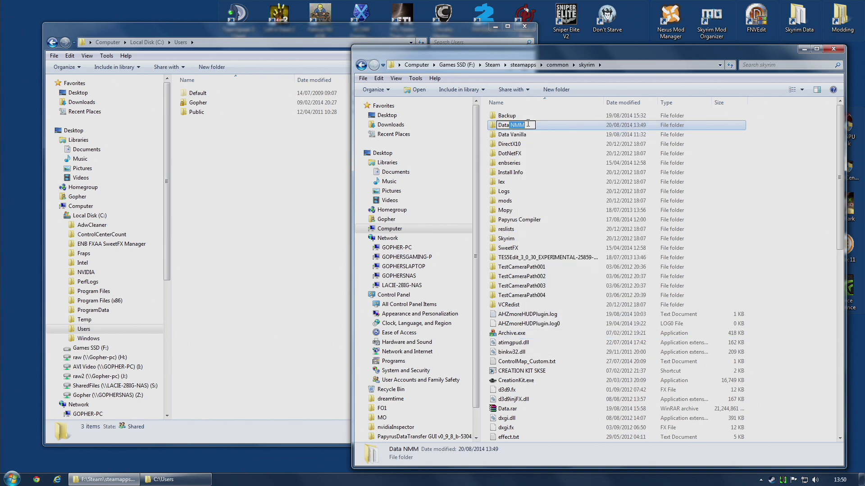
{"action": "key", "text": "BackSpace"}
Move the Data Vanilla folder in the skyrim directory to the Recycle Bin
{"action": "left_click", "coordinate": [534, 135]}
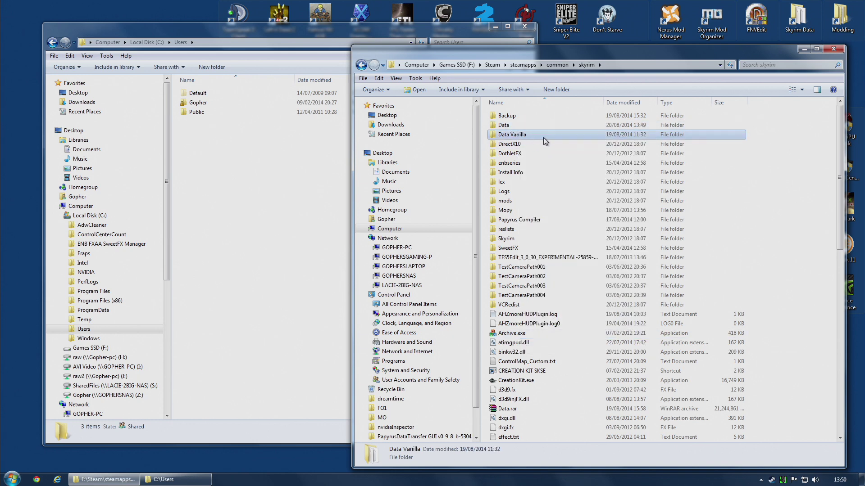
{"action": "key", "text": "Delete"}
{"action": "left_click", "coordinate": [474, 277]}
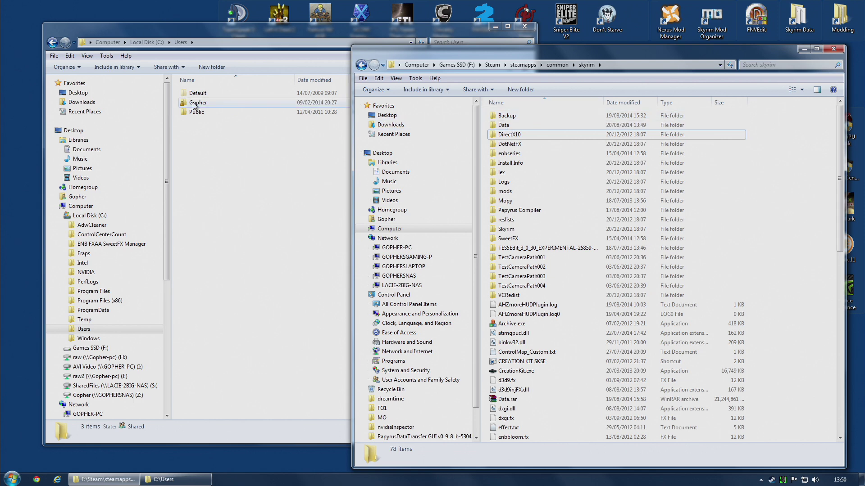
In the other Explorer window, open the backup NMM folder inside AppData\Local\Skyrim of the user profile
{"action": "left_click", "coordinate": [234, 31]}
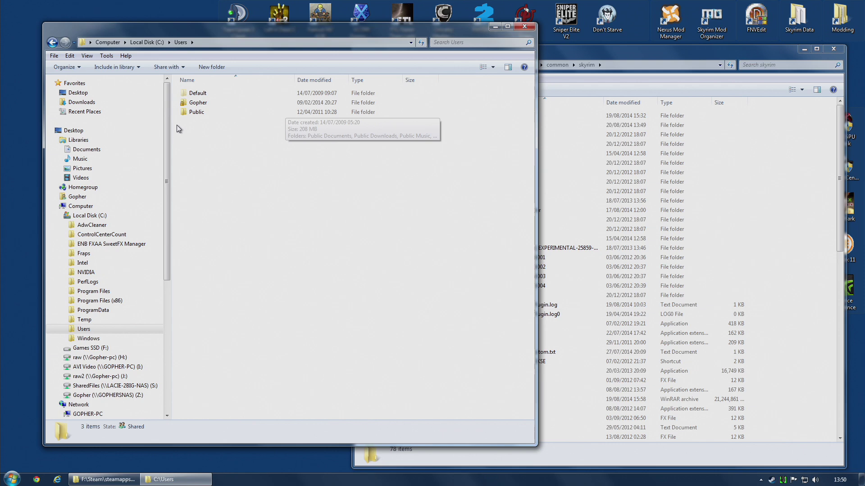
{"action": "double_click", "coordinate": [198, 102]}
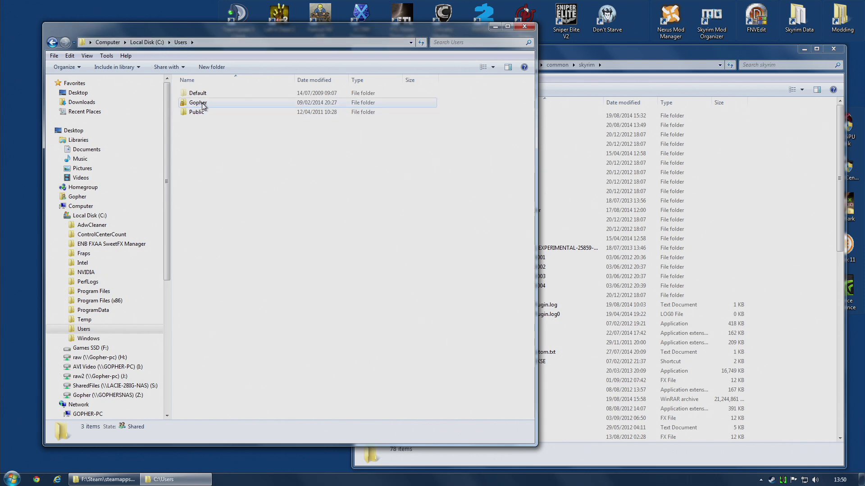
{"action": "double_click", "coordinate": [209, 112]}
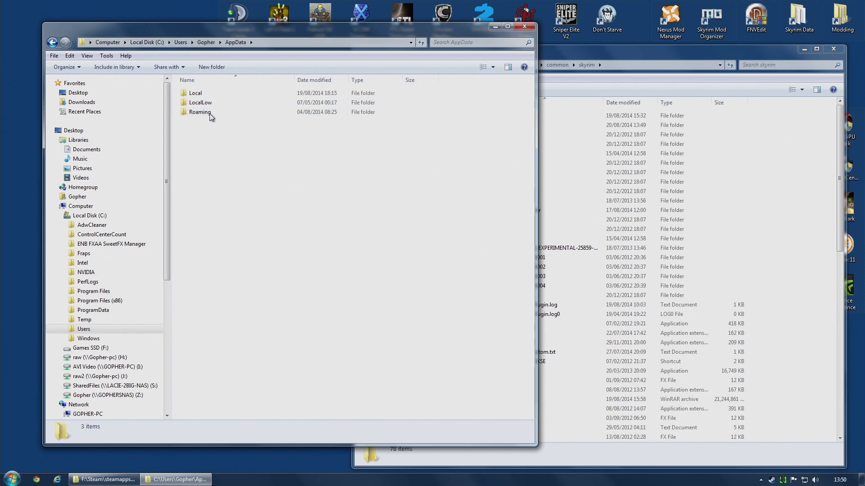
{"action": "double_click", "coordinate": [202, 94]}
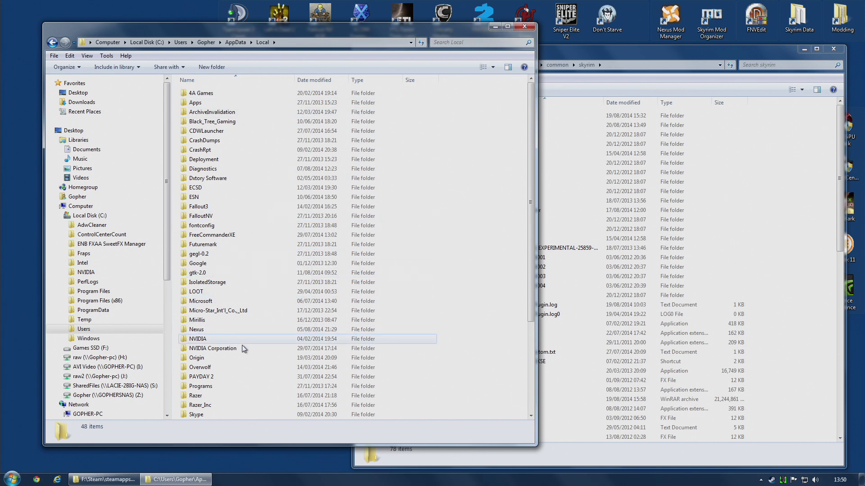
{"action": "scroll", "coordinate": [204, 410], "scroll_direction": "down", "scroll_amount": 3}
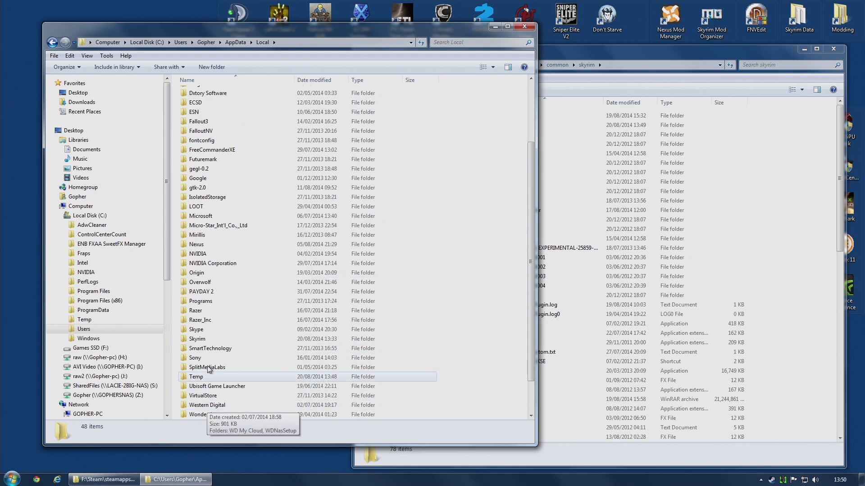
{"action": "double_click", "coordinate": [202, 342]}
{"action": "double_click", "coordinate": [205, 93]}
Copy loadorder.txt and plugins.txt from backup NMM into AppData\Local\Skyrim, replacing the existing files
{"action": "left_click_drag", "start_coordinate": [228, 94], "coordinate": [217, 104]}
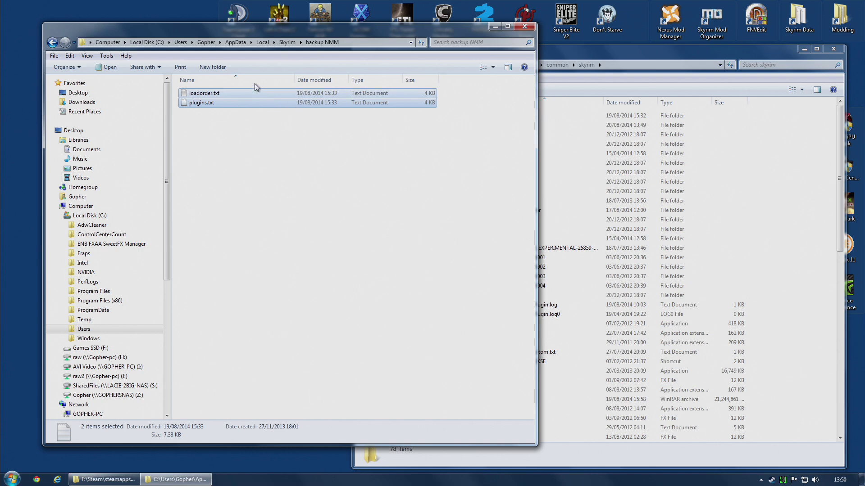
{"action": "left_click", "coordinate": [287, 42]}
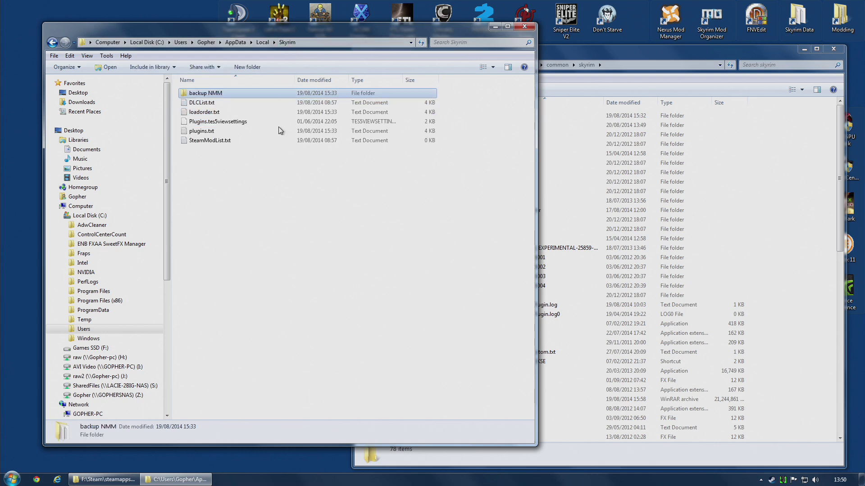
{"action": "right_click", "coordinate": [239, 225]}
{"action": "left_click", "coordinate": [273, 291]}
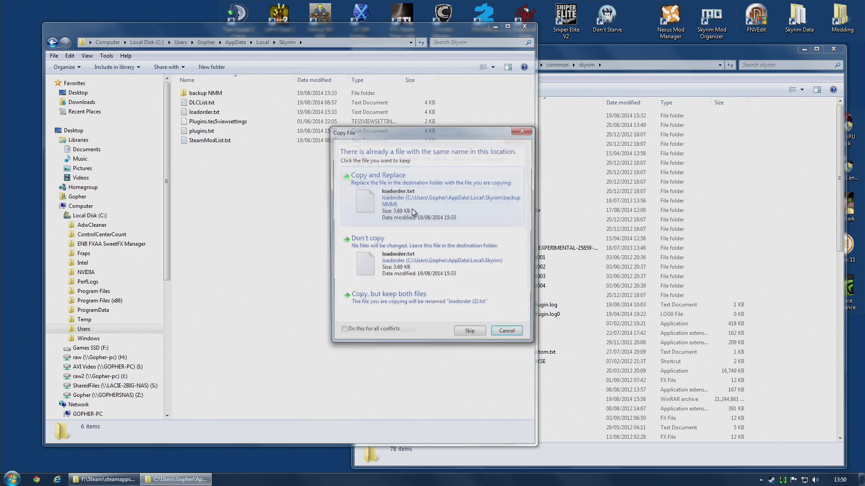
{"action": "left_click", "coordinate": [412, 206]}
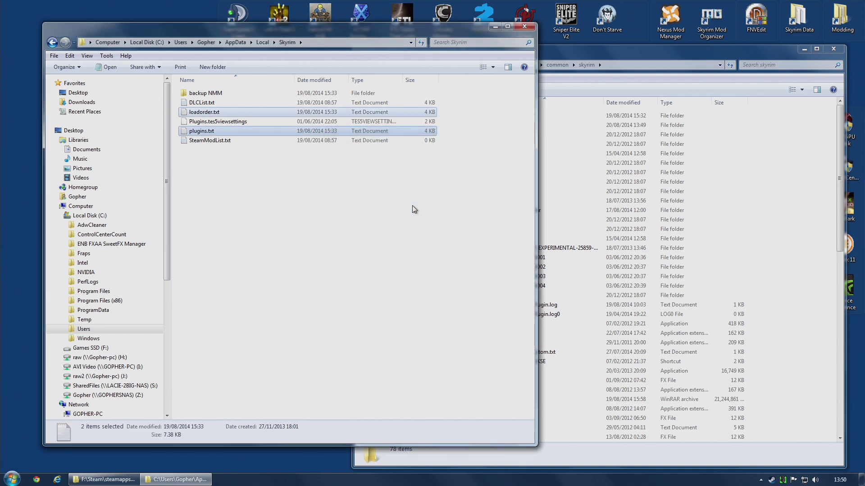
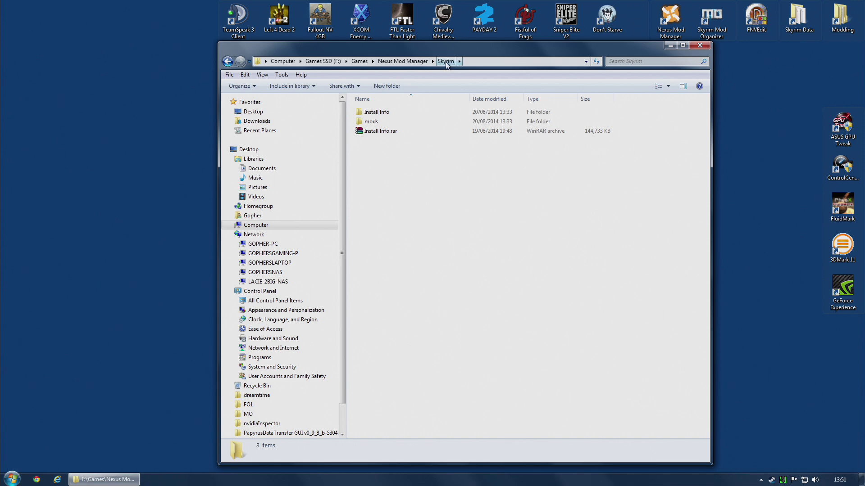
Replace the Install Info folder in Nexus Mod Manager\Skyrim by deleting it and extracting Install Info.rar in the same place
{"action": "right_click", "coordinate": [376, 116]}
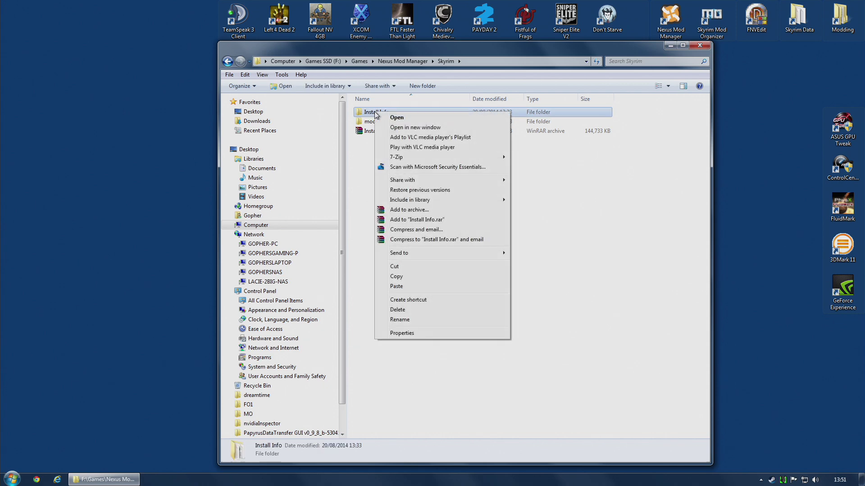
{"action": "left_click", "coordinate": [398, 310]}
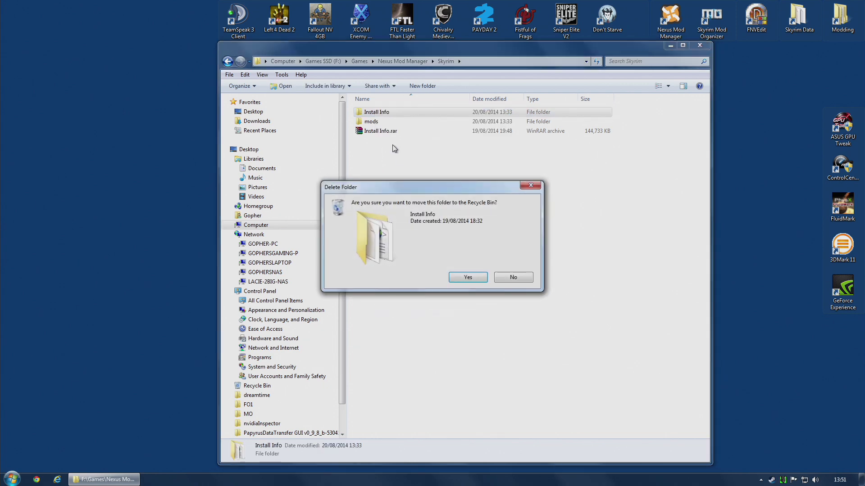
{"action": "left_click", "coordinate": [469, 280]}
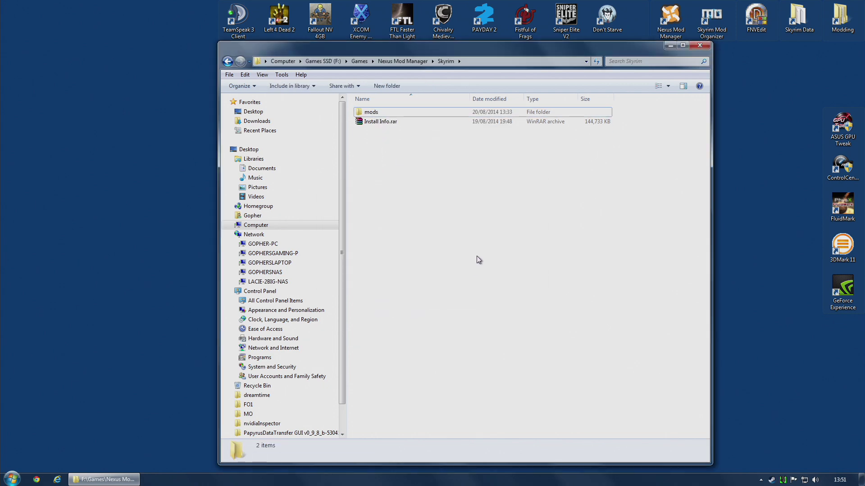
{"action": "right_click", "coordinate": [382, 126]}
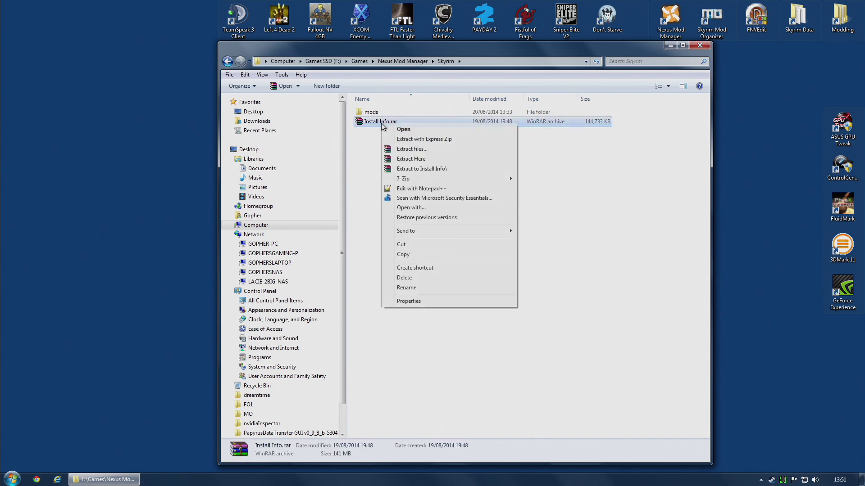
{"action": "left_click", "coordinate": [423, 160]}
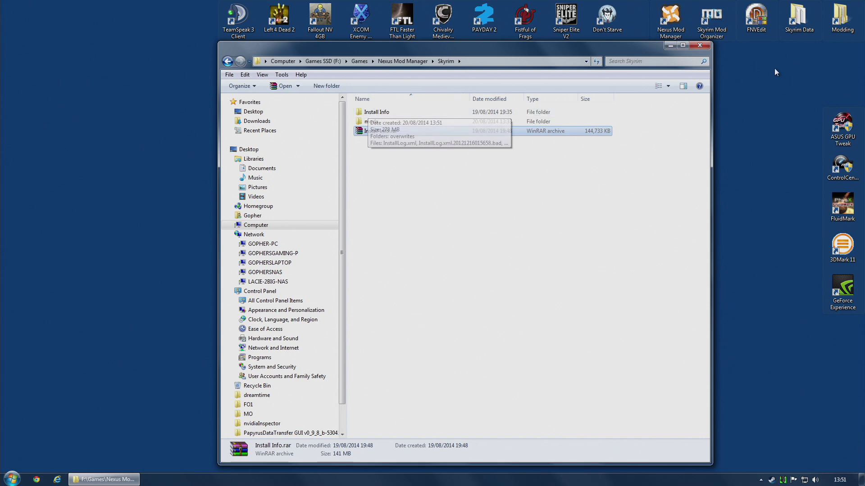
{"action": "left_click", "coordinate": [699, 46]}
Start Nexus Mod Manager for Skyrim and check its mod list and plugin load order
{"action": "double_click", "coordinate": [673, 25]}
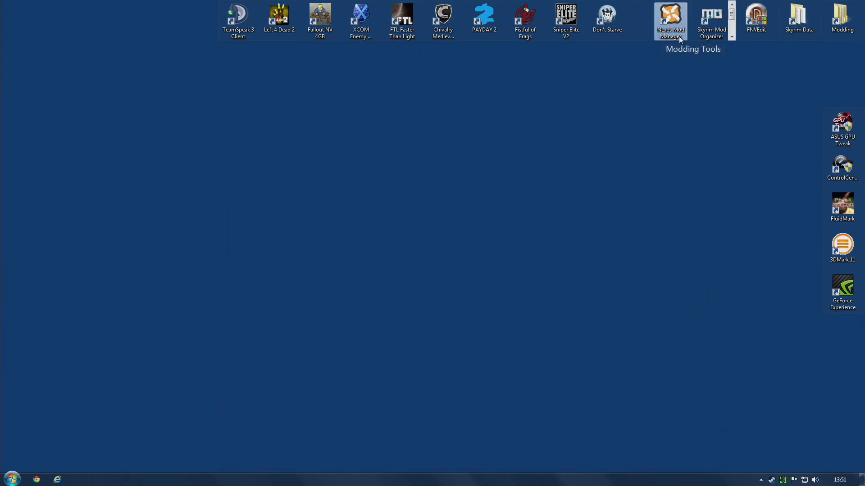
{"action": "left_click", "coordinate": [479, 290]}
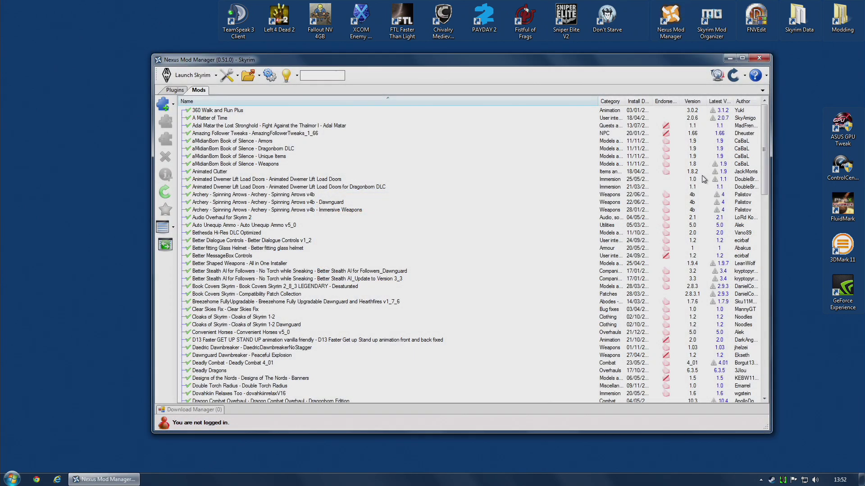
{"action": "mouse_move", "coordinate": [764, 125]}
{"action": "left_mouse_down"}
{"action": "mouse_move", "coordinate": [774, 342]}
{"action": "mouse_move", "coordinate": [765, 112]}
{"action": "left_mouse_up"}
{"action": "left_click", "coordinate": [175, 91]}
{"action": "left_click_drag", "start_coordinate": [286, 128], "coordinate": [316, 123]}
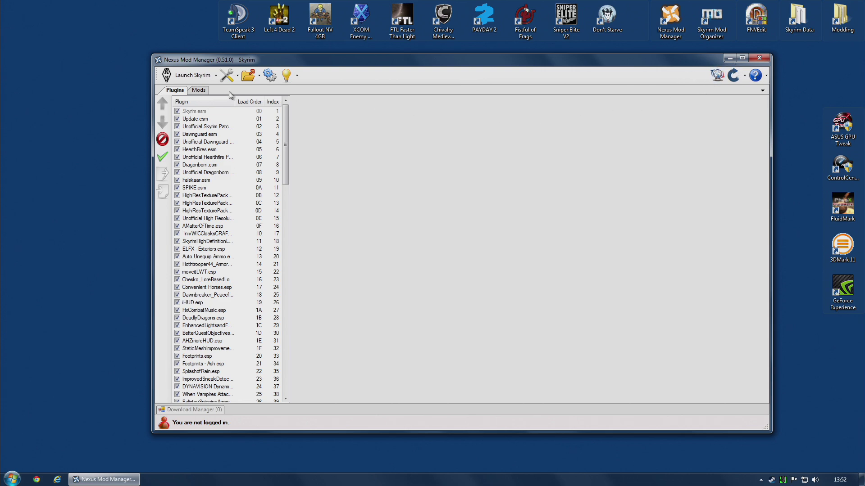
{"action": "left_click", "coordinate": [763, 59]}
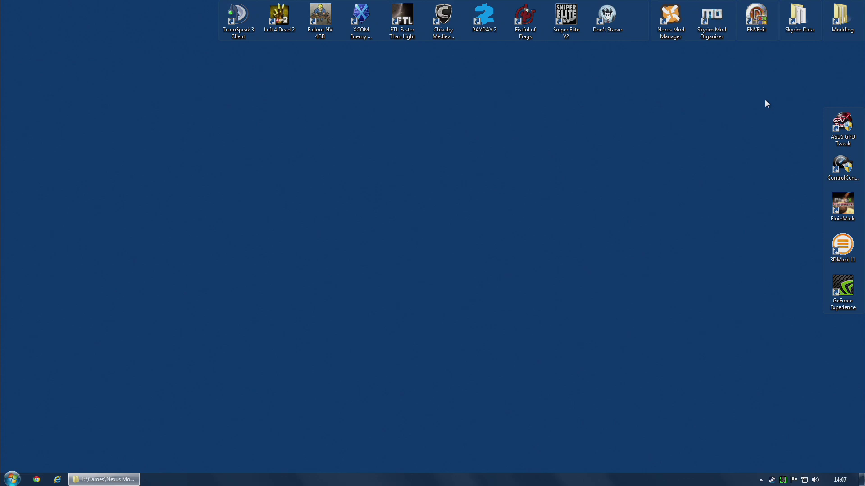
Move all subfolders of the Skyrim Data folder, from Alternative Threat Ratios through vMYC, to the Recycle Bin
{"action": "double_click", "coordinate": [795, 26]}
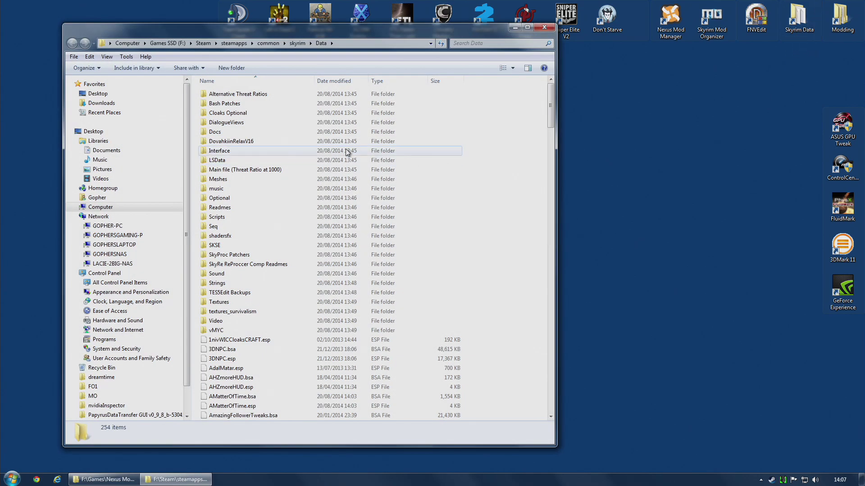
{"action": "left_click", "coordinate": [245, 95]}
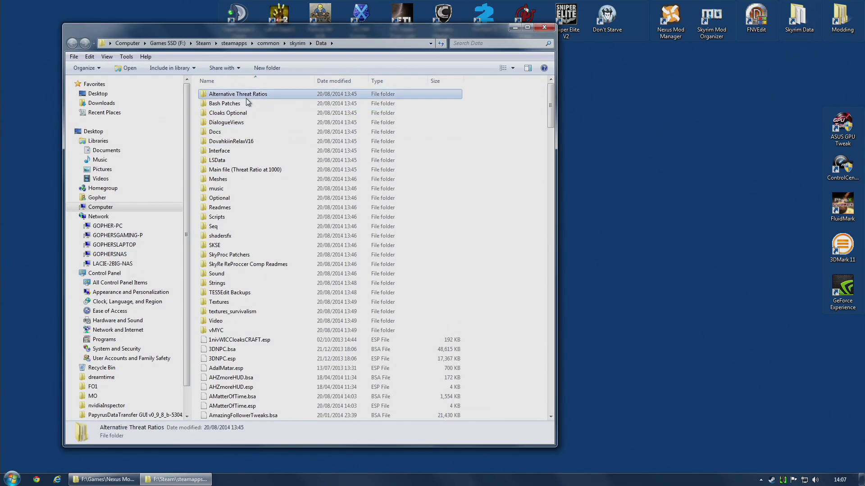
{"action": "left_click", "coordinate": [216, 330], "text": "shift"}
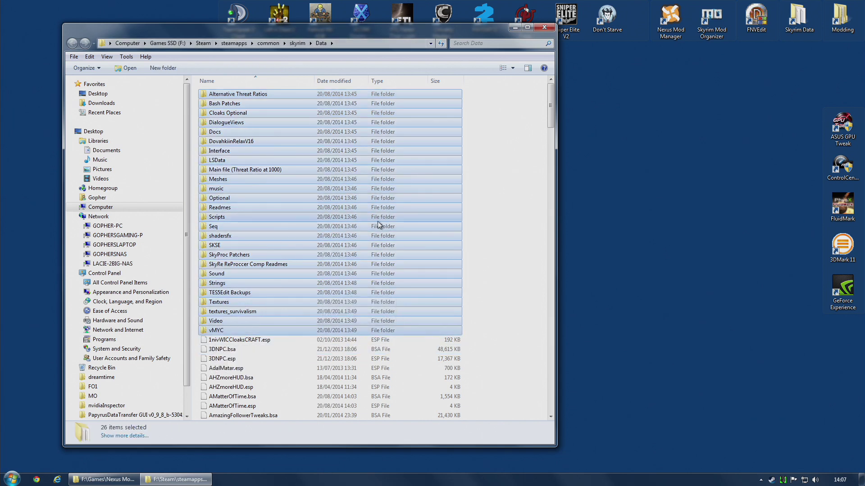
{"action": "key", "text": "Delete"}
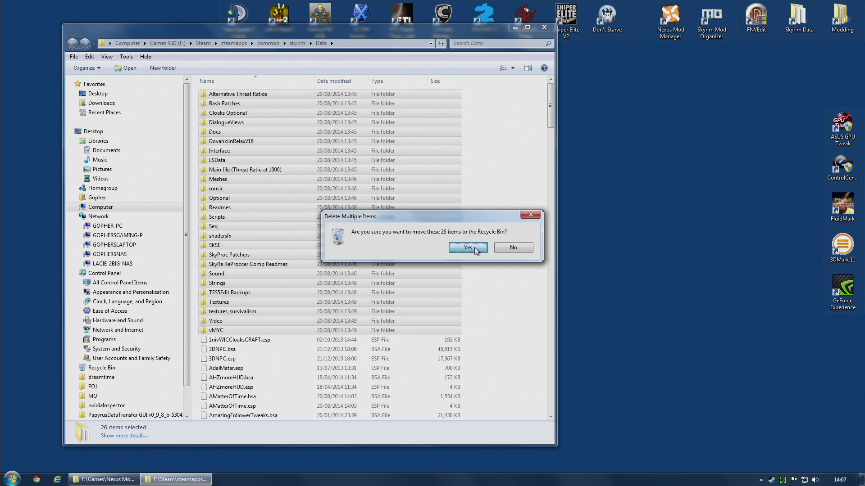
{"action": "left_click", "coordinate": [475, 248]}
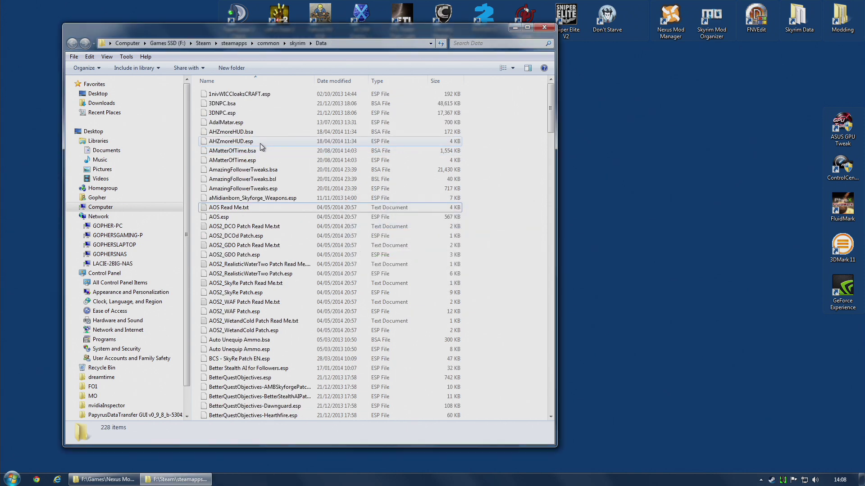
Move the Data folder files from 1nivWICCloaksCRAFT.esp through Dawnbreaker_PeacefulExplosion.esp to the Recycle Bin
{"action": "left_click", "coordinate": [266, 94]}
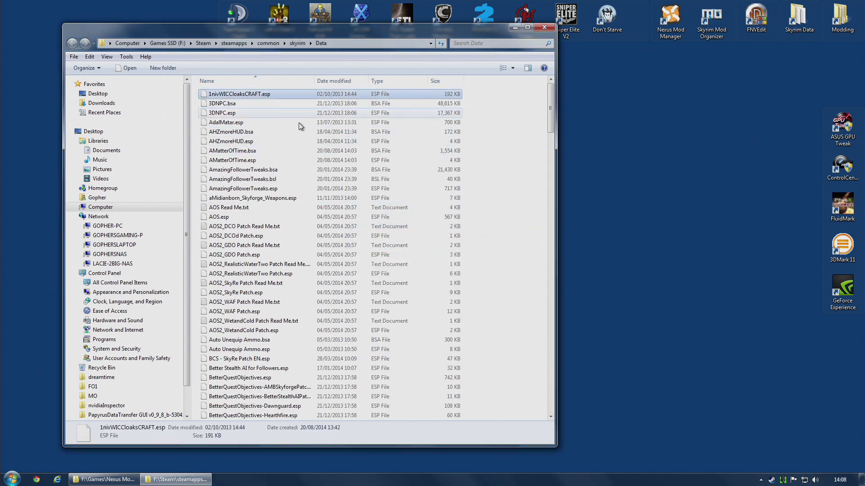
{"action": "scroll", "coordinate": [401, 215], "scroll_direction": "down", "scroll_amount": 7}
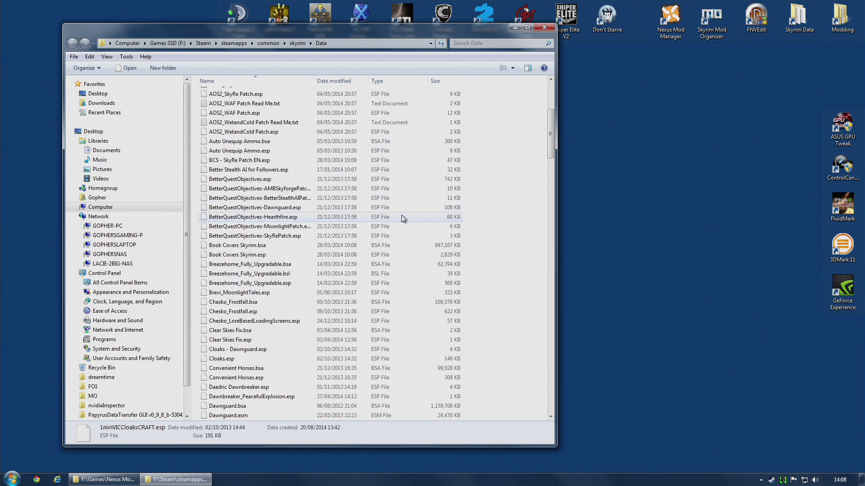
{"action": "scroll", "coordinate": [396, 216], "scroll_direction": "down", "scroll_amount": 12}
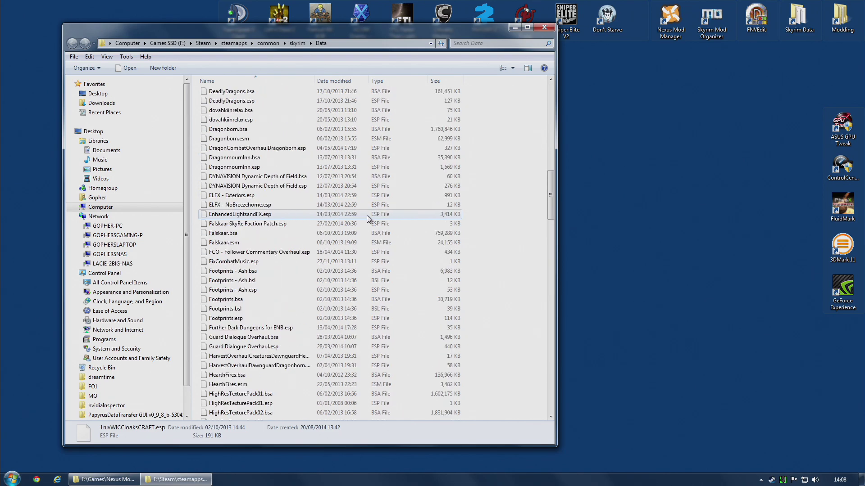
{"action": "scroll", "coordinate": [366, 215], "scroll_direction": "up", "scroll_amount": 5}
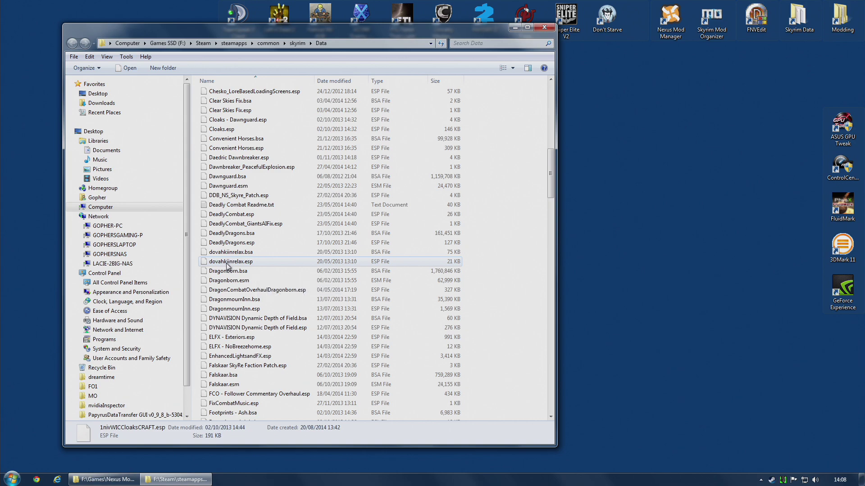
{"action": "left_click", "coordinate": [246, 171], "text": "shift"}
{"action": "scroll", "coordinate": [302, 175], "scroll_direction": "up", "scroll_amount": 14}
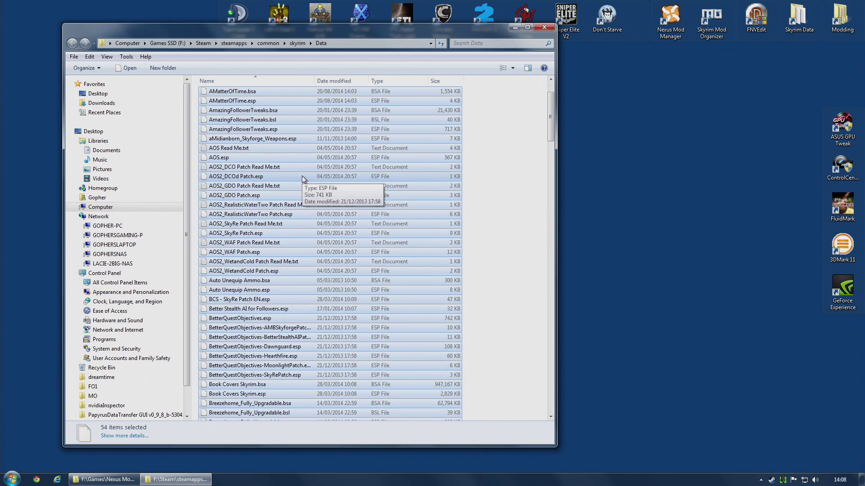
{"action": "scroll", "coordinate": [301, 176], "scroll_direction": "down", "scroll_amount": 6}
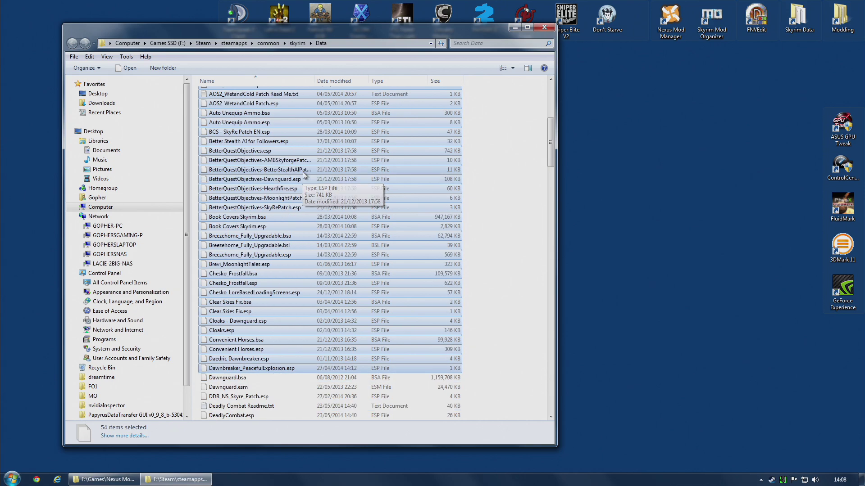
{"action": "key", "text": "Delete"}
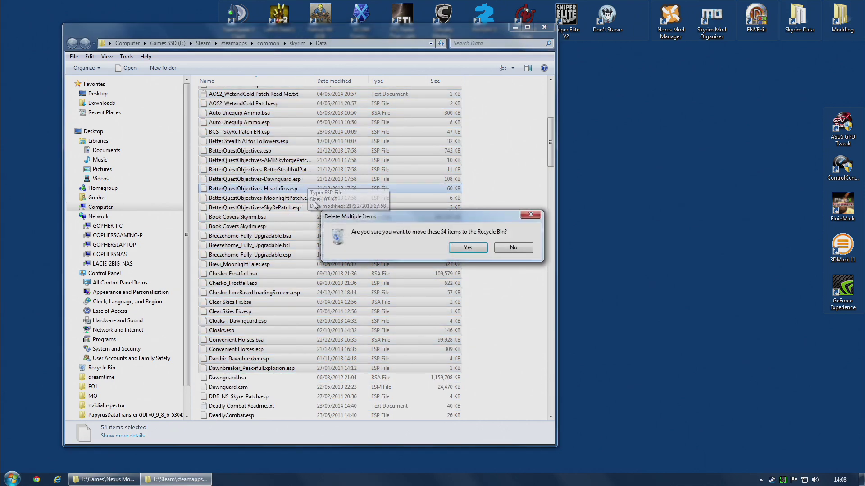
{"action": "left_click", "coordinate": [475, 250]}
Move the files from DDB_NS_Skyre_Patch.esp through dovahkiinrelax.esp to the Recycle Bin, keeping the Dawnguard files
{"action": "scroll", "coordinate": [332, 152], "scroll_direction": "up", "scroll_amount": 8}
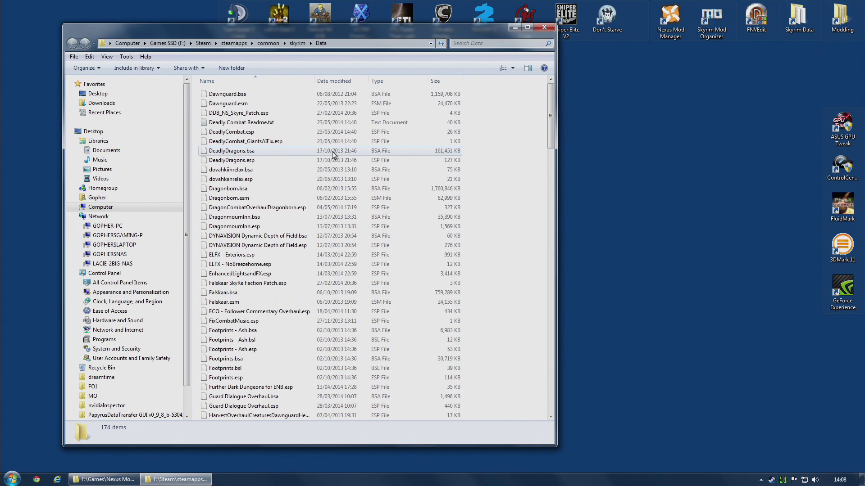
{"action": "left_click", "coordinate": [227, 113]}
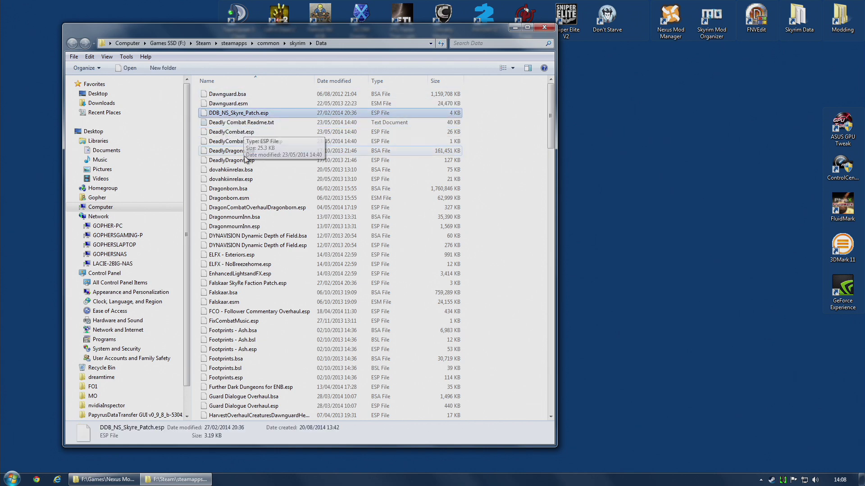
{"action": "left_click", "coordinate": [231, 179], "text": "shift"}
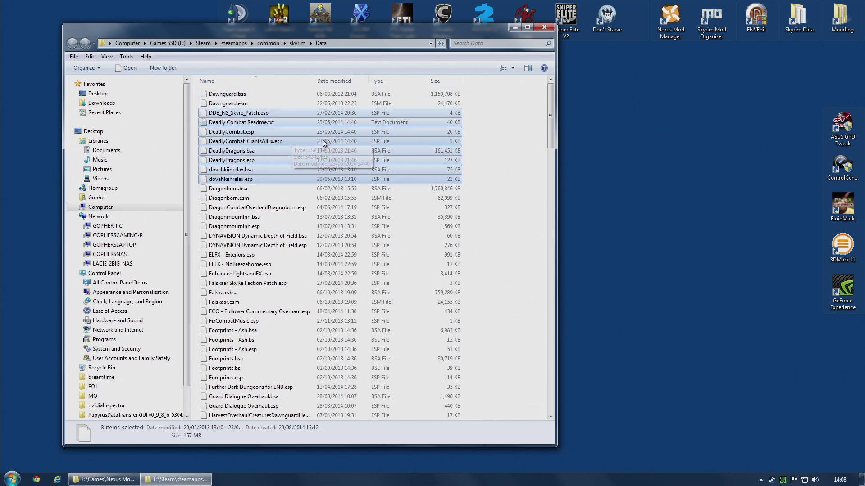
{"action": "key", "text": "Delete"}
{"action": "left_click", "coordinate": [474, 251]}
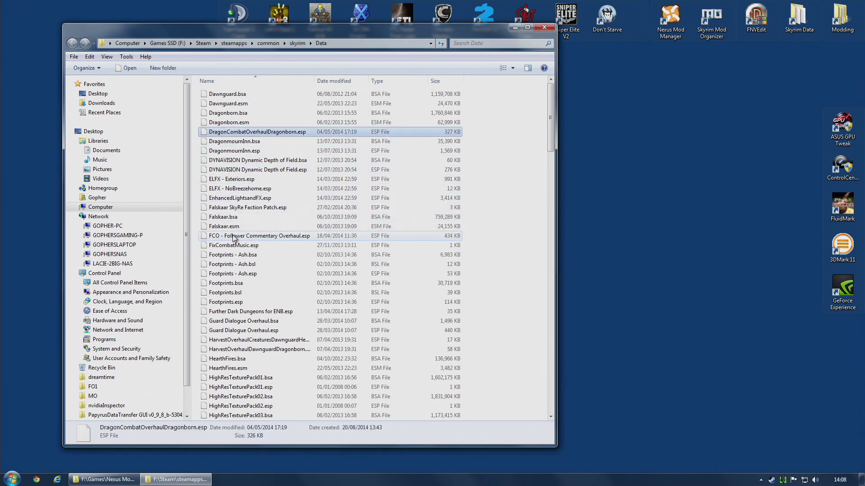
Move the files from DragonCombatOverhaulDragonborn.esp through the last HarvestOverhaul plugin to the Recycle Bin
{"action": "left_click", "coordinate": [259, 350], "text": "shift"}
{"action": "key", "text": "Delete"}
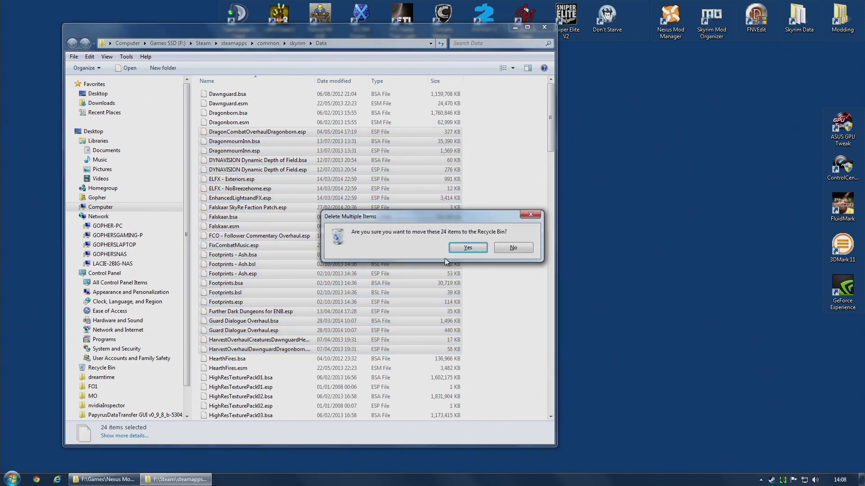
{"action": "left_click", "coordinate": [471, 250]}
Move the files from HoldBorderBanners.esp through SkyRe_Survivalism.esp to the Recycle Bin, keeping the HearthFires and HighResTexturePack files
{"action": "left_click", "coordinate": [231, 153]}
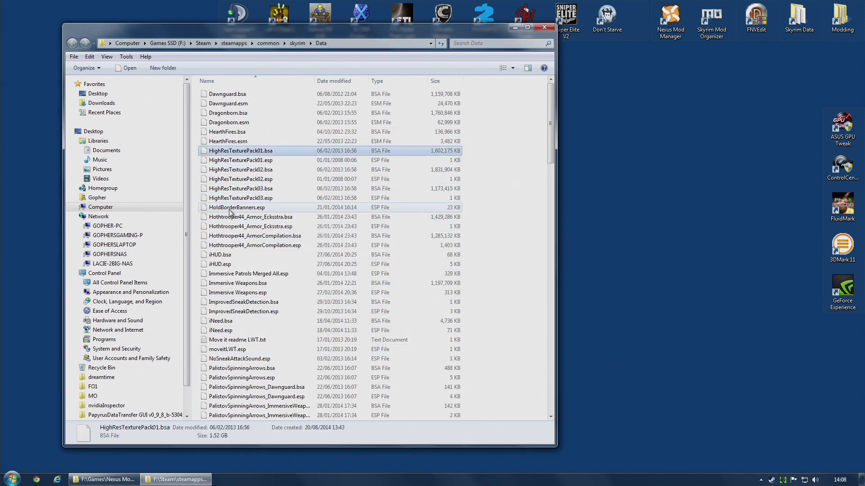
{"action": "left_click", "coordinate": [277, 207]}
{"action": "scroll", "coordinate": [303, 310], "scroll_direction": "down", "scroll_amount": 8}
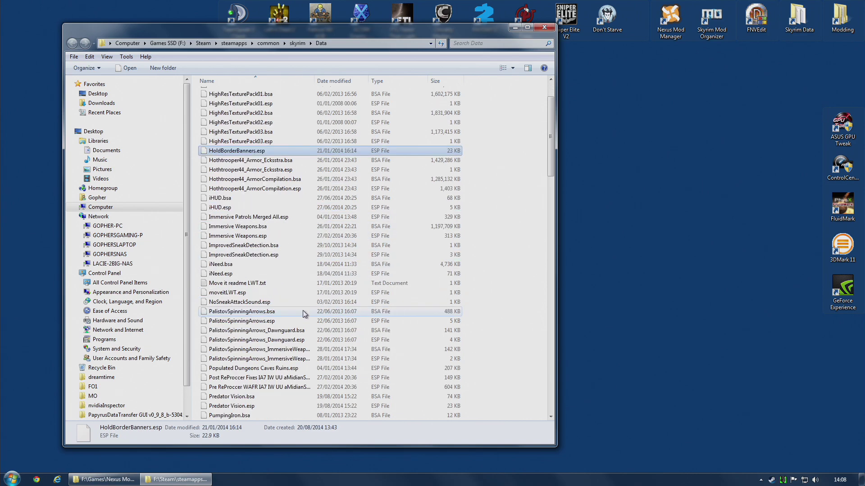
{"action": "scroll", "coordinate": [306, 313], "scroll_direction": "down", "scroll_amount": 6}
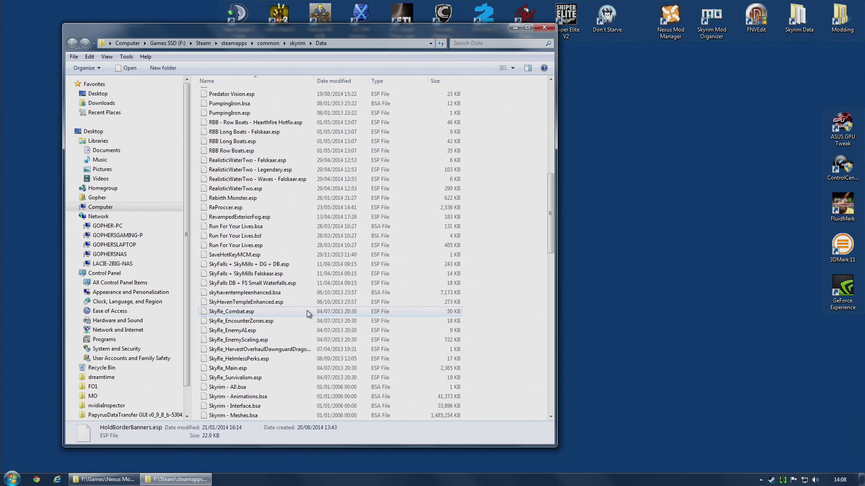
{"action": "scroll", "coordinate": [257, 321], "scroll_direction": "down", "scroll_amount": 1}
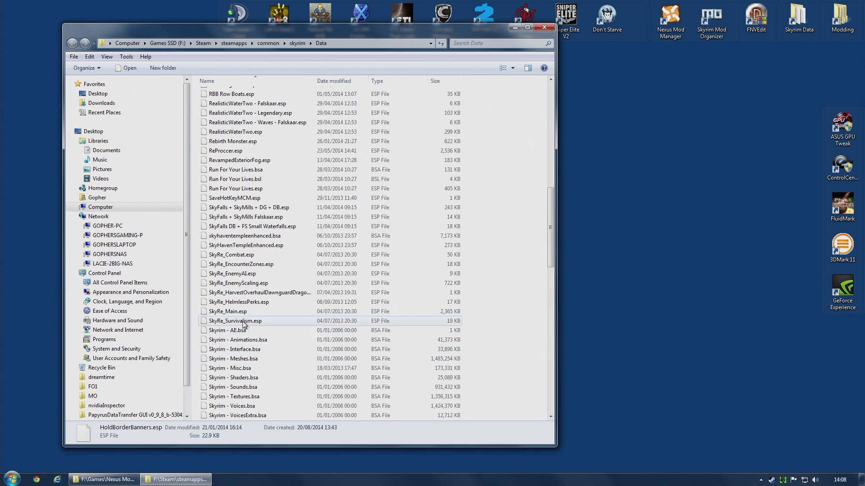
{"action": "left_click", "coordinate": [247, 321], "text": "shift"}
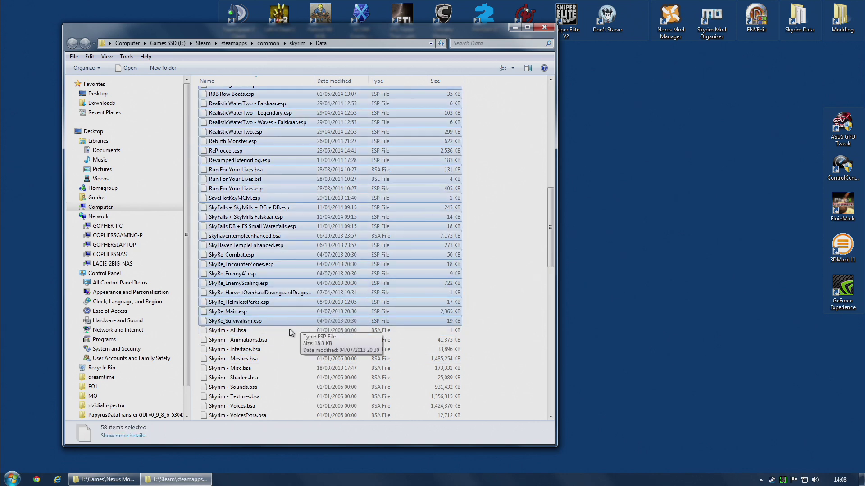
{"action": "key", "text": "Delete"}
{"action": "left_click", "coordinate": [468, 247]}
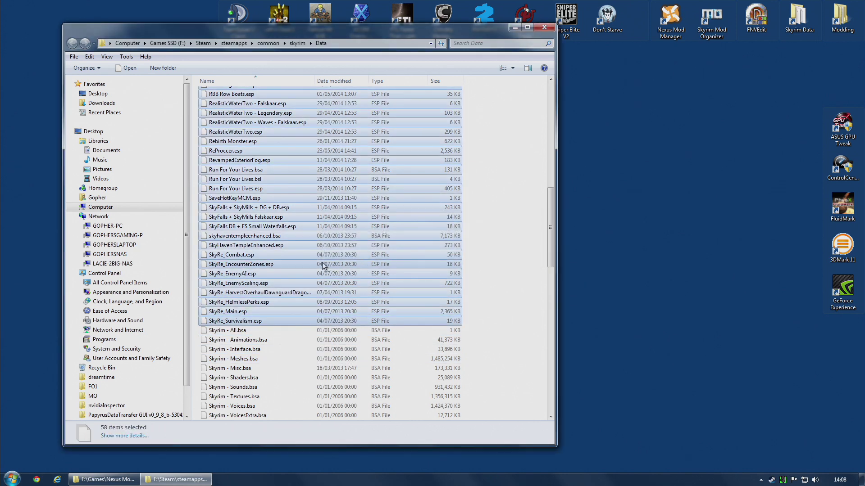
Move Skyrim - All.bsa from the Data folder to the Recycle Bin
{"action": "scroll", "coordinate": [291, 209], "scroll_direction": "up", "scroll_amount": 15}
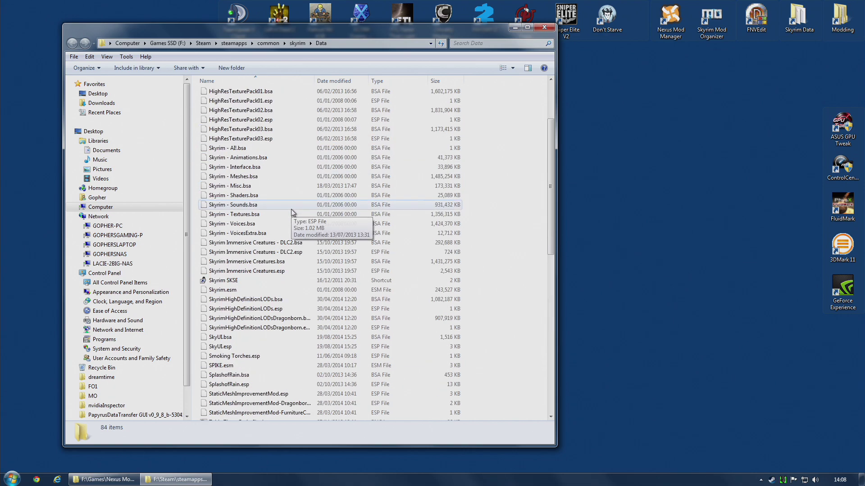
{"action": "left_click", "coordinate": [242, 178]}
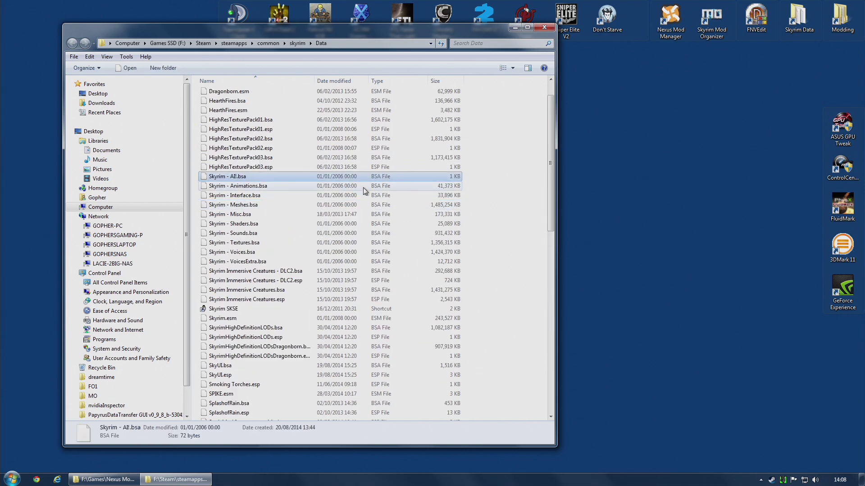
{"action": "key", "text": "Delete"}
{"action": "left_click", "coordinate": [464, 276]}
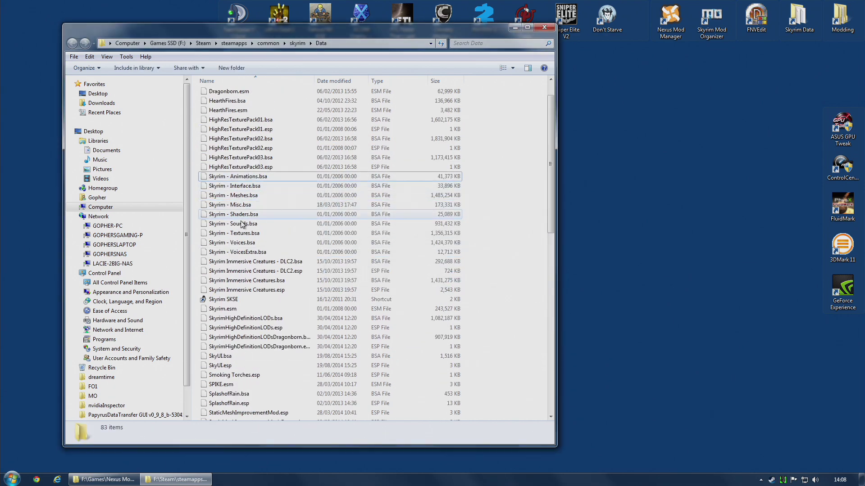
Move the four Skyrim Immersive Creatures files and the Skyrim SKSE shortcut to the Recycle Bin
{"action": "left_click", "coordinate": [235, 266]}
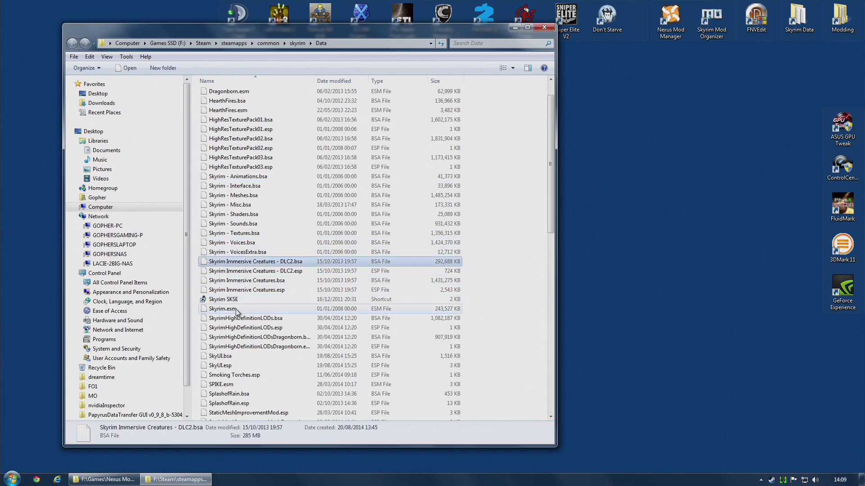
{"action": "left_click", "coordinate": [234, 297], "text": "shift"}
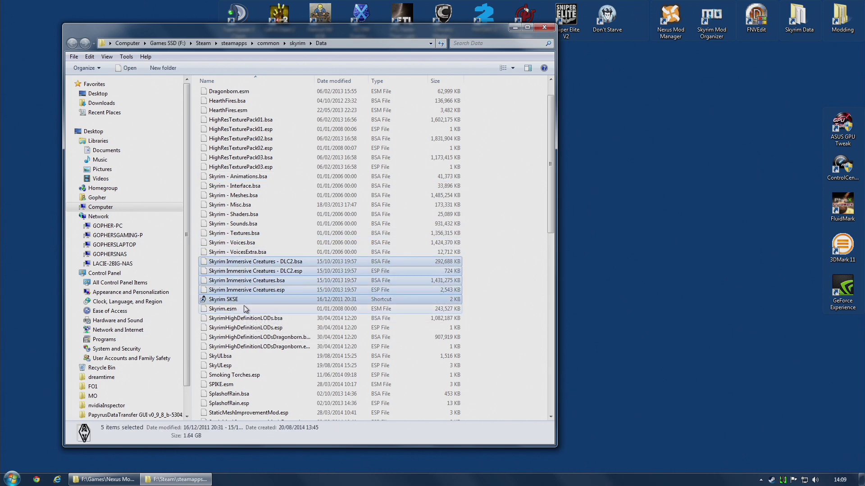
{"action": "key", "text": "Delete"}
{"action": "left_click", "coordinate": [469, 248]}
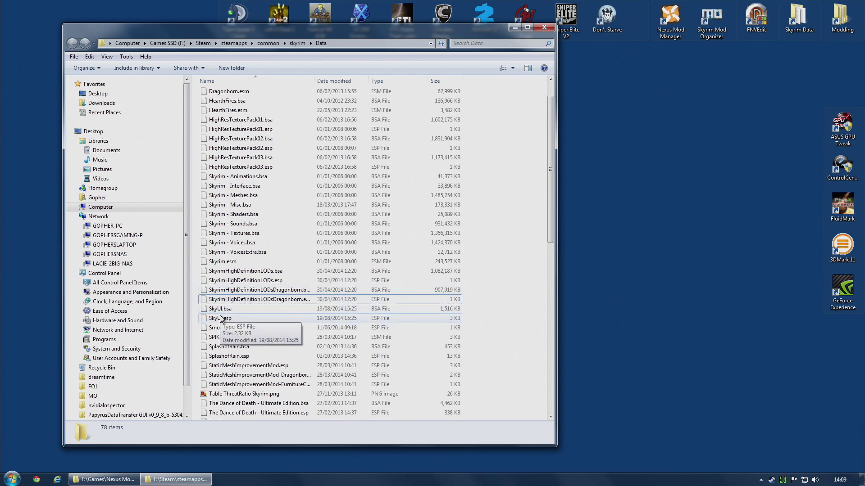
Move all files after Skyrim.esm, from SkyrimHighDefinitionLODs.bsa through Winter Is Coming - Cloaks 2.3.txt, to the Recycle Bin
{"action": "left_click", "coordinate": [228, 271]}
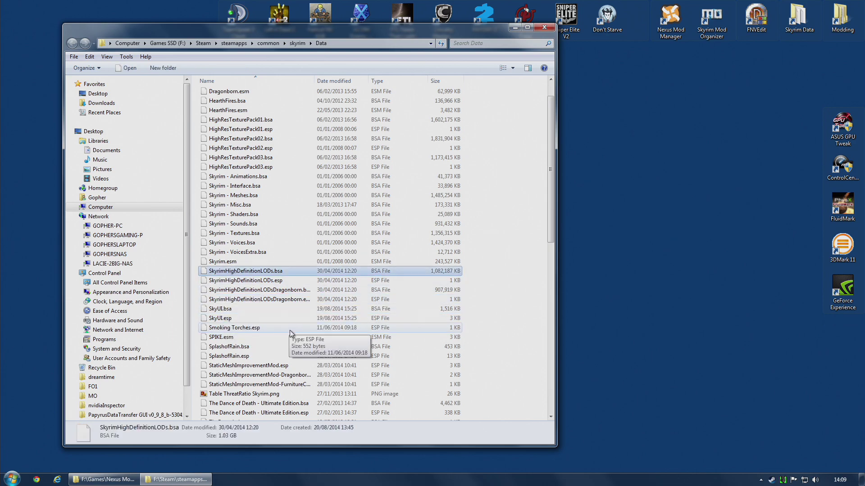
{"action": "scroll", "coordinate": [291, 334], "scroll_direction": "down", "scroll_amount": 6}
{"action": "scroll", "coordinate": [291, 335], "scroll_direction": "down", "scroll_amount": 1}
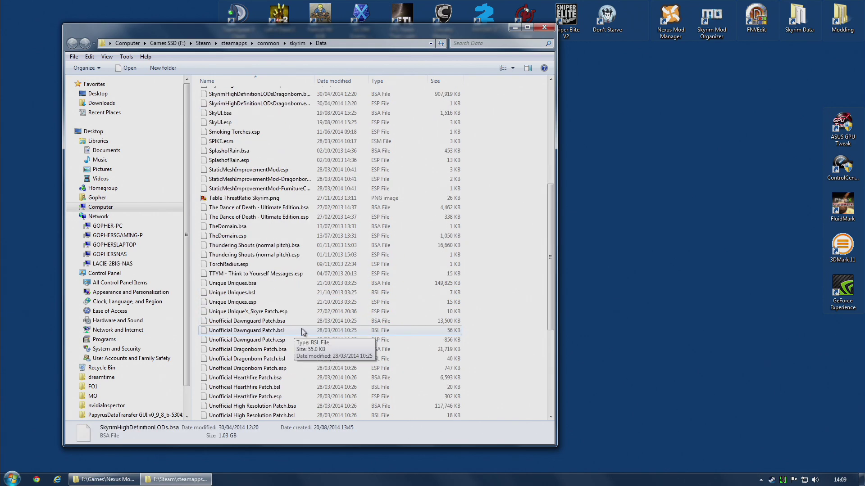
{"action": "scroll", "coordinate": [302, 329], "scroll_direction": "down", "scroll_amount": 6}
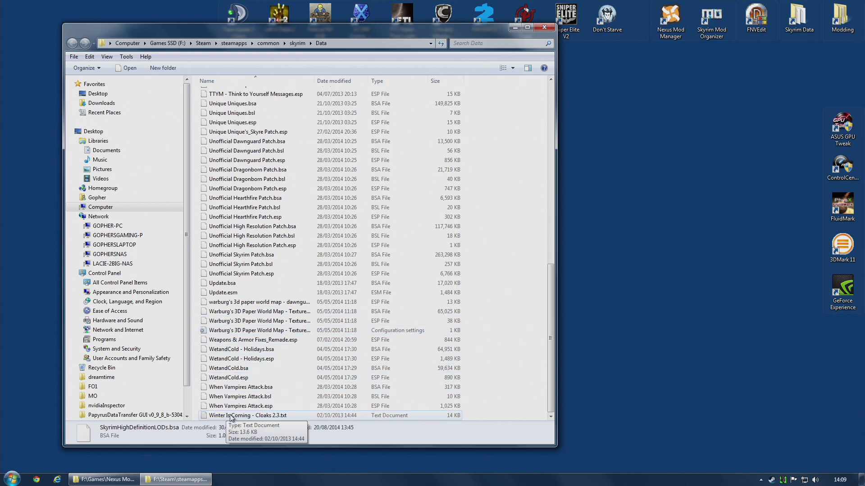
{"action": "left_click", "coordinate": [266, 416], "text": "shift"}
{"action": "key", "text": "Delete"}
{"action": "left_click", "coordinate": [471, 250]}
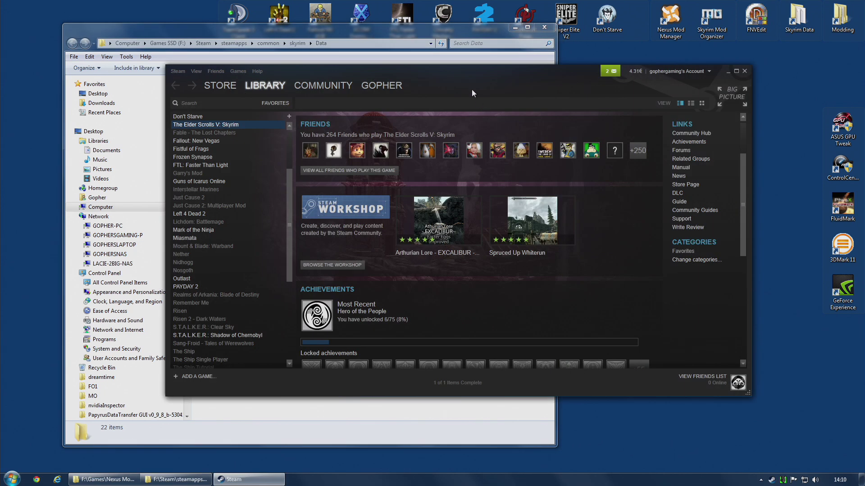
In Steam, verify the integrity of the game cache for The Elder Scrolls V: Skyrim and dismiss the validation result
{"action": "right_click", "coordinate": [222, 124]}
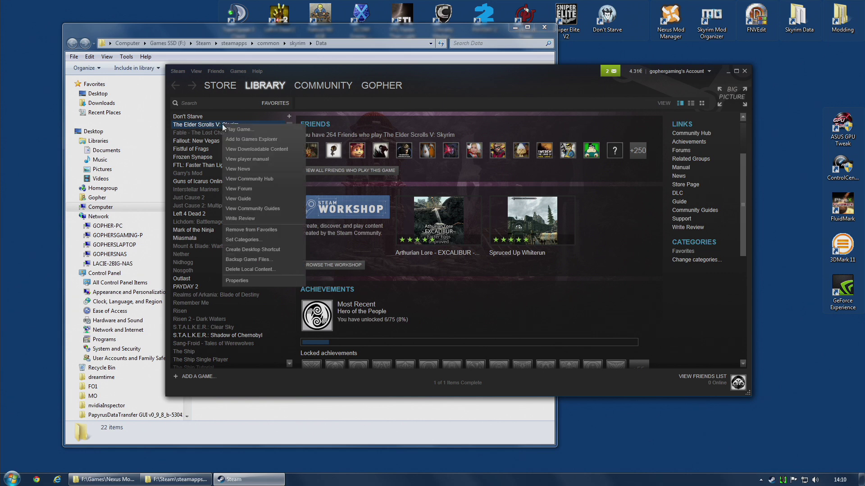
{"action": "left_click", "coordinate": [243, 281]}
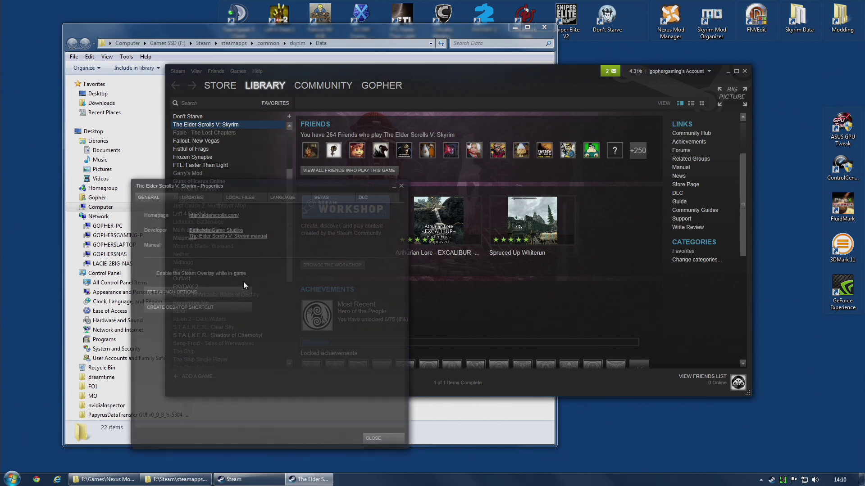
{"action": "left_click_drag", "start_coordinate": [244, 188], "coordinate": [341, 119]}
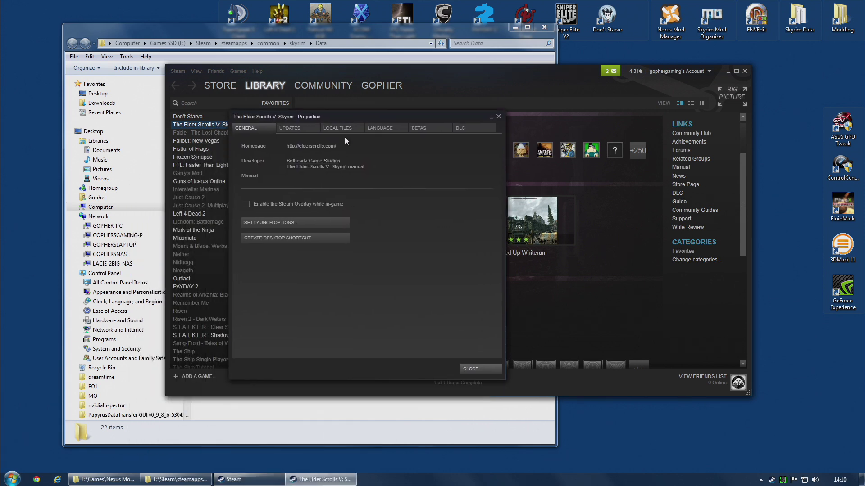
{"action": "left_click", "coordinate": [344, 130]}
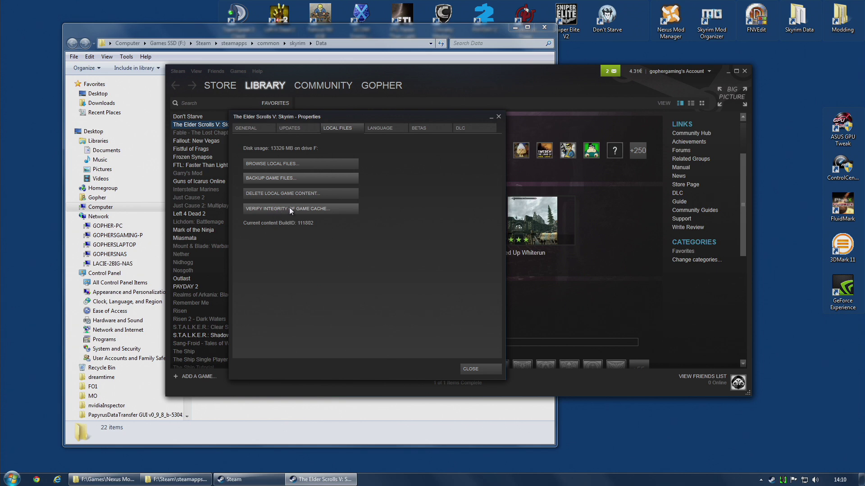
{"action": "left_click", "coordinate": [309, 209]}
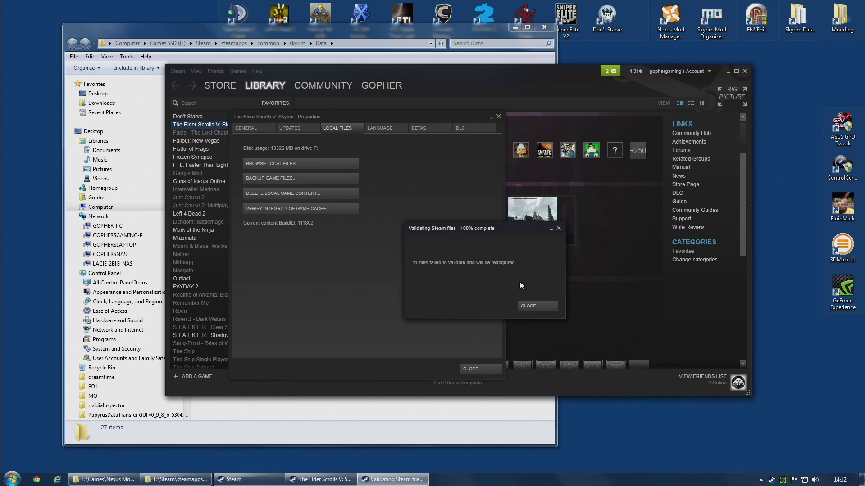
{"action": "left_click", "coordinate": [530, 306]}
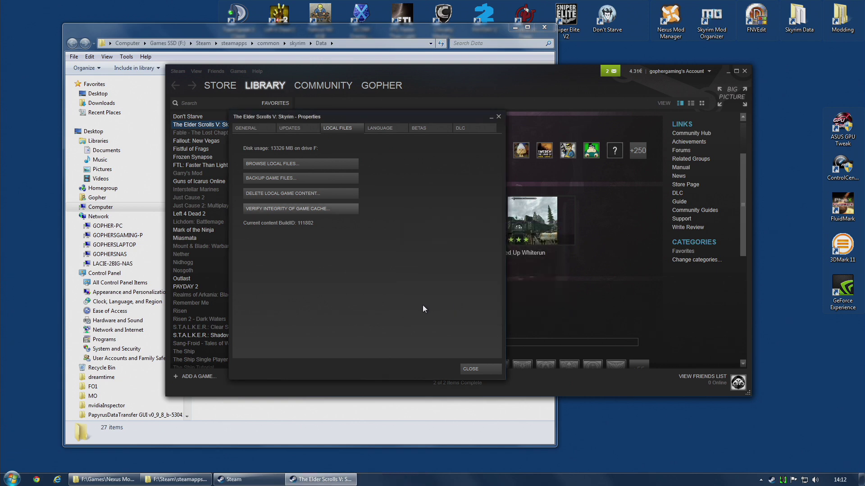
Close the Skyrim properties and verify the integrity of the Creation Kit's tool cache, dismissing the validation report
{"action": "left_click_drag", "start_coordinate": [354, 120], "coordinate": [423, 120]}
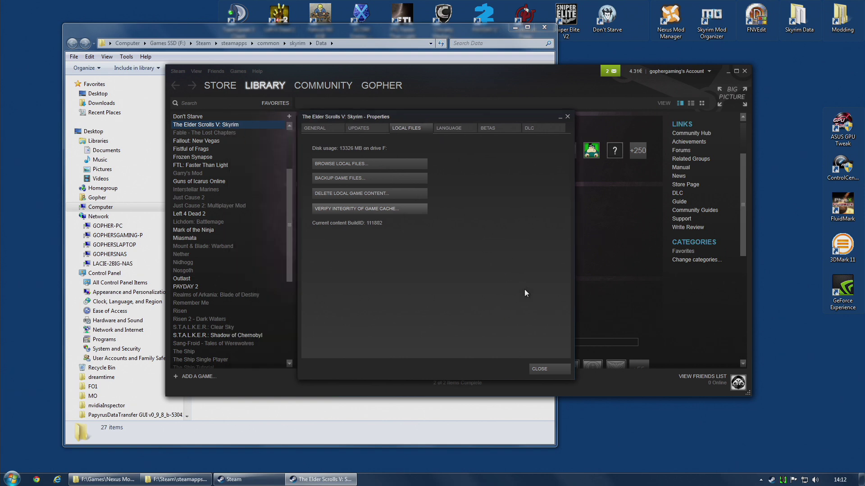
{"action": "key", "text": "Escape"}
{"action": "left_click", "coordinate": [444, 36]}
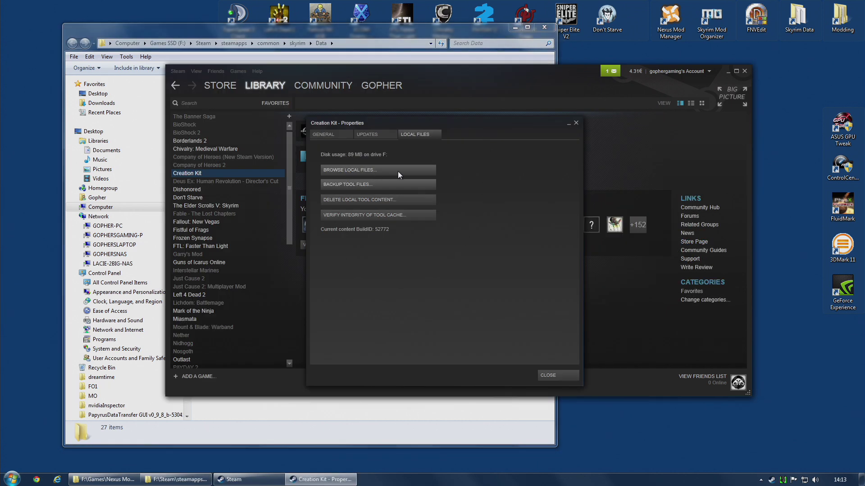
{"action": "left_click", "coordinate": [383, 214]}
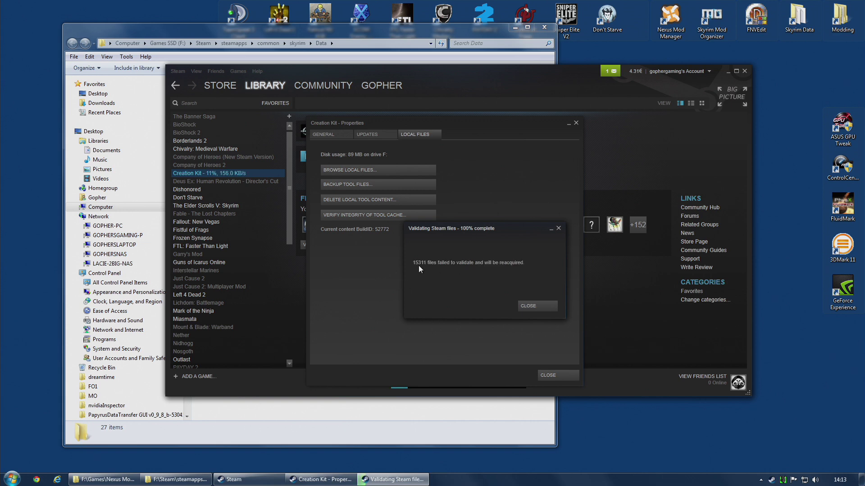
{"action": "left_click", "coordinate": [533, 307]}
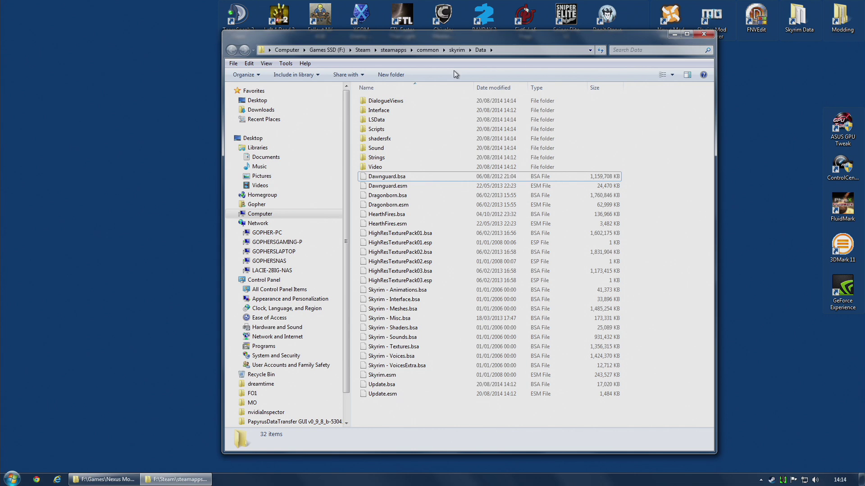
Go up from Data to the skyrim game folder and examine its leftover files and folders
{"action": "left_click", "coordinate": [456, 50]}
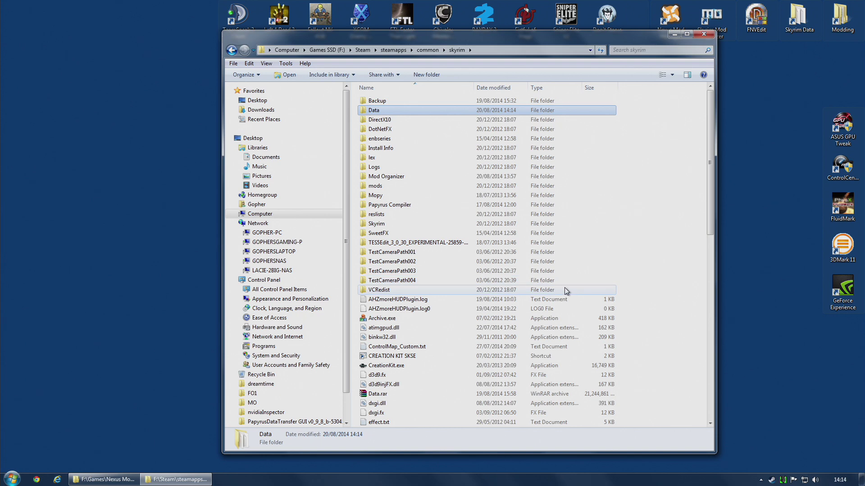
{"action": "left_click_drag", "start_coordinate": [712, 194], "coordinate": [719, 261]}
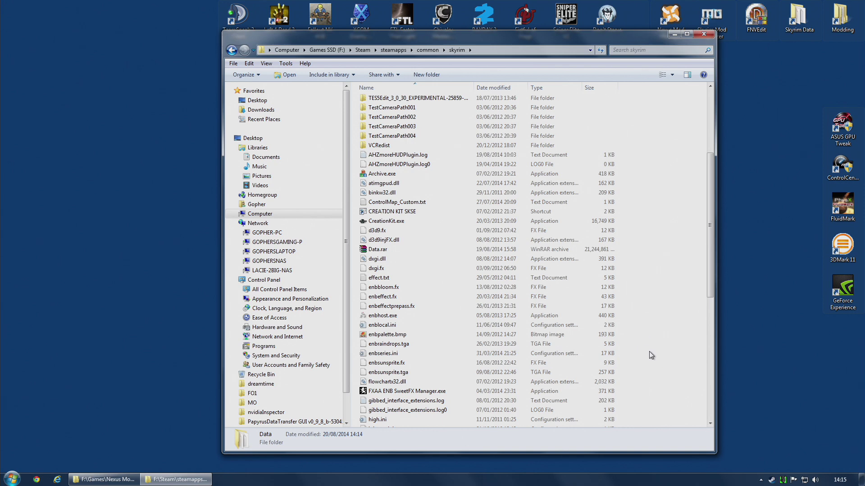
{"action": "scroll", "coordinate": [650, 354], "scroll_direction": "down", "scroll_amount": 2}
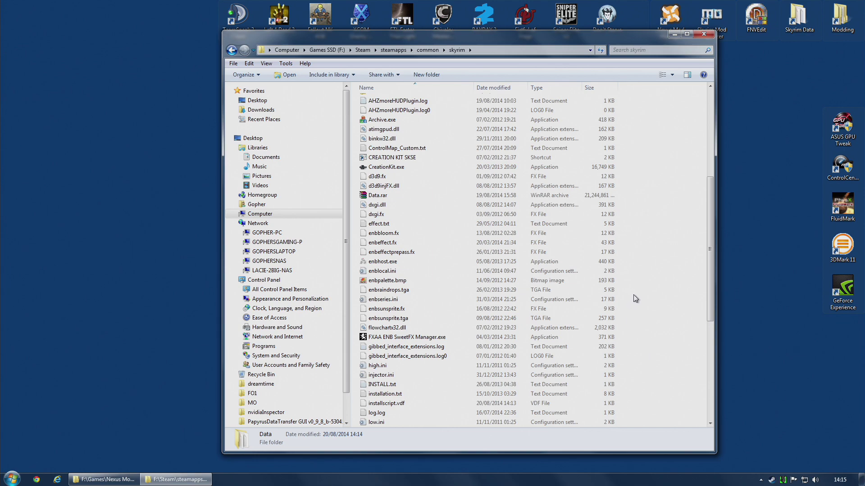
{"action": "scroll", "coordinate": [628, 305], "scroll_direction": "down", "scroll_amount": 2}
{"action": "scroll", "coordinate": [629, 305], "scroll_direction": "up", "scroll_amount": 9}
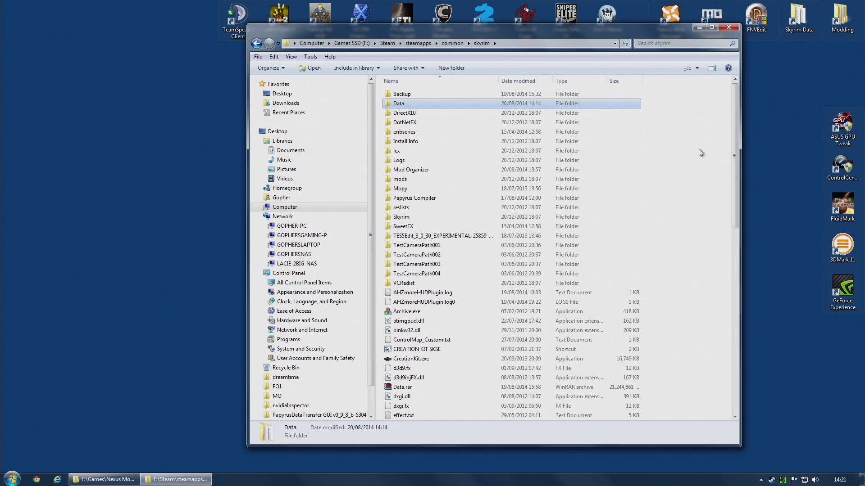
Open the Skyrim folder under AppData\Local in the user profile on Local Disk (C:)
{"action": "left_click", "coordinate": [311, 43]}
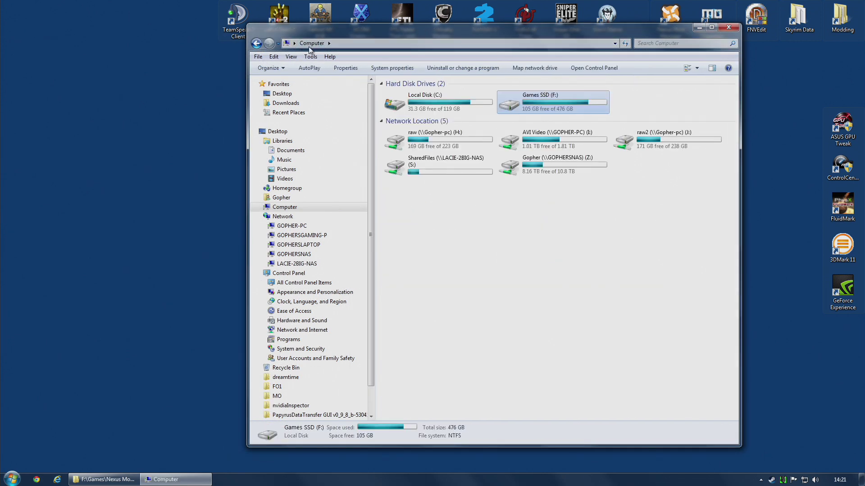
{"action": "double_click", "coordinate": [426, 105]}
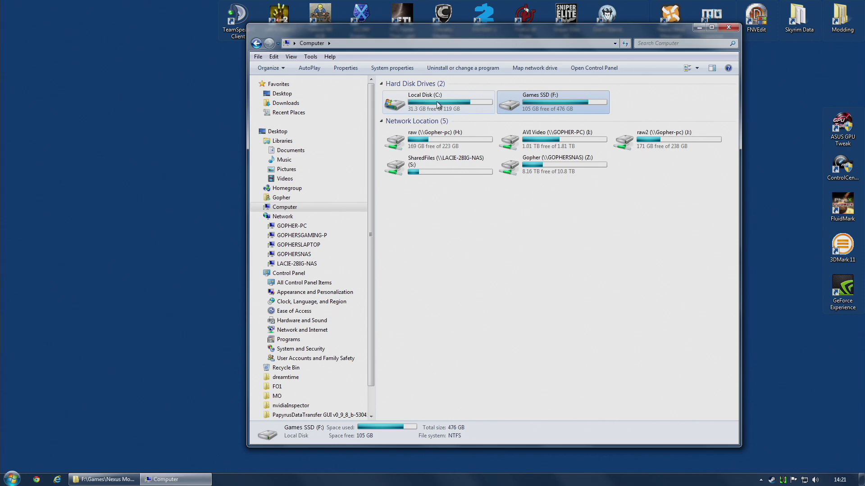
{"action": "double_click", "coordinate": [411, 199]}
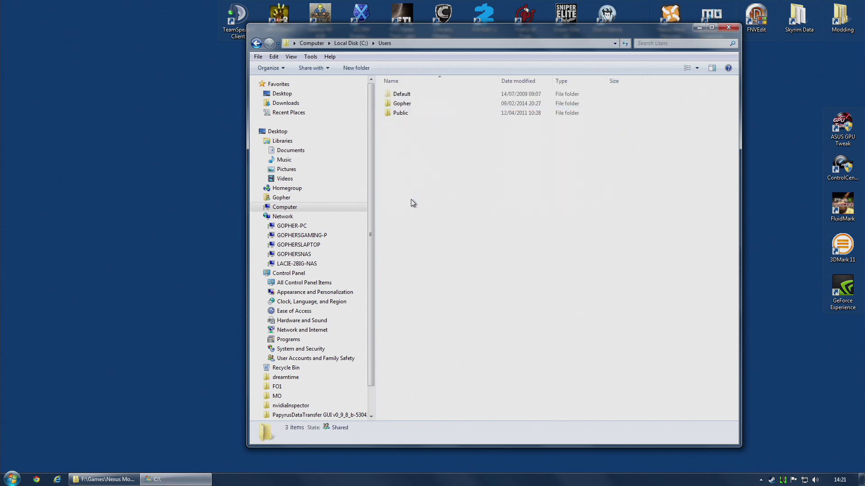
{"action": "double_click", "coordinate": [413, 105]}
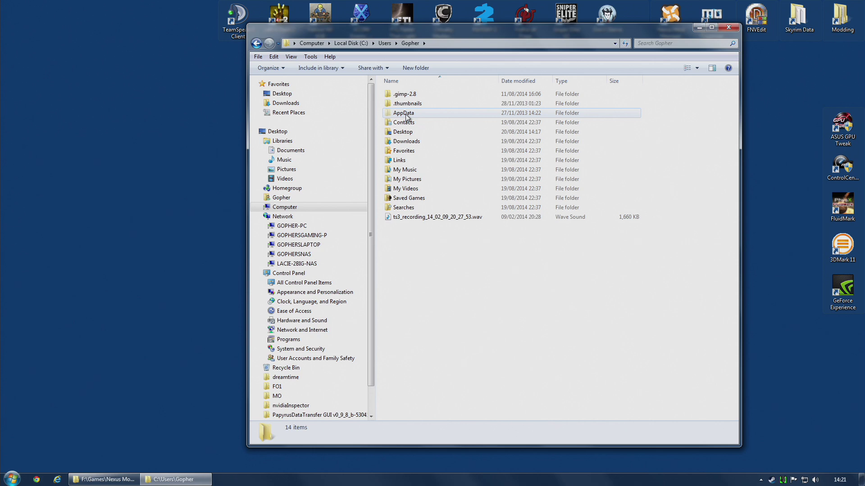
{"action": "double_click", "coordinate": [410, 114]}
{"action": "double_click", "coordinate": [406, 94]}
{"action": "scroll", "coordinate": [401, 296], "scroll_direction": "down", "scroll_amount": 5}
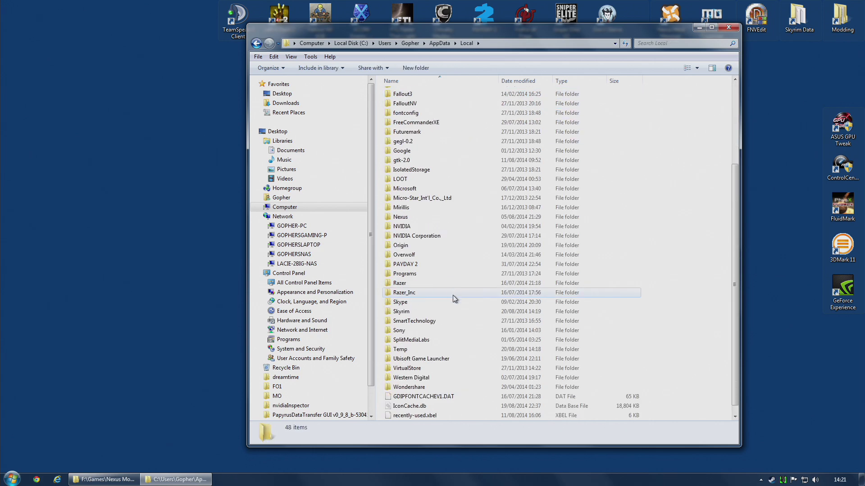
{"action": "double_click", "coordinate": [402, 311]}
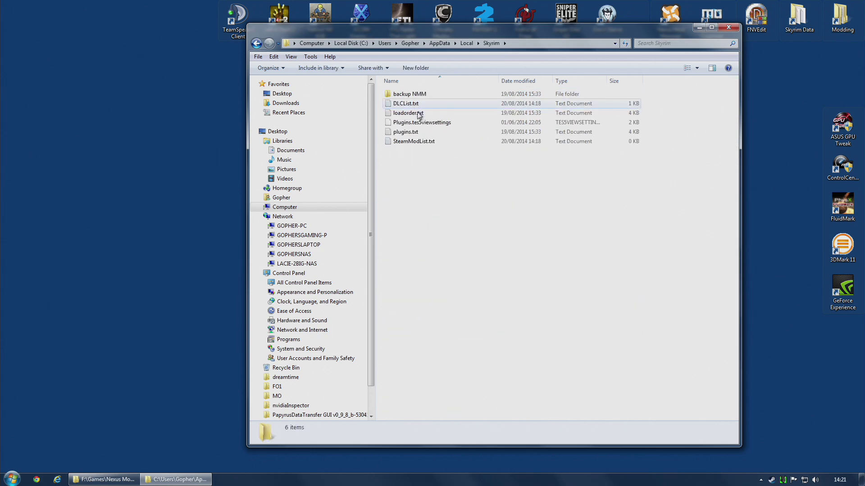
In plugins.txt, delete the Unofficial Skyrim, Dawnguard, Hearthfire and Dragonborn Patch lines, plus Falskaar.esm and SPIKE.esm
{"action": "right_click", "coordinate": [411, 132]}
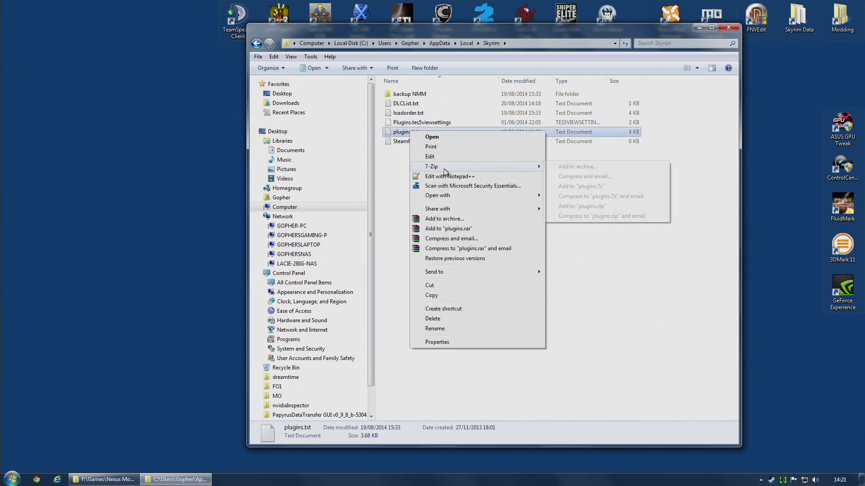
{"action": "left_click", "coordinate": [432, 157]}
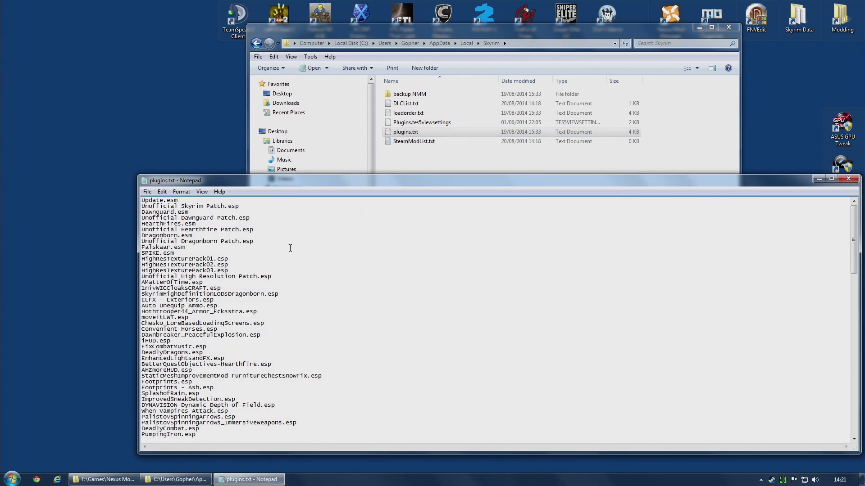
{"action": "left_click_drag", "start_coordinate": [203, 176], "coordinate": [206, 71]}
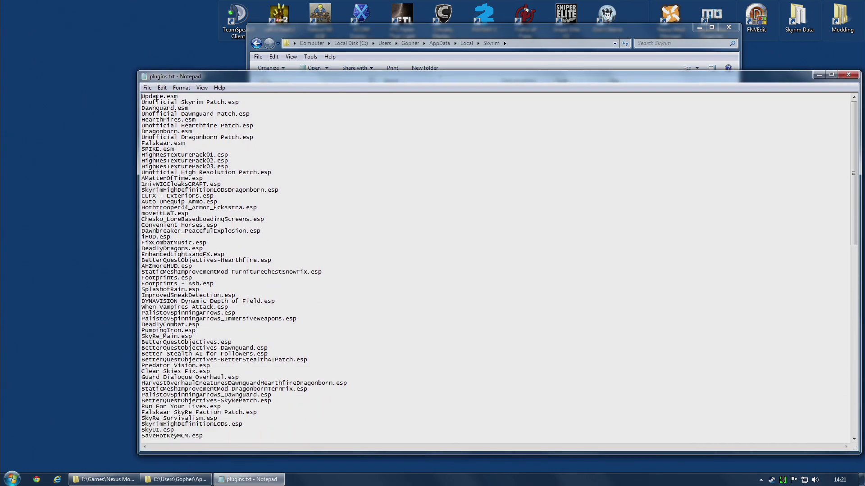
{"action": "mouse_move", "coordinate": [142, 102]}
{"action": "left_mouse_down"}
{"action": "mouse_move", "coordinate": [270, 103]}
{"action": "mouse_move", "coordinate": [142, 108]}
{"action": "left_mouse_up"}
{"action": "key", "text": "Delete"}
{"action": "key", "text": "Delete"}
{"action": "key", "text": "Delete"}
{"action": "key", "text": "Delete"}
{"action": "left_click_drag", "start_coordinate": [264, 114], "coordinate": [141, 114]}
{"action": "key", "text": "Delete"}
{"action": "key", "text": "Delete"}
{"action": "left_click_drag", "start_coordinate": [254, 120], "coordinate": [174, 132]}
{"action": "key", "text": "Delete"}
{"action": "key", "text": "Delete"}
{"action": "key", "text": "Delete"}
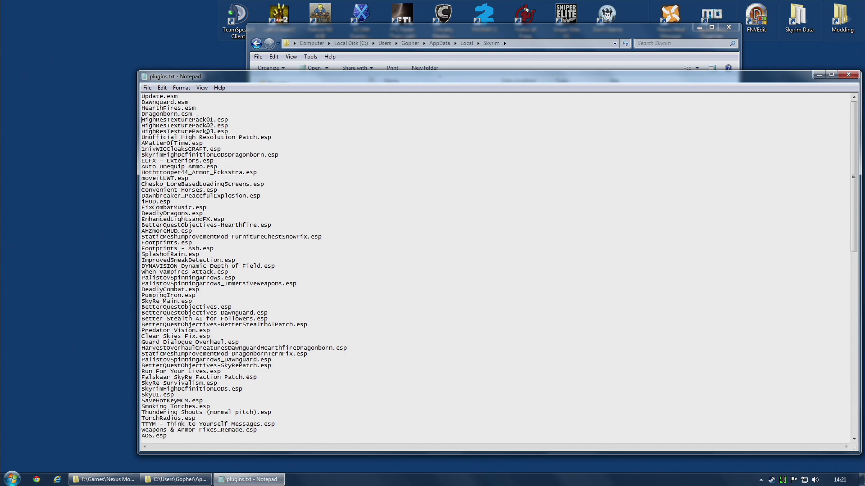
Delete every plugin line after HighResTexturePack03.esp in plugins.txt
{"action": "left_click_drag", "start_coordinate": [235, 131], "coordinate": [528, 450]}
{"action": "key", "text": "Delete"}
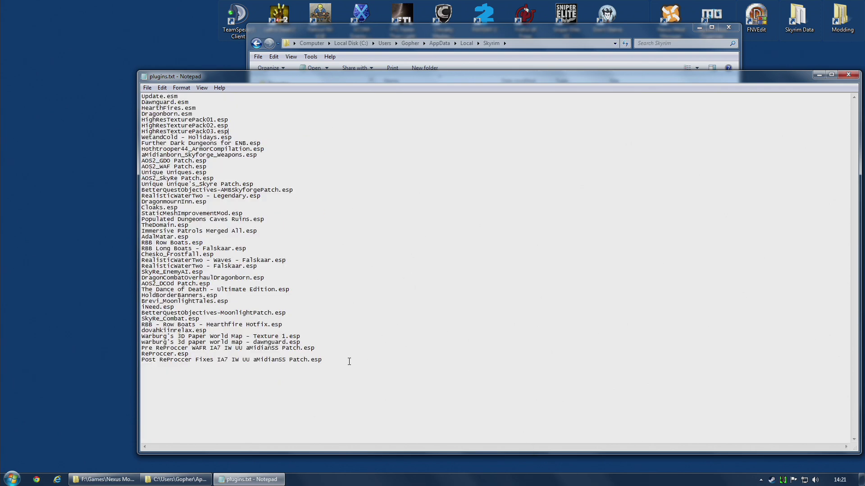
{"action": "left_click_drag", "start_coordinate": [350, 362], "coordinate": [142, 137]}
{"action": "key", "text": "Delete"}
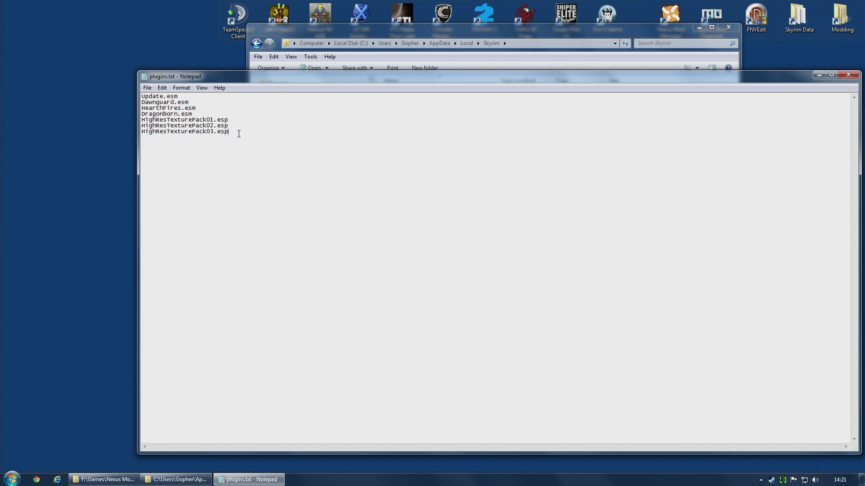
Copy the whole remaining plugin list, then save and close plugins.txt
{"action": "left_click_drag", "start_coordinate": [239, 134], "coordinate": [104, 92]}
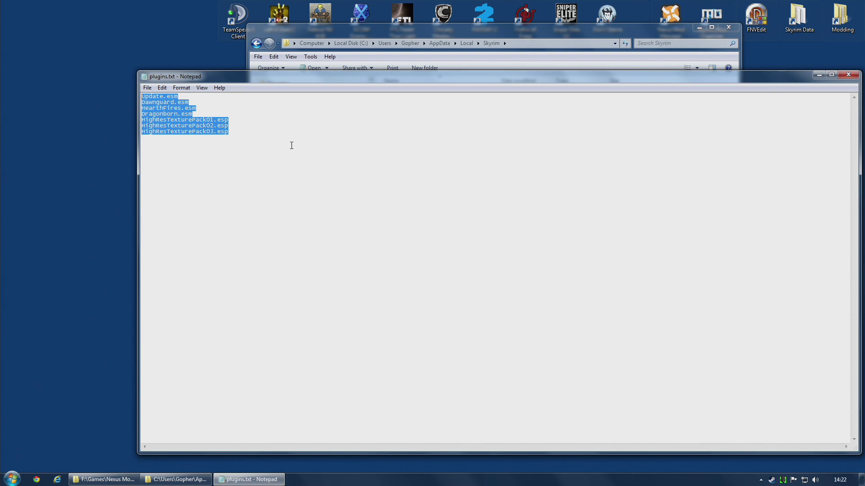
{"action": "right_click", "coordinate": [159, 118]}
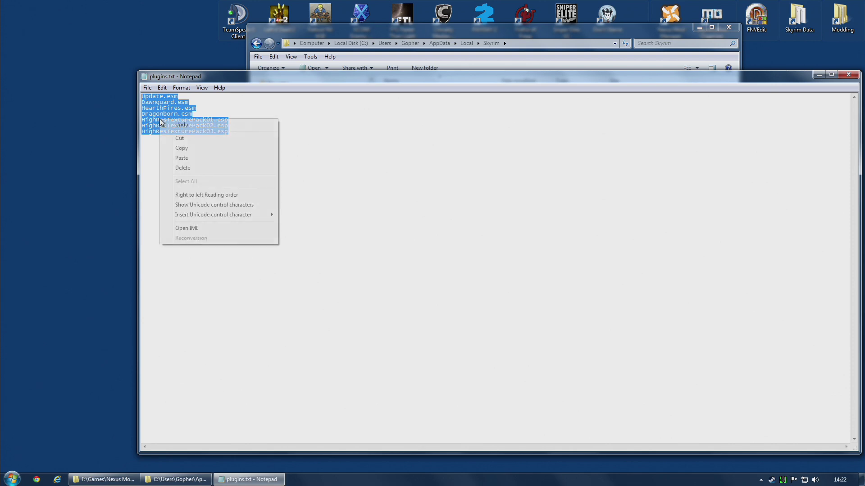
{"action": "left_click", "coordinate": [191, 148]}
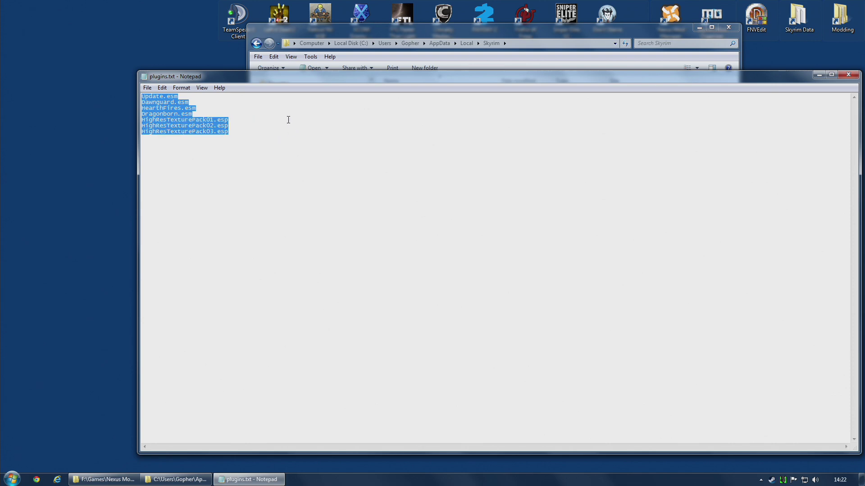
{"action": "left_click", "coordinate": [147, 88]}
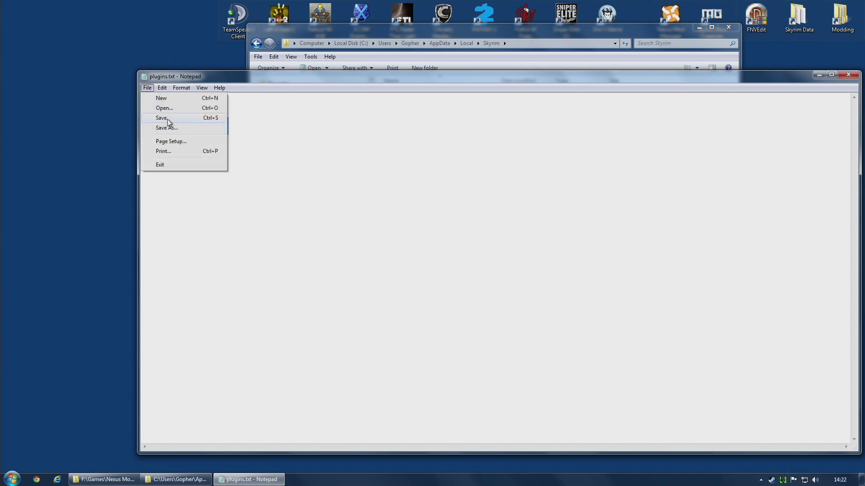
{"action": "left_click", "coordinate": [167, 118]}
{"action": "left_click", "coordinate": [847, 78]}
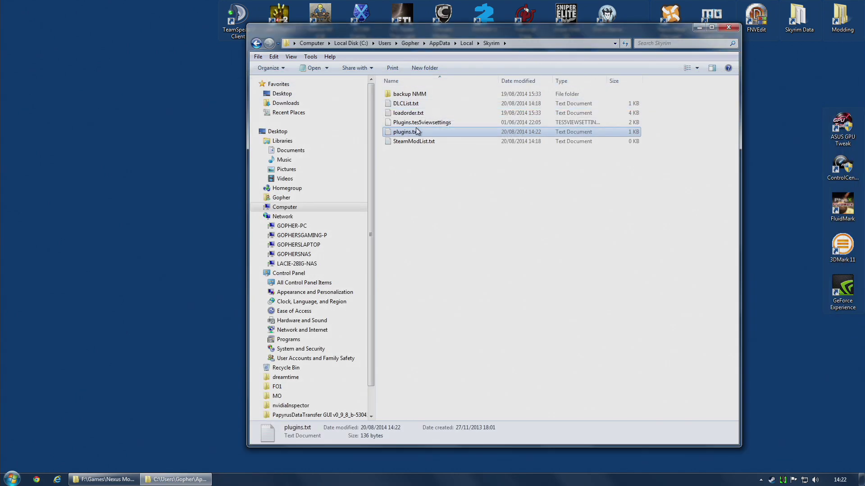
Replace the entire contents of loadorder.txt with the copied plugin list, then save and close the file
{"action": "left_click", "coordinate": [406, 116]}
{"action": "double_click", "coordinate": [406, 115]}
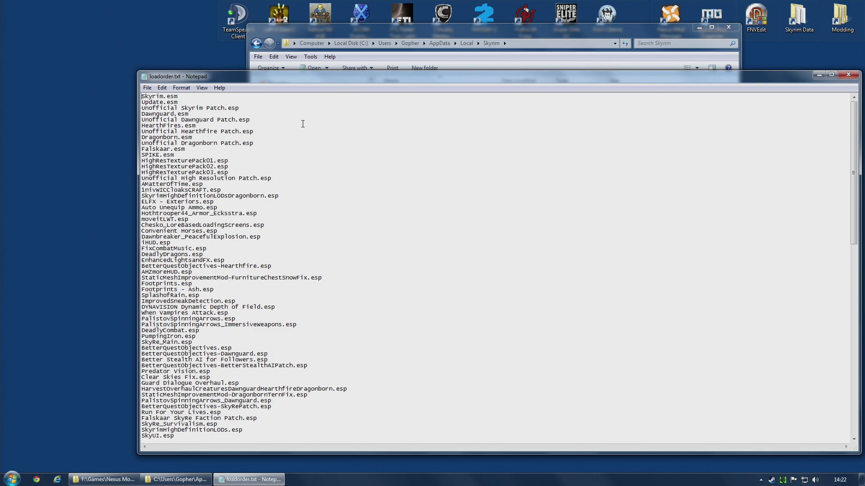
{"action": "key", "text": "ctrl+a"}
{"action": "key", "text": "ctrl+v"}
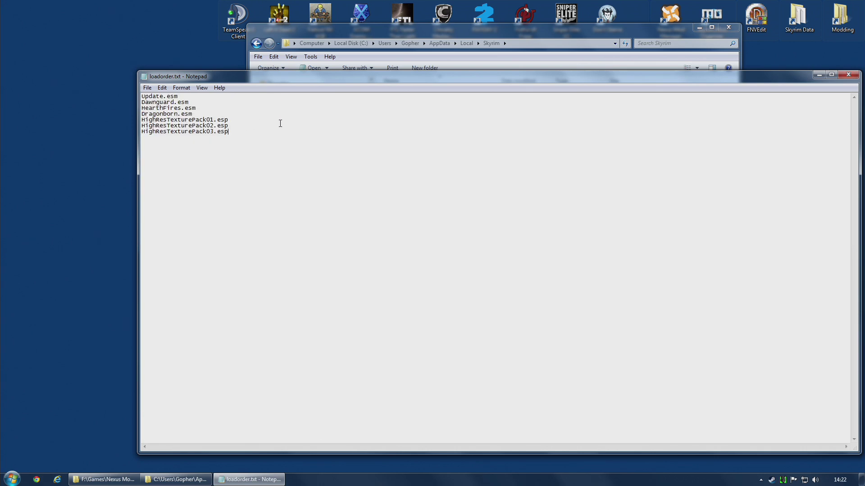
{"action": "left_click", "coordinate": [148, 87]}
{"action": "left_click", "coordinate": [158, 118]}
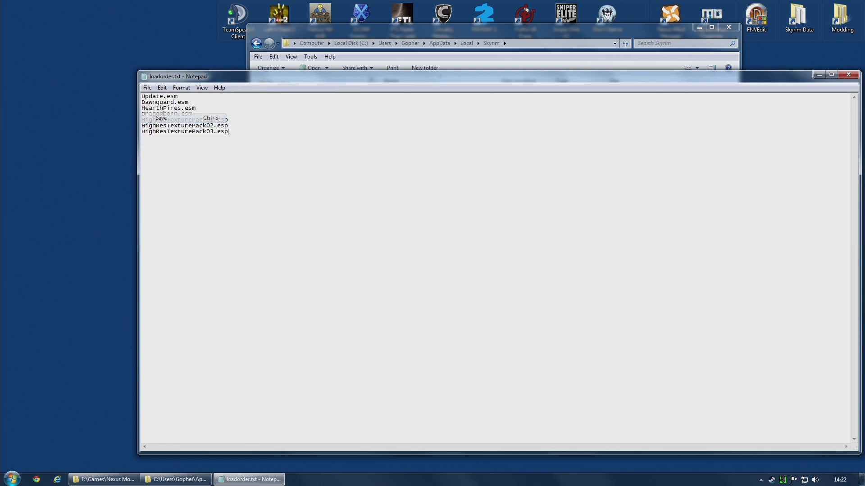
{"action": "left_click", "coordinate": [850, 78]}
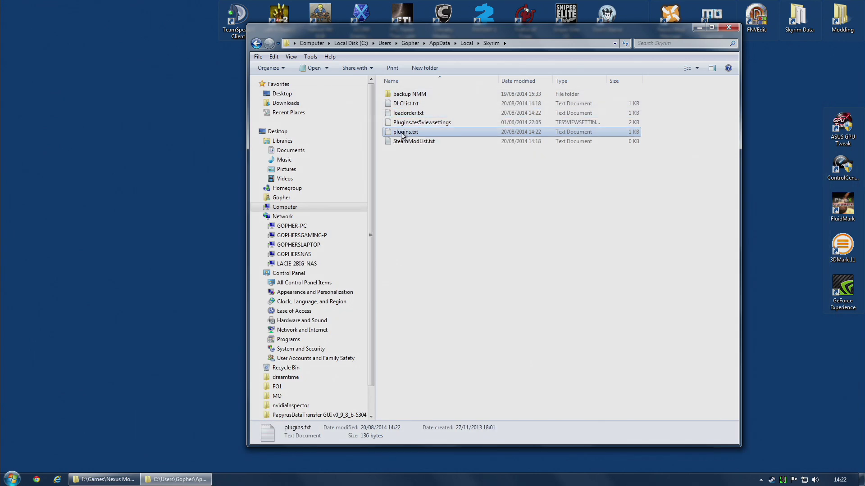
Reopen plugins.txt and loadorder.txt to check their plugin lists, then close them and the folder window
{"action": "double_click", "coordinate": [402, 134]}
{"action": "left_click", "coordinate": [849, 75]}
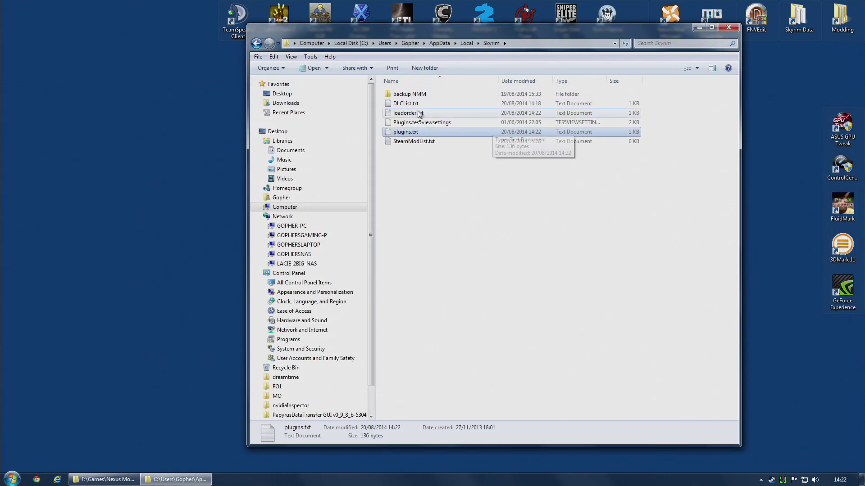
{"action": "double_click", "coordinate": [407, 112]}
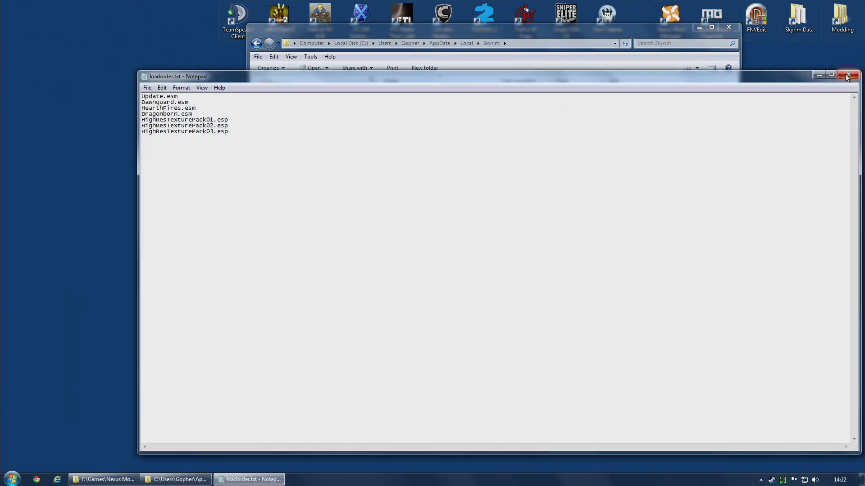
{"action": "left_click", "coordinate": [849, 75]}
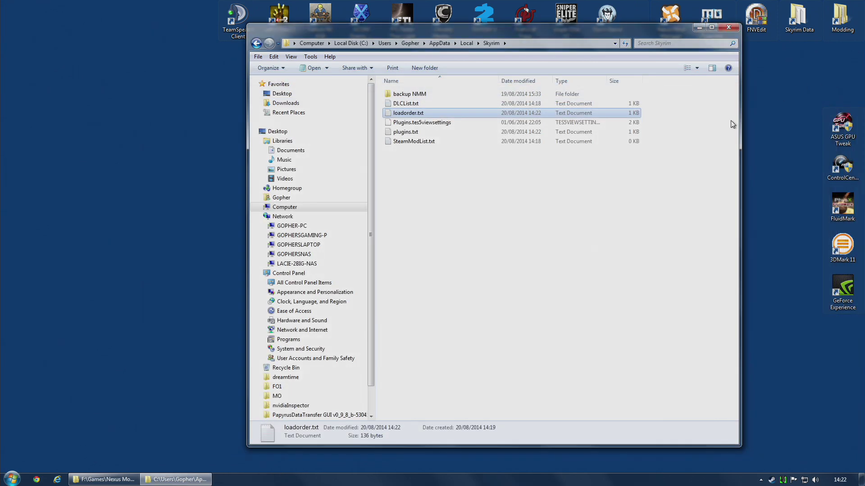
{"action": "left_click", "coordinate": [728, 27]}
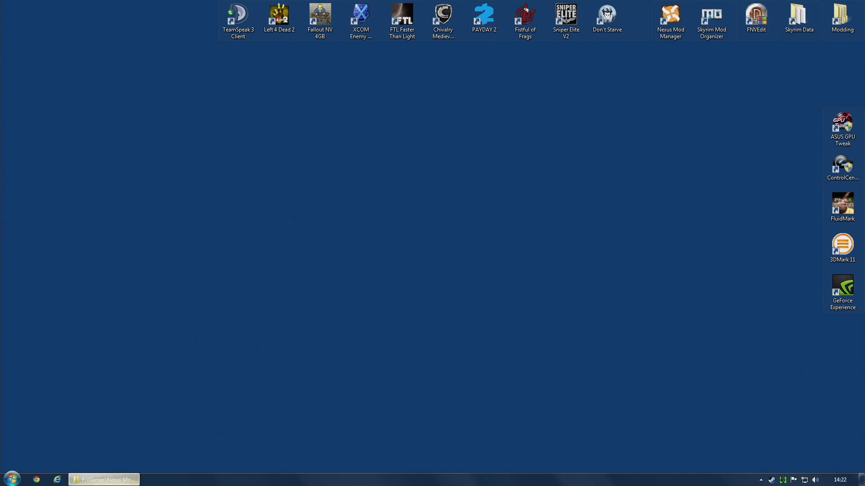
Open the Skyrim folder inside Games\Nexus Mod Manager on the Games SSD (F:) drive
{"action": "left_click", "coordinate": [130, 478]}
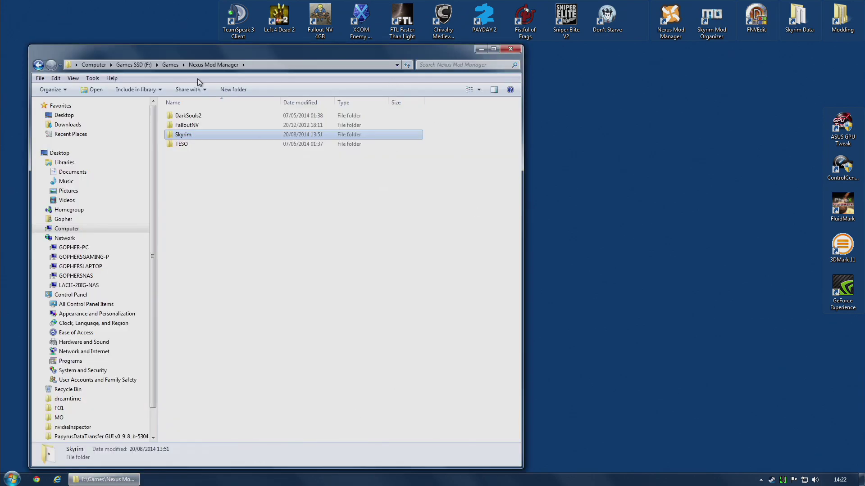
{"action": "double_click", "coordinate": [188, 134]}
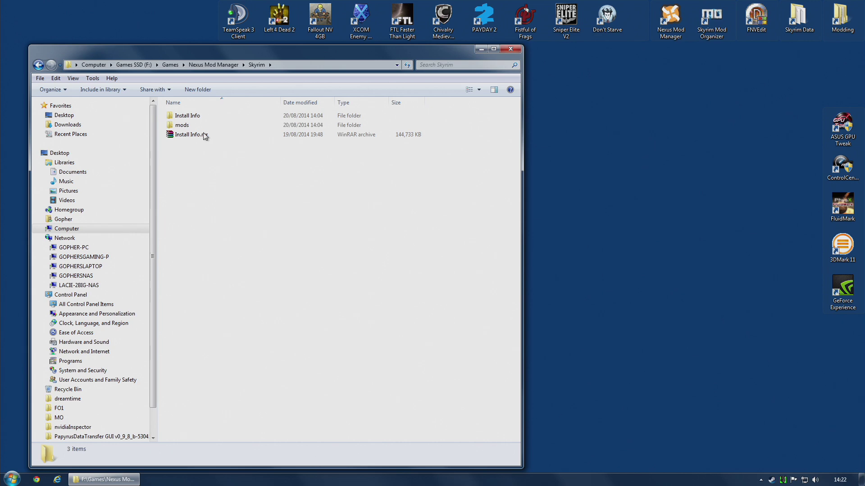
Check the Install Info folder's details and open the mods folder in Nexus Mod Manager's Skyrim directory
{"action": "left_click", "coordinate": [189, 116]}
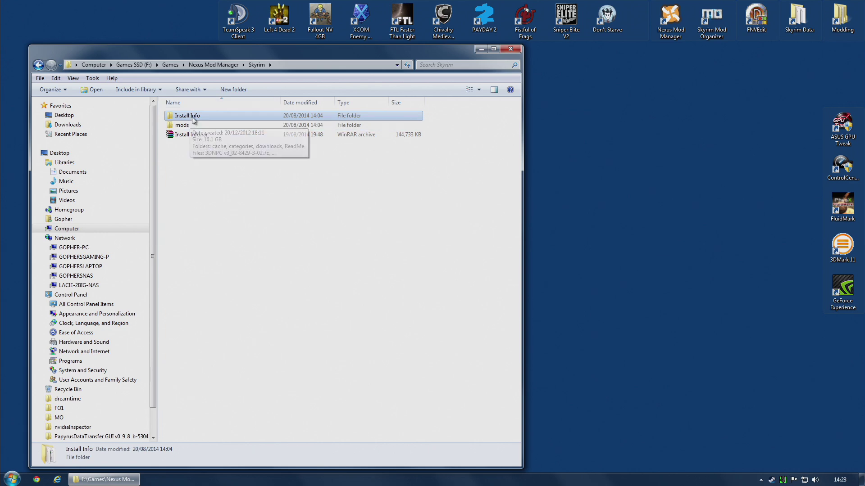
{"action": "mouse_move", "coordinate": [192, 118]}
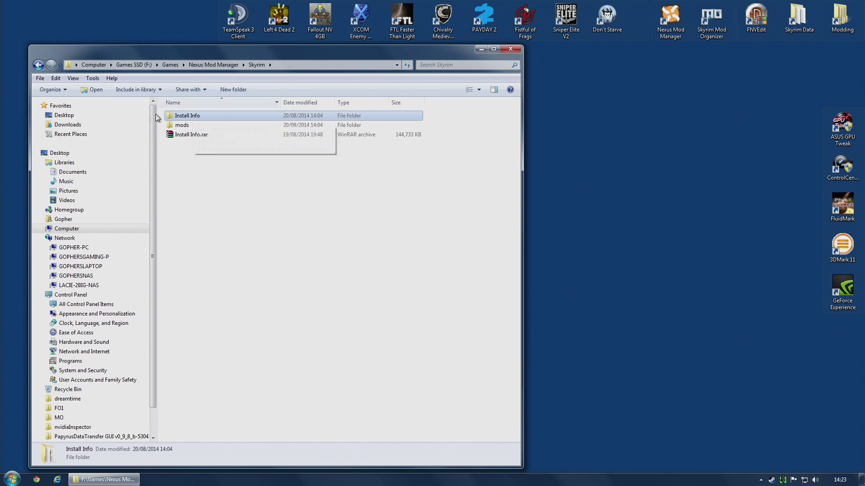
{"action": "double_click", "coordinate": [182, 126]}
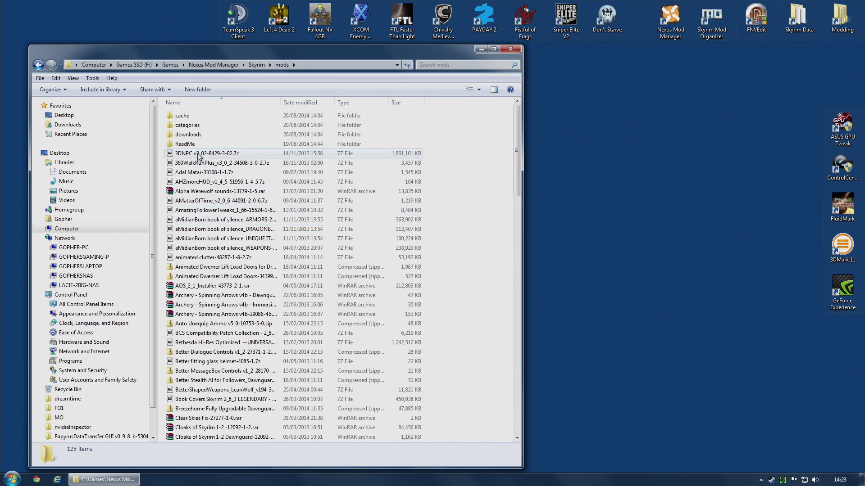
Copy all the mod archives in the mods folder, from 3DNPC through WIC Cloaks NMM, leaving out the cache, categories, downloads and ReadMe folders
{"action": "left_click", "coordinate": [198, 155]}
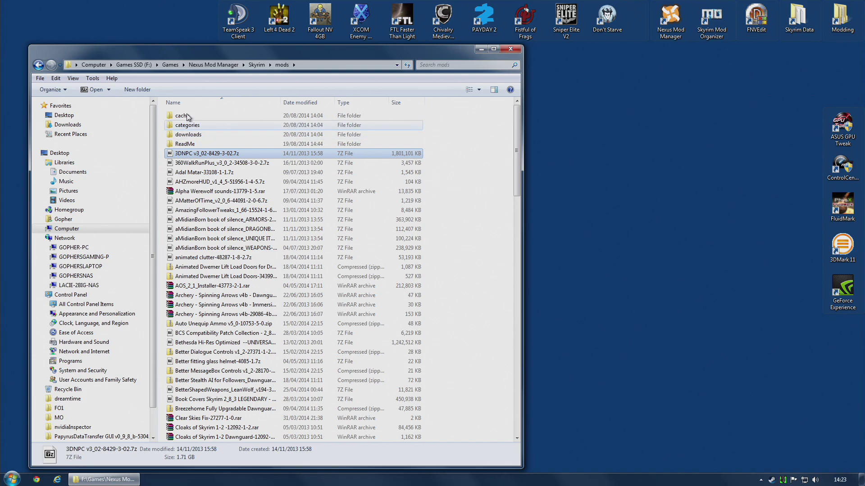
{"action": "scroll", "coordinate": [212, 216], "scroll_direction": "down", "scroll_amount": 20}
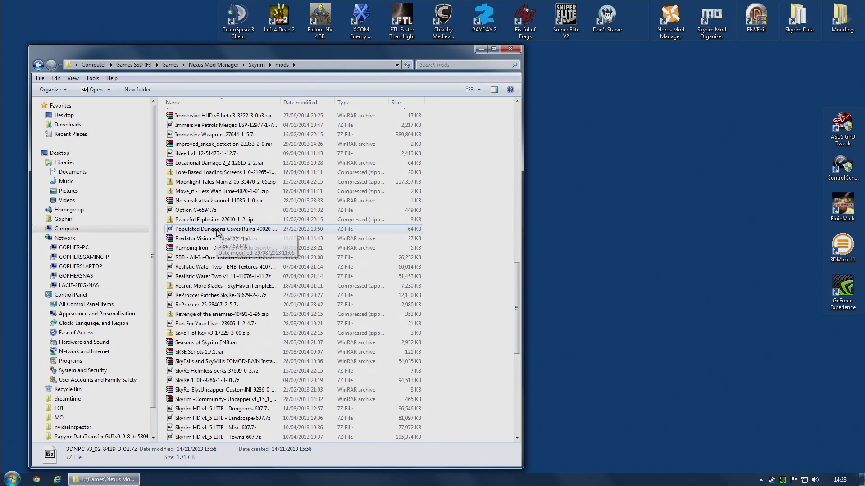
{"action": "scroll", "coordinate": [216, 233], "scroll_direction": "down", "scroll_amount": 10}
{"action": "key", "text": "ctrl+a"}
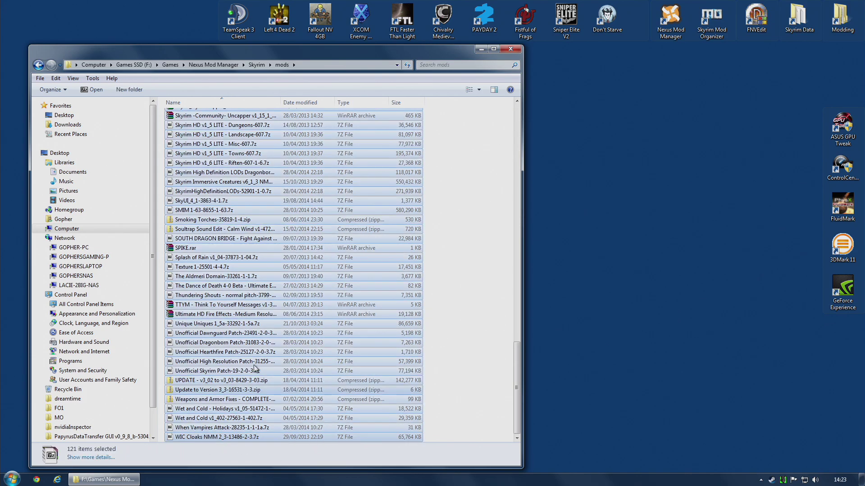
{"action": "scroll", "coordinate": [288, 331], "scroll_direction": "up", "scroll_amount": 20}
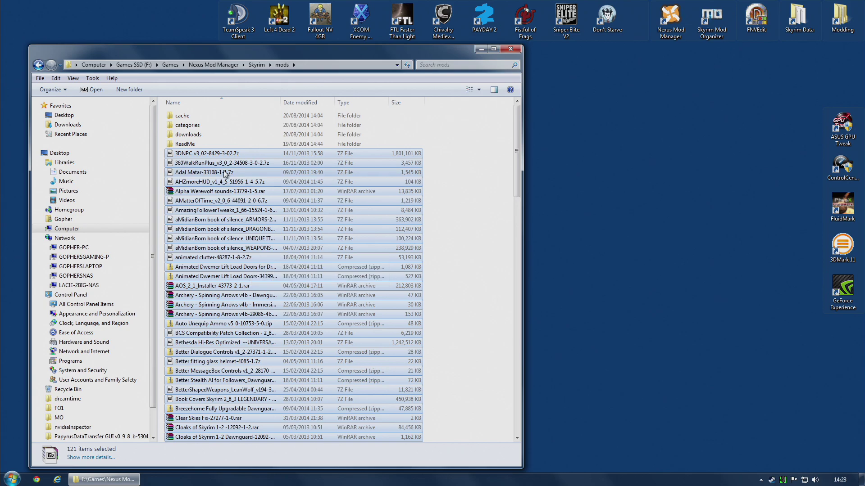
{"action": "scroll", "coordinate": [250, 251], "scroll_direction": "down", "scroll_amount": 16}
{"action": "scroll", "coordinate": [264, 287], "scroll_direction": "down", "scroll_amount": 15}
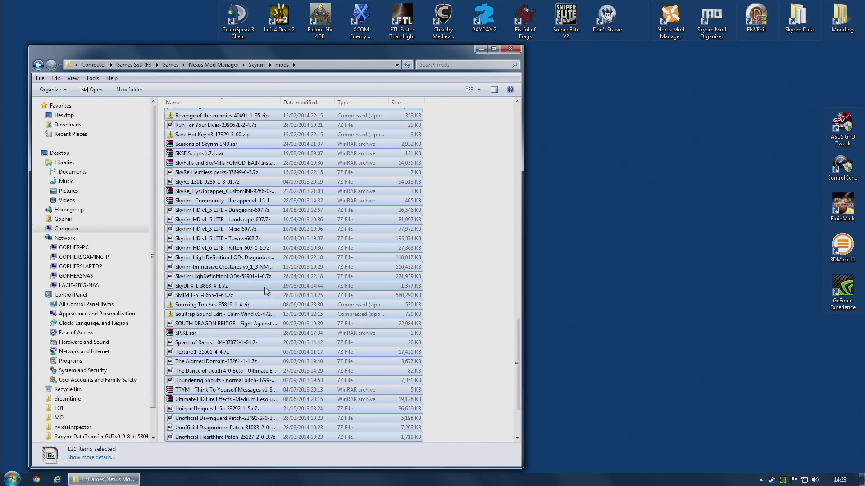
{"action": "right_click", "coordinate": [250, 278]}
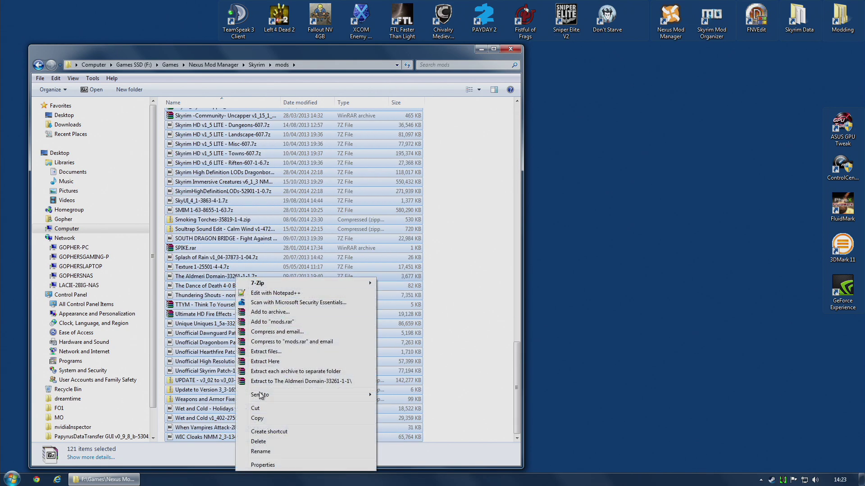
{"action": "left_click", "coordinate": [257, 418]}
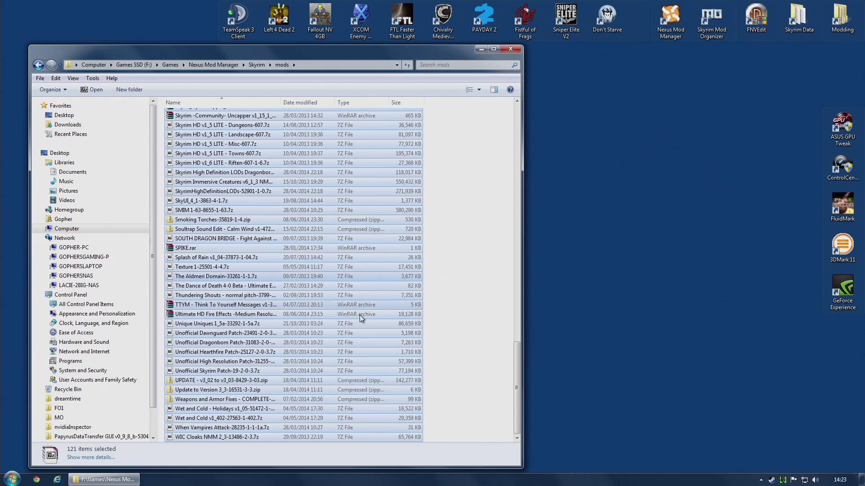
{"action": "left_click_drag", "start_coordinate": [517, 369], "coordinate": [492, 130]}
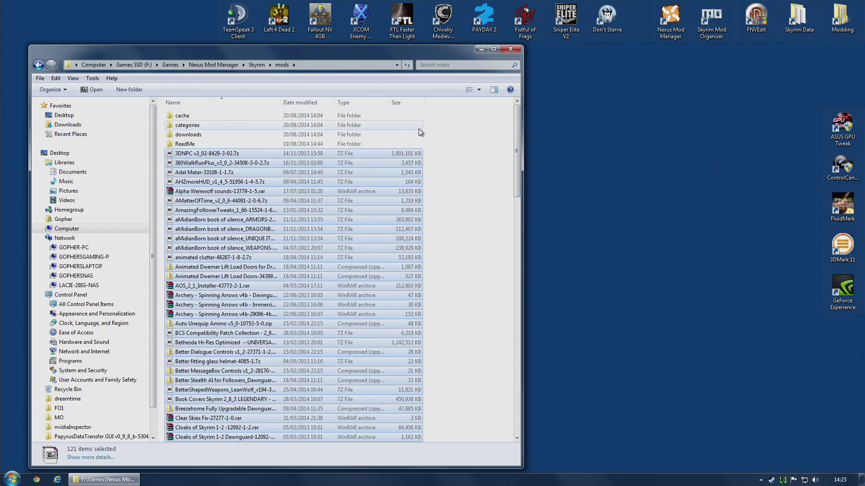
{"action": "left_click", "coordinate": [467, 188]}
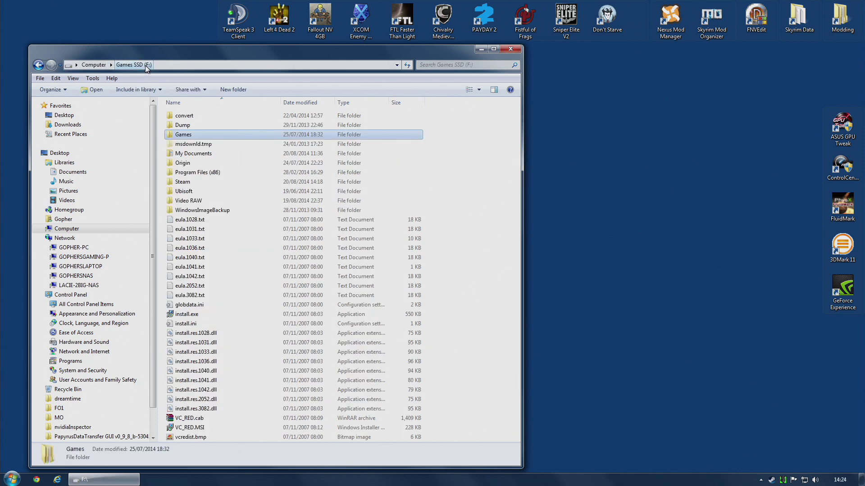
Open the Mod Organizer downloads folder inside Steam\steamapps\common\skyrim on the Games SSD (F:) drive
{"action": "double_click", "coordinate": [210, 182]}
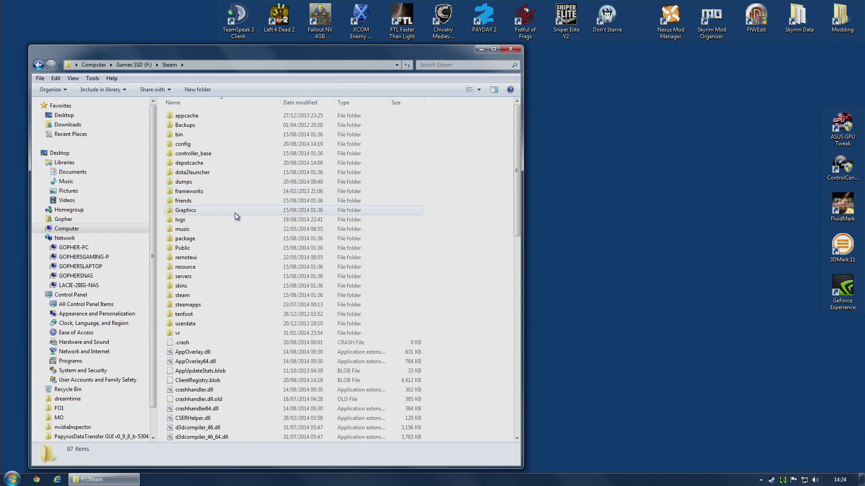
{"action": "double_click", "coordinate": [194, 305]}
{"action": "left_click", "coordinate": [187, 117]}
{"action": "double_click", "coordinate": [187, 117]}
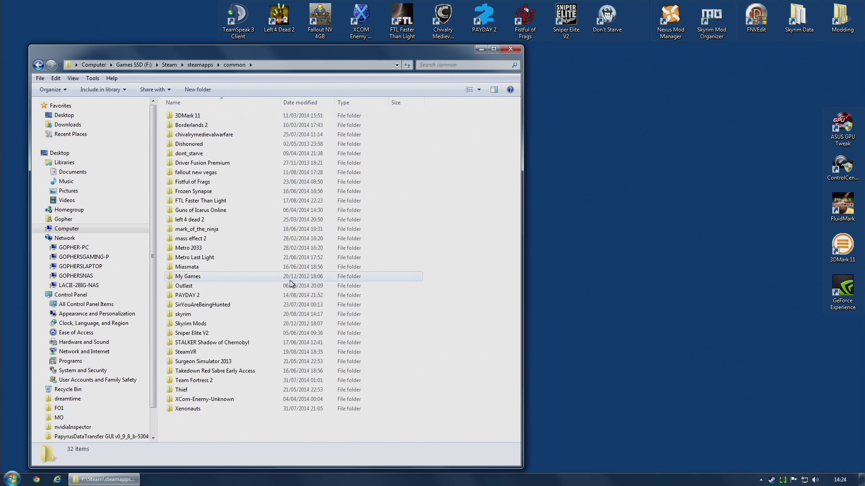
{"action": "double_click", "coordinate": [195, 314]}
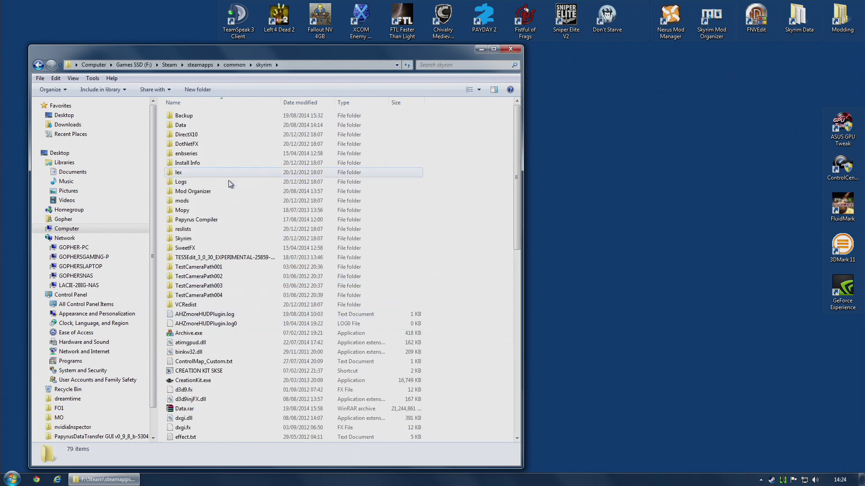
{"action": "double_click", "coordinate": [193, 191]}
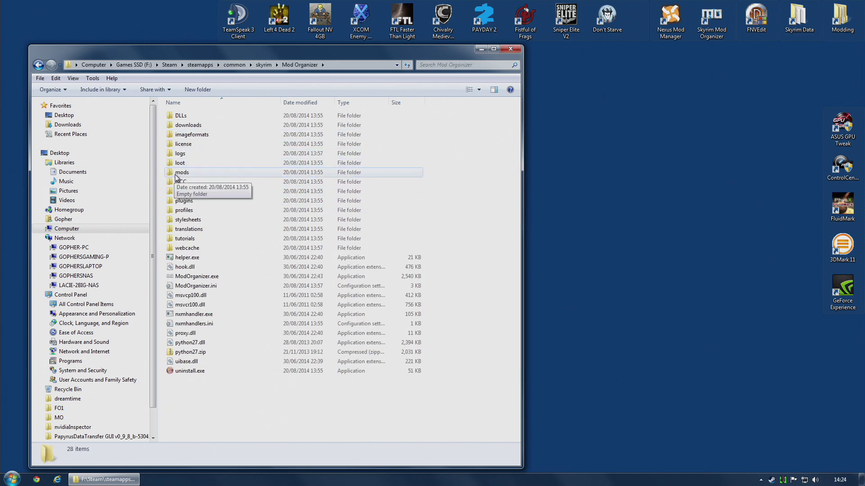
{"action": "double_click", "coordinate": [195, 126]}
Paste the copied mod archives into Mod Organizer's downloads folder and close the folder window
{"action": "right_click", "coordinate": [215, 180]}
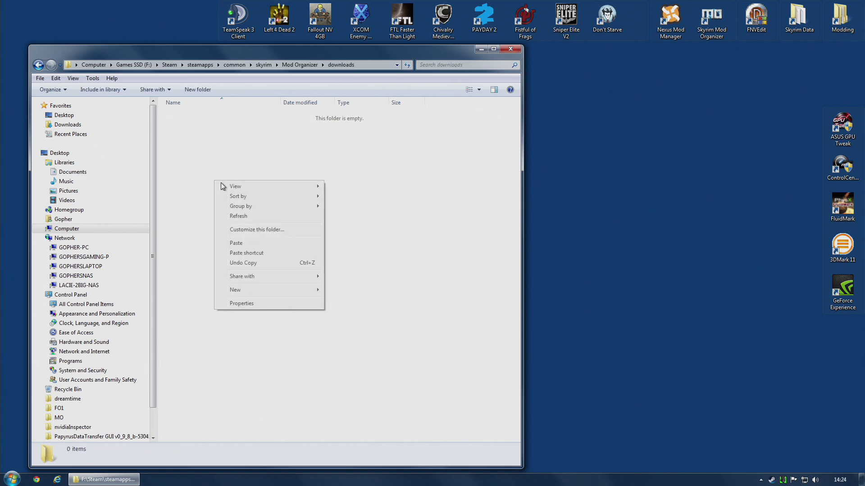
{"action": "left_click", "coordinate": [251, 243]}
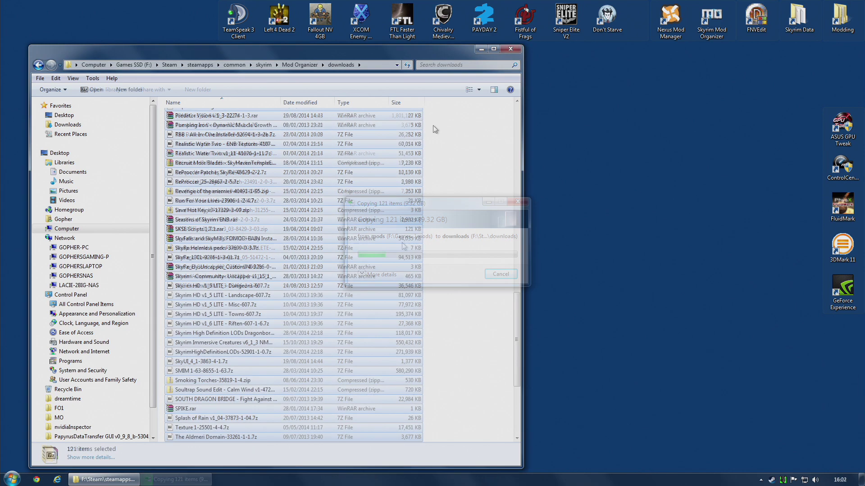
{"action": "left_click", "coordinate": [510, 49]}
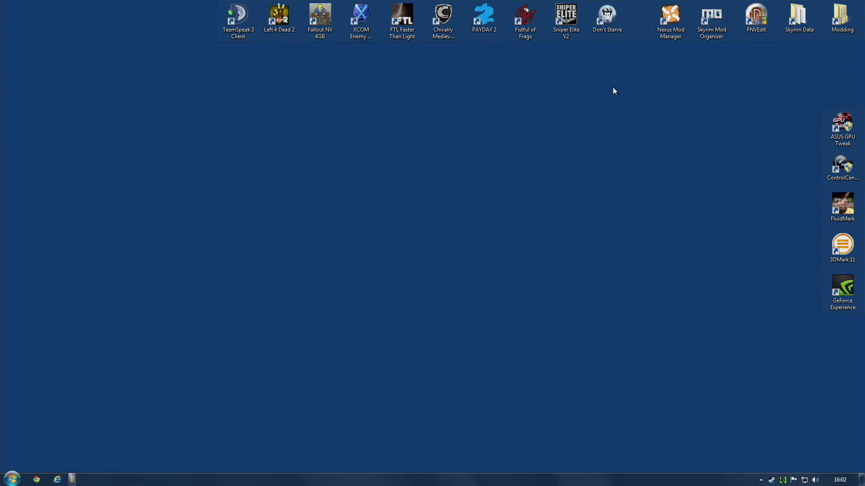
Launch Skyrim Mod Organizer and order its mod list as Dawnguard, HearthFires, Dragonborn, HighResTexturePack01, HighResTexturePack02, HighResTexturePack03
{"action": "double_click", "coordinate": [712, 18]}
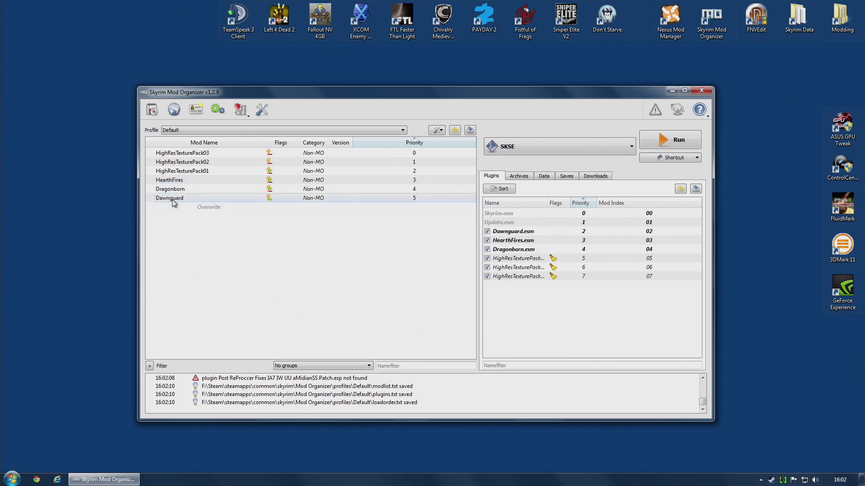
{"action": "left_click_drag", "start_coordinate": [173, 204], "coordinate": [183, 153]}
{"action": "left_click_drag", "start_coordinate": [183, 199], "coordinate": [183, 159]}
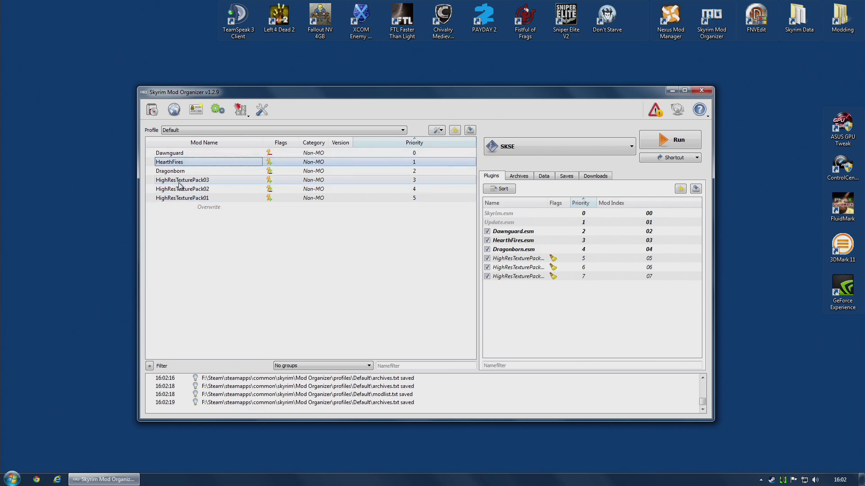
{"action": "mouse_move", "coordinate": [183, 198]}
{"action": "left_mouse_down"}
{"action": "mouse_move", "coordinate": [181, 177]}
{"action": "mouse_move", "coordinate": [197, 189]}
{"action": "left_mouse_up"}
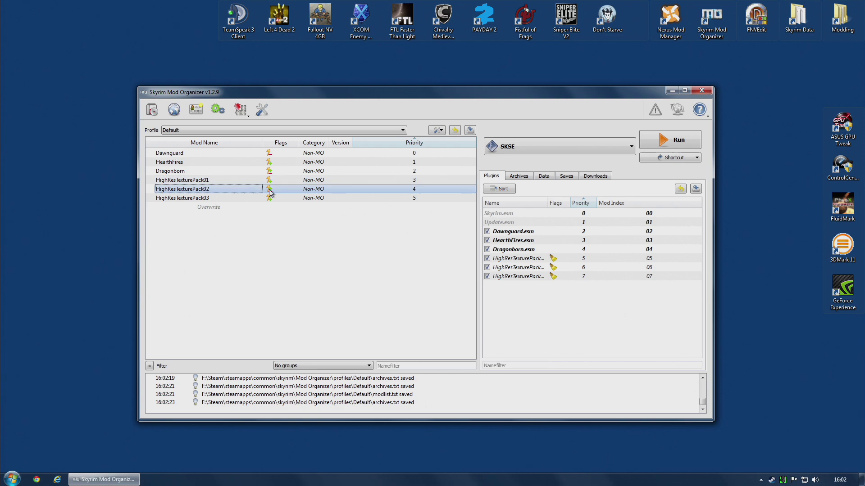
Disable the three HighResTexturePack plugins in the plugin list, keeping the Dawnguard, HearthFires and Dragonborn masters enabled
{"action": "left_click", "coordinate": [525, 177]}
{"action": "left_click", "coordinate": [492, 176]}
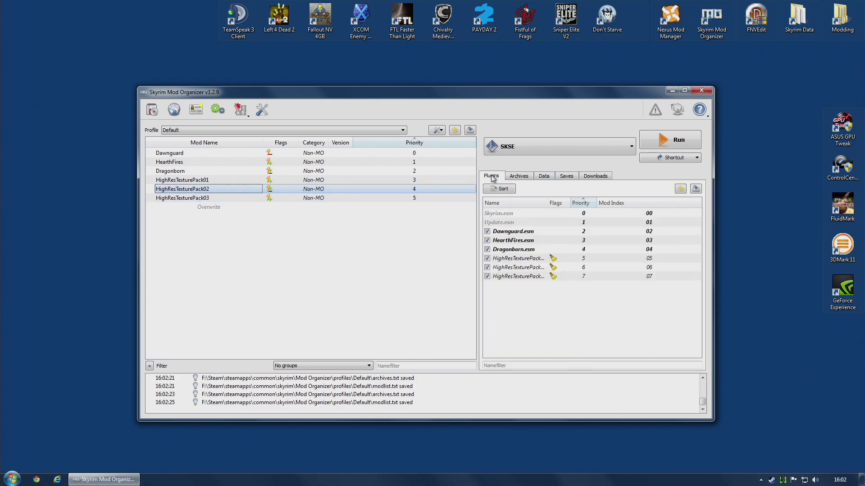
{"action": "left_click", "coordinate": [487, 268]}
{"action": "left_click", "coordinate": [487, 276]}
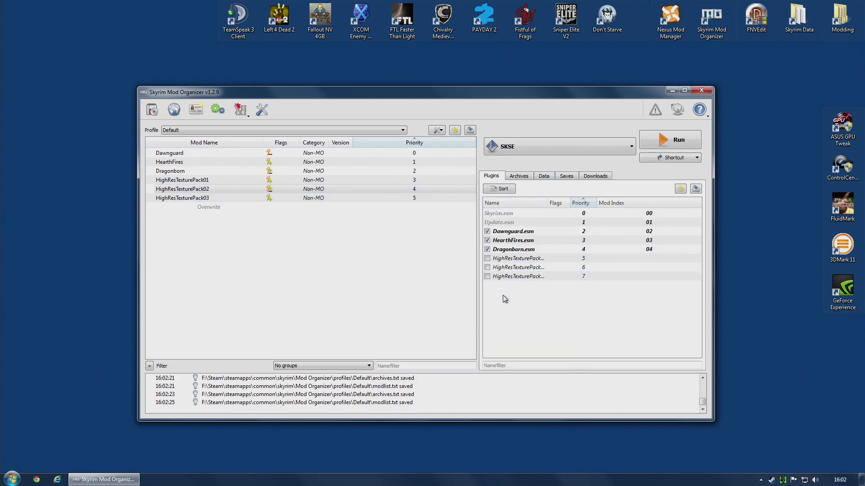
Show the downloaded archives from the start of the list and query the missing info for The Aldmeri Domain-33261-1-1.7z
{"action": "left_click", "coordinate": [602, 177]}
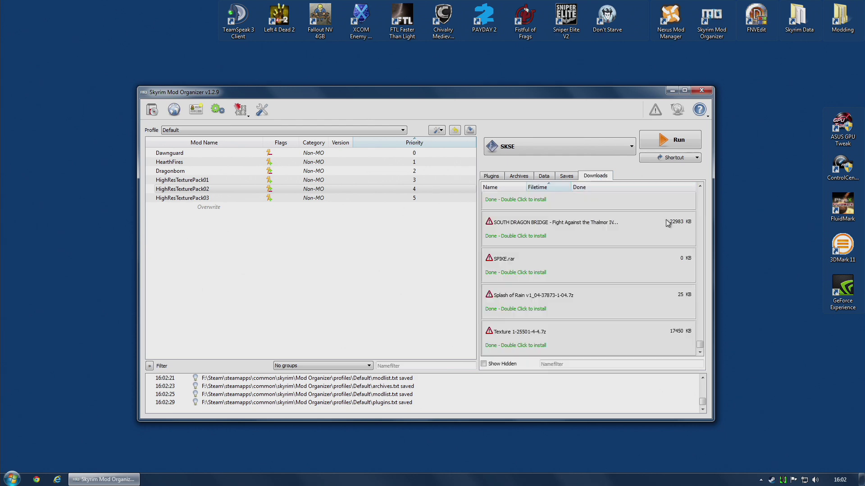
{"action": "left_click_drag", "start_coordinate": [699, 346], "coordinate": [706, 194]}
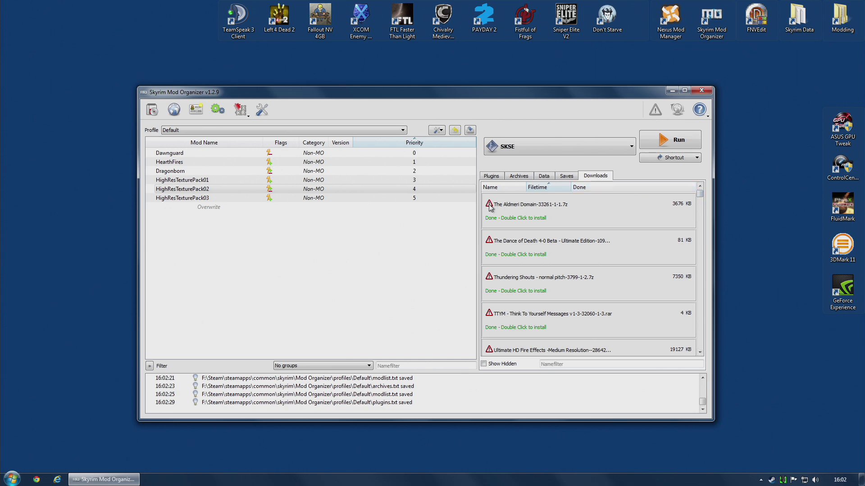
{"action": "mouse_move", "coordinate": [490, 207]}
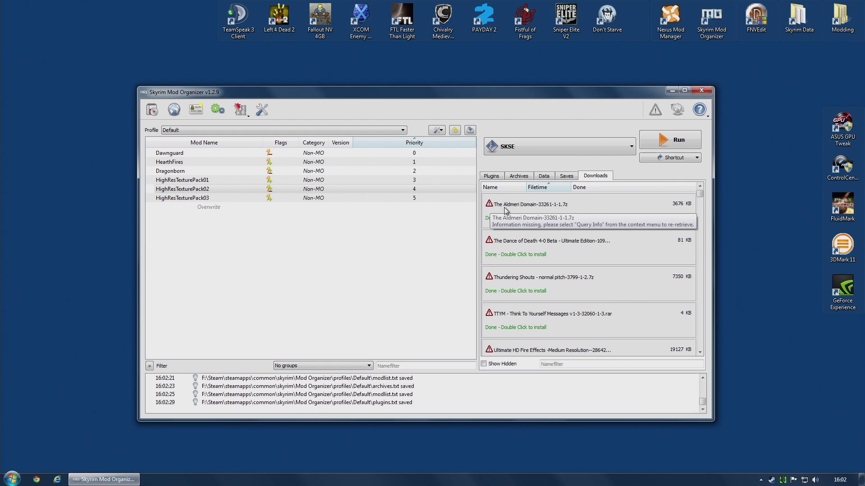
{"action": "right_click", "coordinate": [504, 207]}
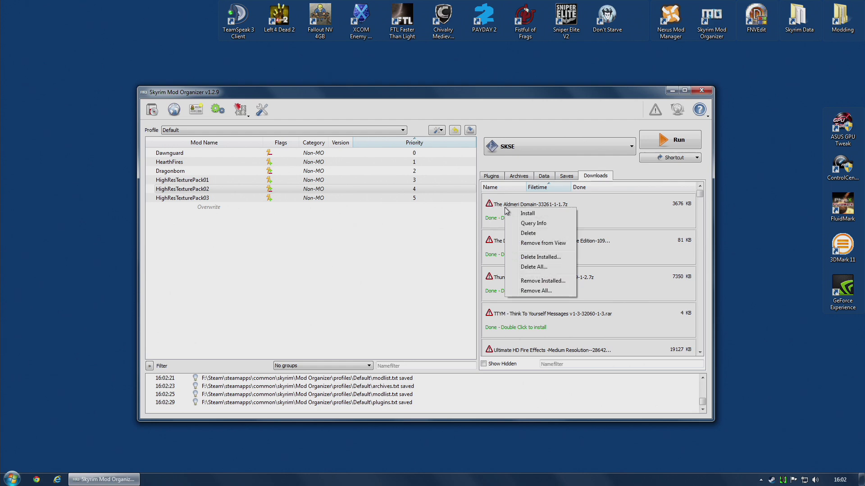
{"action": "left_click", "coordinate": [532, 224]}
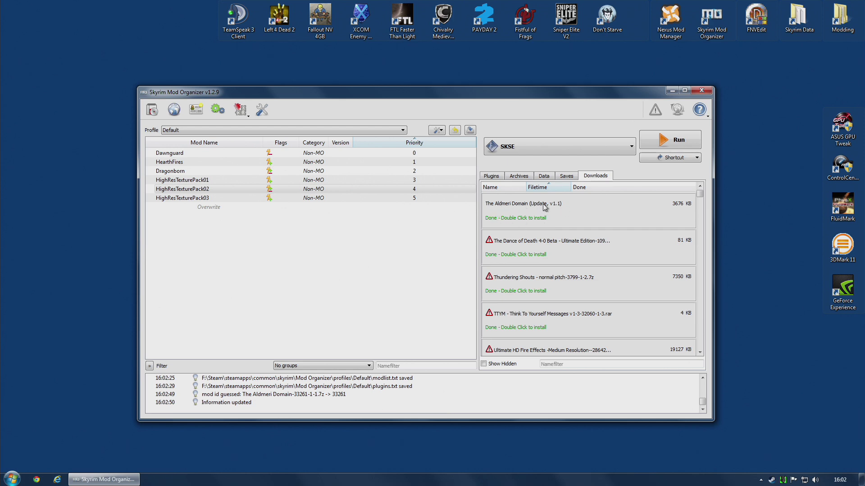
Query the missing info for The Dance of Death 4-0 Beta - Ultimate Edition, then continue with Thundering Shouts
{"action": "right_click", "coordinate": [549, 244]}
{"action": "left_click", "coordinate": [559, 260]}
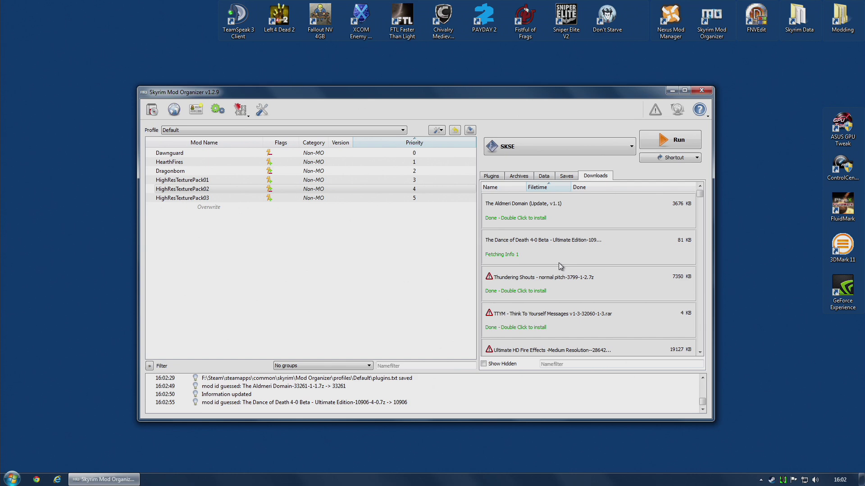
{"action": "right_click", "coordinate": [531, 288]}
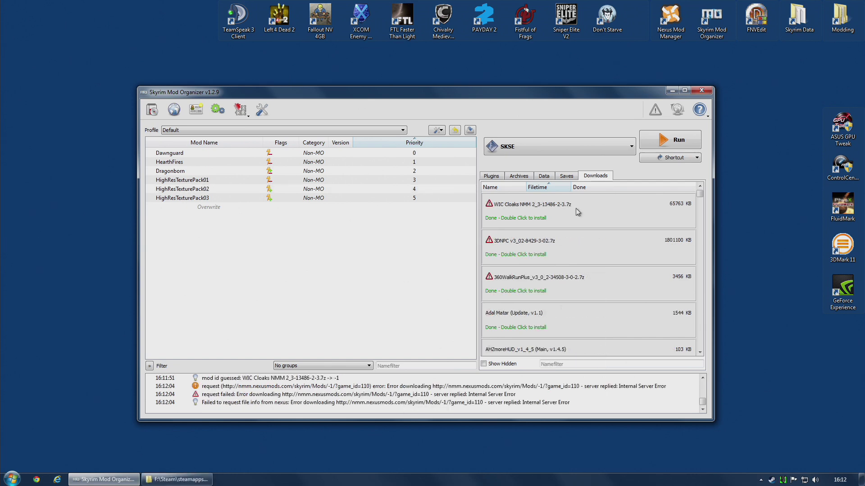
Query the missing info for WIC Cloaks NMM 2_3-13486-2-3.7z, decline the suggested IDs and enter mod ID 13486 manually
{"action": "right_click", "coordinate": [576, 209]}
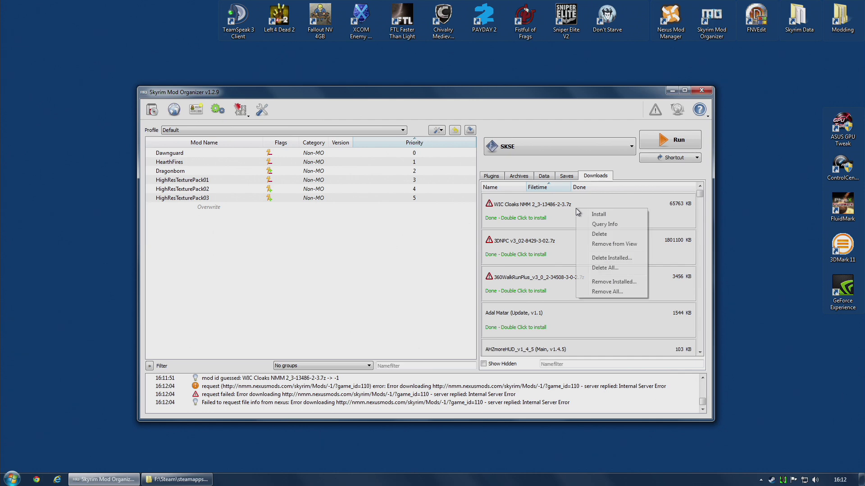
{"action": "left_click", "coordinate": [611, 225]}
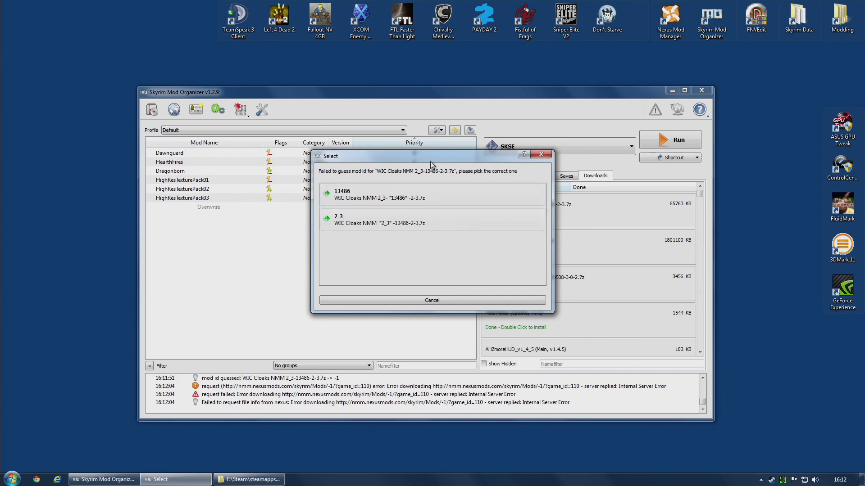
{"action": "left_click_drag", "start_coordinate": [430, 162], "coordinate": [215, 165]}
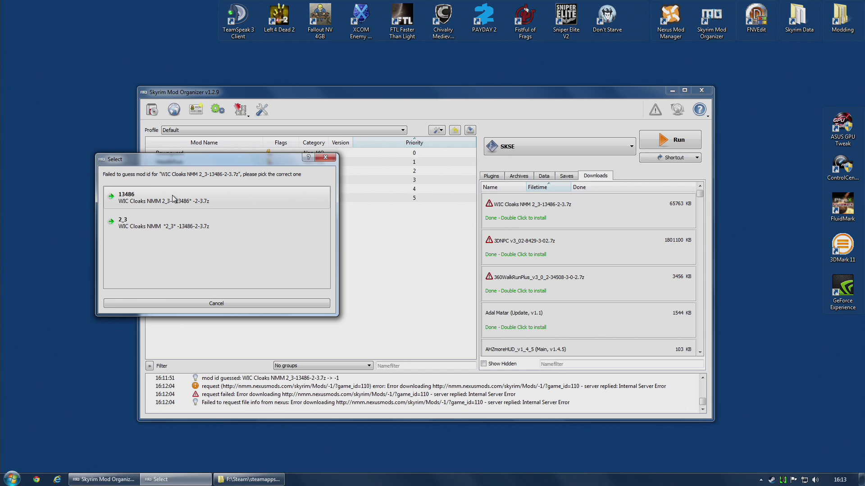
{"action": "left_click", "coordinate": [220, 307]}
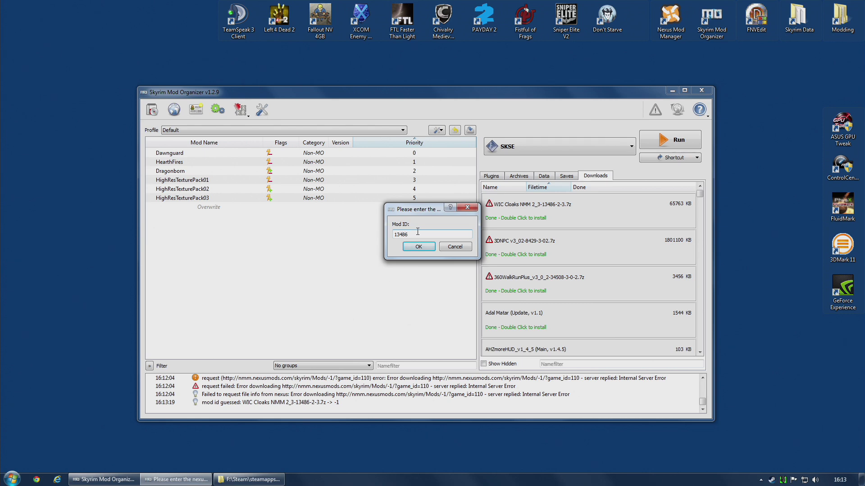
Look up the mod ID on the Winter Is Coming - Cloaks Nexus page through Nexus Mod Manager and confirm 13486 in Mod Organizer
{"action": "double_click", "coordinate": [676, 27]}
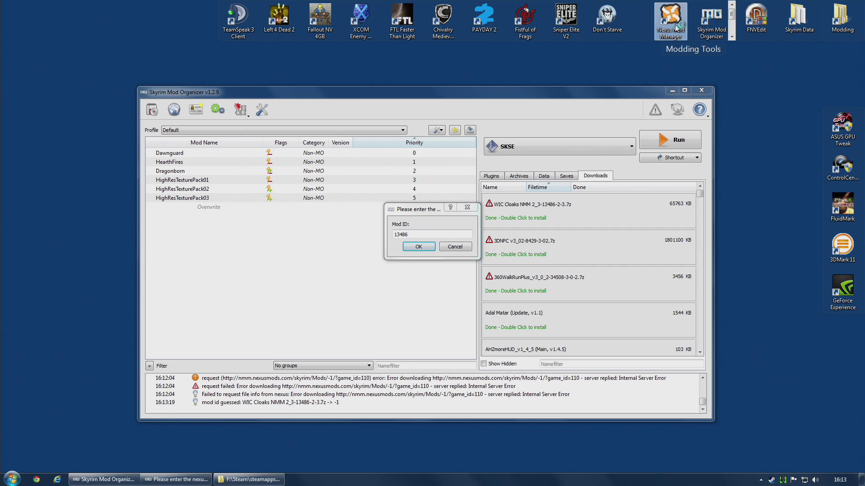
{"action": "left_click", "coordinate": [497, 285]}
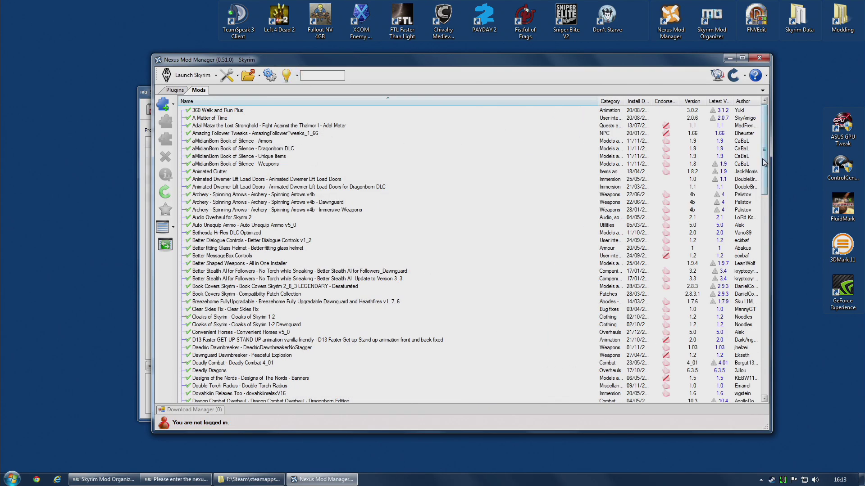
{"action": "left_click_drag", "start_coordinate": [765, 163], "coordinate": [763, 385]}
{"action": "left_click", "coordinate": [227, 395]}
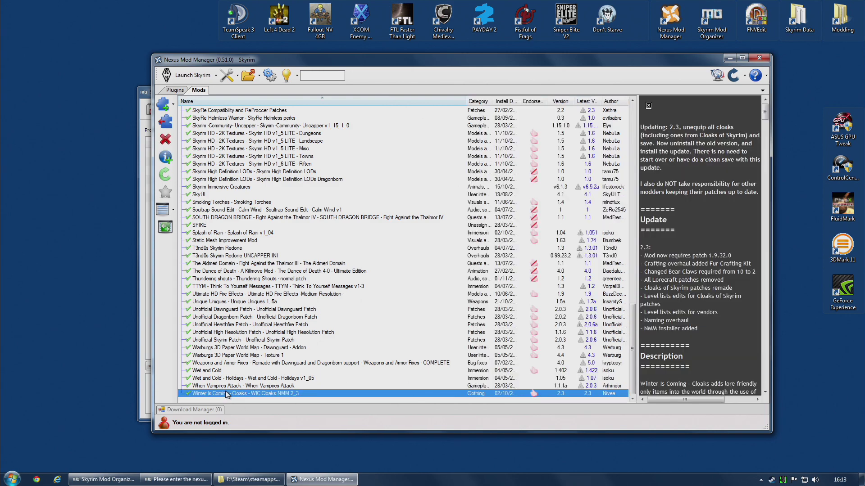
{"action": "left_click", "coordinate": [588, 394]}
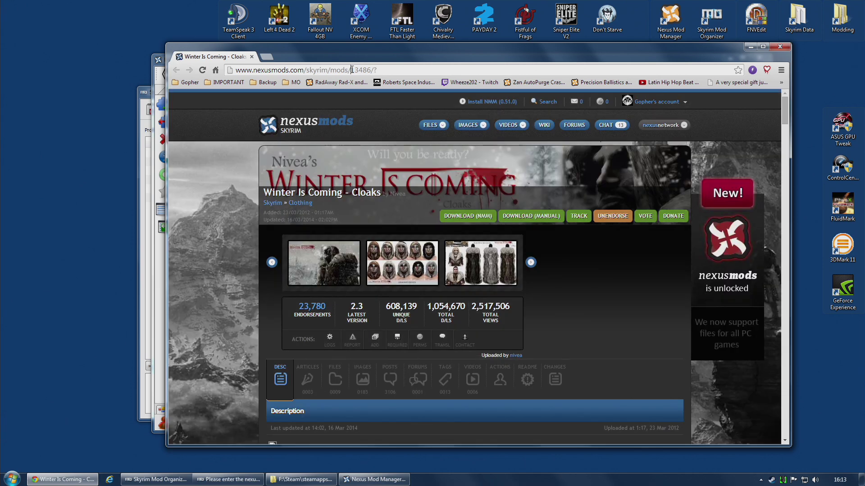
{"action": "left_click_drag", "start_coordinate": [352, 69], "coordinate": [410, 41]}
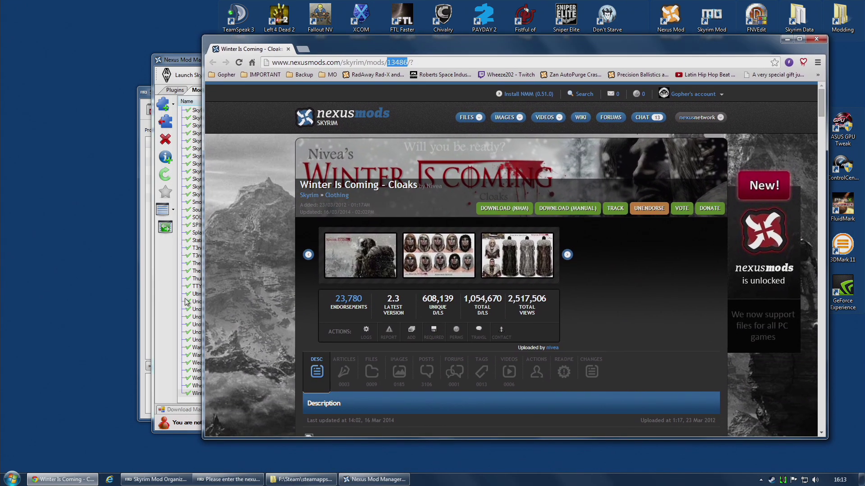
{"action": "left_click", "coordinate": [232, 480]}
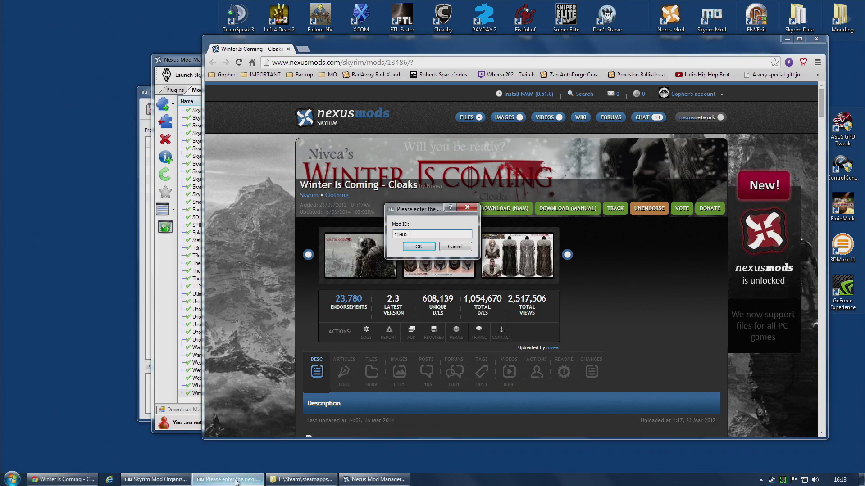
{"action": "left_click", "coordinate": [418, 247]}
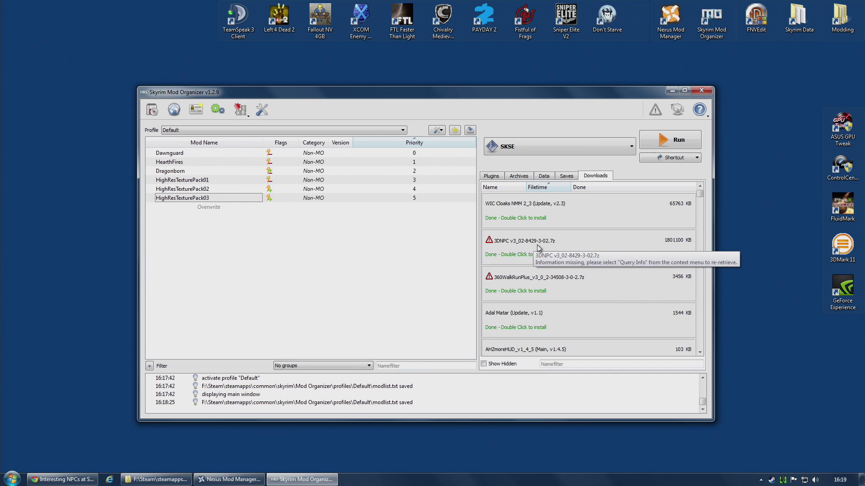
{"action": "right_click", "coordinate": [539, 247]}
{"action": "left_click", "coordinate": [568, 259]}
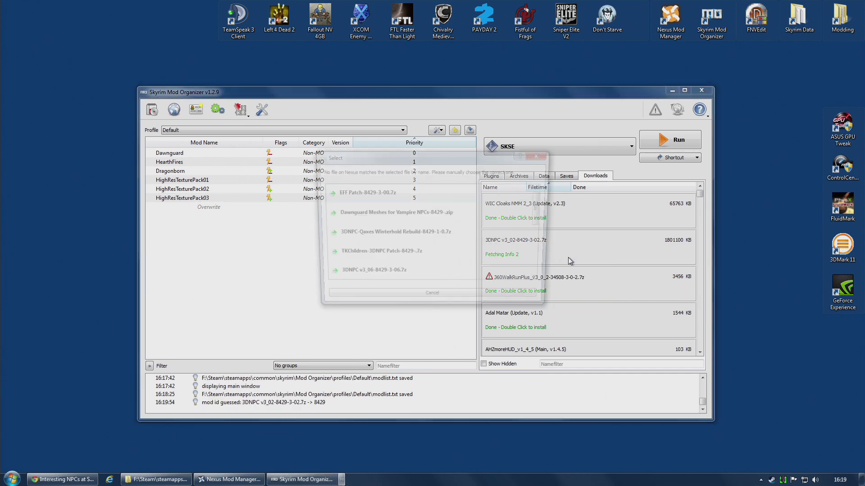
{"action": "left_click_drag", "start_coordinate": [542, 198], "coordinate": [556, 252]}
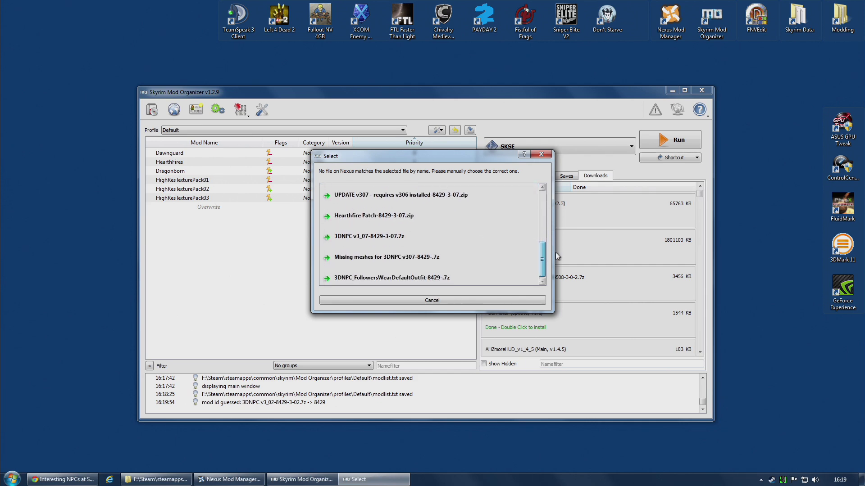
{"action": "left_click", "coordinate": [442, 300]}
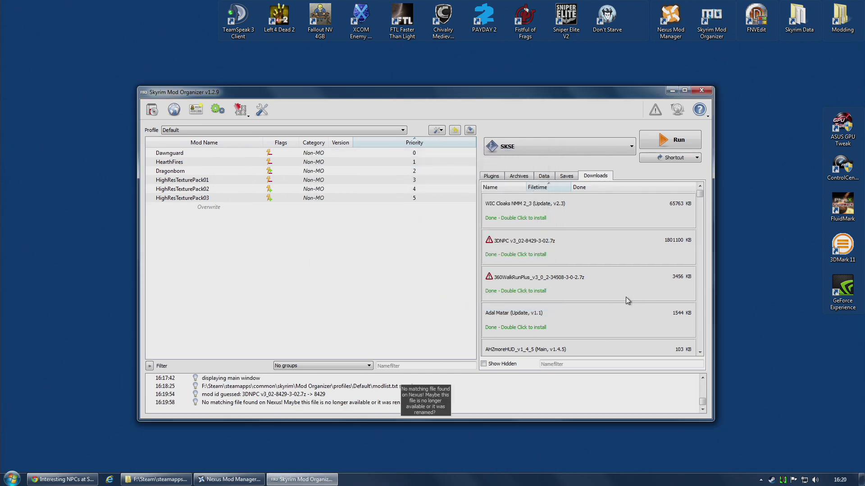
Query the missing info for 3DNPC v3_02-8429-3-02.7z, check the mod in Nexus Mod Manager and choose 3DNPC v3_07-8429-3-07.7z as its match
{"action": "right_click", "coordinate": [521, 246]}
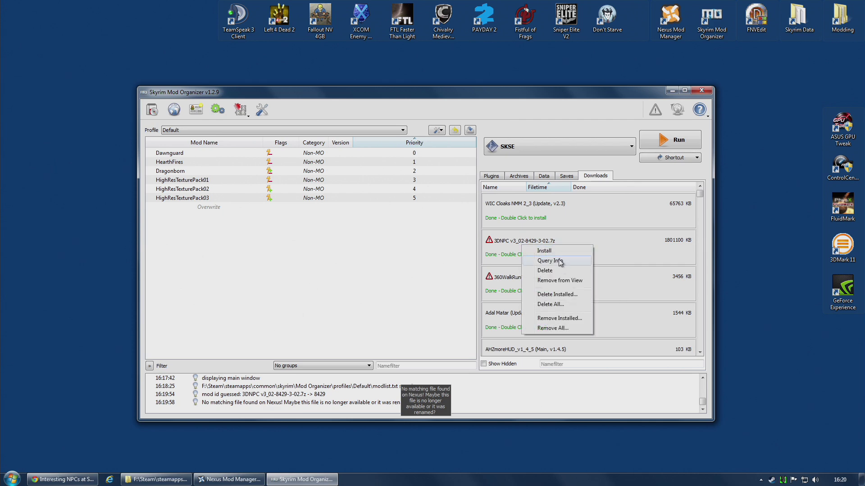
{"action": "left_click", "coordinate": [558, 262]}
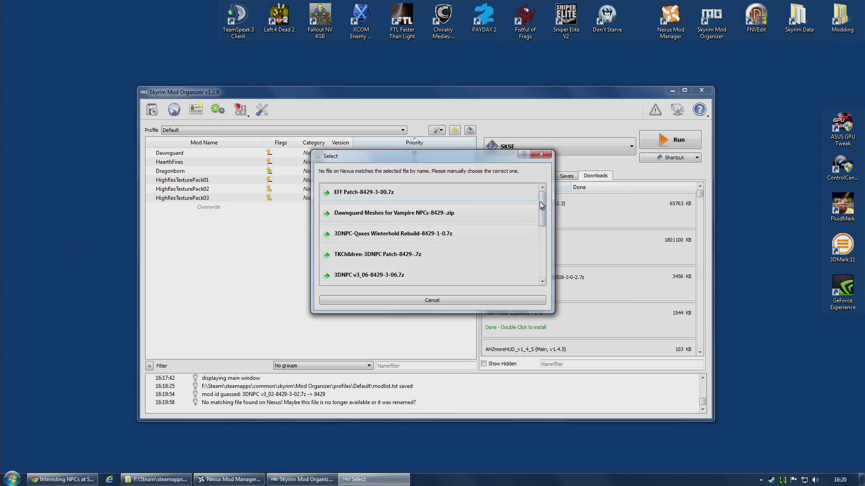
{"action": "left_click_drag", "start_coordinate": [541, 206], "coordinate": [553, 254]}
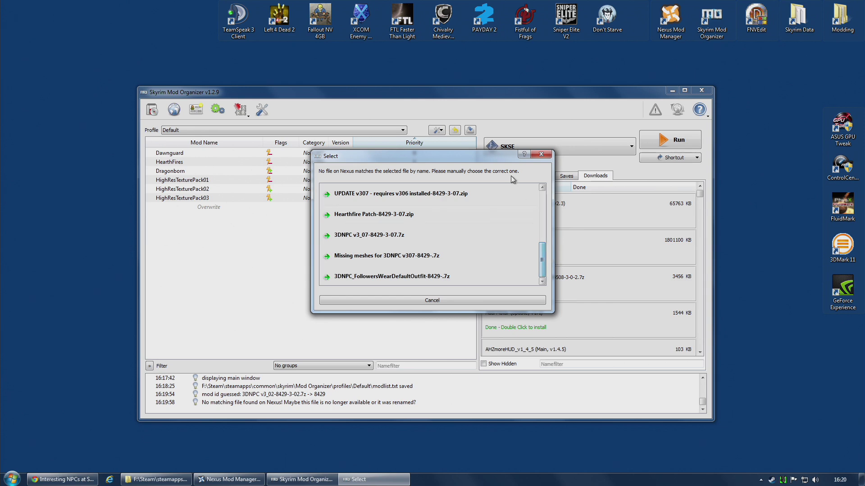
{"action": "left_click_drag", "start_coordinate": [495, 156], "coordinate": [277, 179]}
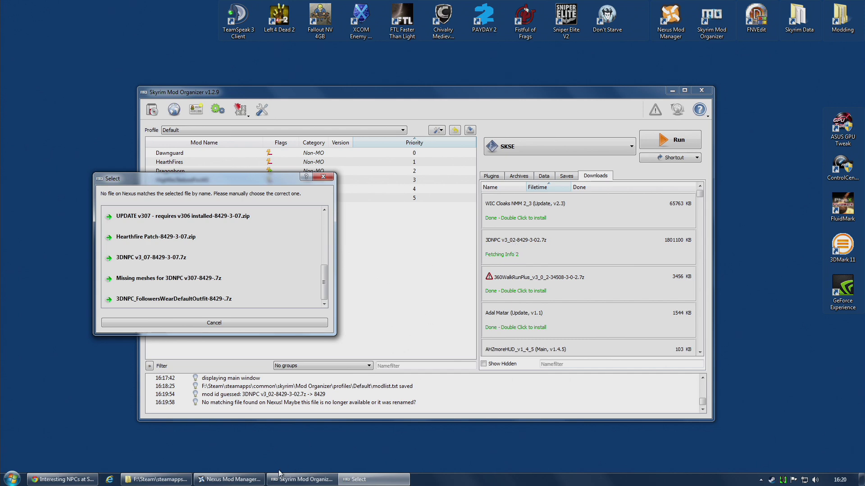
{"action": "left_click", "coordinate": [234, 479]}
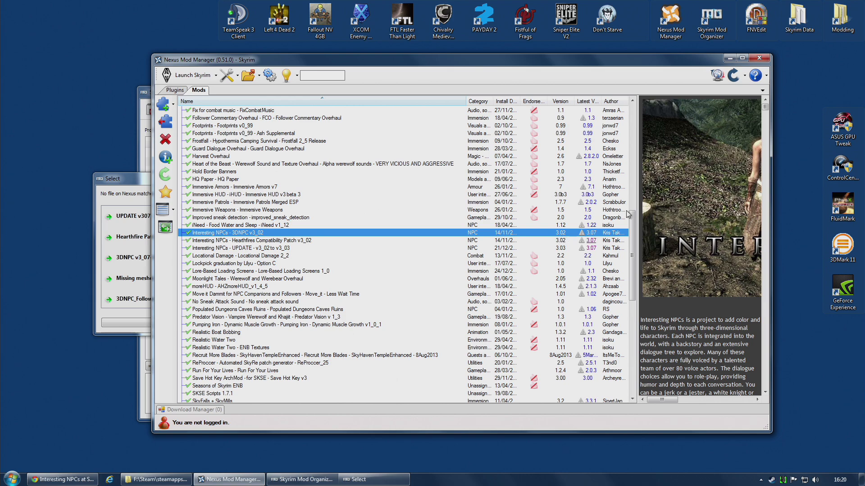
{"action": "left_click", "coordinate": [729, 58]}
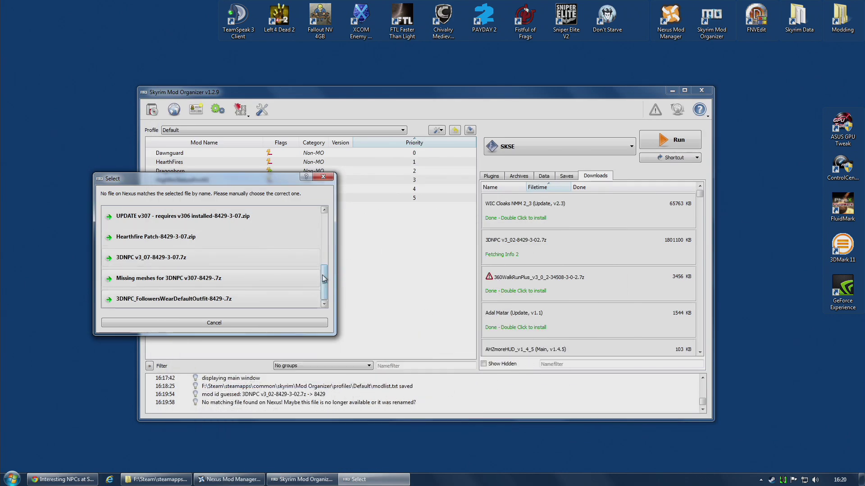
{"action": "mouse_move", "coordinate": [323, 281]}
{"action": "left_mouse_down"}
{"action": "mouse_move", "coordinate": [325, 225]}
{"action": "mouse_move", "coordinate": [333, 282]}
{"action": "left_mouse_up"}
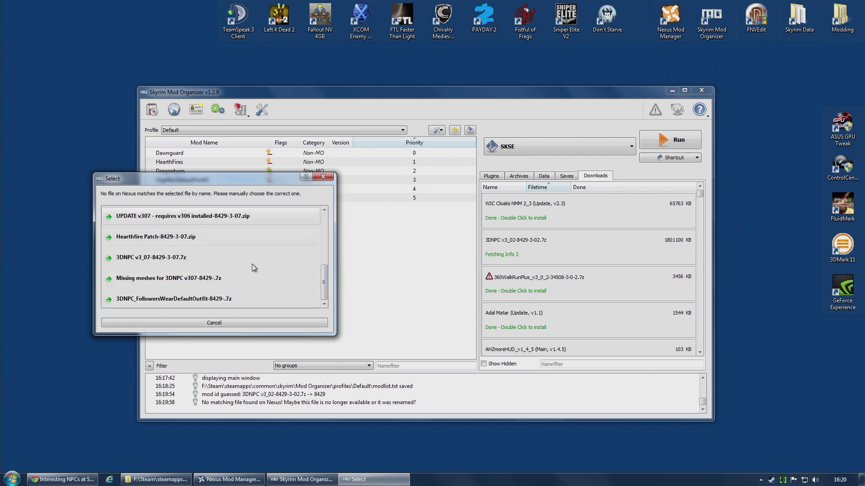
{"action": "mouse_move", "coordinate": [325, 282]}
{"action": "left_mouse_down"}
{"action": "mouse_move", "coordinate": [326, 268]}
{"action": "mouse_move", "coordinate": [337, 281]}
{"action": "mouse_move", "coordinate": [315, 251]}
{"action": "mouse_move", "coordinate": [328, 278]}
{"action": "mouse_move", "coordinate": [318, 282]}
{"action": "left_mouse_up"}
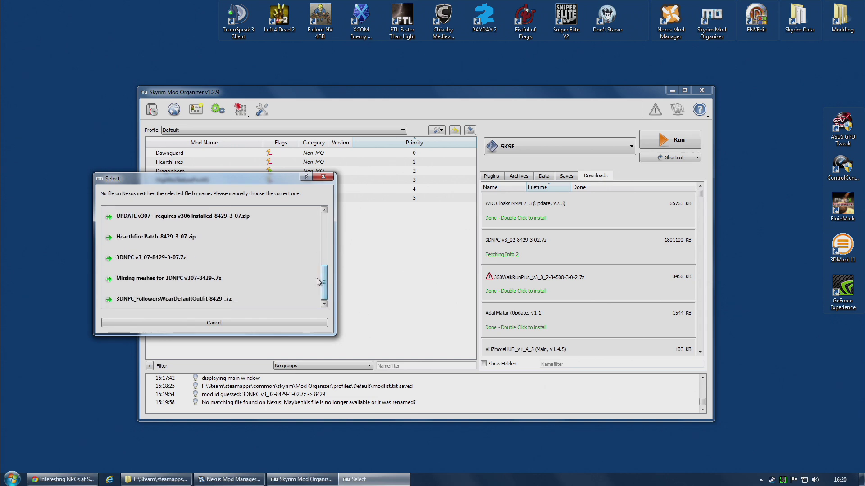
{"action": "left_click", "coordinate": [182, 263]}
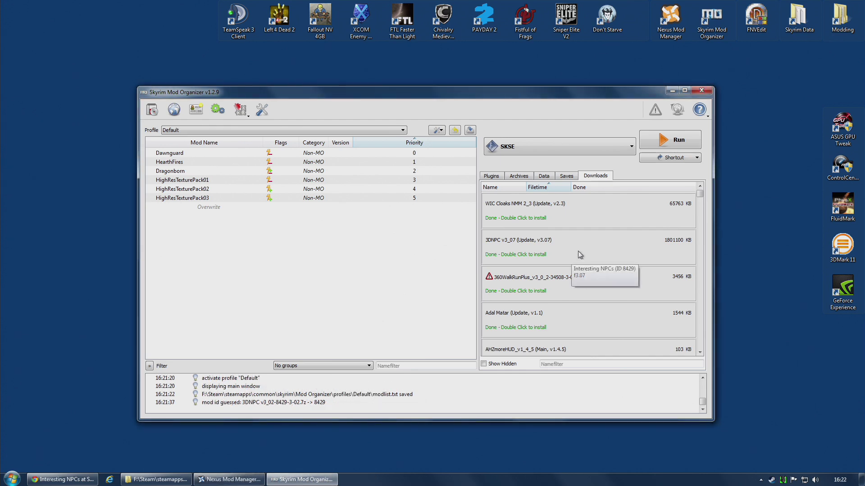
Open 3DNPC v3_02-8429-3-02.7z.meta from Mod Organizer's downloads folder in Notepad++
{"action": "right_click", "coordinate": [558, 251]}
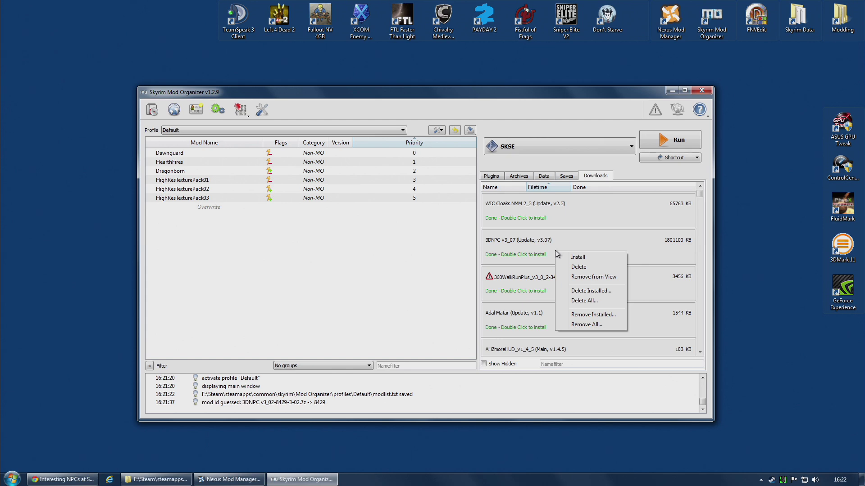
{"action": "left_click", "coordinate": [177, 482]}
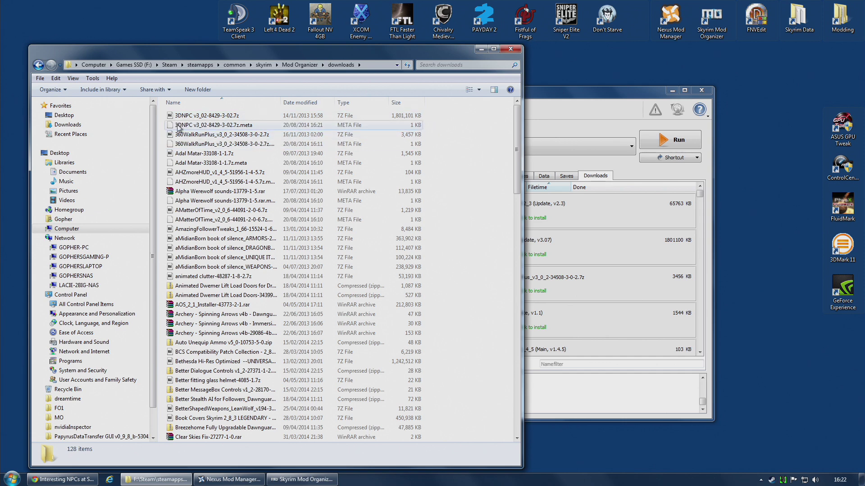
{"action": "right_click", "coordinate": [237, 127]}
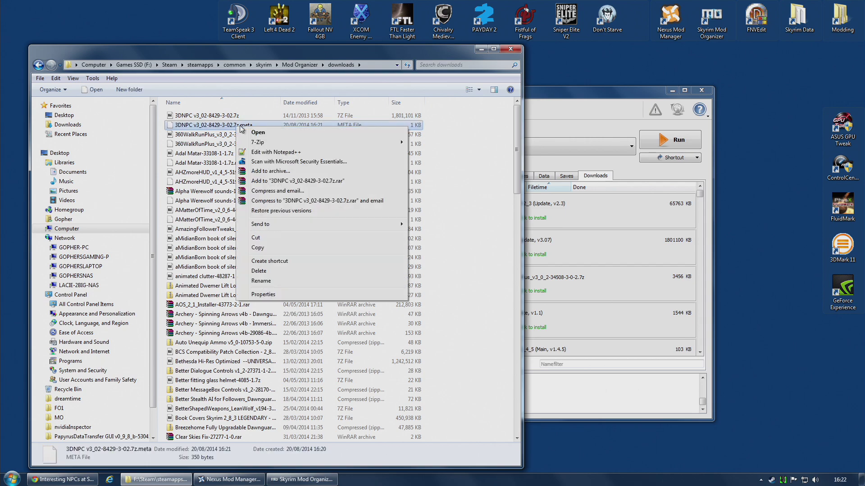
{"action": "left_click", "coordinate": [278, 153]}
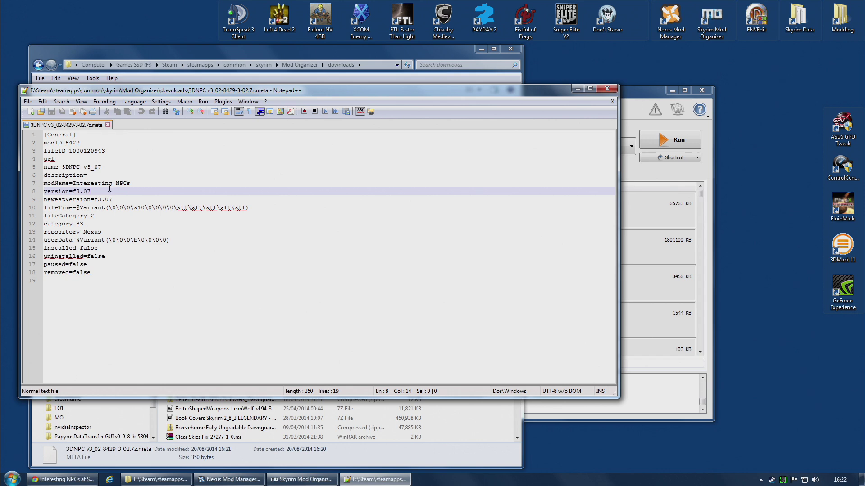
Set the meta file's version to f3.02 and its name to 3DNPC v3_02, save it and close the editor
{"action": "key", "text": "BackSpace"}
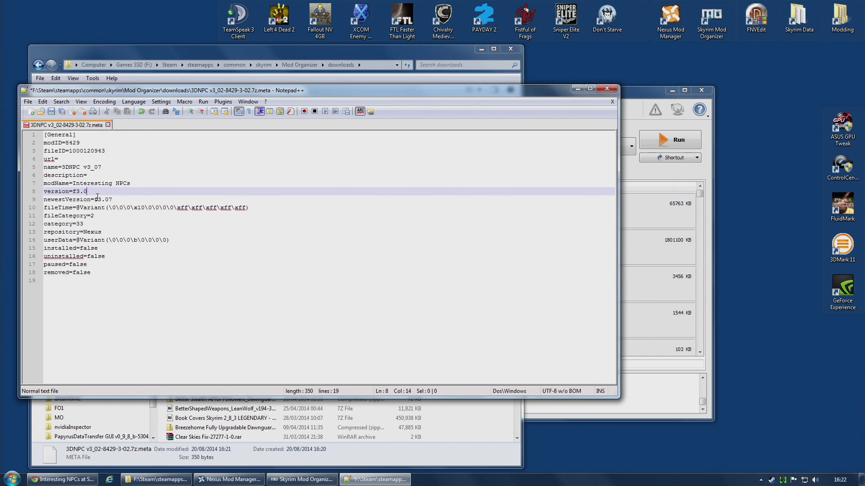
{"action": "left_click_drag", "start_coordinate": [99, 168], "coordinate": [102, 168]}
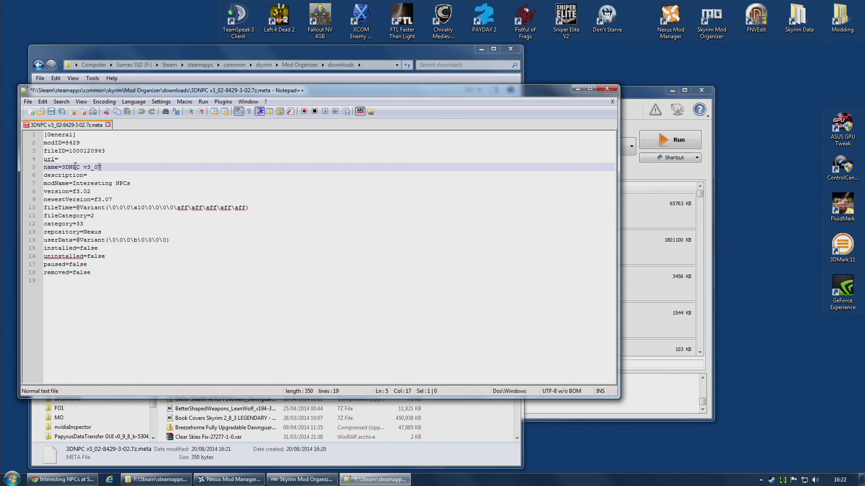
{"action": "type", "text": "2"}
{"action": "key", "text": "ctrl+s"}
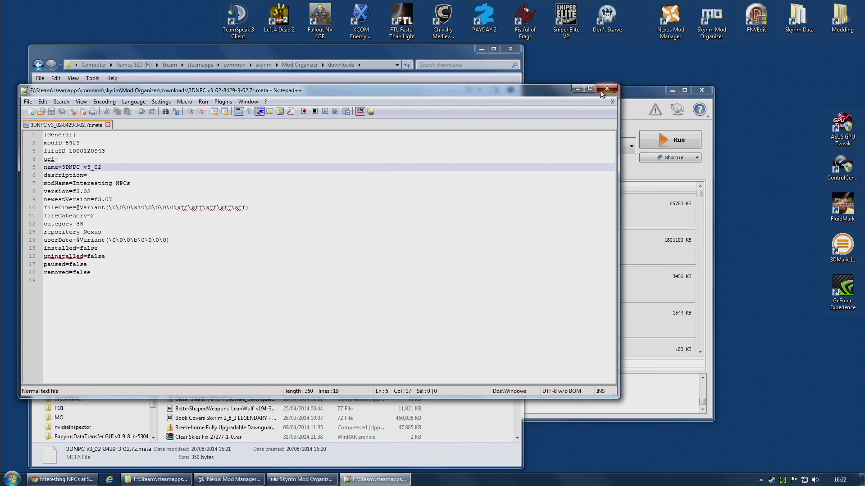
{"action": "left_click", "coordinate": [601, 89]}
Restart Skyrim Mod Organizer and check the edited 3DNPC entry among the downloaded archives
{"action": "left_click", "coordinate": [583, 99]}
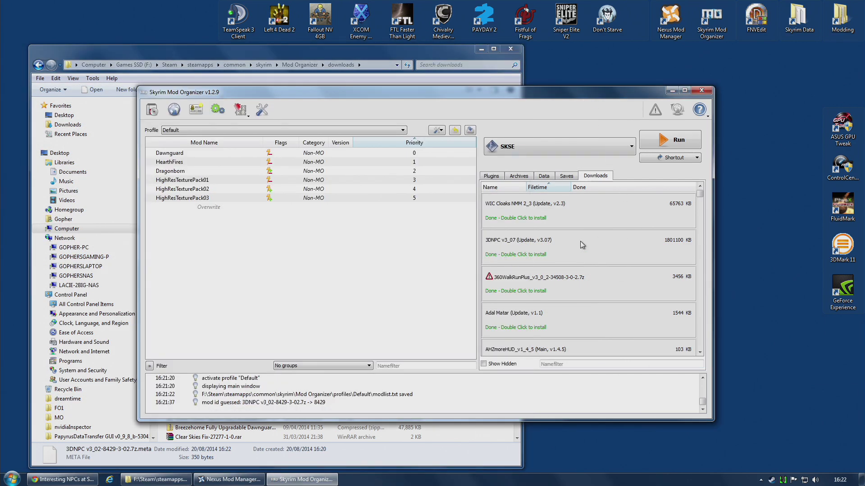
{"action": "left_click", "coordinate": [702, 90]}
{"action": "double_click", "coordinate": [712, 27]}
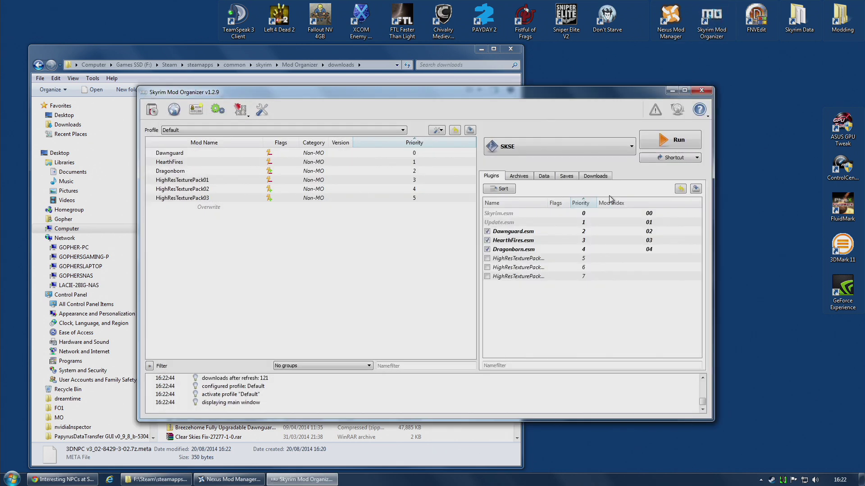
{"action": "left_click", "coordinate": [596, 176]}
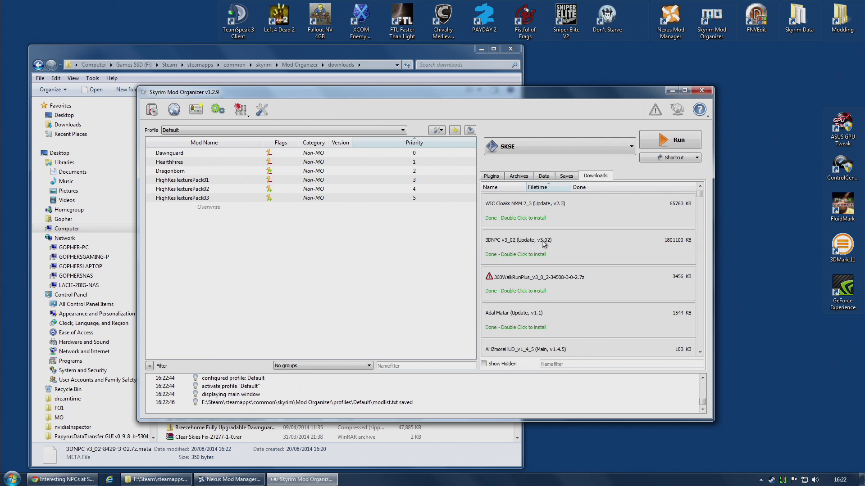
{"action": "mouse_move", "coordinate": [544, 242]}
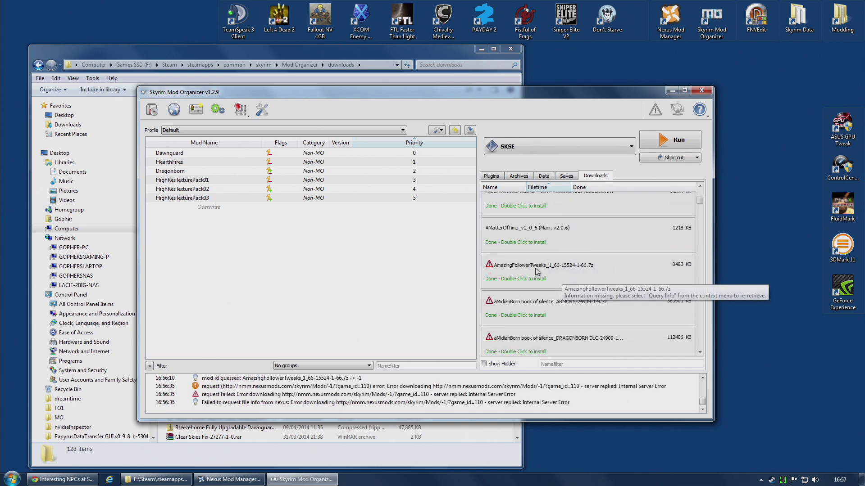
Try to query the missing info for AmazingFollowerTweaks_1_66-15524-1-66.7z, cancelling the mod choice and the mod ID prompt, and query it again
{"action": "right_click", "coordinate": [545, 271]}
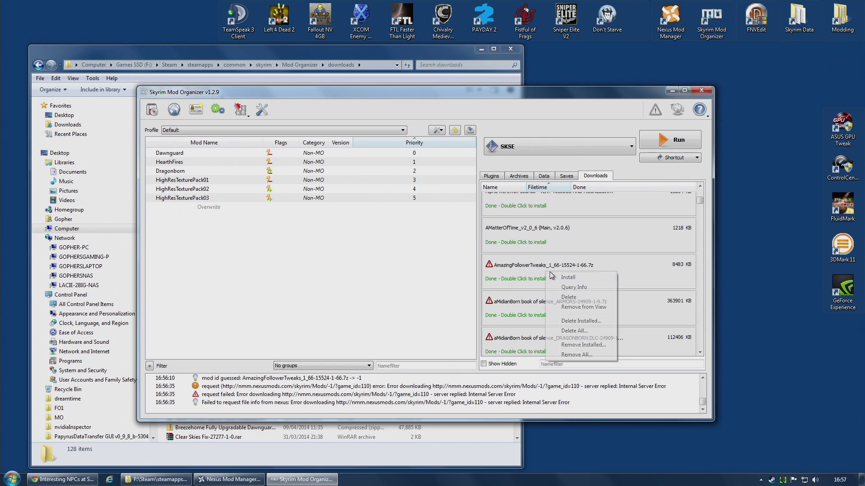
{"action": "left_click", "coordinate": [563, 287]}
{"action": "left_click", "coordinate": [439, 300]}
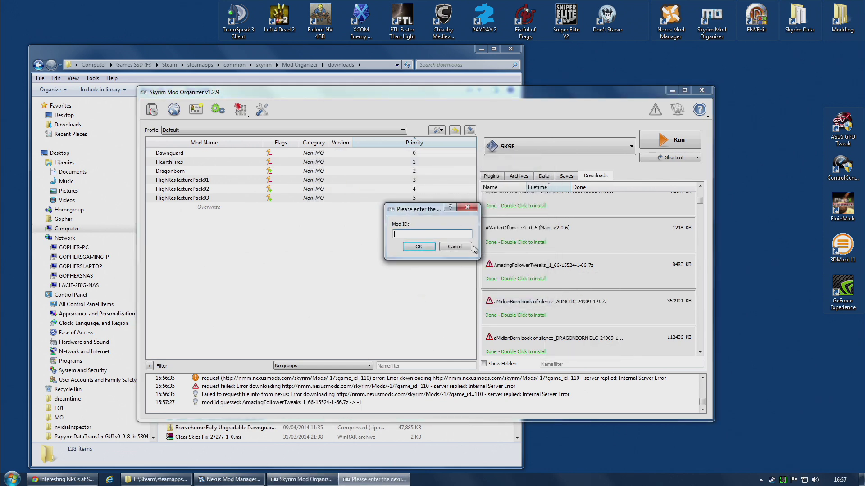
{"action": "left_click", "coordinate": [459, 247]}
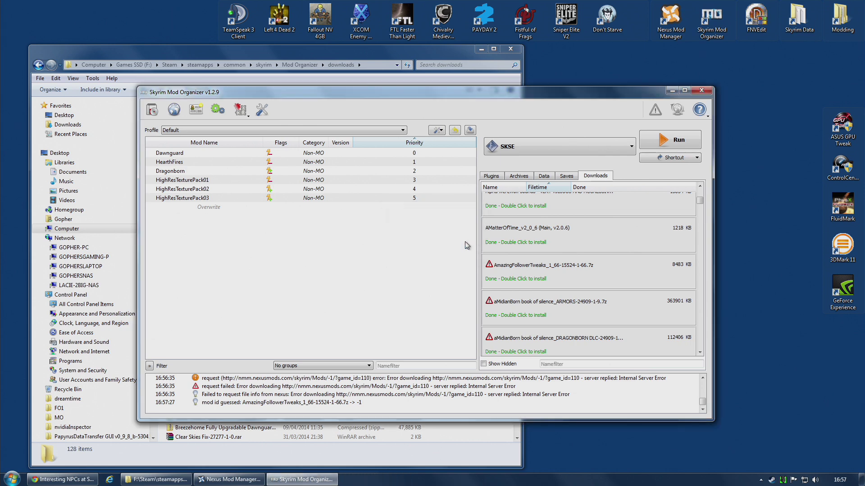
{"action": "right_click", "coordinate": [534, 276]}
{"action": "left_click", "coordinate": [559, 287]}
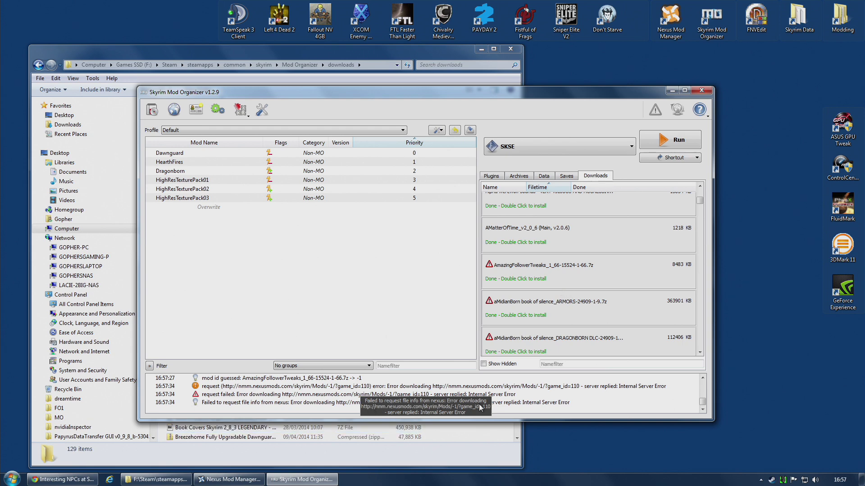
Widen the file name column of the downloads folder and delete AmazingFollowerTweaks_1_66-15524-1-66.7z.meta
{"action": "left_click", "coordinate": [353, 50]}
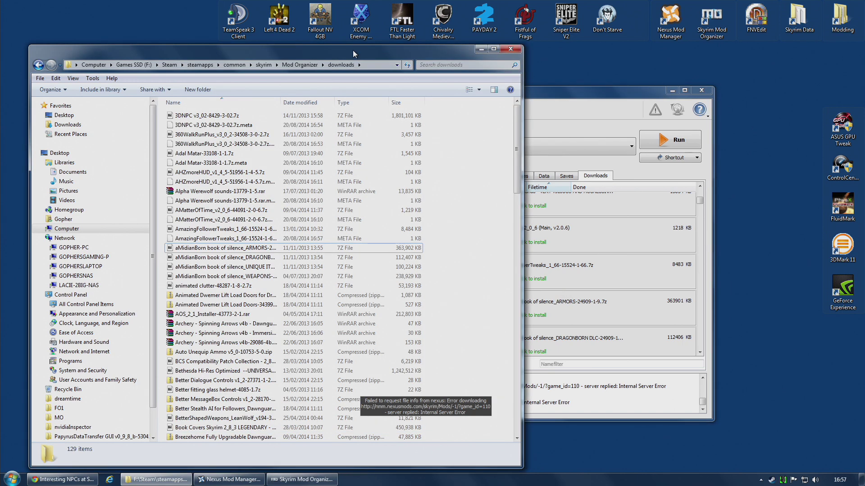
{"action": "left_click", "coordinate": [221, 239]}
{"action": "left_click", "coordinate": [221, 230]}
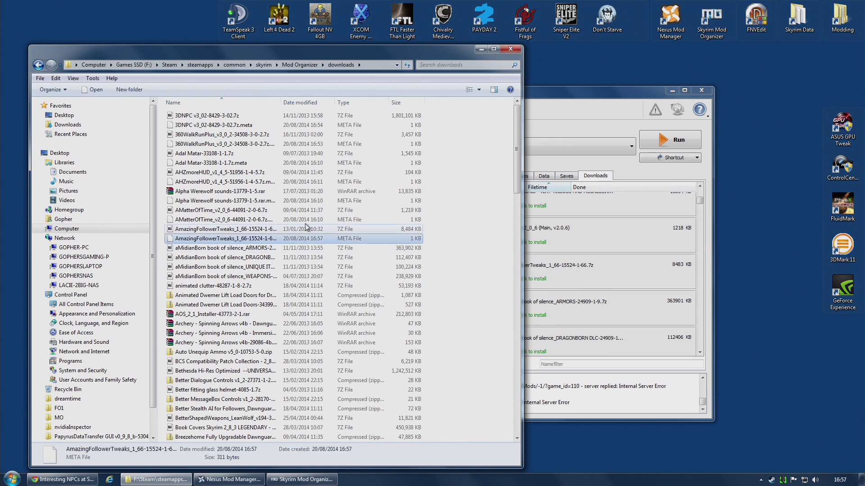
{"action": "left_click", "coordinate": [560, 112]}
{"action": "left_click", "coordinate": [258, 51]}
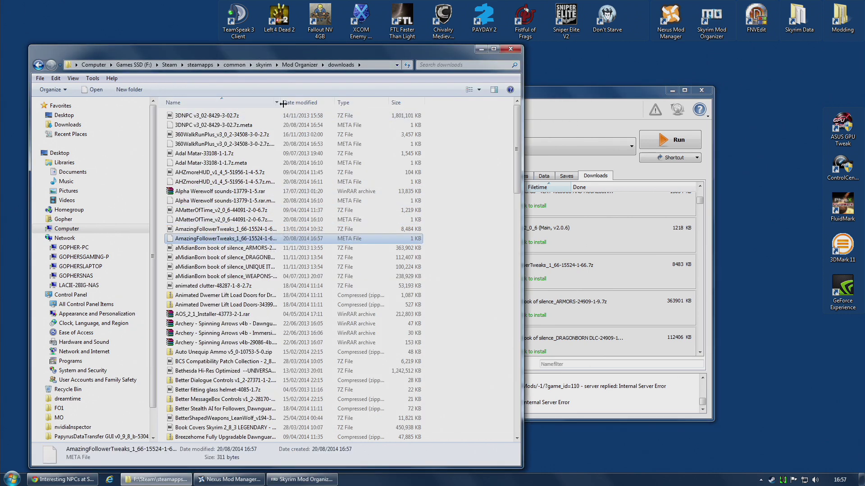
{"action": "left_click_drag", "start_coordinate": [280, 102], "coordinate": [358, 102]}
{"action": "right_click", "coordinate": [267, 240]}
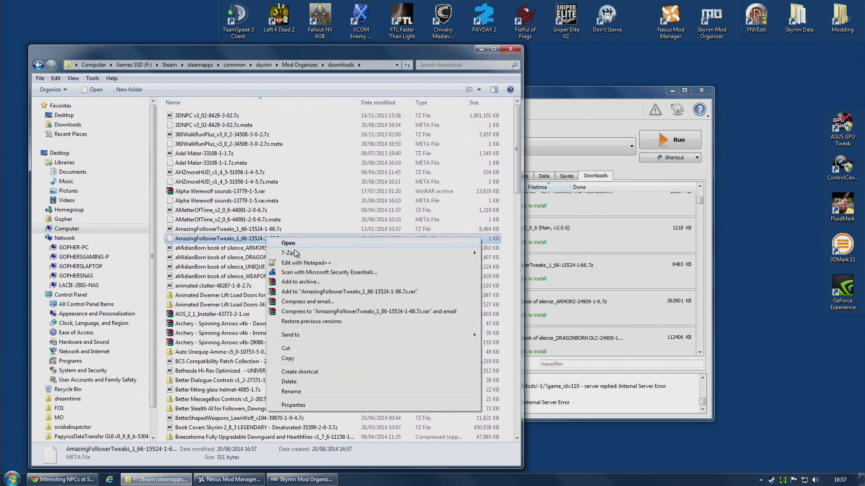
{"action": "left_click", "coordinate": [289, 382]}
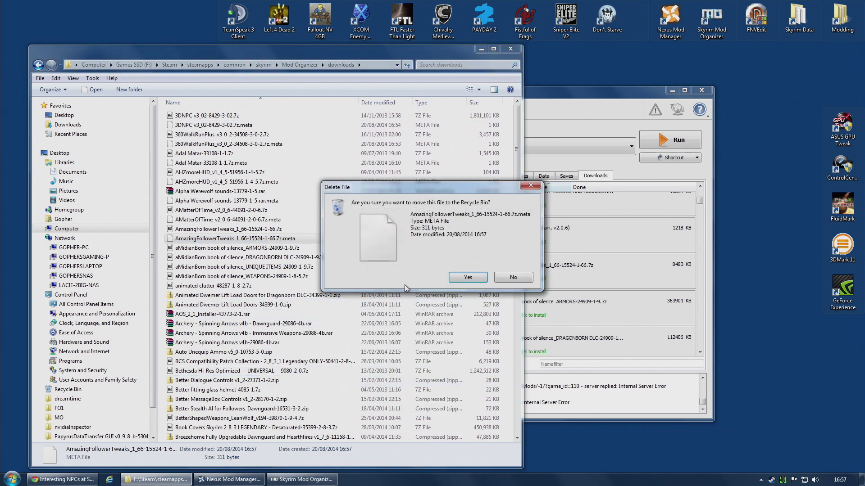
{"action": "left_click", "coordinate": [471, 277]}
Query the info for AmazingFollowerTweaks_1_66-15524-1-66.7z in Mod Organizer, choose 15524 as the mod ID and check the entry
{"action": "left_click", "coordinate": [633, 112]}
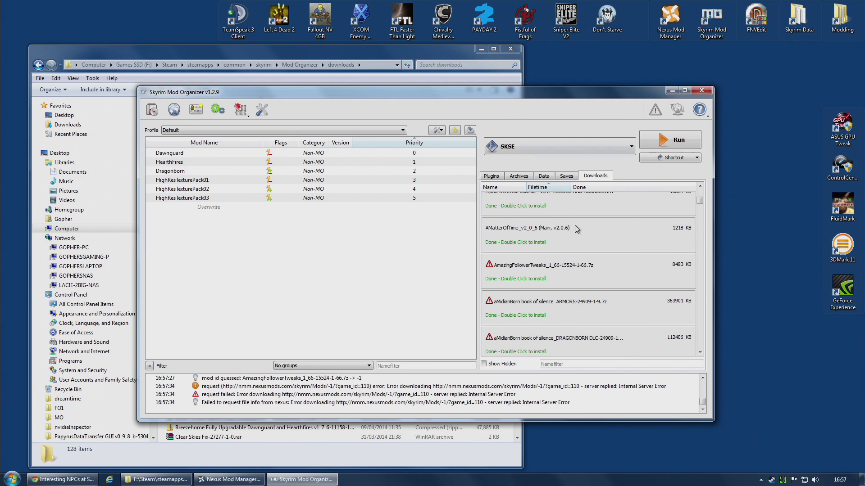
{"action": "right_click", "coordinate": [509, 270]}
{"action": "left_click", "coordinate": [544, 284]}
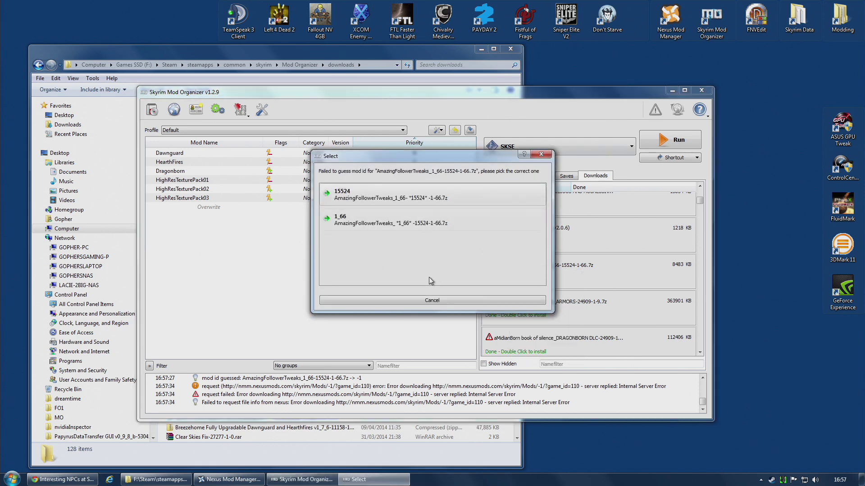
{"action": "left_click", "coordinate": [414, 197]}
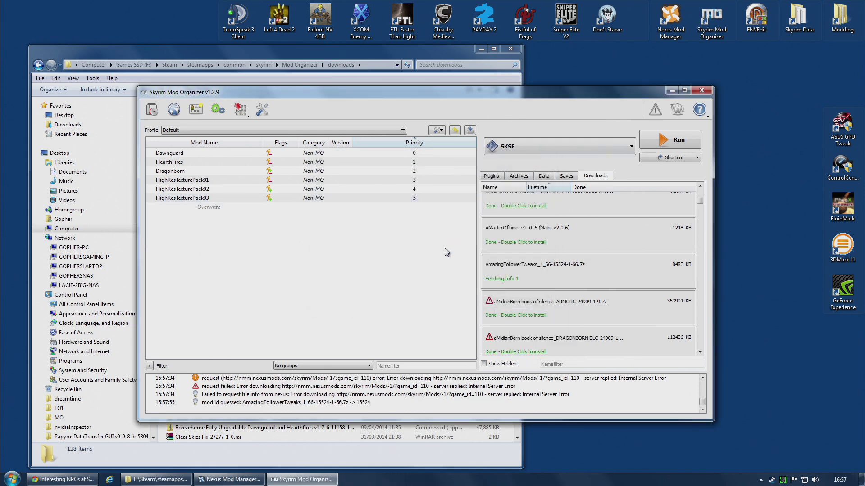
{"action": "mouse_move", "coordinate": [574, 266]}
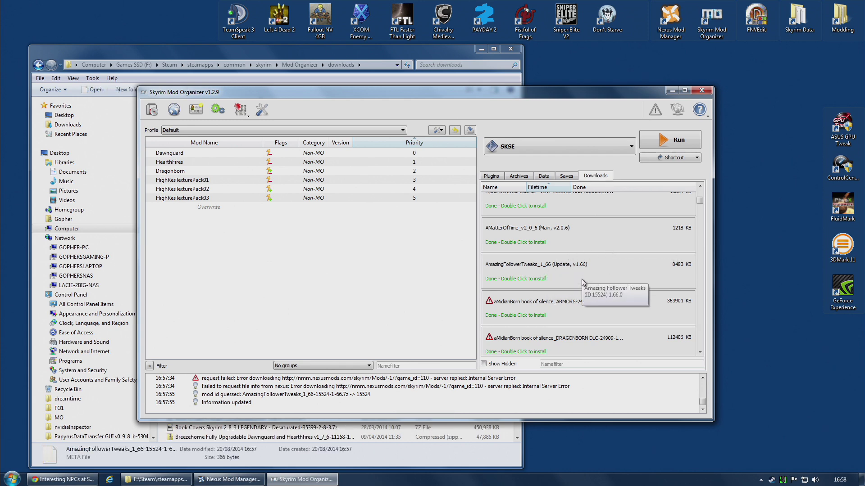
{"action": "left_click", "coordinate": [398, 47]}
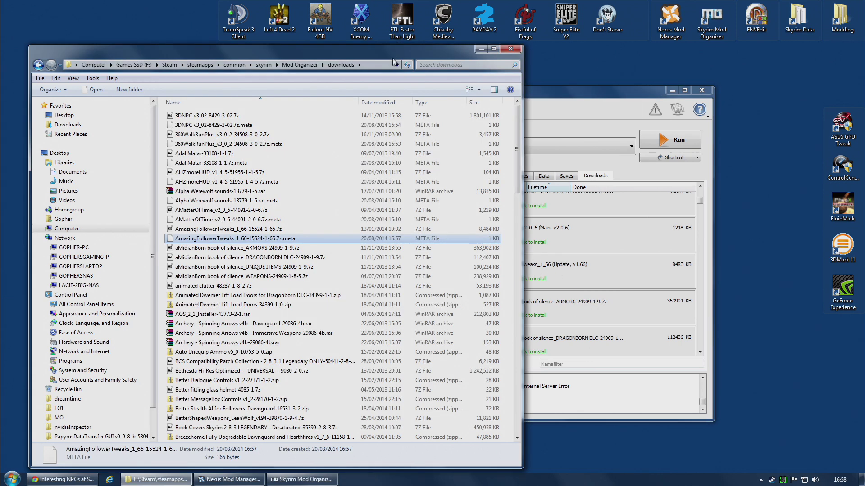
{"action": "right_click", "coordinate": [250, 239]}
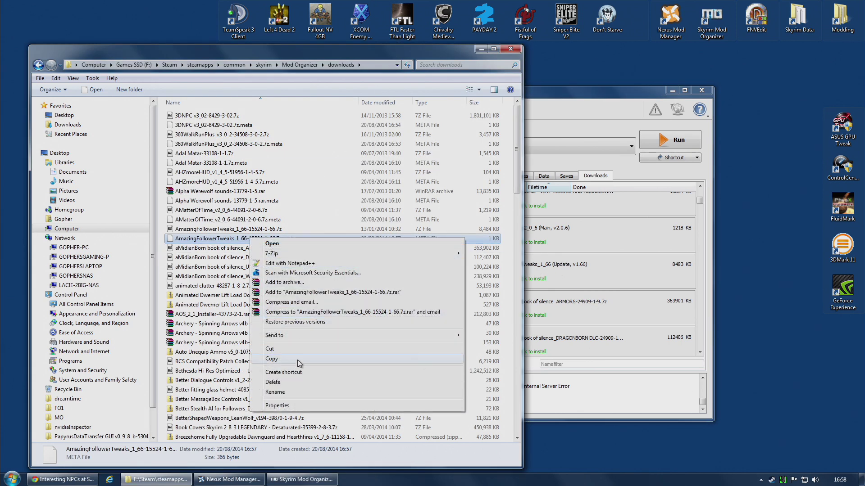
{"action": "left_click", "coordinate": [217, 230]}
{"action": "left_click", "coordinate": [277, 239]}
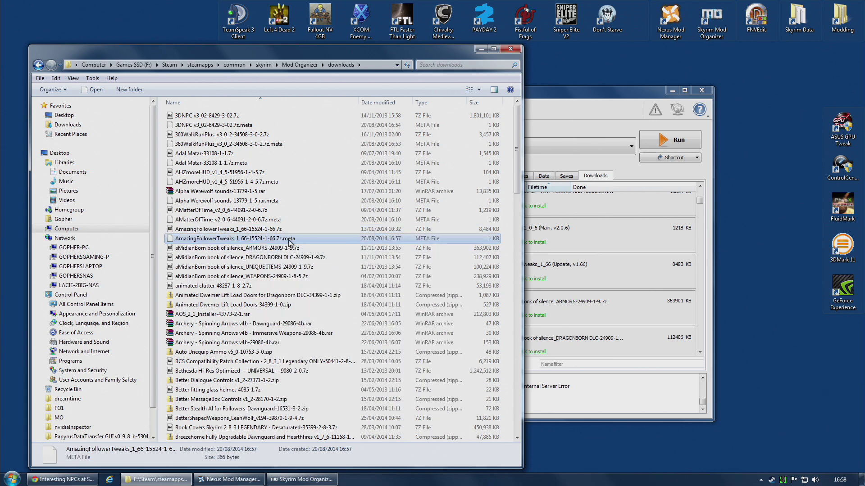
{"action": "left_click", "coordinate": [555, 109]}
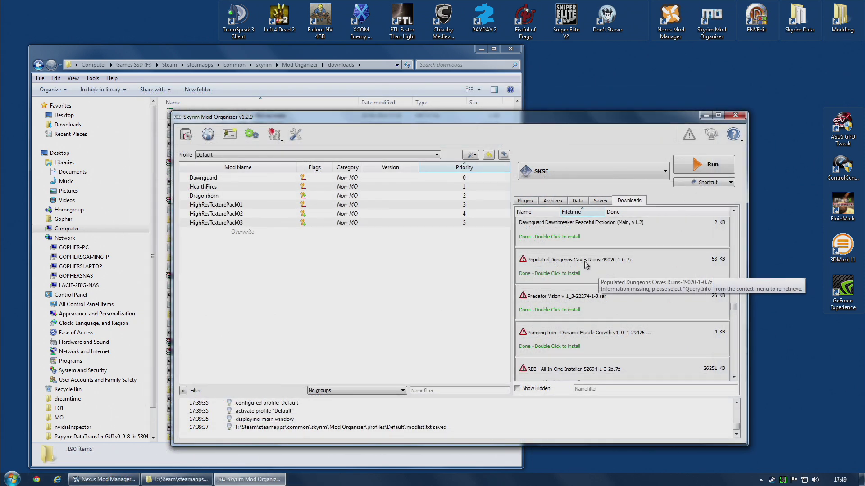
Query the missing info for Populated Dungeons Caves Ruins-49020-1-0.7z, repeating the request once
{"action": "right_click", "coordinate": [585, 261]}
{"action": "left_click", "coordinate": [621, 276]}
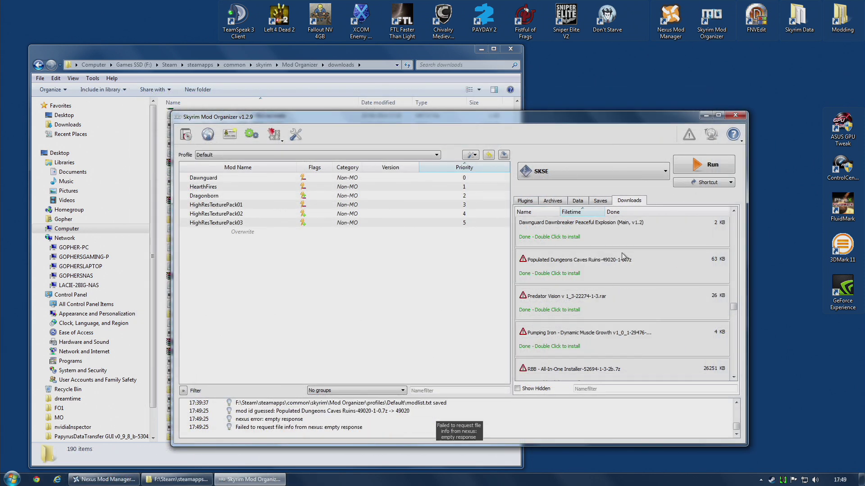
{"action": "right_click", "coordinate": [559, 270]}
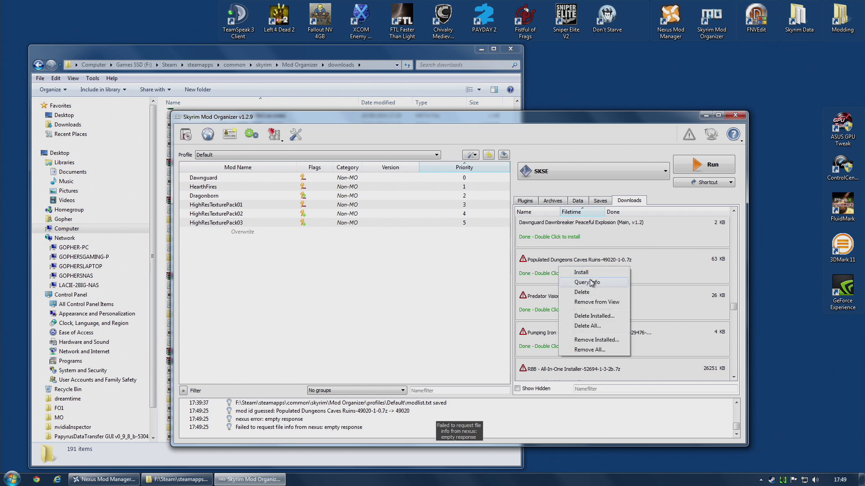
{"action": "left_click", "coordinate": [591, 283]}
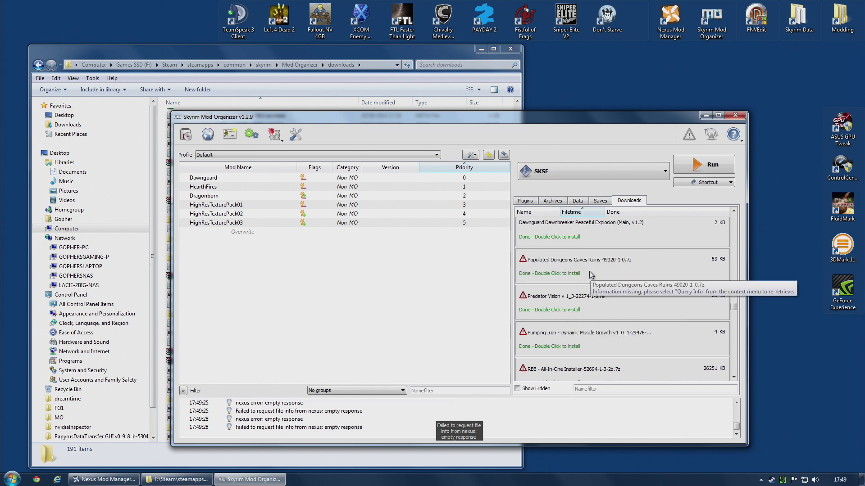
Open Populated Dungeons Caves Ruins-49020-1-0.7z.meta from Mod Organizer's downloads folder in Notepad
{"action": "left_click", "coordinate": [255, 51]}
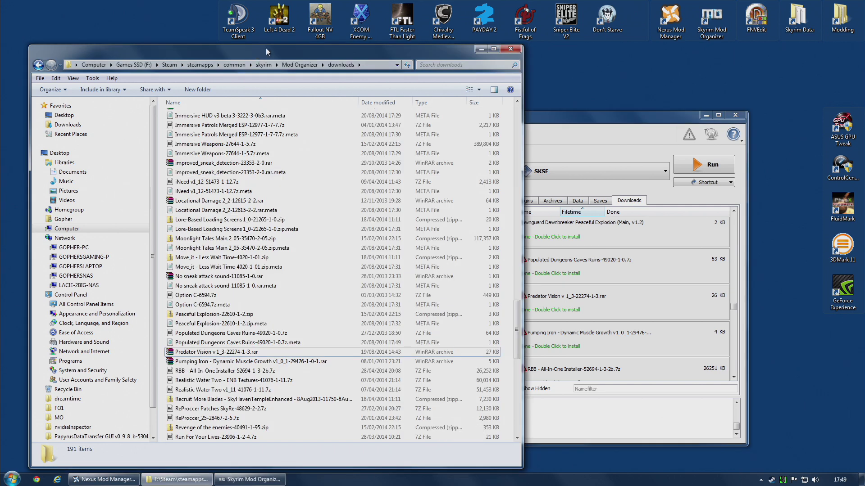
{"action": "left_click", "coordinate": [211, 343]}
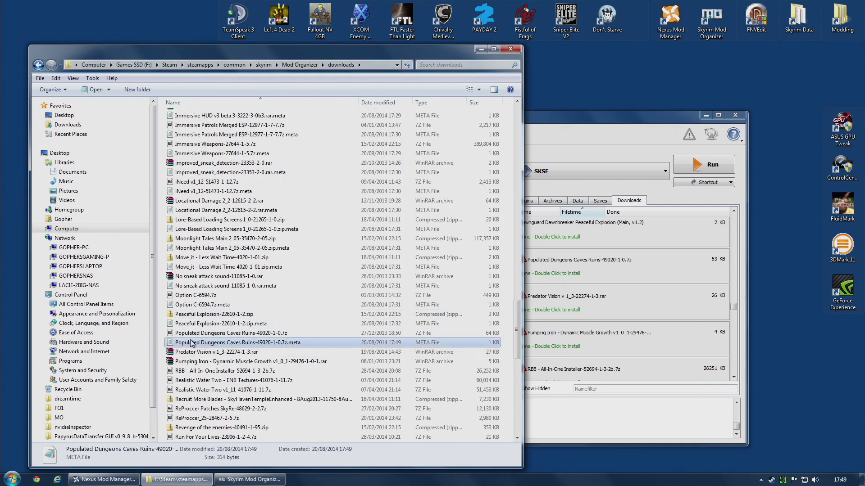
{"action": "double_click", "coordinate": [219, 345]}
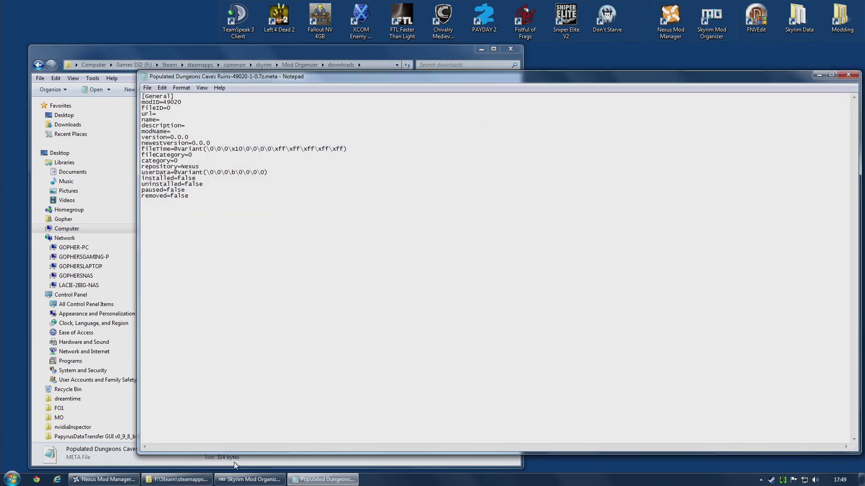
Check Populated Dungeons Caves Ruins in Nexus Mod Manager and on its Nexus page, and close the open meta file
{"action": "left_click", "coordinate": [104, 479]}
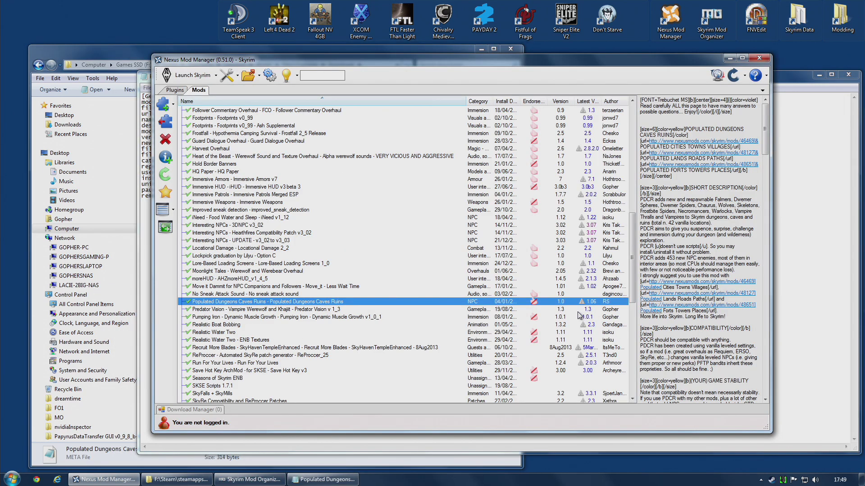
{"action": "left_click", "coordinate": [590, 302]}
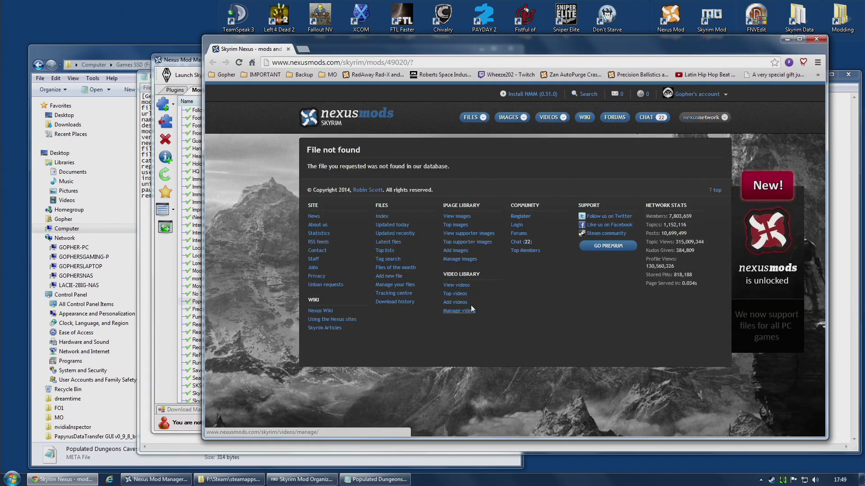
{"action": "key", "text": "ctrl+w"}
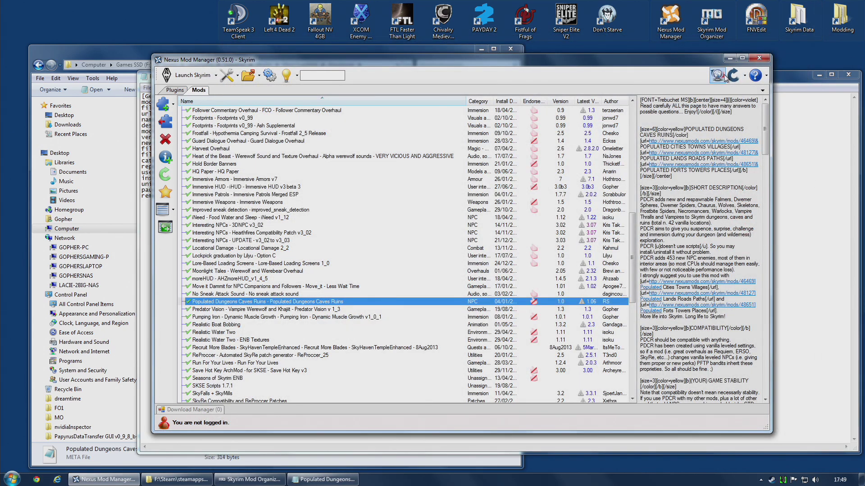
{"action": "left_click", "coordinate": [729, 58]}
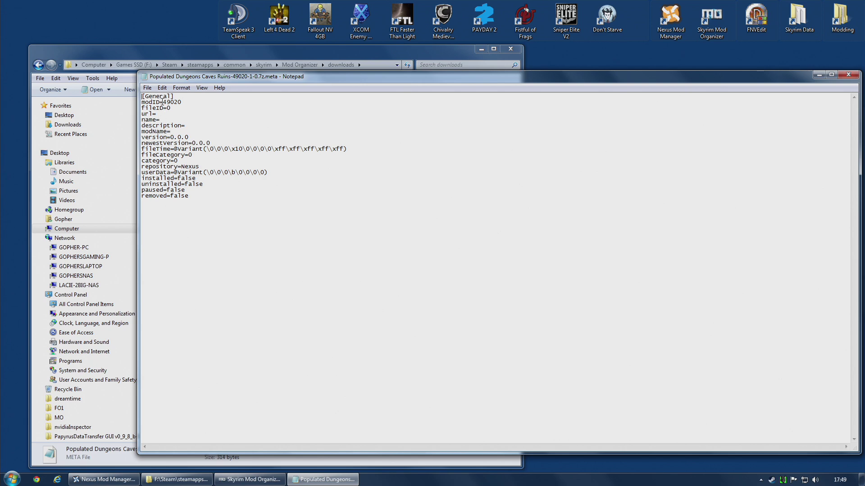
{"action": "left_click", "coordinate": [848, 74]}
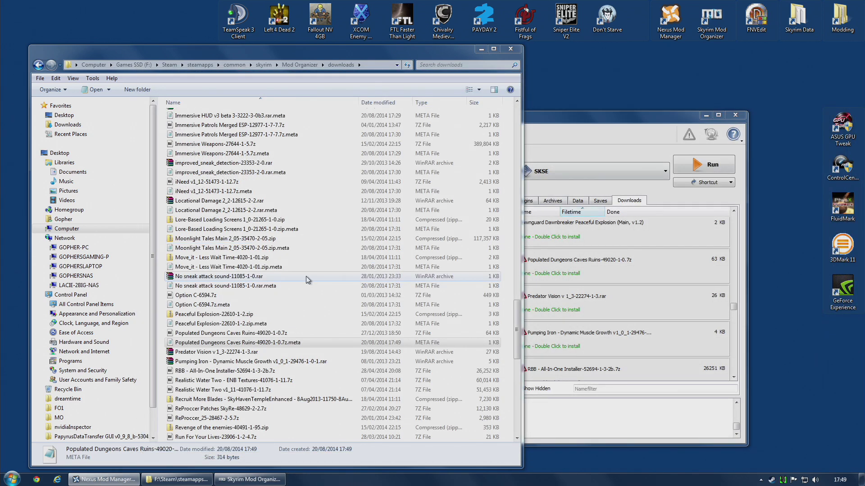
Copy "Populated Dungeons Caves Ruins" from the meta file's name without renaming it, and reopen the file in Notepad
{"action": "right_click", "coordinate": [210, 342]}
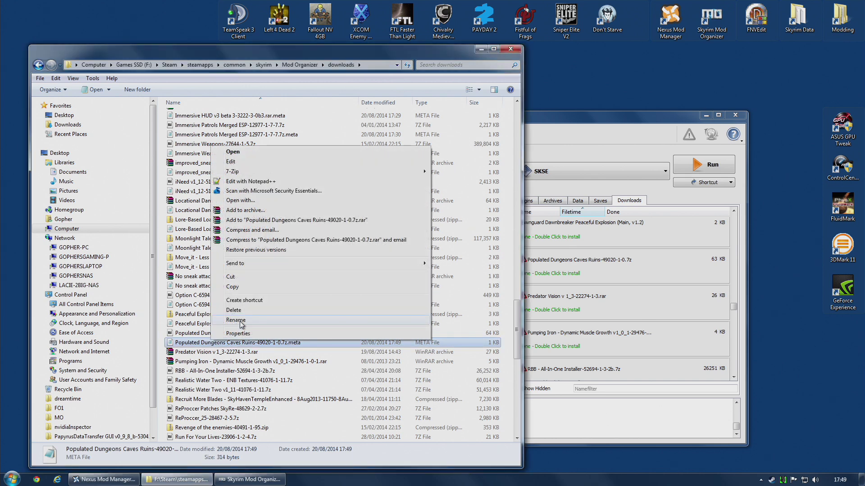
{"action": "left_click", "coordinate": [236, 320]}
{"action": "left_click", "coordinate": [253, 343]}
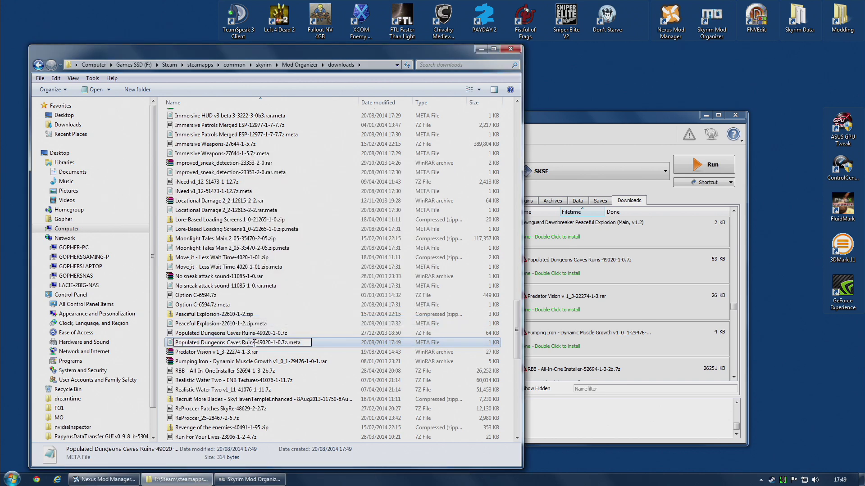
{"action": "left_click", "coordinate": [276, 333]}
{"action": "double_click", "coordinate": [275, 343]}
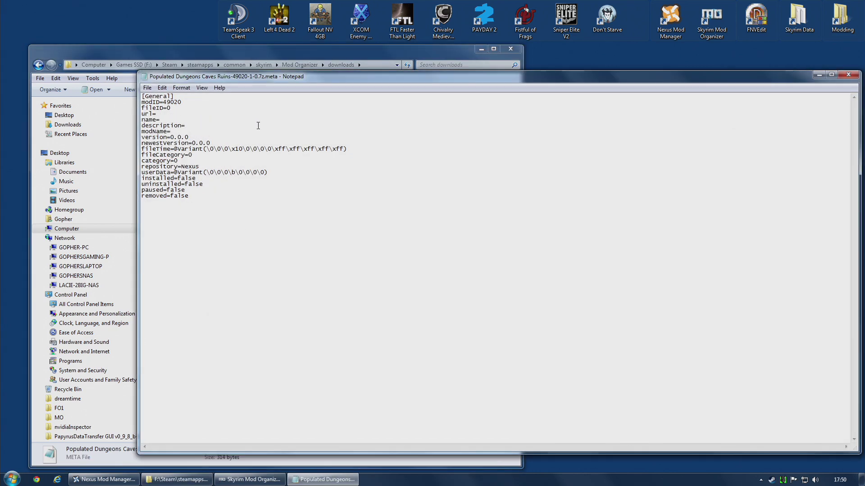
Set the meta file's name and modName to Populated Dungeons Caves Ruins and its version to 1.0.0
{"action": "type", "text": "Populated Dungeons Caves Ruins"}
{"action": "type", "text": "Populated Dungeons Caves Ruins"}
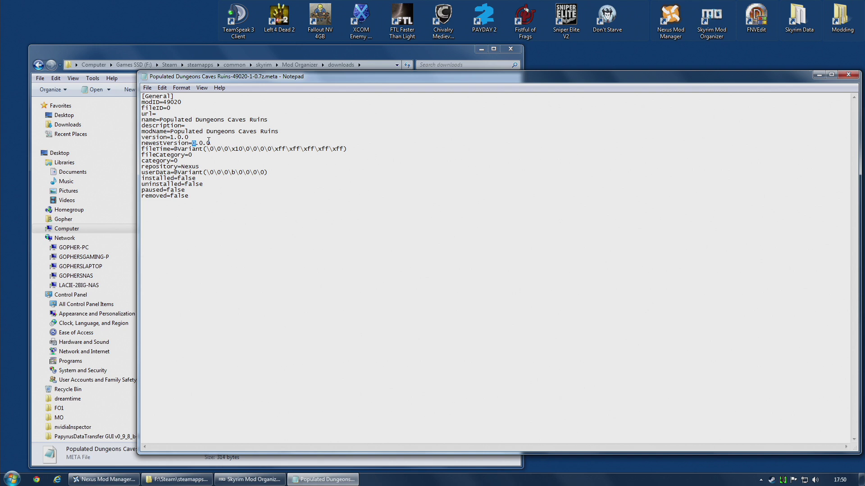
{"action": "left_click_drag", "start_coordinate": [207, 143], "coordinate": [212, 143]}
Clear the repository and modID values in the meta file, save it and close Notepad
{"action": "double_click", "coordinate": [187, 165]}
{"action": "left_click", "coordinate": [207, 164]}
{"action": "key", "text": "BackSpace"}
{"action": "key", "text": "BackSpace"}
{"action": "key", "text": "BackSpace"}
{"action": "key", "text": "BackSpace"}
{"action": "key", "text": "BackSpace"}
{"action": "left_click", "coordinate": [227, 103]}
{"action": "key", "text": "BackSpace"}
{"action": "key", "text": "BackSpace"}
{"action": "key", "text": "BackSpace"}
{"action": "key", "text": "BackSpace"}
{"action": "key", "text": "BackSpace"}
{"action": "left_click", "coordinate": [849, 75]}
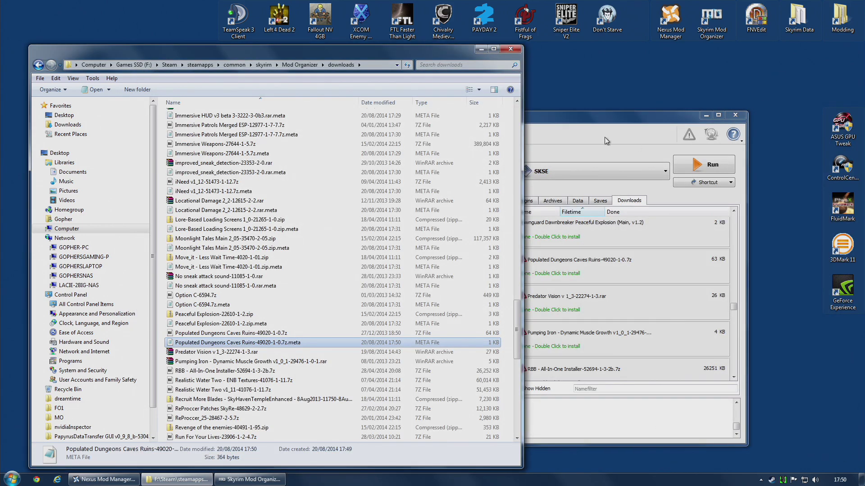
Restart Skyrim Mod Organizer and bring up the list of downloaded archives
{"action": "left_click", "coordinate": [736, 116]}
{"action": "double_click", "coordinate": [711, 18]}
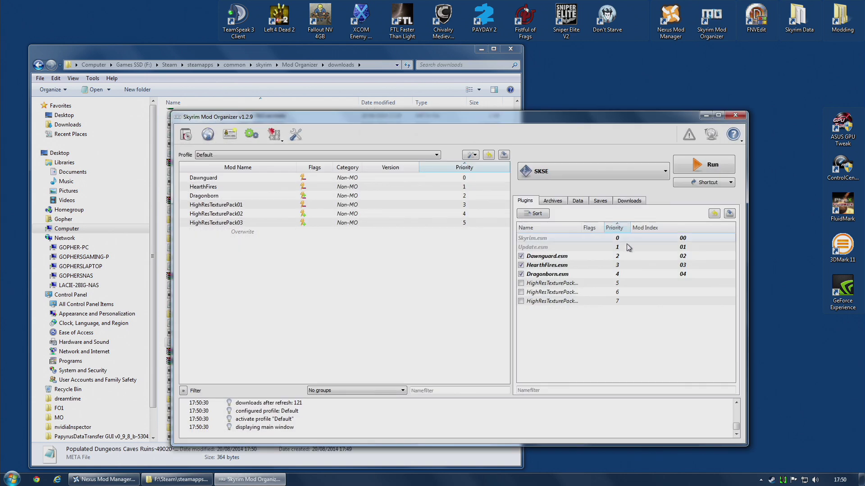
{"action": "left_click", "coordinate": [629, 201]}
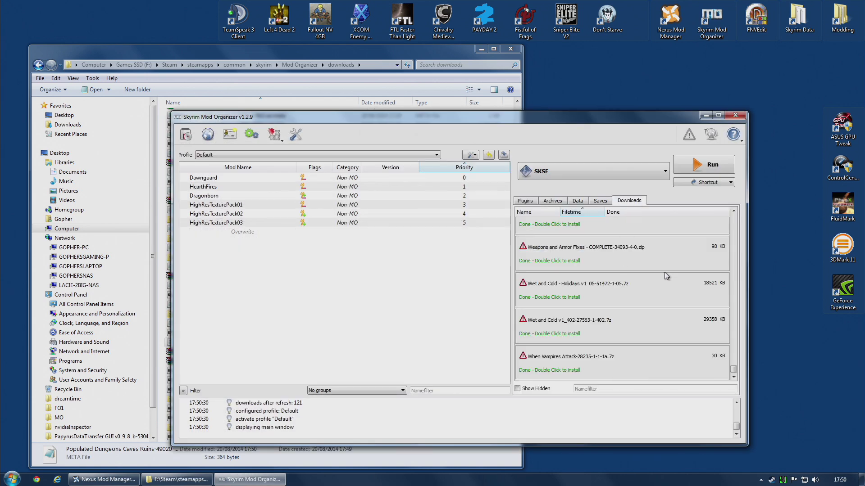
Review the downloaded archives and examine the actions available for SKSE Scripts 1.7.1.rar without applying any
{"action": "left_click_drag", "start_coordinate": [734, 370], "coordinate": [555, 332]}
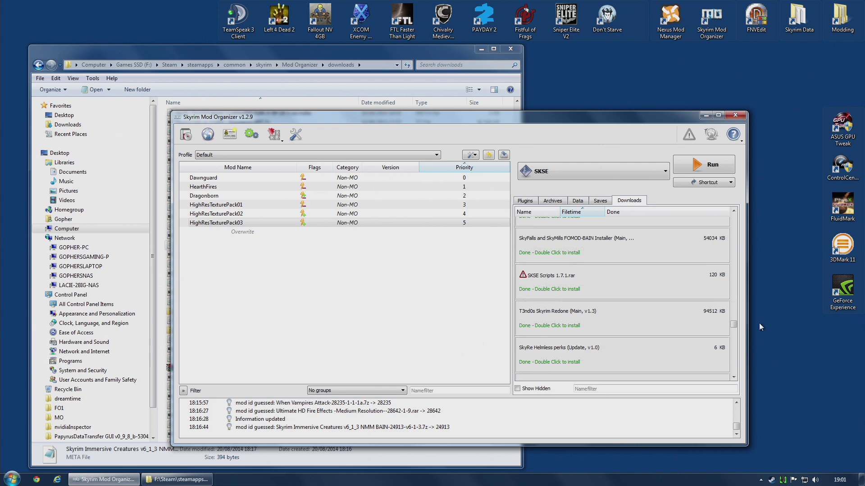
{"action": "right_click", "coordinate": [555, 283]}
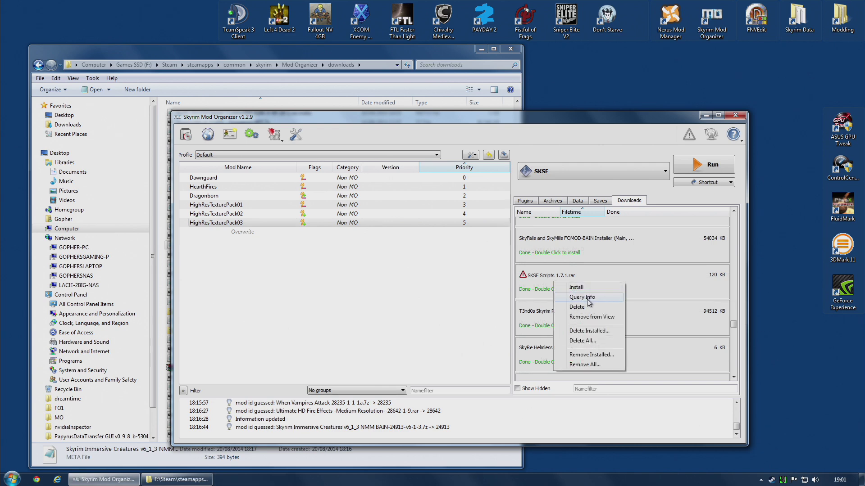
{"action": "left_click", "coordinate": [661, 283]}
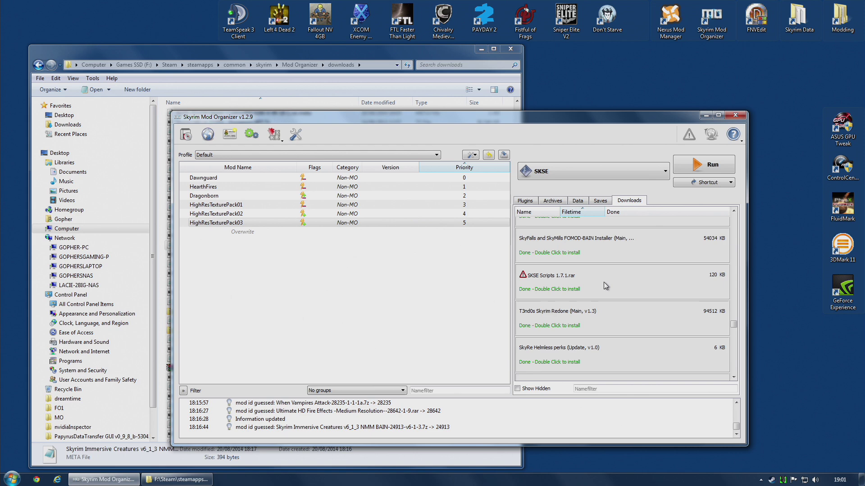
{"action": "mouse_move", "coordinate": [604, 282]}
{"action": "right_click", "coordinate": [586, 283]}
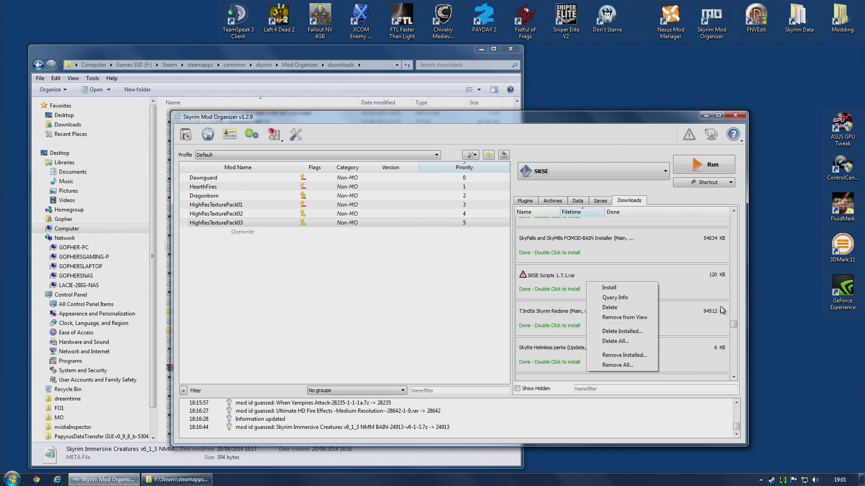
{"action": "left_click", "coordinate": [675, 291]}
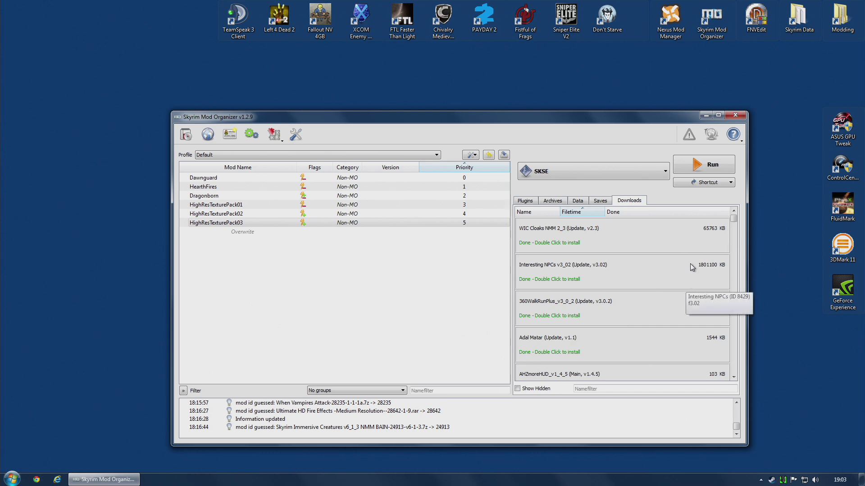
{"action": "mouse_move", "coordinate": [734, 220]}
{"action": "left_mouse_down"}
{"action": "mouse_move", "coordinate": [740, 381]}
{"action": "mouse_move", "coordinate": [734, 218]}
{"action": "left_mouse_up"}
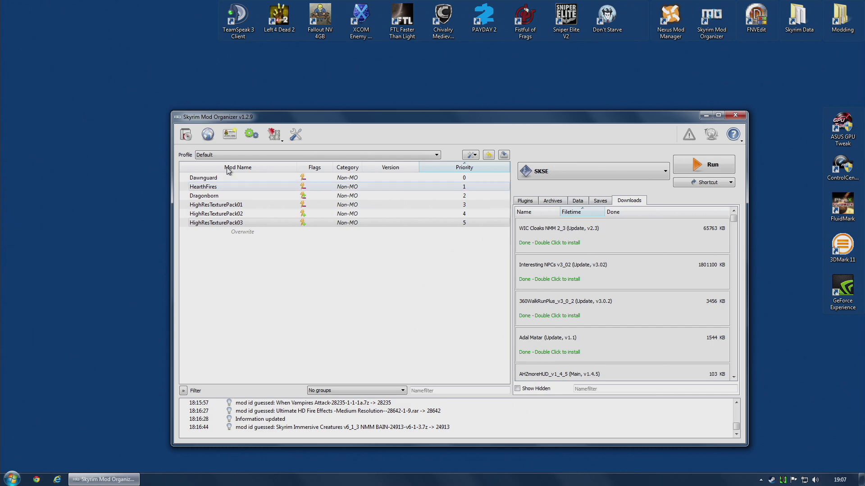
Browse to the user profile's AppData\Local folder on Local Disk (C:) in a file window
{"action": "double_click", "coordinate": [845, 22]}
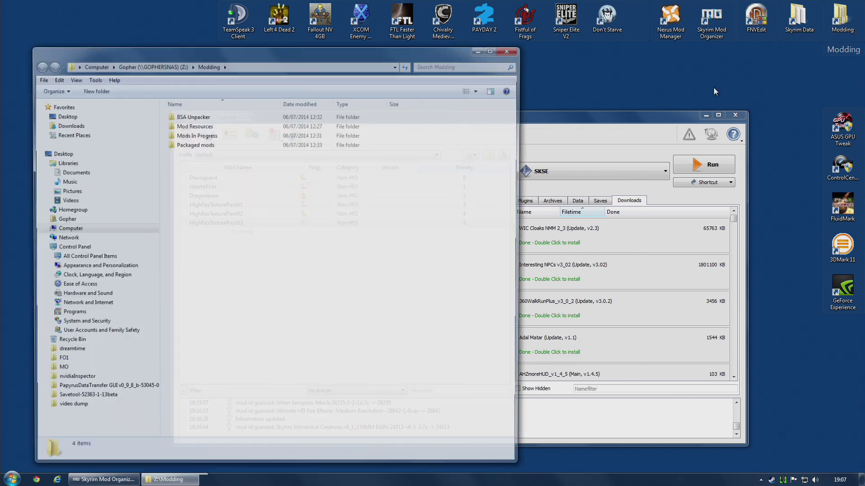
{"action": "left_click", "coordinate": [94, 65]}
{"action": "double_click", "coordinate": [209, 125]}
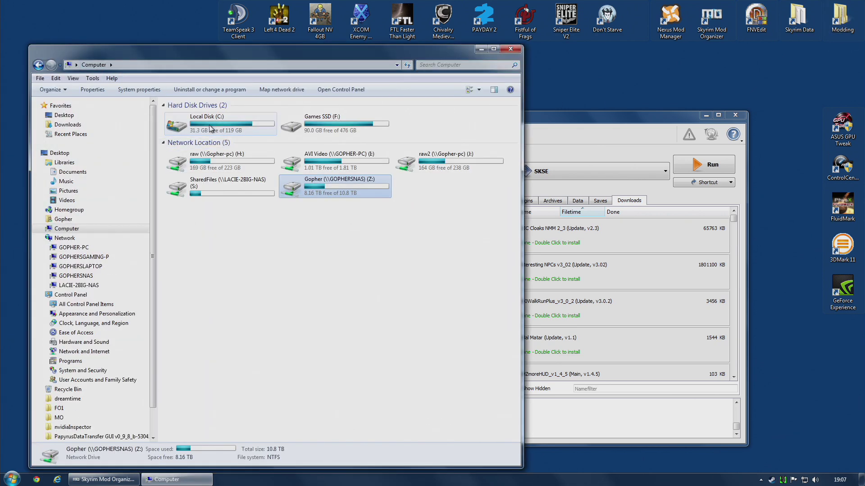
{"action": "double_click", "coordinate": [191, 219]}
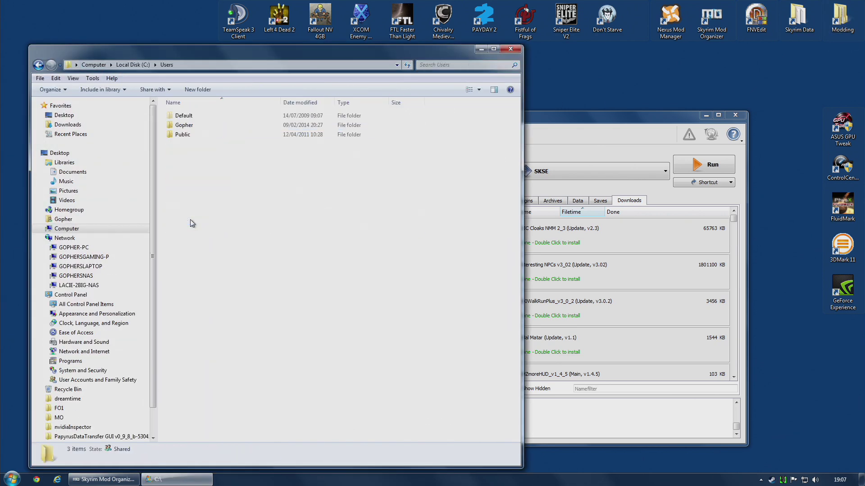
{"action": "double_click", "coordinate": [192, 125]}
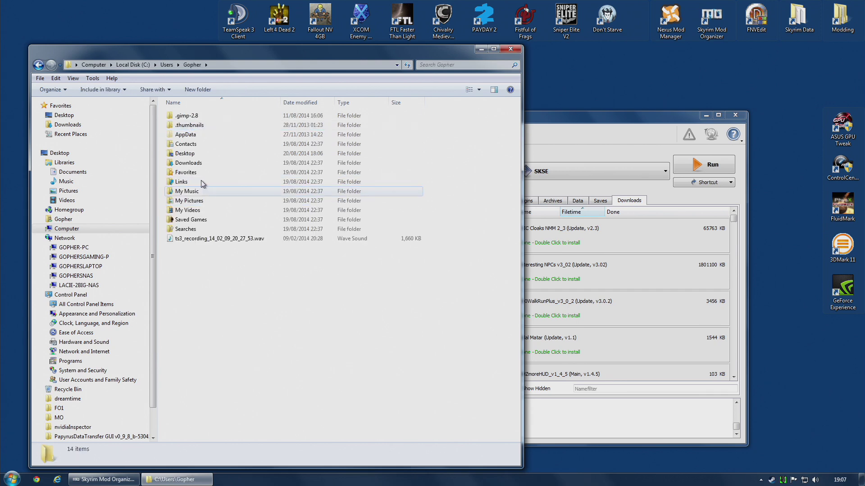
{"action": "double_click", "coordinate": [185, 134]}
{"action": "double_click", "coordinate": [181, 116]}
Open loadorder.txt from the Skyrim\backup NMM folder and read through the saved load order
{"action": "scroll", "coordinate": [196, 368], "scroll_direction": "down", "scroll_amount": 4}
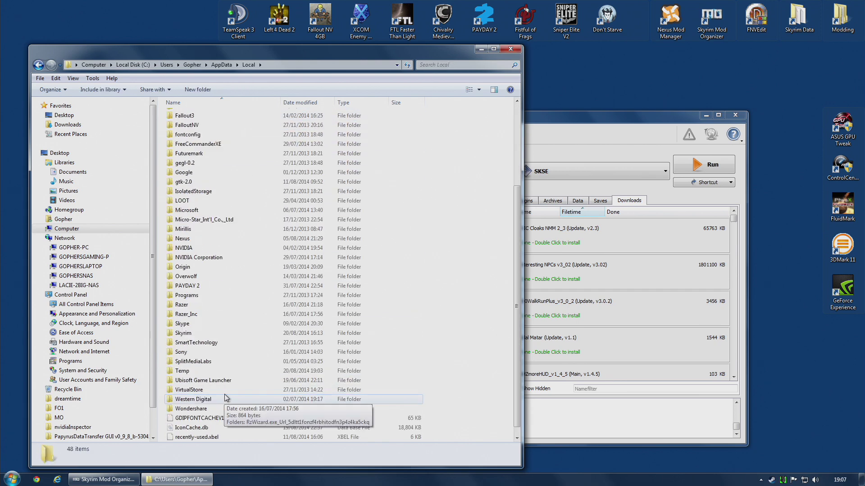
{"action": "double_click", "coordinate": [190, 324]}
{"action": "double_click", "coordinate": [197, 117]}
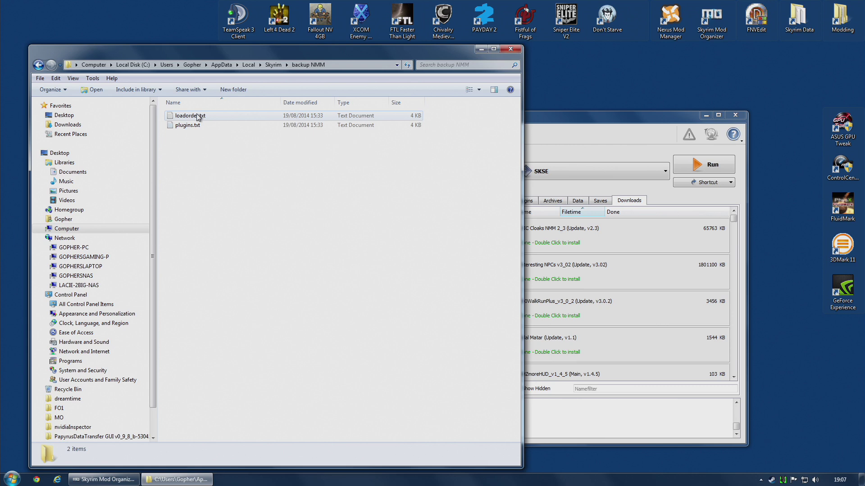
{"action": "left_click", "coordinate": [184, 118]}
{"action": "double_click", "coordinate": [184, 118]}
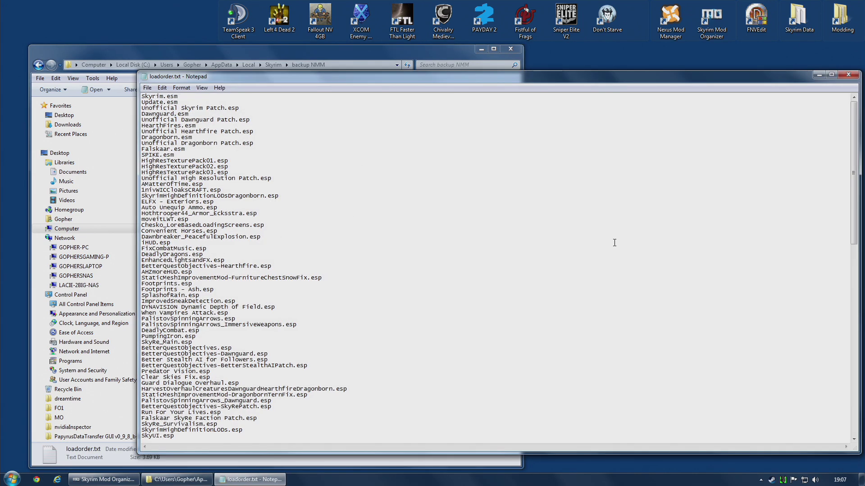
{"action": "mouse_move", "coordinate": [854, 119]}
{"action": "left_mouse_down"}
{"action": "mouse_move", "coordinate": [854, 337]}
{"action": "mouse_move", "coordinate": [854, 111]}
{"action": "left_mouse_up"}
{"action": "scroll", "coordinate": [269, 210], "scroll_direction": "down", "scroll_amount": 11}
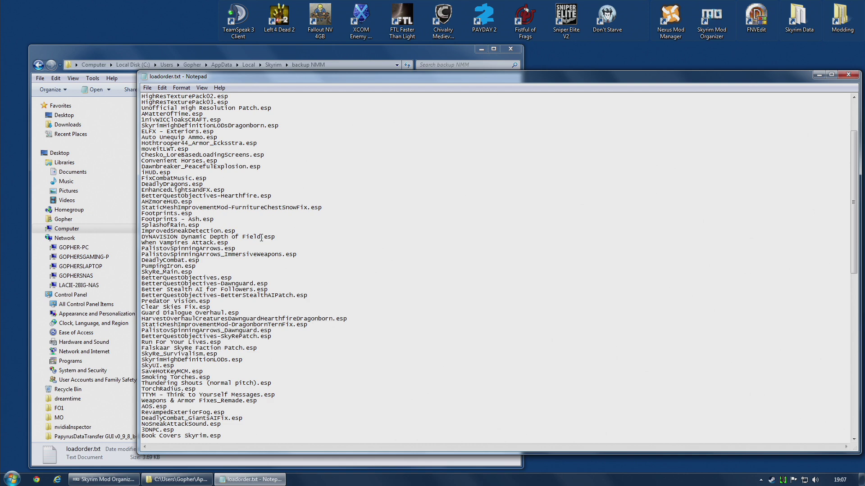
{"action": "scroll", "coordinate": [268, 244], "scroll_direction": "down", "scroll_amount": 8}
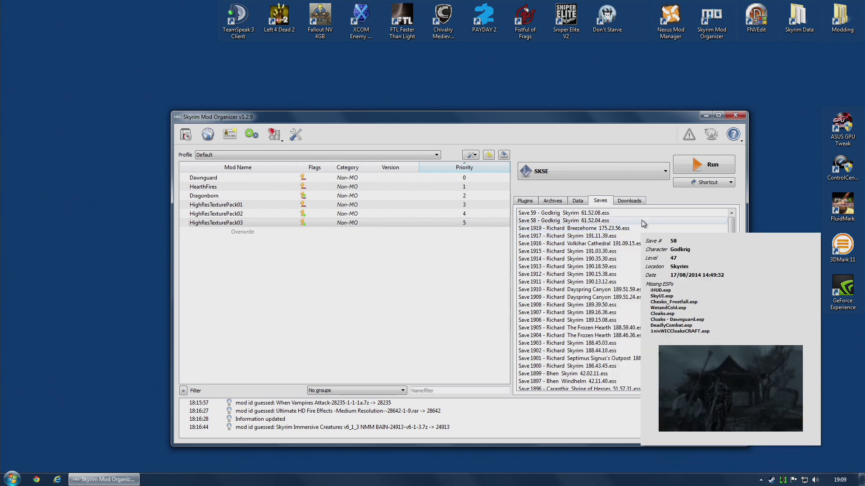
Look through the list of downloaded archives in Mod Organizer from beginning to end
{"action": "left_click", "coordinate": [629, 201]}
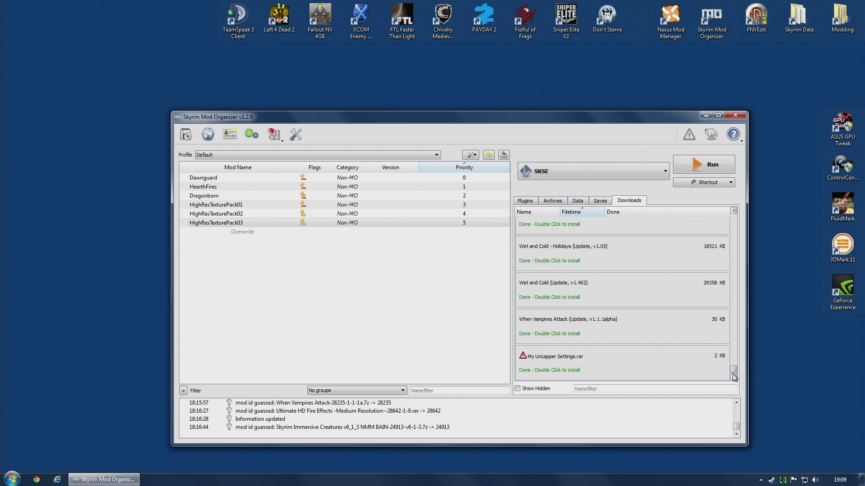
{"action": "scroll", "coordinate": [718, 362], "scroll_direction": "up", "scroll_amount": 5}
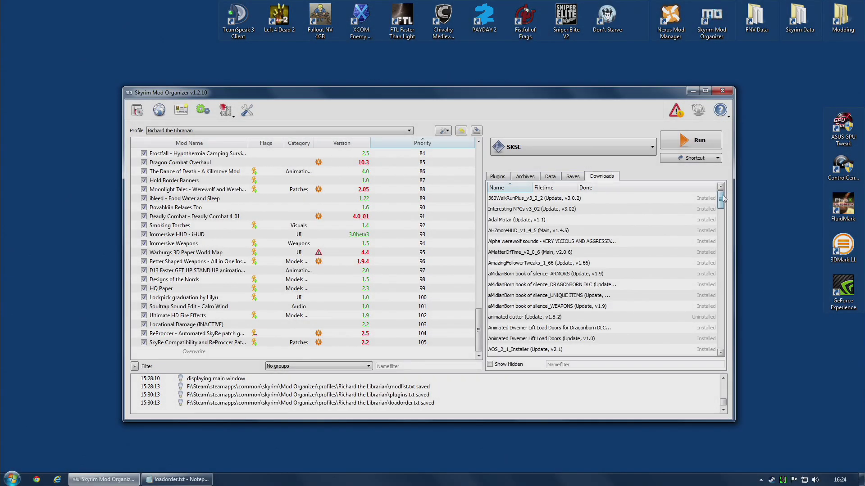
{"action": "left_click_drag", "start_coordinate": [723, 199], "coordinate": [737, 345]}
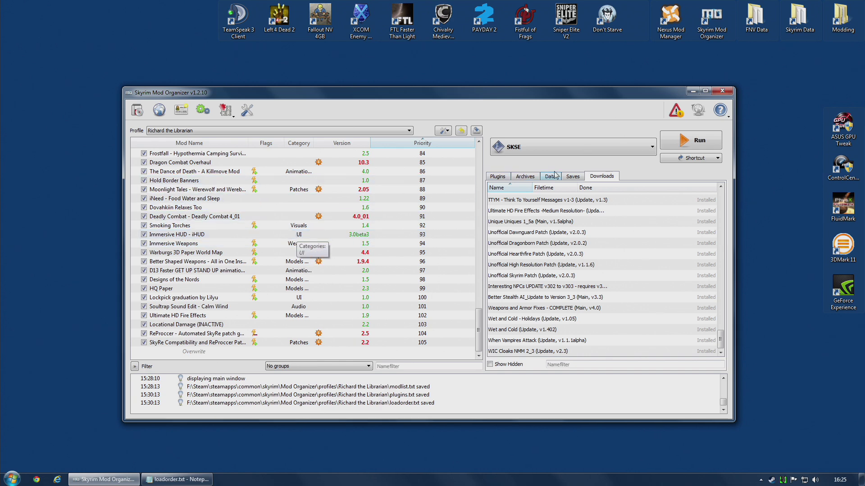
Inspect save 1917 for missing ESPs, and review the plugin order and the installed mods with the lowest priorities
{"action": "left_click", "coordinate": [573, 177]}
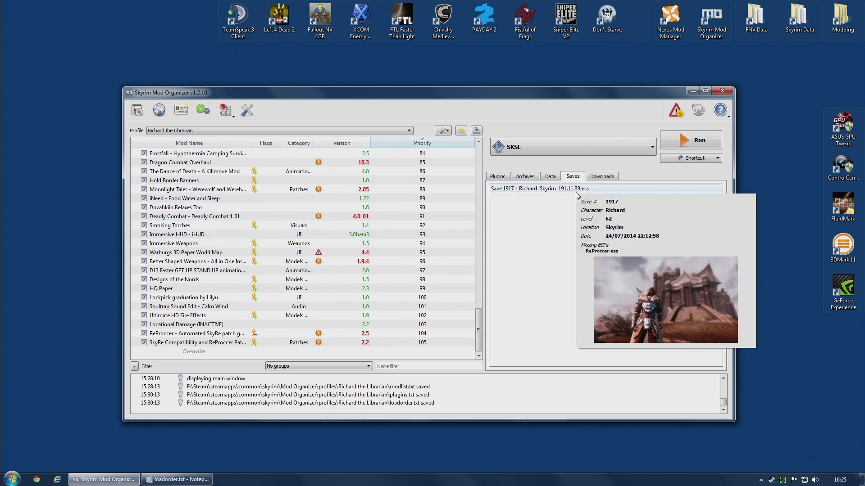
{"action": "left_click", "coordinate": [506, 180]}
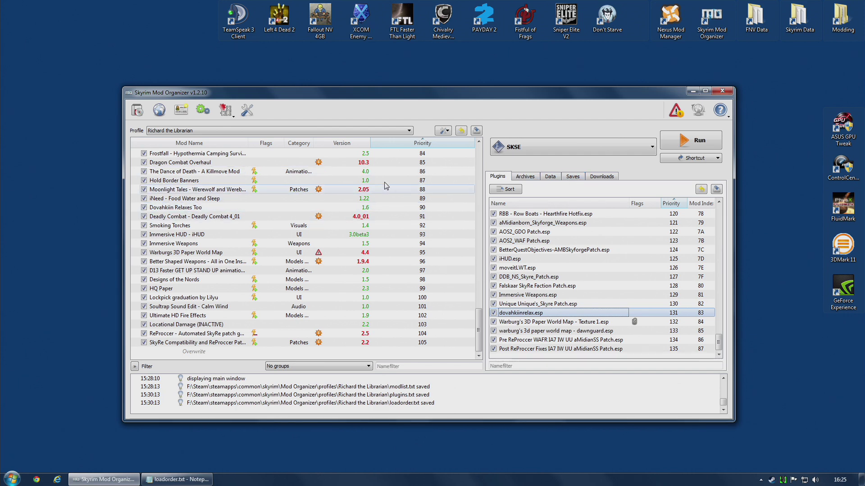
{"action": "scroll", "coordinate": [405, 164], "scroll_direction": "up", "scroll_amount": 20}
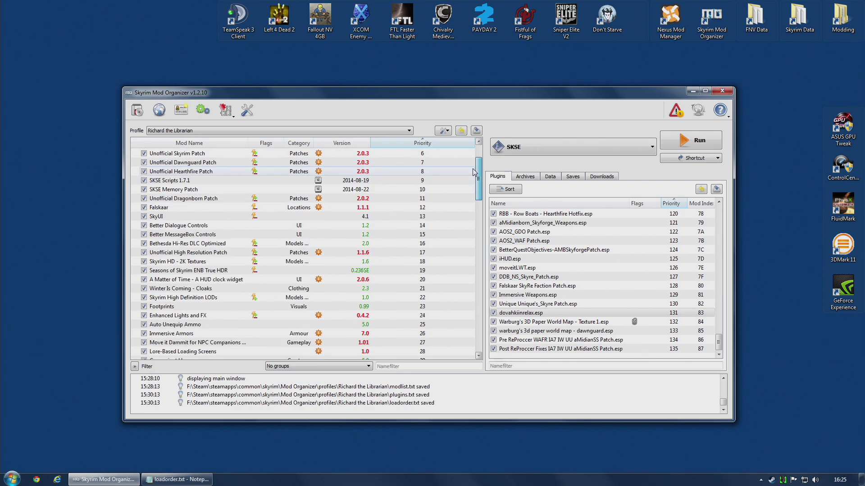
{"action": "mouse_move", "coordinate": [478, 180]}
{"action": "left_mouse_down"}
{"action": "mouse_move", "coordinate": [482, 349]}
{"action": "mouse_move", "coordinate": [479, 177]}
{"action": "left_mouse_up"}
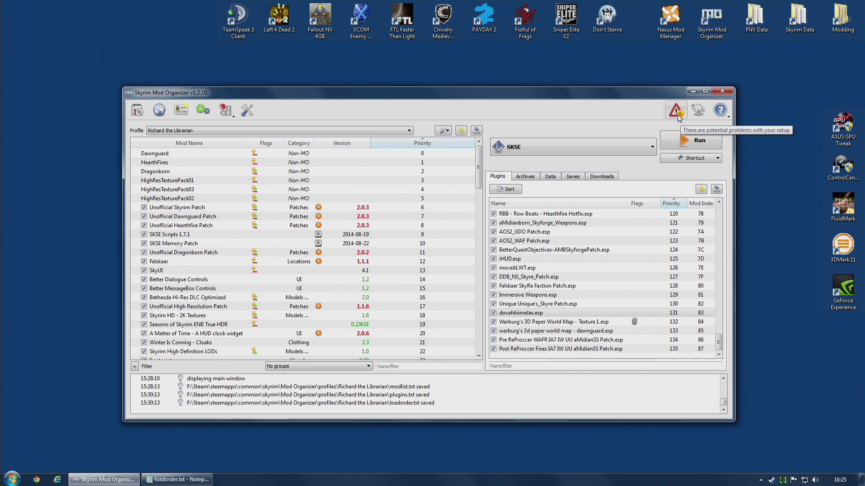
Return to the saved games and review the installed mods with the highest priorities
{"action": "left_click", "coordinate": [578, 177]}
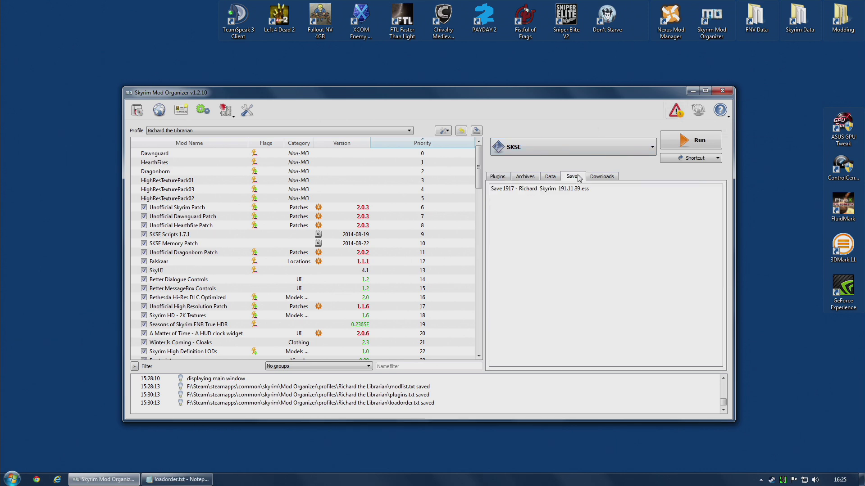
{"action": "mouse_move", "coordinate": [518, 191]}
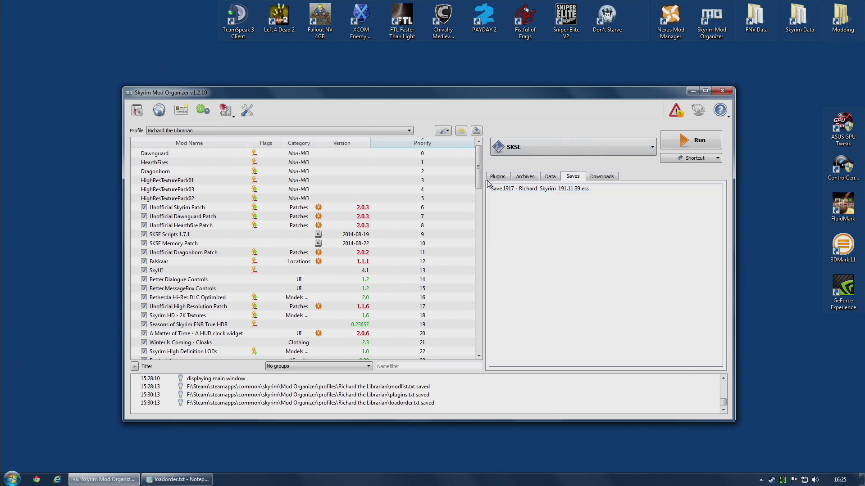
{"action": "left_click_drag", "start_coordinate": [478, 172], "coordinate": [482, 332]}
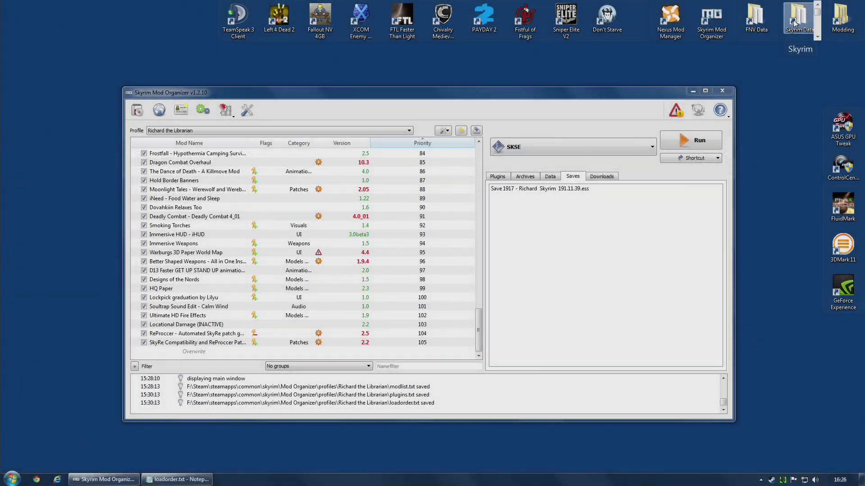
Open the Data NMM folder inside the Skyrim game folder's Backup folder
{"action": "double_click", "coordinate": [798, 18]}
{"action": "left_click", "coordinate": [464, 49]}
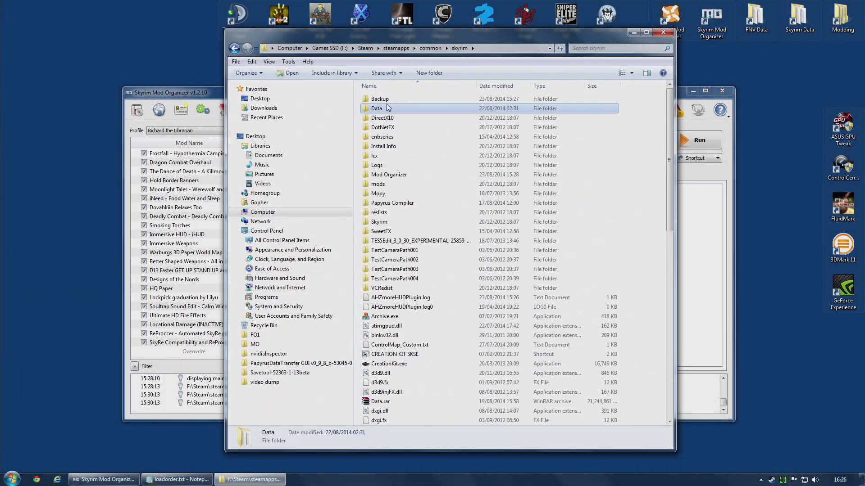
{"action": "double_click", "coordinate": [388, 100]}
{"action": "double_click", "coordinate": [391, 99]}
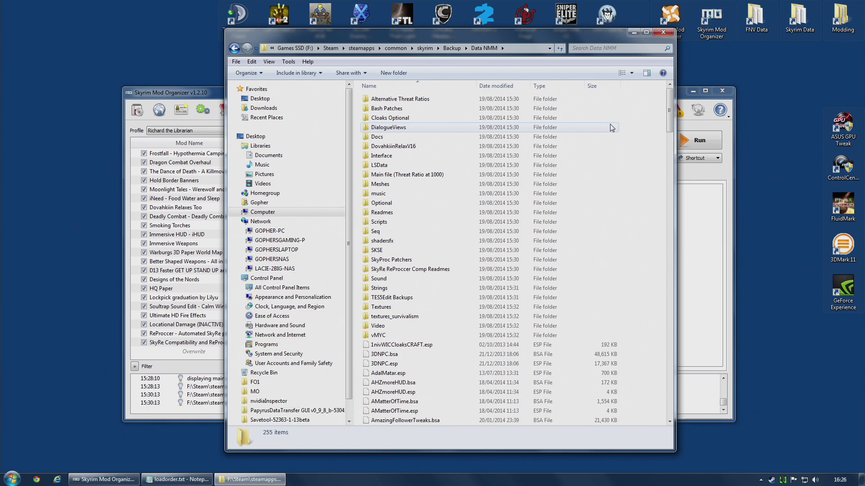
{"action": "scroll", "coordinate": [612, 128], "scroll_direction": "down", "scroll_amount": 1}
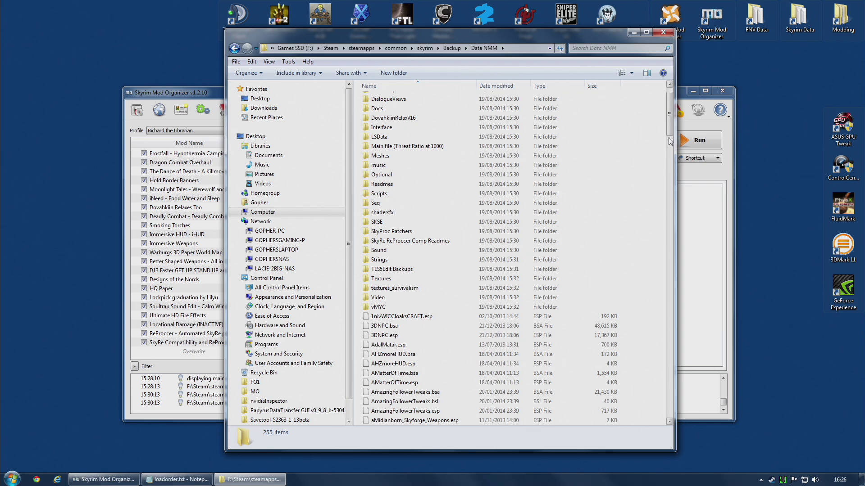
Copy ReProccer.esp from the Data NMM backup to the desktop and close the folder window
{"action": "left_click_drag", "start_coordinate": [670, 118], "coordinate": [677, 301]}
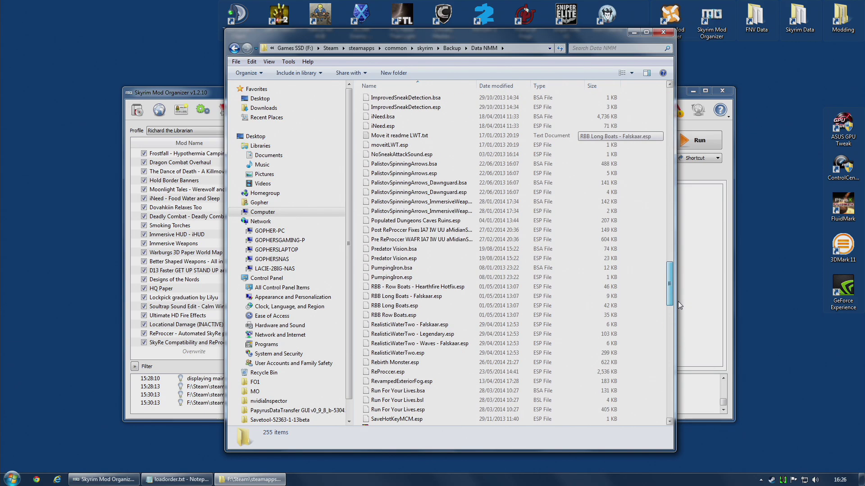
{"action": "right_click", "coordinate": [389, 370]}
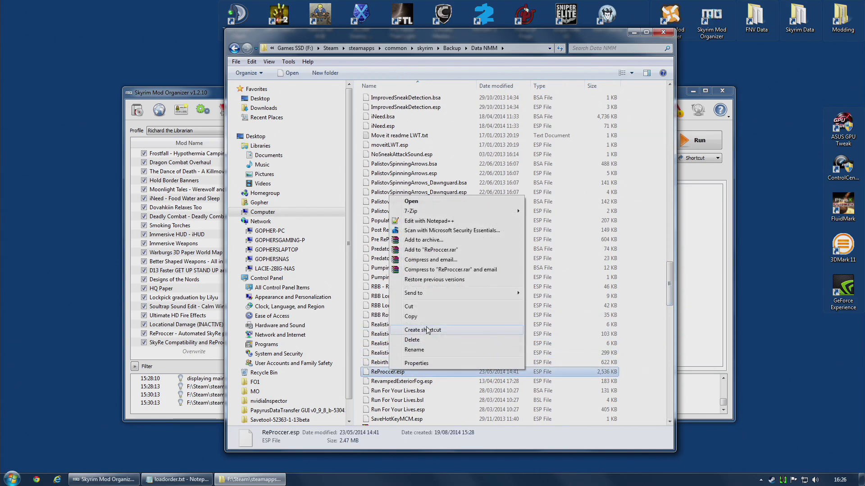
{"action": "left_click", "coordinate": [417, 317]}
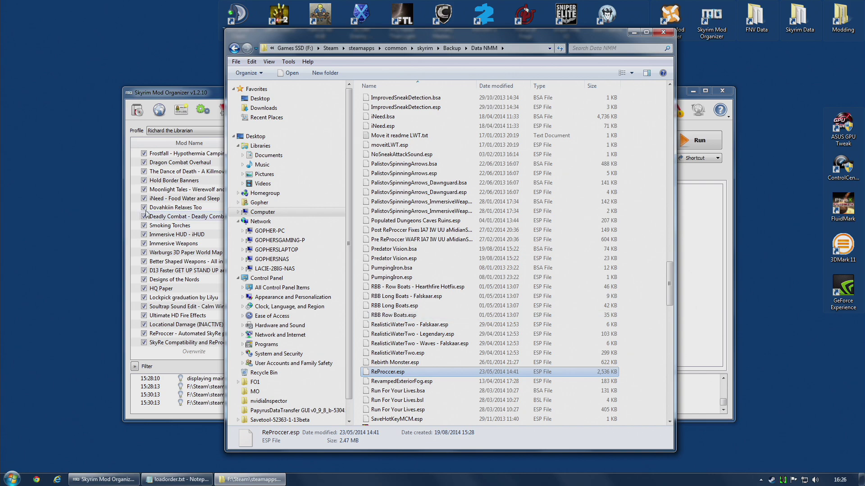
{"action": "right_click", "coordinate": [99, 219]}
{"action": "left_click", "coordinate": [120, 270]}
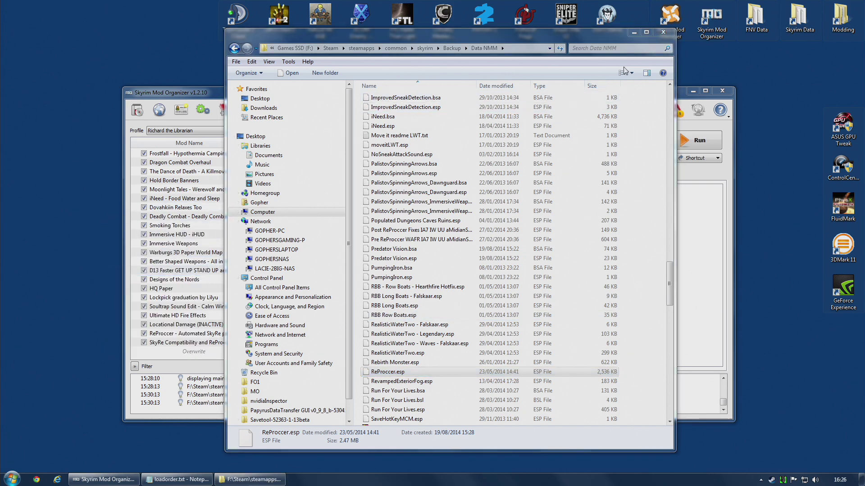
{"action": "left_click", "coordinate": [663, 32]}
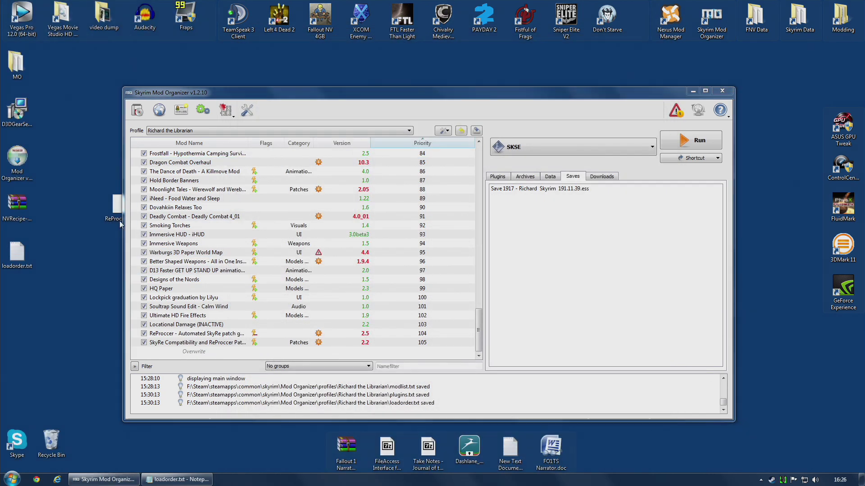
Move ReProccer.esp below loadorder.txt on the desktop and pack it into ReProccer.rar
{"action": "left_click_drag", "start_coordinate": [120, 221], "coordinate": [20, 355]}
{"action": "right_click", "coordinate": [20, 355]}
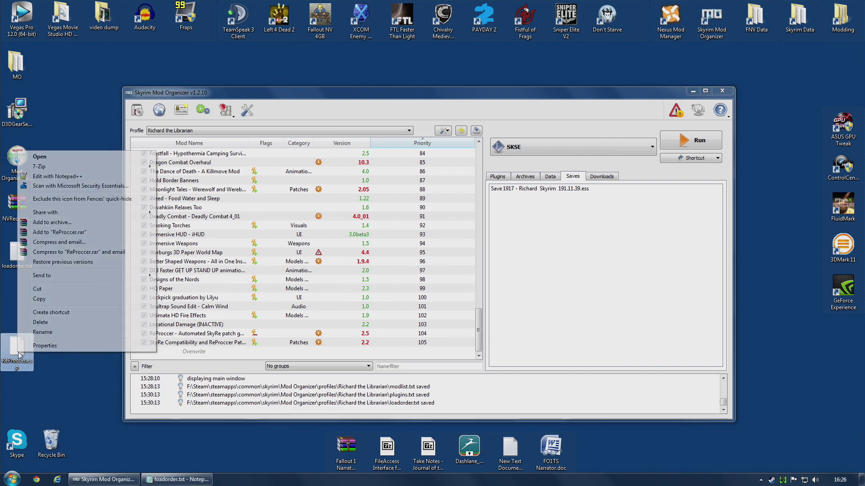
{"action": "left_click", "coordinate": [80, 233]}
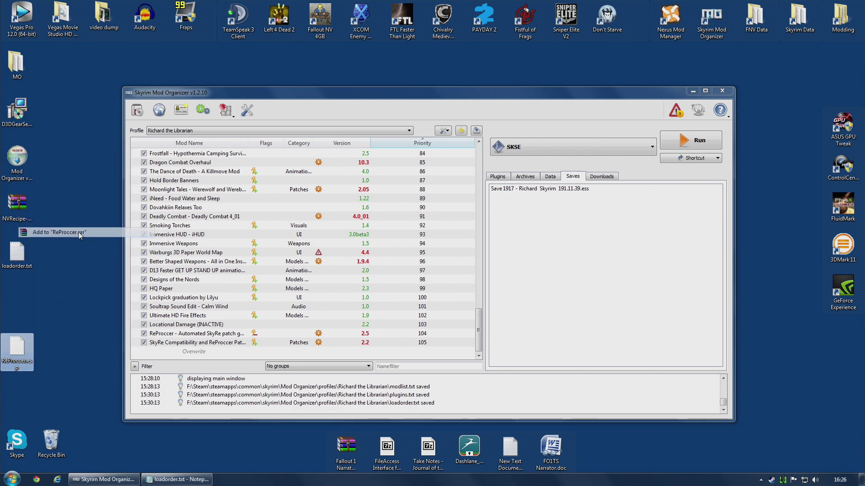
Delete the loose ReProccer.esp file from the desktop, keeping the packed ReProccer.rar
{"action": "right_click", "coordinate": [17, 349]}
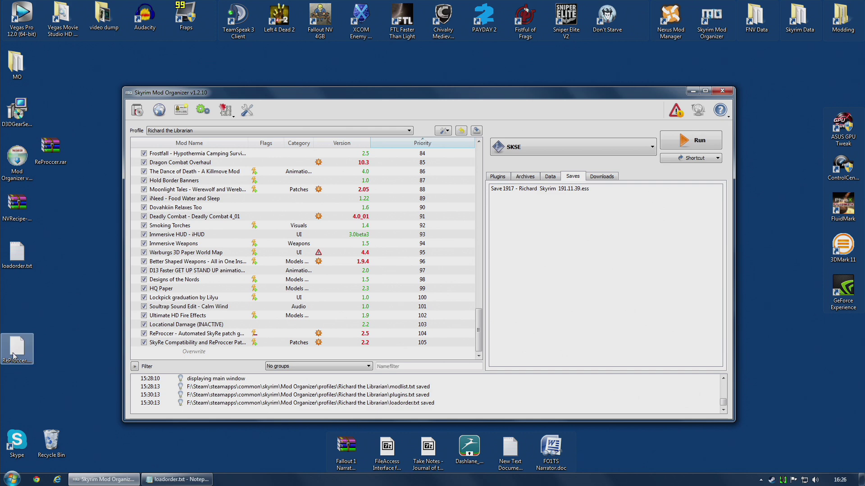
{"action": "left_click", "coordinate": [32, 319]}
{"action": "left_click", "coordinate": [451, 277]}
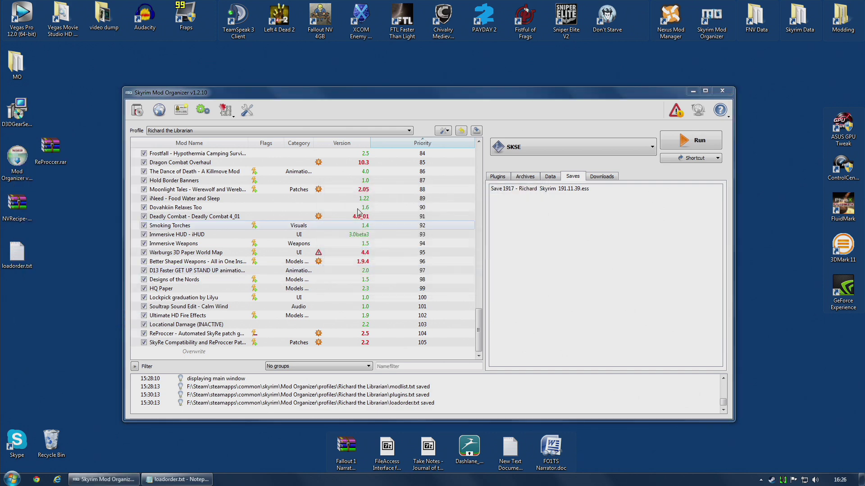
Install ReProccer.rar from the desktop as a new mod named "ReProccer (Temporary Hack)"
{"action": "left_click", "coordinate": [137, 111]}
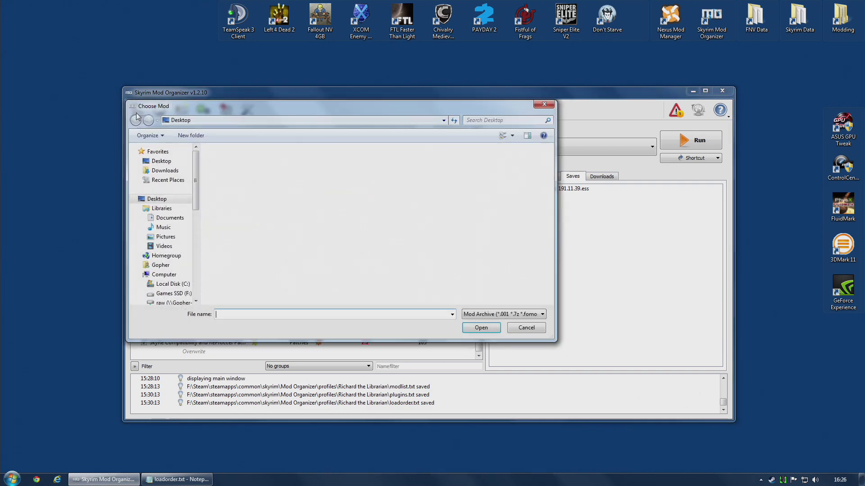
{"action": "left_click_drag", "start_coordinate": [550, 188], "coordinate": [553, 283]}
{"action": "double_click", "coordinate": [378, 197]}
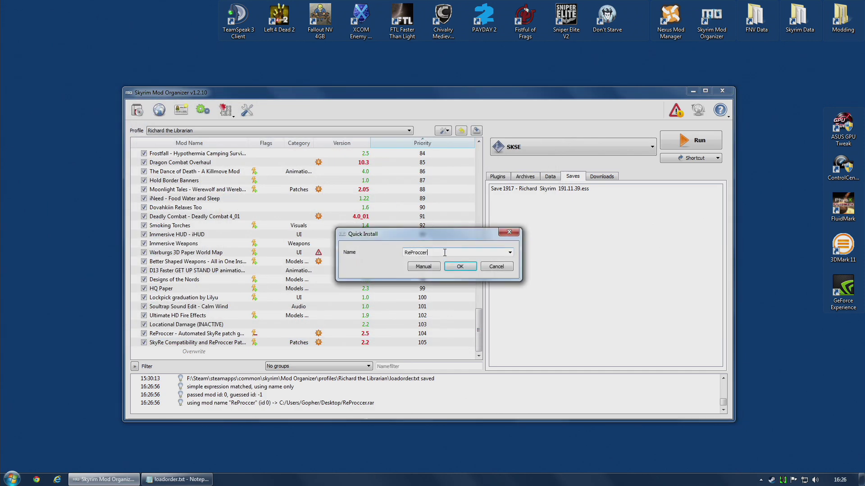
{"action": "type", "text": "(T"}
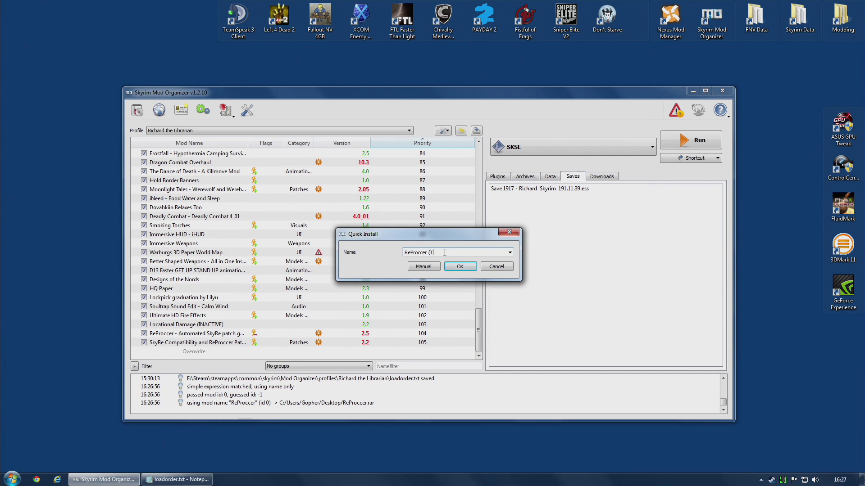
{"action": "type", "text": "emporary Hack)"}
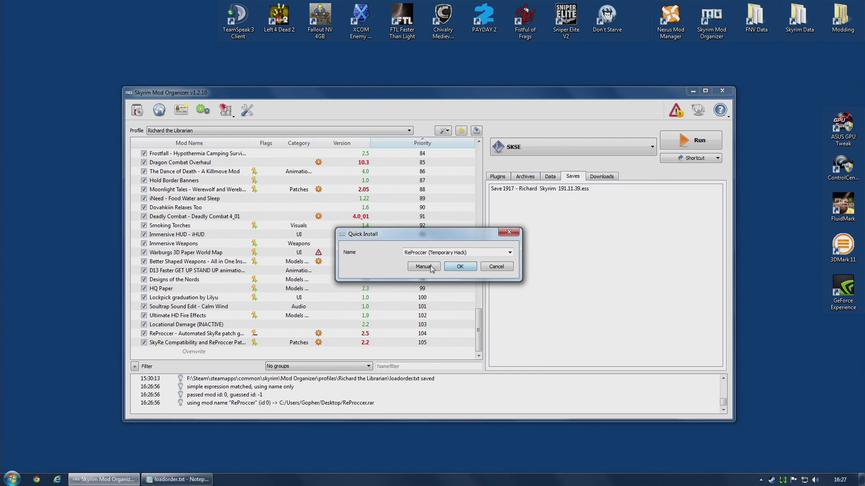
{"action": "left_click", "coordinate": [456, 269]}
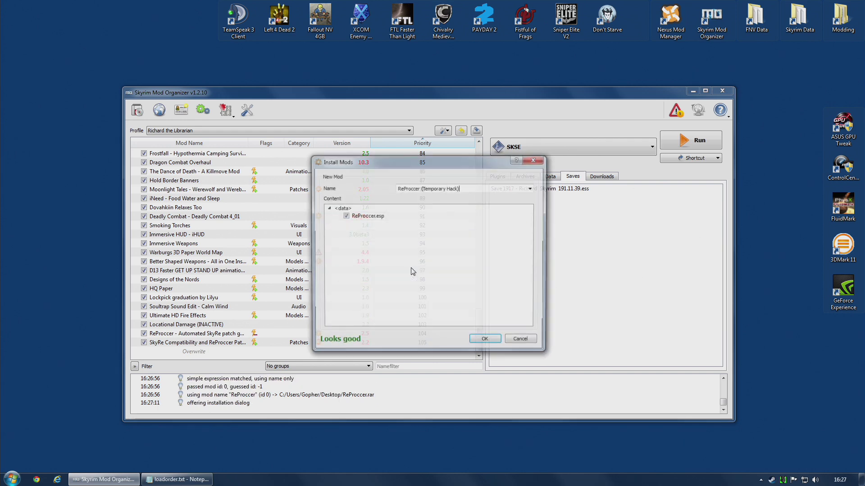
{"action": "left_click", "coordinate": [486, 340]}
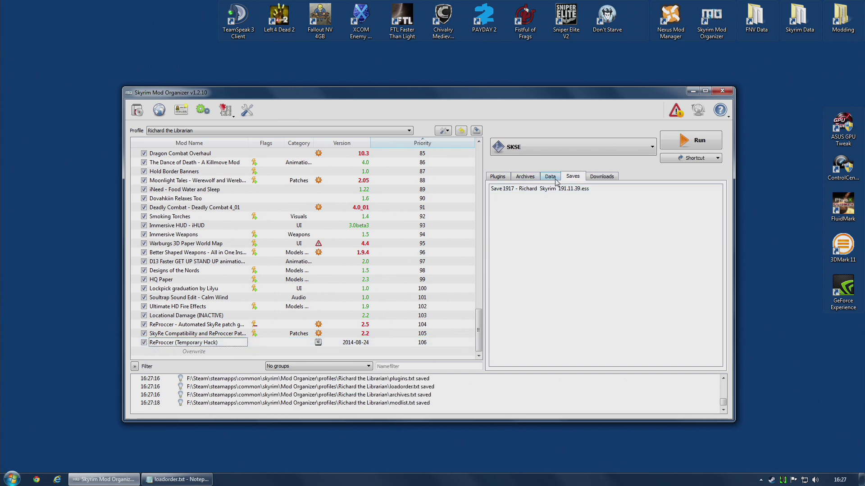
Look for ReProccer.esp at the end of the plugin list and check Save 1917 for missing ESPs
{"action": "left_click", "coordinate": [504, 179]}
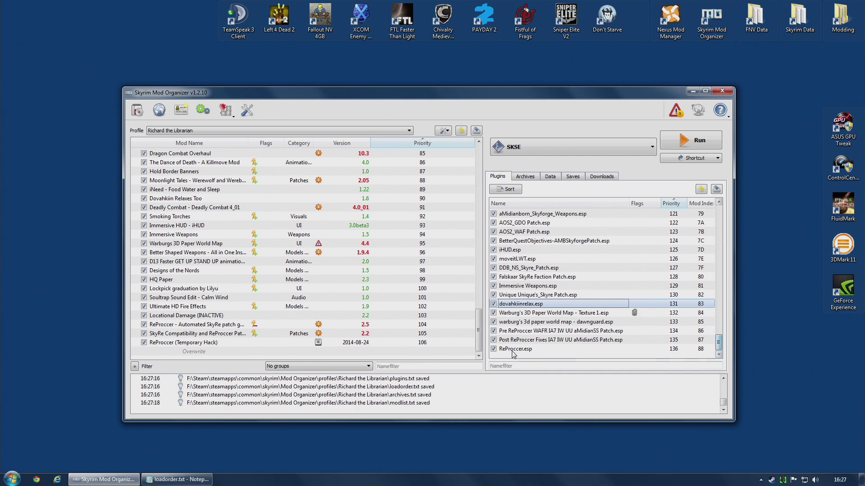
{"action": "left_click", "coordinate": [576, 179]}
{"action": "mouse_move", "coordinate": [541, 194]}
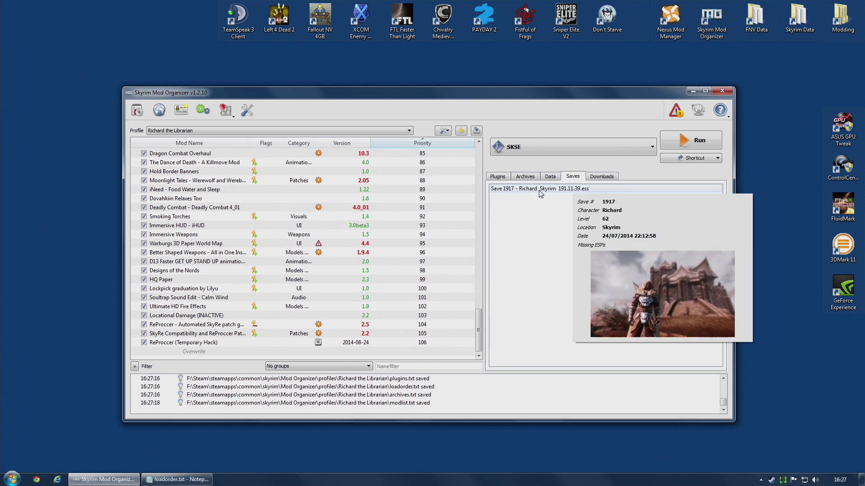
Return to the plugin list and sort the plugin load order automatically
{"action": "left_click", "coordinate": [498, 176]}
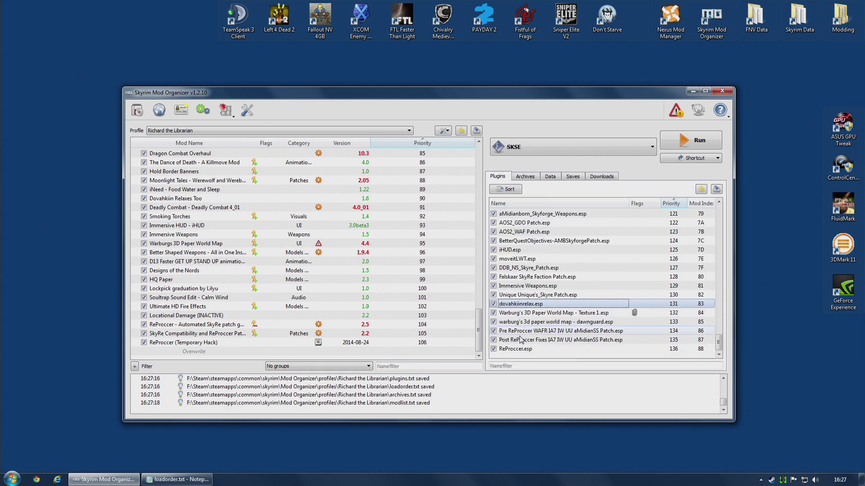
{"action": "mouse_move", "coordinate": [519, 355]}
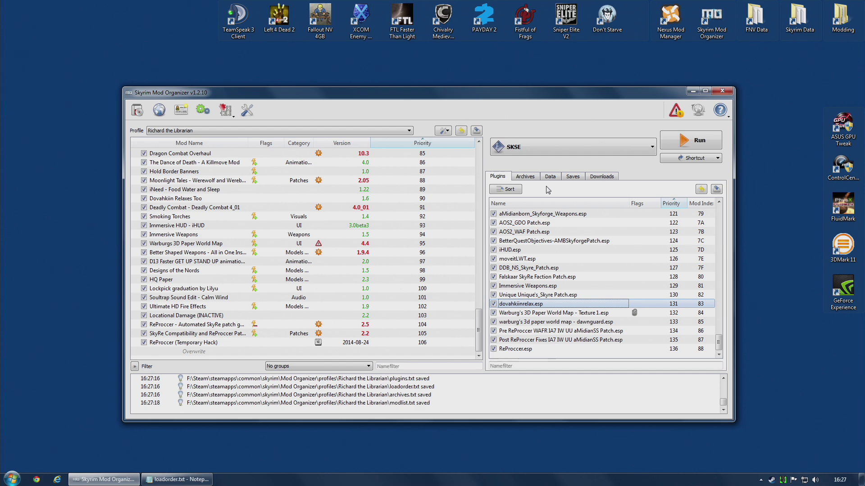
{"action": "left_click", "coordinate": [509, 190]}
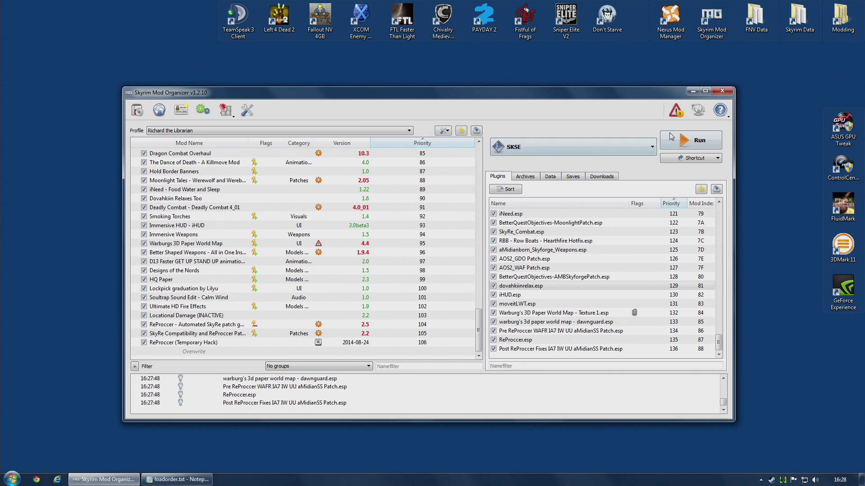
Apply the automatic fix for the potential mod order problem, accepting the rearrangement of the mods
{"action": "left_click", "coordinate": [675, 111]}
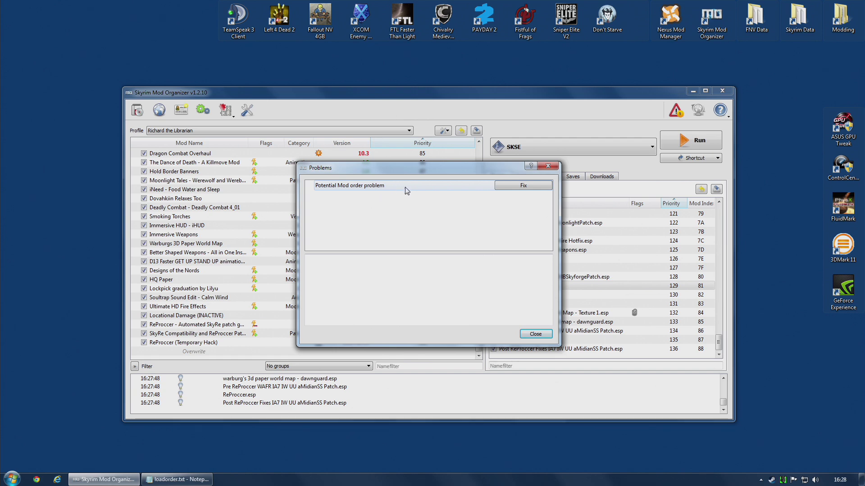
{"action": "left_click", "coordinate": [506, 188]}
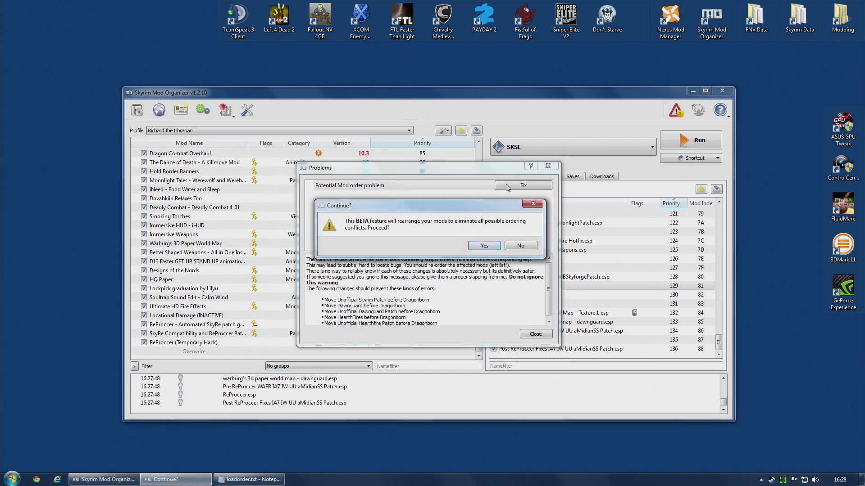
{"action": "left_click", "coordinate": [485, 246]}
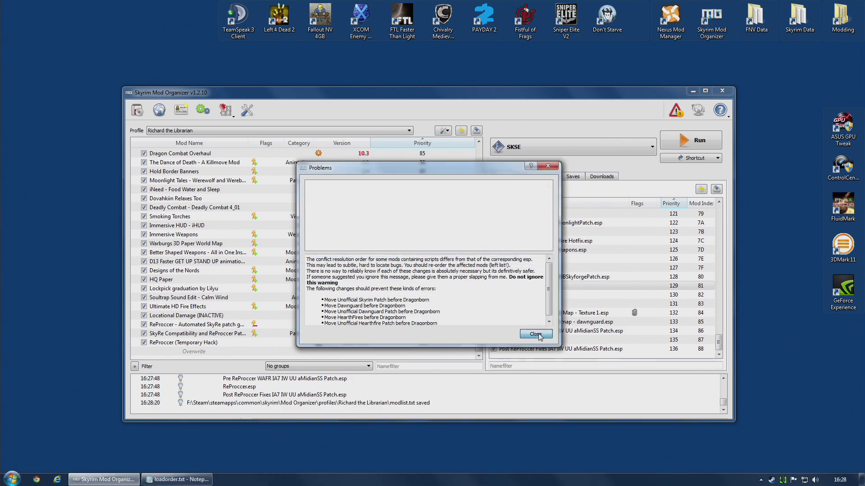
{"action": "left_click", "coordinate": [527, 334]}
Review the rearranged mod list from first to last priority and recheck Save 1917 for missing ESPs
{"action": "left_click_drag", "start_coordinate": [480, 333], "coordinate": [479, 167]}
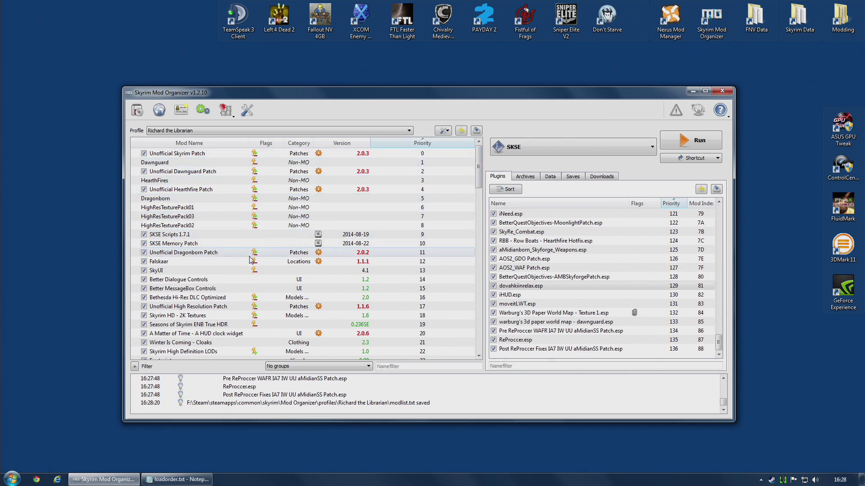
{"action": "left_click_drag", "start_coordinate": [479, 169], "coordinate": [479, 324]}
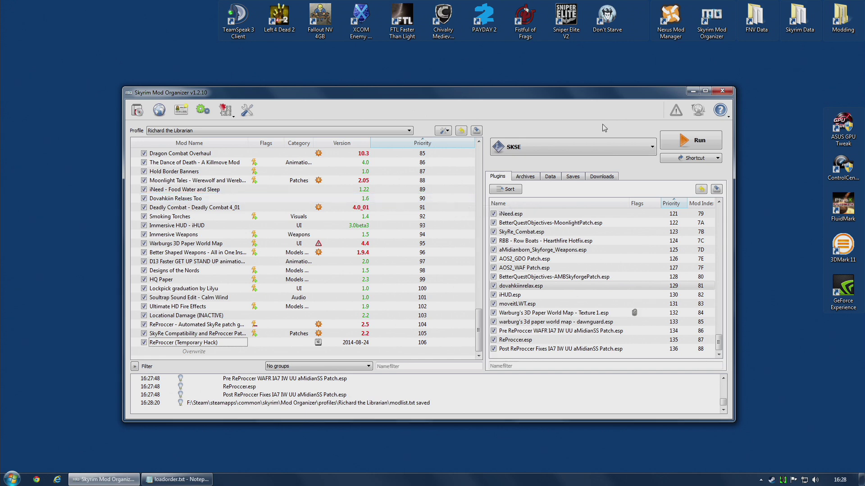
{"action": "left_click", "coordinate": [573, 177]}
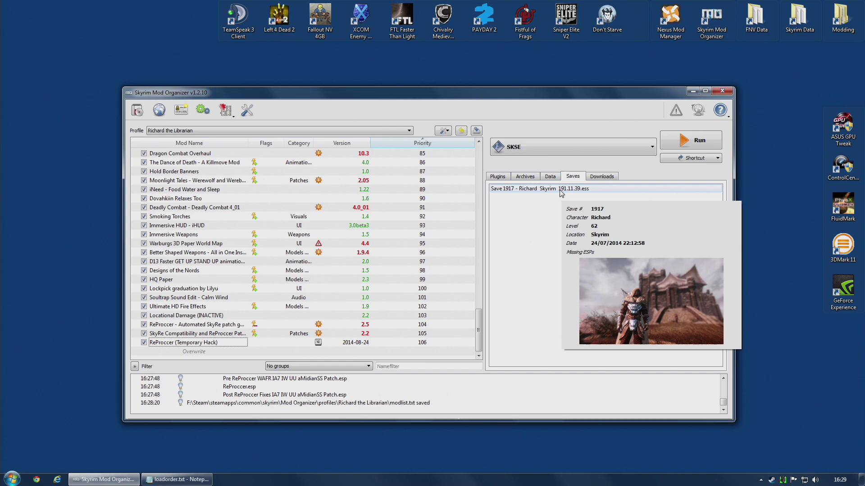
Bring up the backed-up loadorder.txt in Notepad and review its plugin order from end to start
{"action": "left_click", "coordinate": [177, 480]}
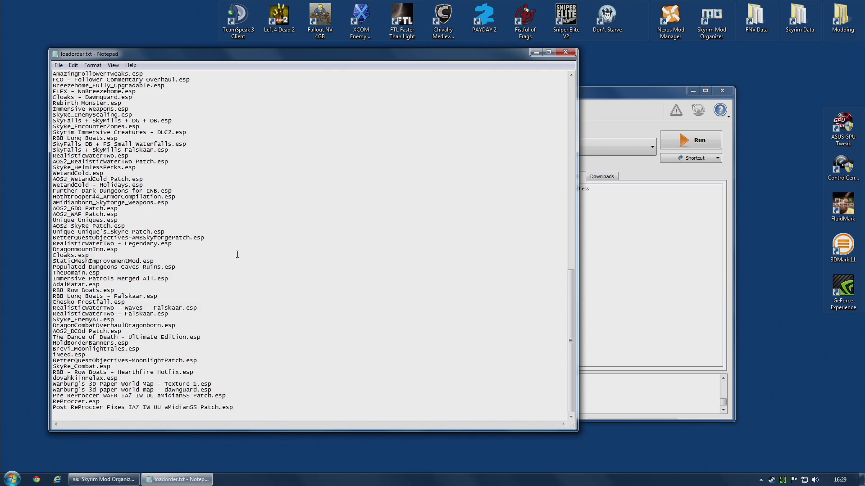
{"action": "scroll", "coordinate": [237, 255], "scroll_direction": "up", "scroll_amount": 19}
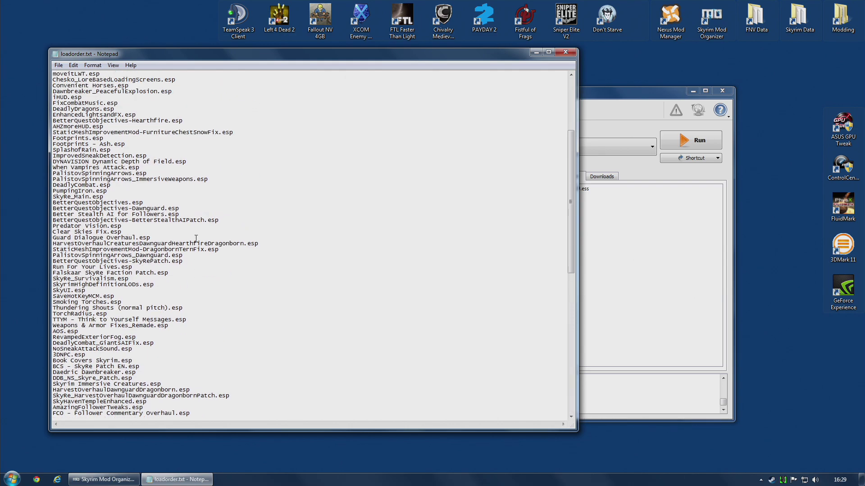
{"action": "scroll", "coordinate": [203, 225], "scroll_direction": "up", "scroll_amount": 7}
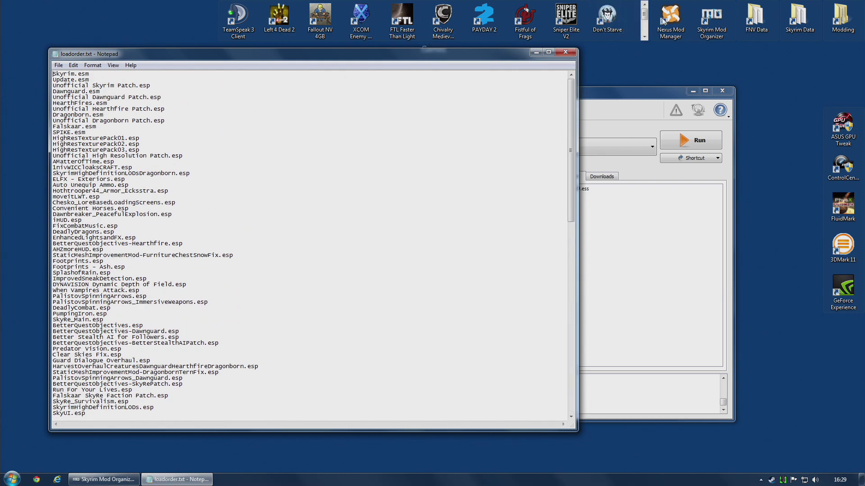
Open loadorder.txt from Mod Organizer's Richard the Librarian profile folder inside the Skyrim game folder in Notepad++
{"action": "double_click", "coordinate": [798, 18]}
{"action": "left_click", "coordinate": [459, 48]}
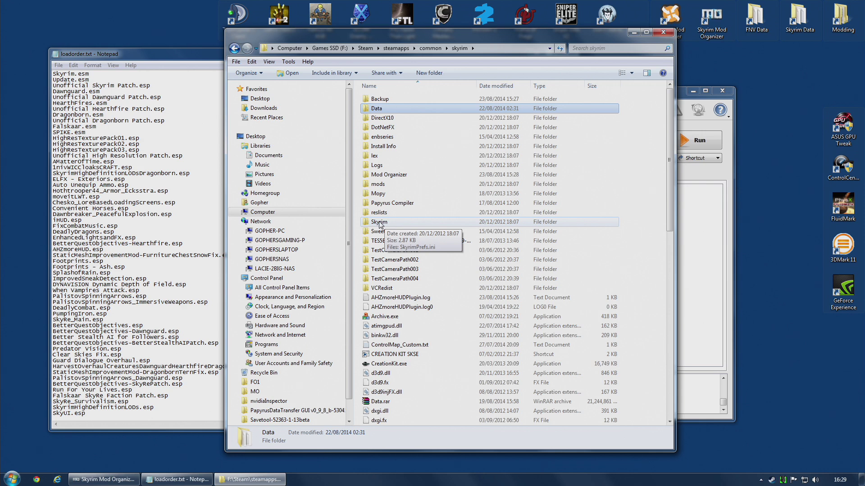
{"action": "double_click", "coordinate": [382, 175]}
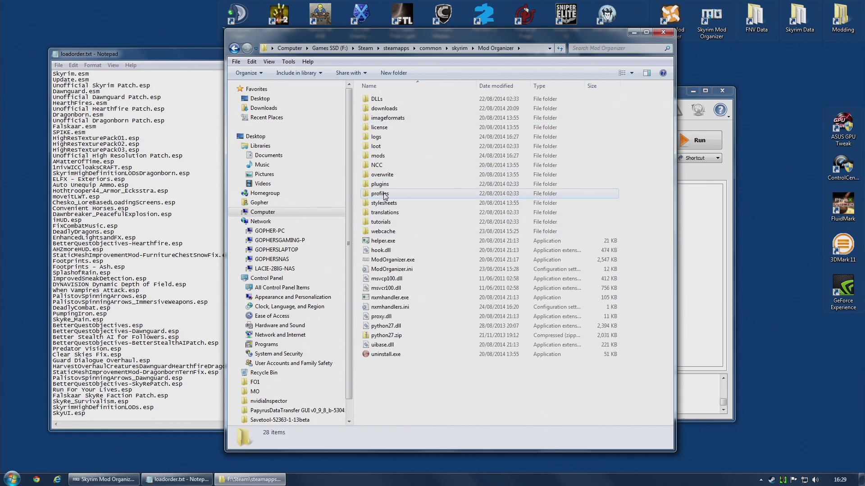
{"action": "double_click", "coordinate": [382, 193]}
{"action": "double_click", "coordinate": [392, 99]}
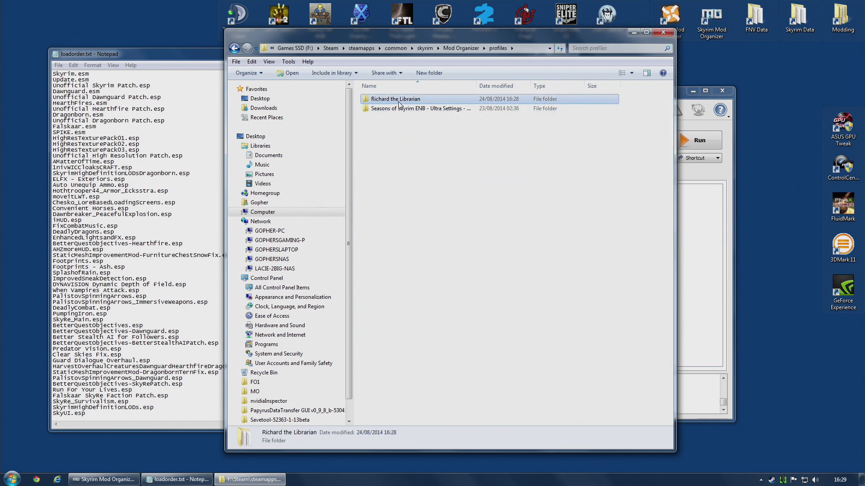
{"action": "right_click", "coordinate": [393, 128]}
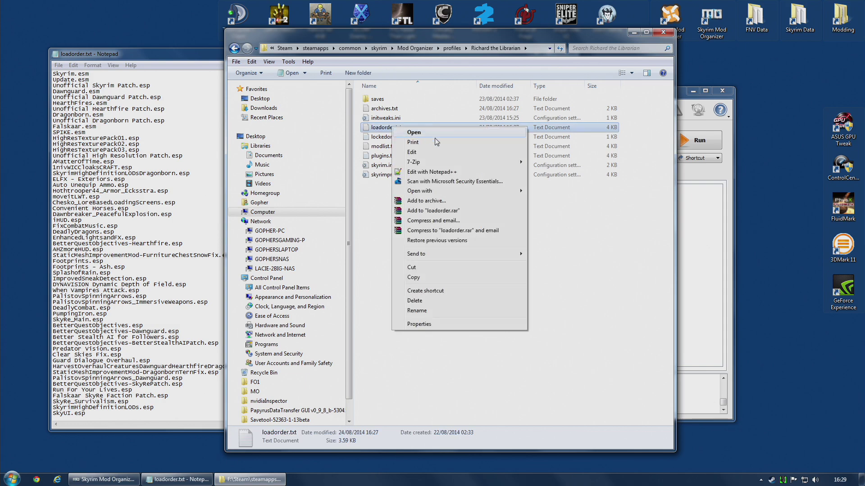
{"action": "left_click", "coordinate": [431, 172]}
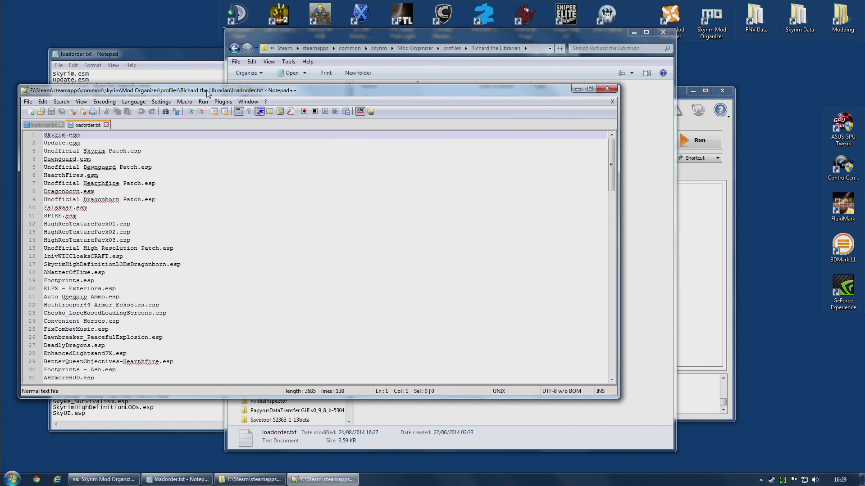
Review the plugin order in the backed-up loadorder.txt and the profile's loadorder.txt from start to end in Notepad++
{"action": "left_click", "coordinate": [41, 126]}
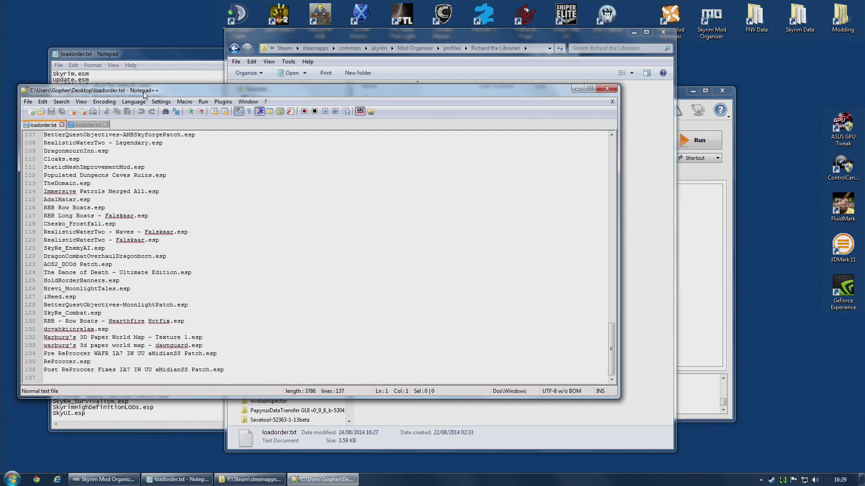
{"action": "left_click_drag", "start_coordinate": [151, 93], "coordinate": [178, 89]}
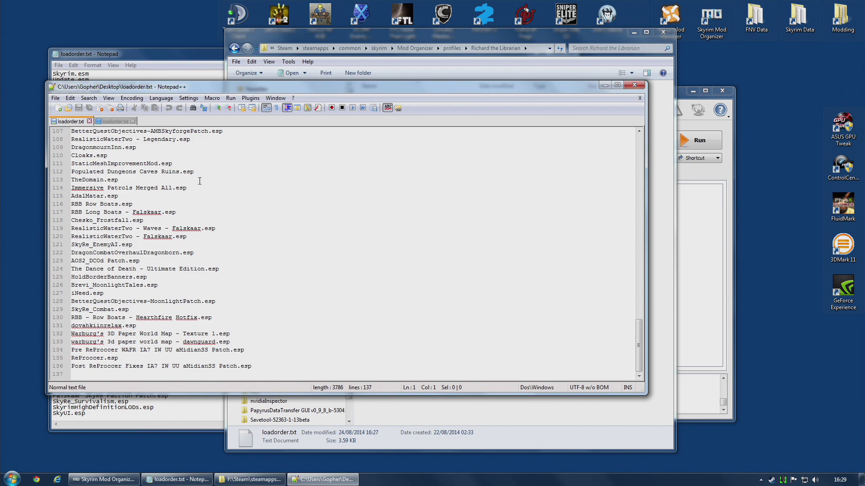
{"action": "scroll", "coordinate": [512, 337], "scroll_direction": "up", "scroll_amount": 5}
{"action": "left_click_drag", "start_coordinate": [639, 320], "coordinate": [638, 355]}
{"action": "scroll", "coordinate": [468, 298], "scroll_direction": "up", "scroll_amount": 5}
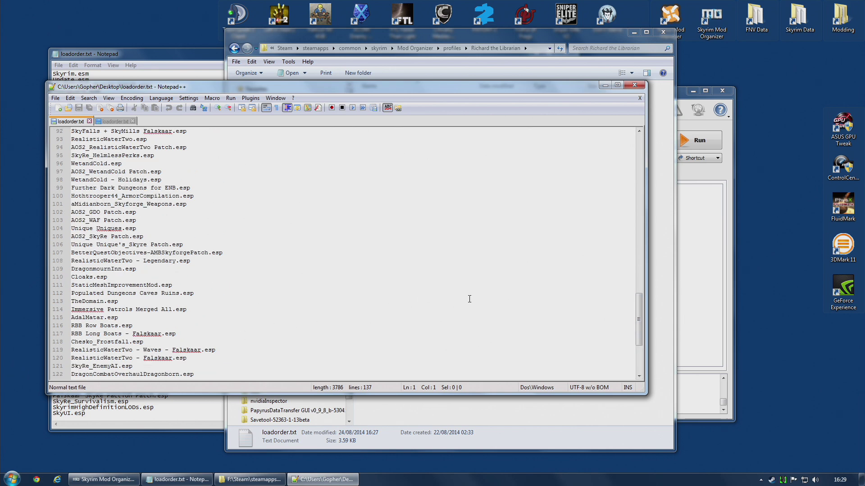
{"action": "left_click_drag", "start_coordinate": [641, 314], "coordinate": [638, 155]}
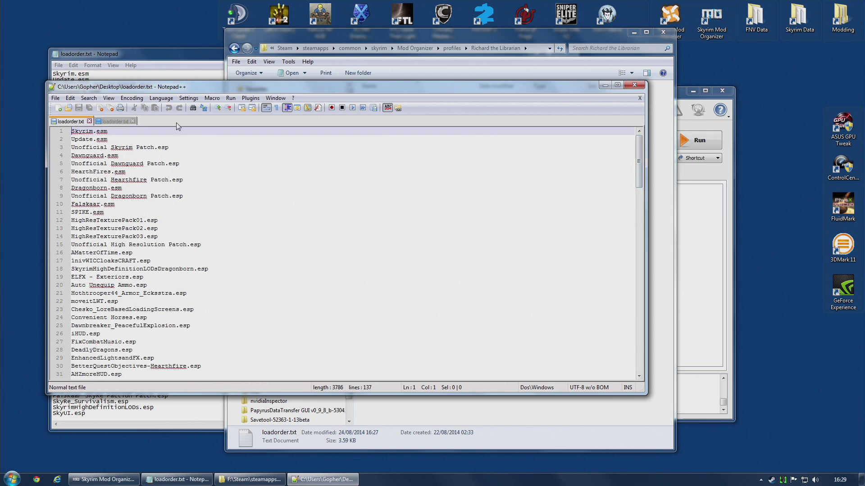
{"action": "left_click", "coordinate": [116, 122]}
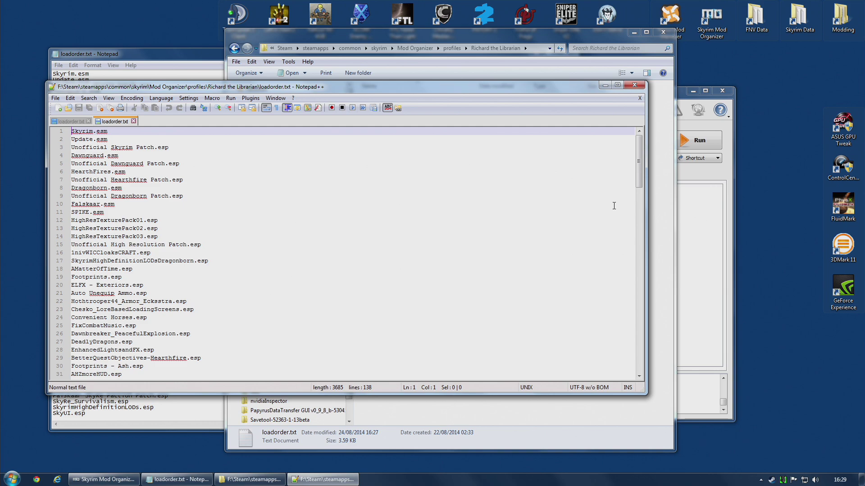
{"action": "left_click_drag", "start_coordinate": [640, 182], "coordinate": [643, 367]}
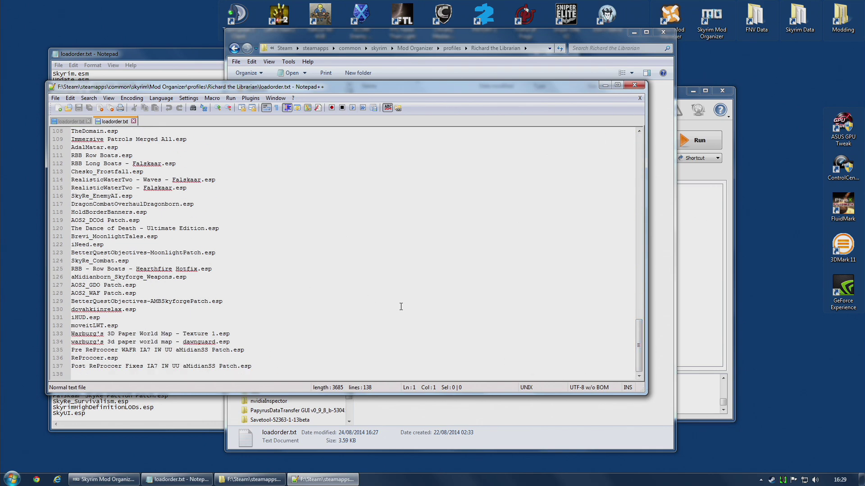
{"action": "left_click_drag", "start_coordinate": [639, 346], "coordinate": [632, 148]}
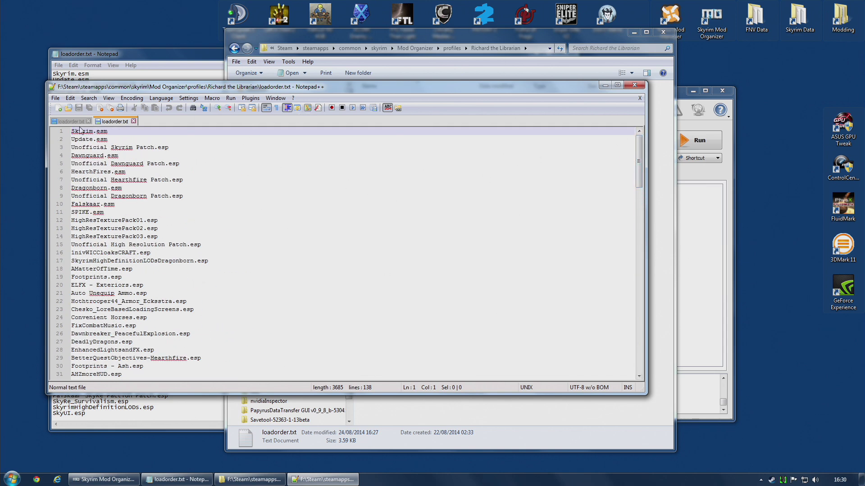
{"action": "key", "text": "ctrl+Tab"}
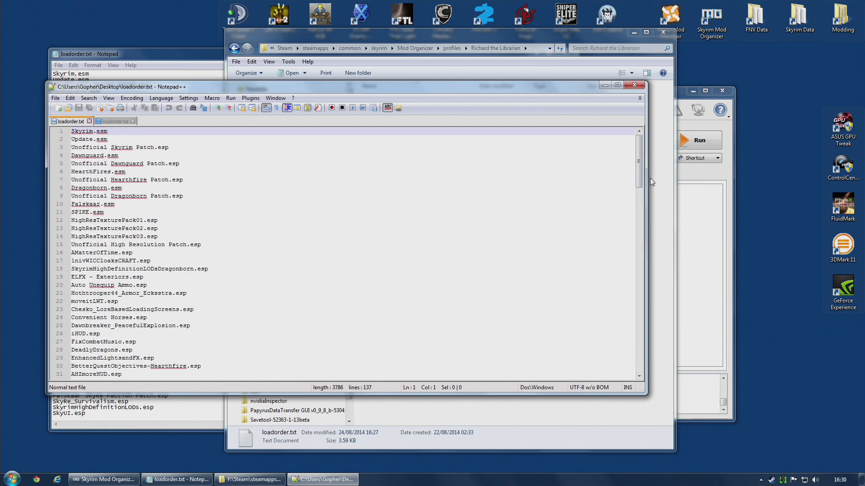
{"action": "left_click_drag", "start_coordinate": [639, 177], "coordinate": [618, 151]}
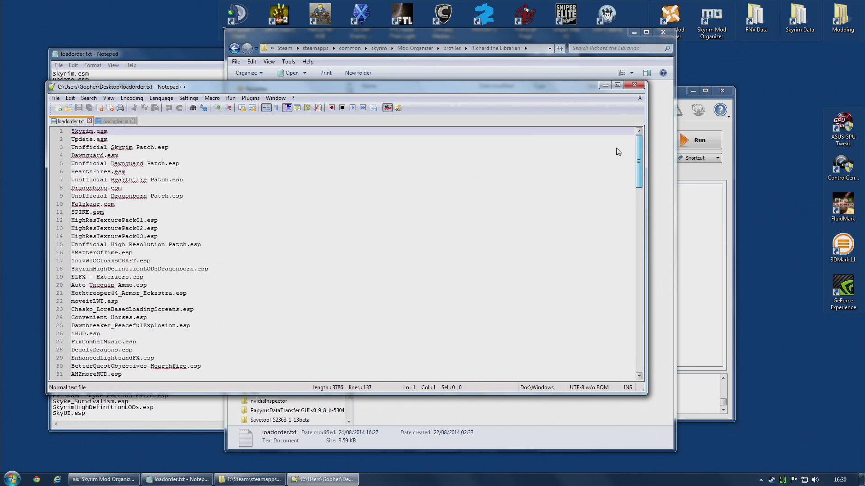
Move the profile's loadorder.txt to the other view so both load order files are side by side
{"action": "left_click", "coordinate": [115, 121]}
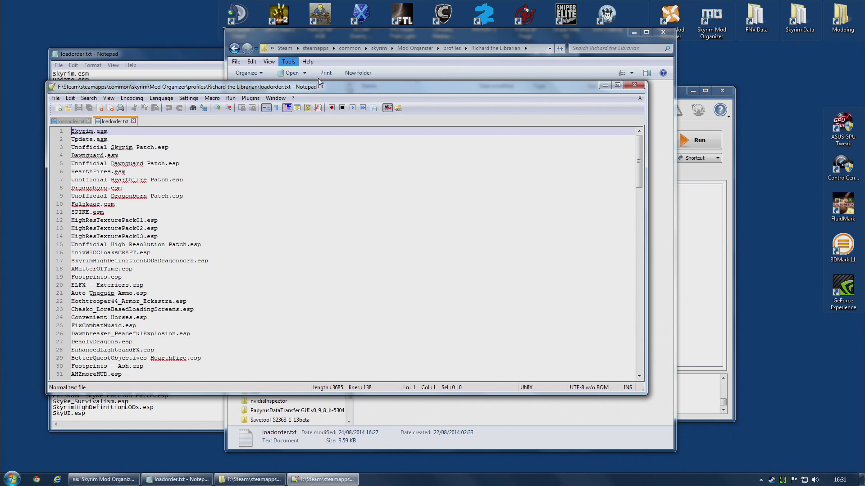
{"action": "right_click", "coordinate": [116, 122]}
{"action": "left_click", "coordinate": [159, 310]}
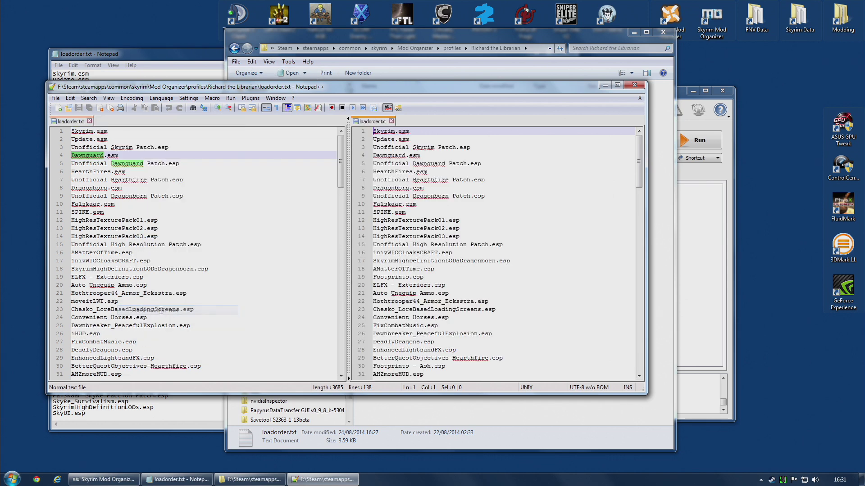
{"action": "left_click", "coordinate": [205, 158]}
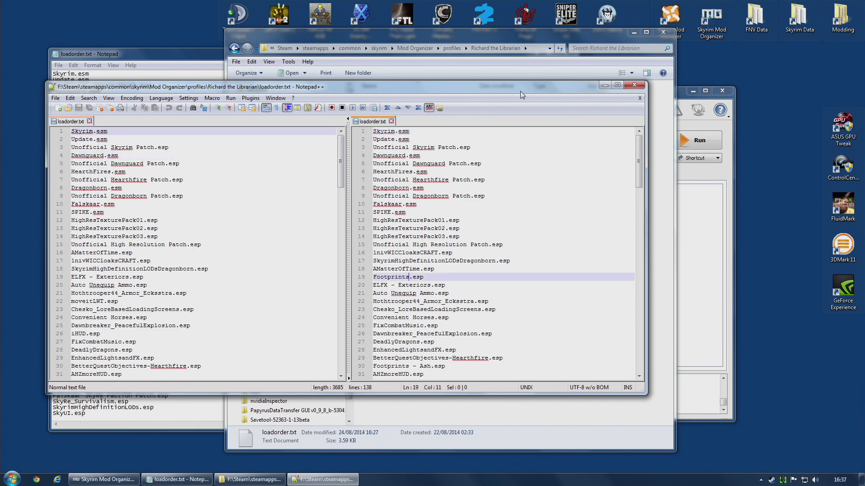
Look over the Compare plugin's commands and the plugins available in the Plugin Manager, and close the manager
{"action": "left_click", "coordinate": [251, 99]}
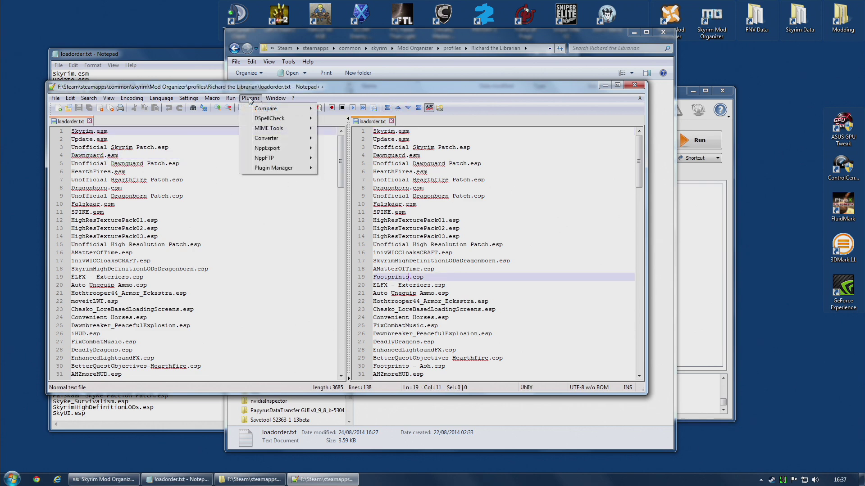
{"action": "mouse_move", "coordinate": [270, 112]}
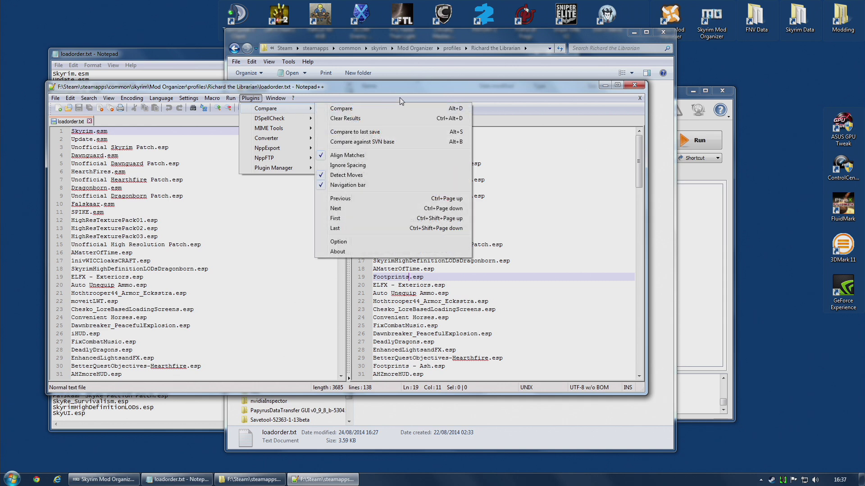
{"action": "left_click", "coordinate": [341, 109]}
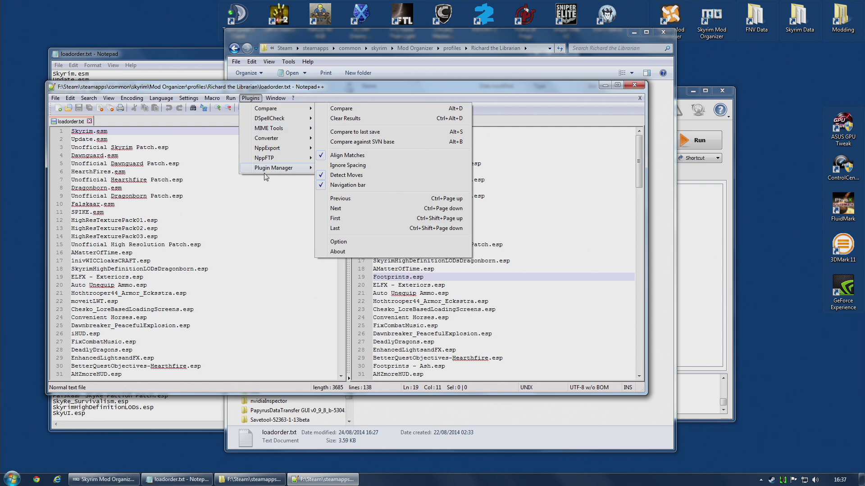
{"action": "mouse_move", "coordinate": [276, 170]}
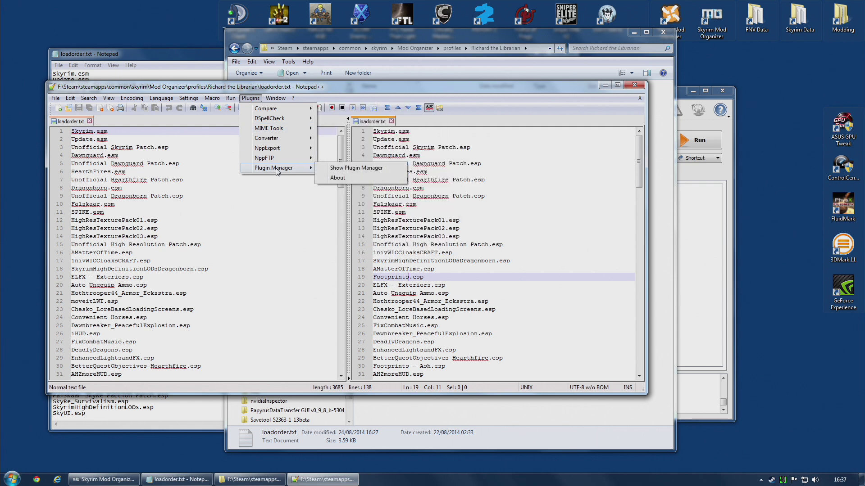
{"action": "left_click", "coordinate": [357, 168]}
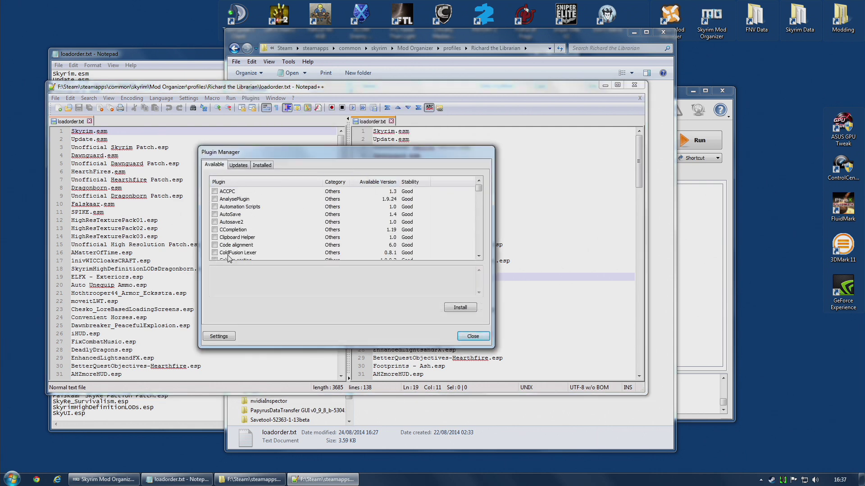
{"action": "left_click", "coordinate": [473, 337]}
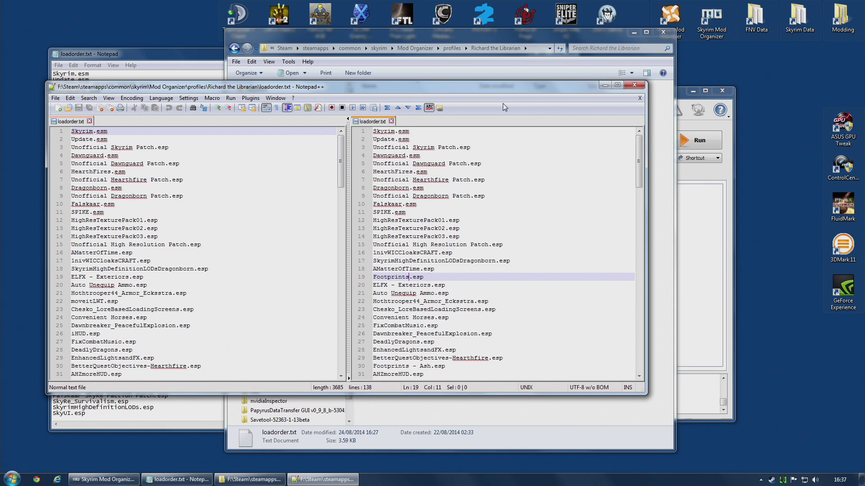
Run the Compare plugin on the two side-by-side loadorder.txt files
{"action": "left_click", "coordinate": [251, 98]}
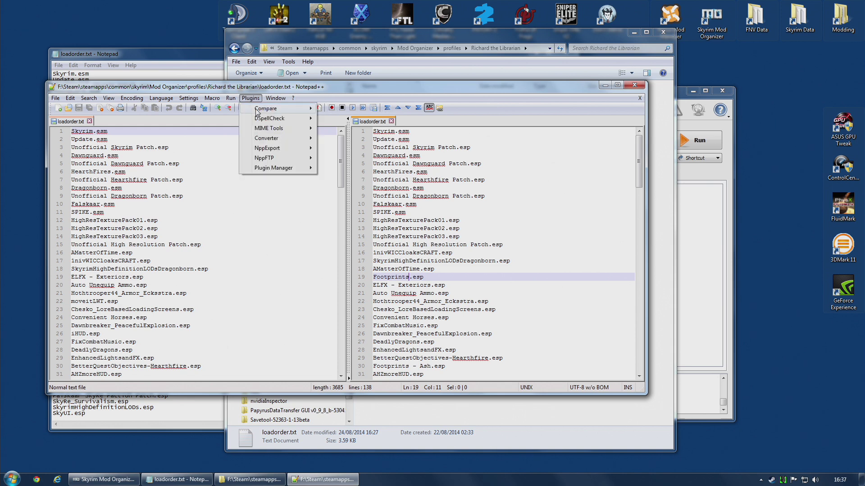
{"action": "mouse_move", "coordinate": [258, 112]}
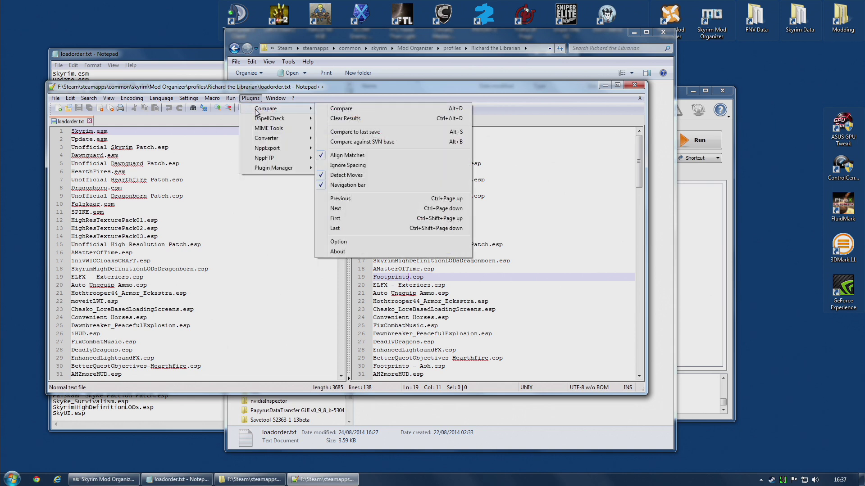
{"action": "left_click", "coordinate": [341, 109]}
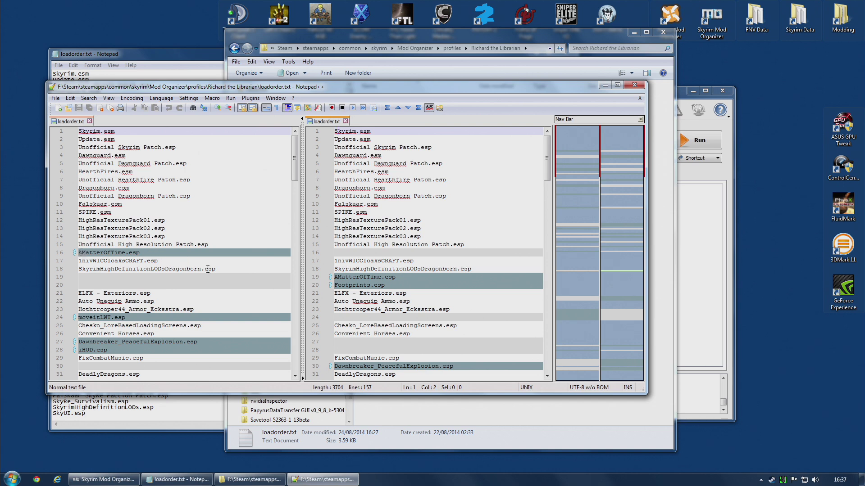
Examine the highlighted differences through both load orders, including the BetterQuestObjectives-AFTPatch.esp line on the profile's side
{"action": "scroll", "coordinate": [153, 270], "scroll_direction": "down", "scroll_amount": 2}
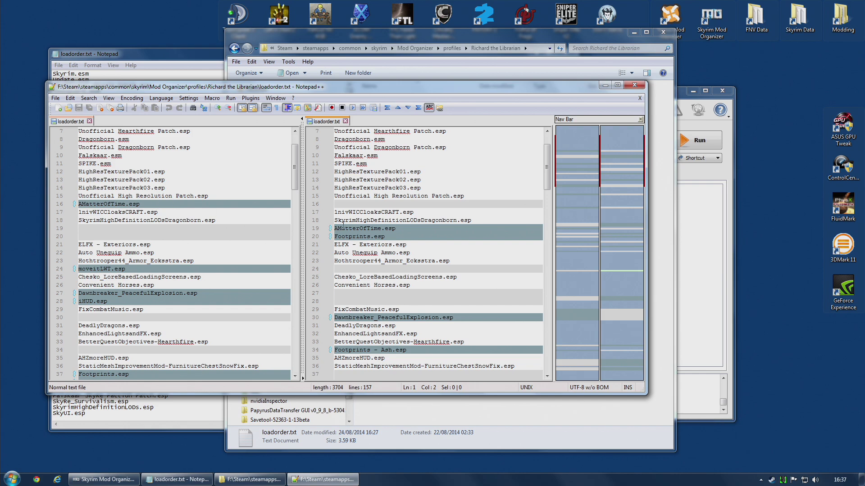
{"action": "scroll", "coordinate": [413, 228], "scroll_direction": "down", "scroll_amount": 4}
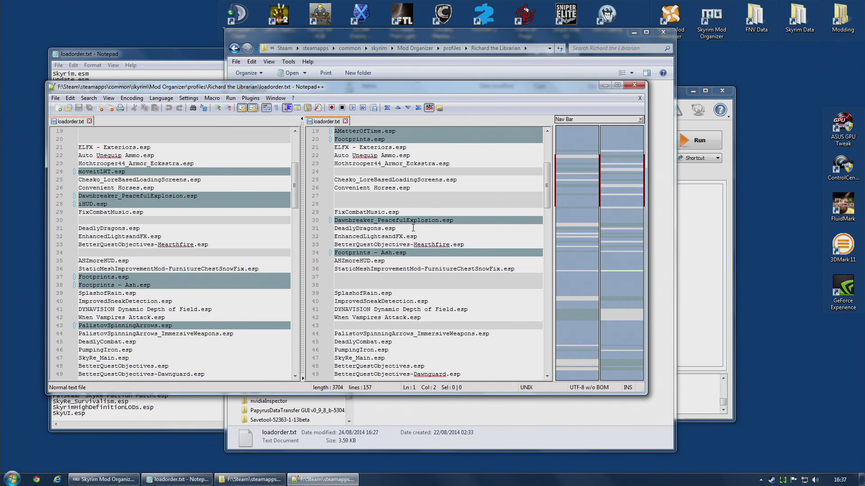
{"action": "scroll", "coordinate": [413, 229], "scroll_direction": "down", "scroll_amount": 19}
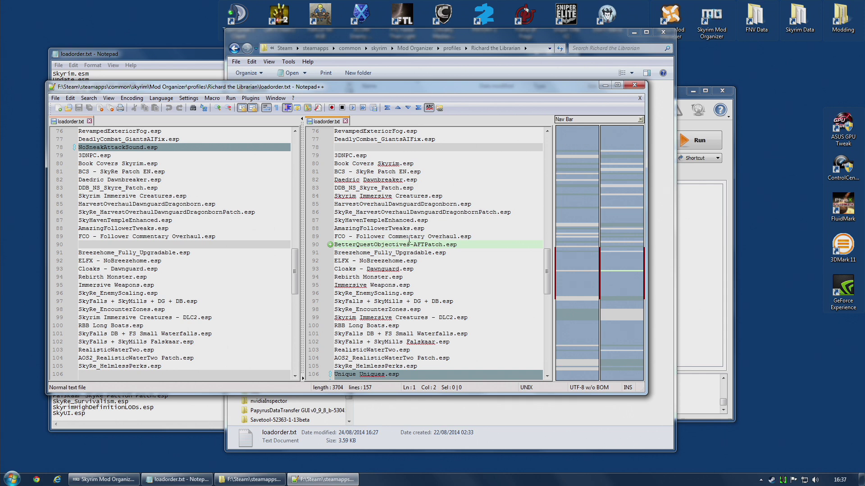
{"action": "scroll", "coordinate": [406, 239], "scroll_direction": "down", "scroll_amount": 7}
{"action": "scroll", "coordinate": [428, 231], "scroll_direction": "down", "scroll_amount": 10}
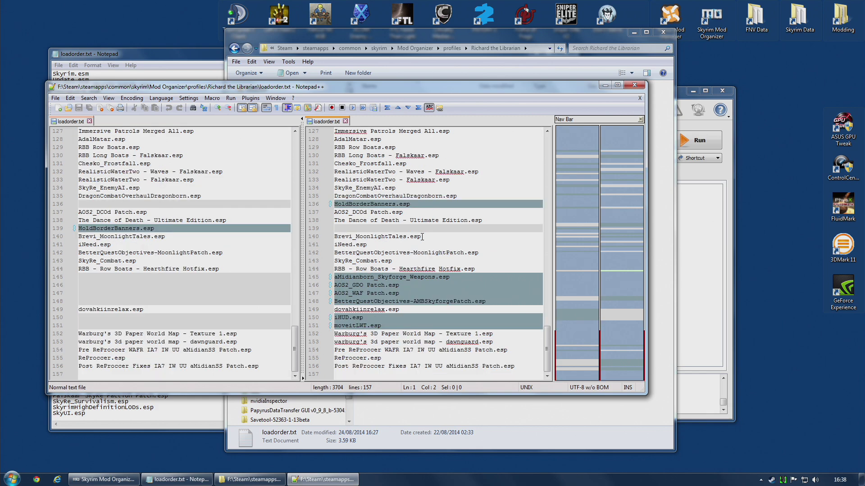
{"action": "scroll", "coordinate": [422, 237], "scroll_direction": "up", "scroll_amount": 15}
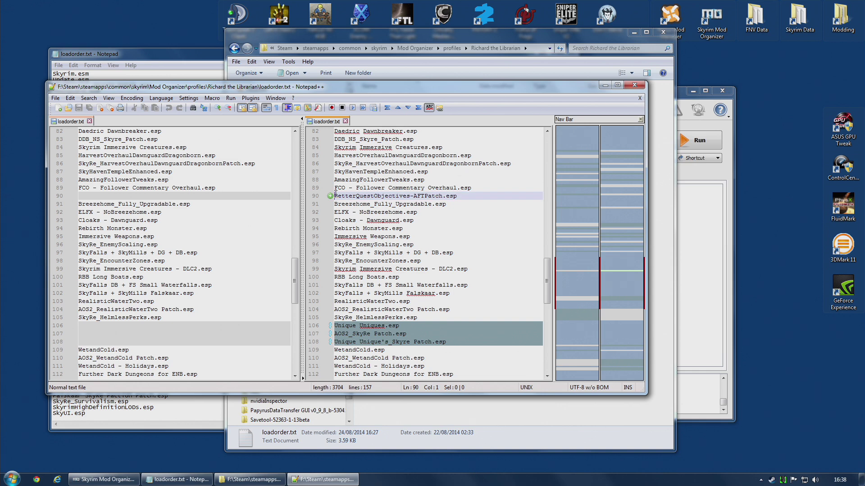
{"action": "left_click_drag", "start_coordinate": [334, 196], "coordinate": [466, 196]}
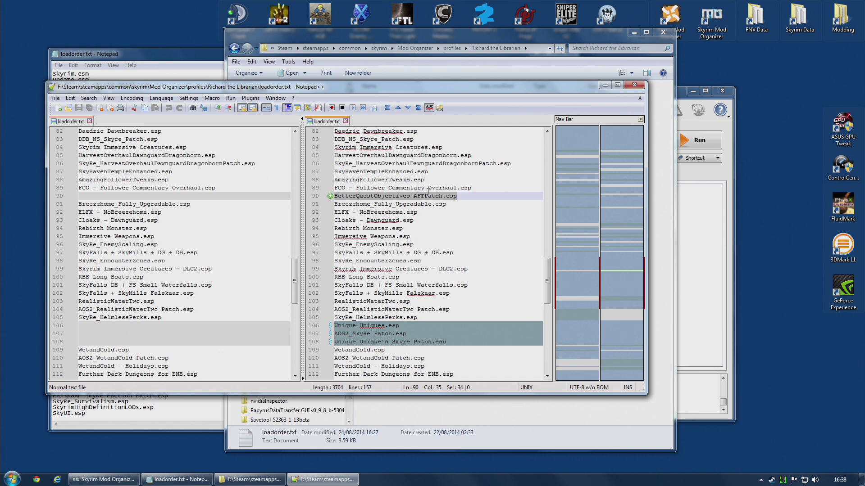
{"action": "scroll", "coordinate": [412, 184], "scroll_direction": "up", "scroll_amount": 20}
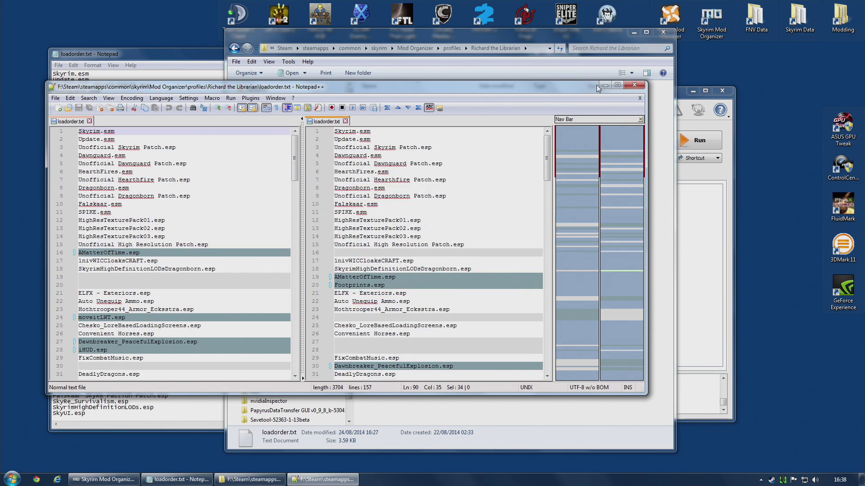
Close Notepad++ and return to Mod Organizer, showing the plugin list from its first priority
{"action": "left_click", "coordinate": [639, 86]}
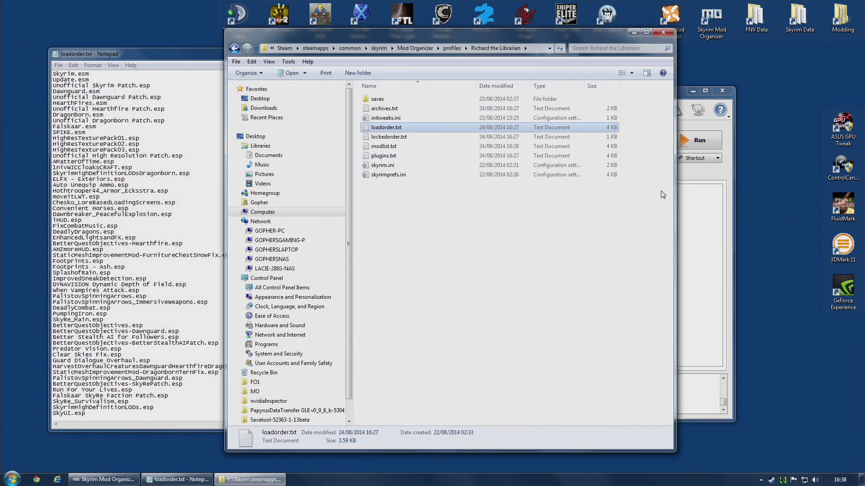
{"action": "left_click", "coordinate": [731, 170]}
{"action": "left_click", "coordinate": [497, 177]}
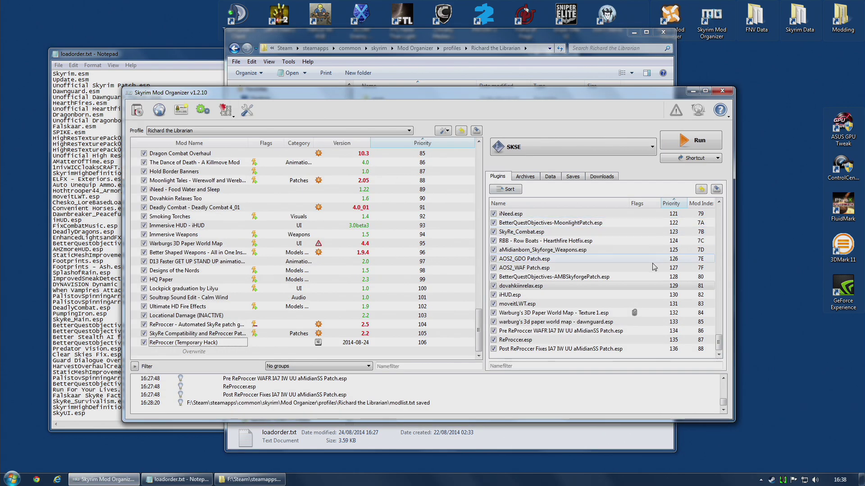
{"action": "left_click_drag", "start_coordinate": [719, 344], "coordinate": [717, 212]}
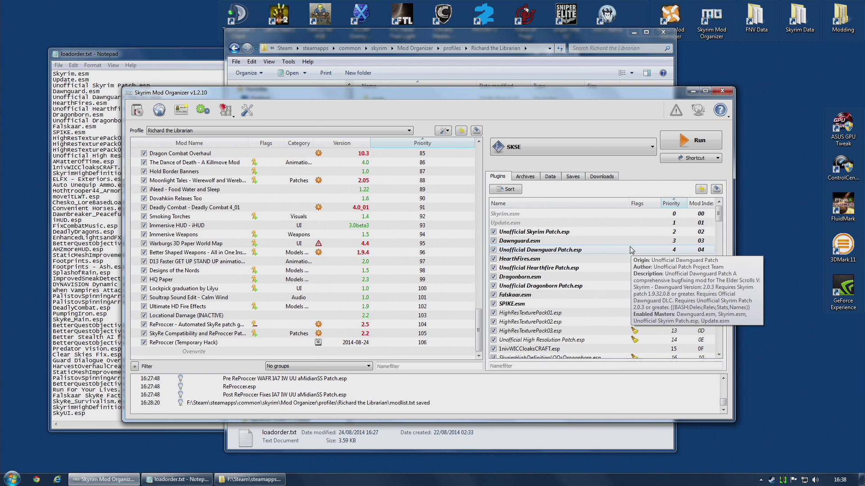
Launch Skyrim through SKSE and load save 1917
{"action": "left_click", "coordinate": [696, 142]}
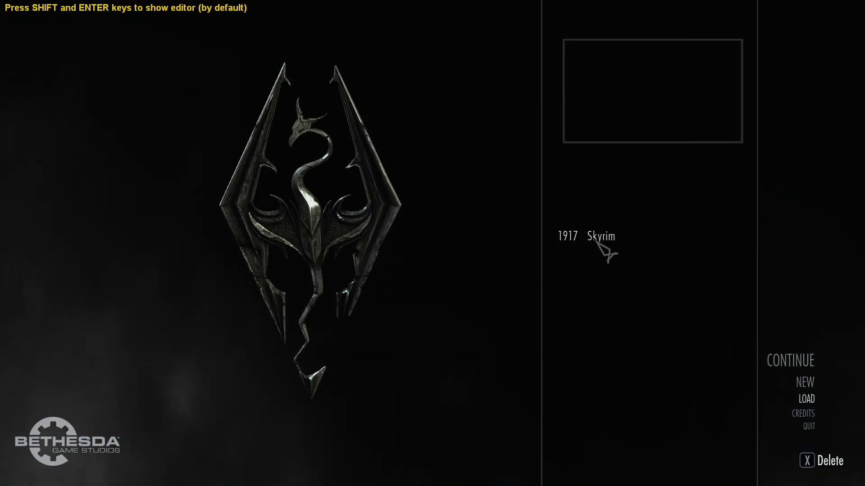
{"action": "left_click", "coordinate": [597, 239]}
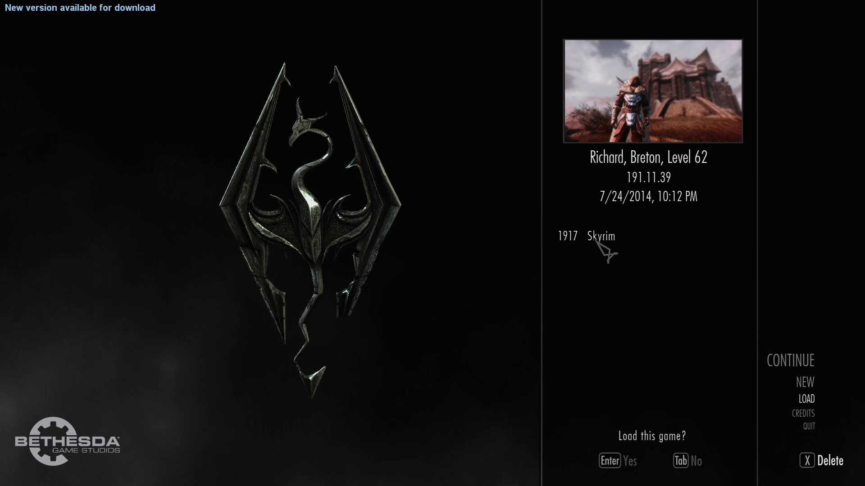
{"action": "left_click", "coordinate": [627, 464]}
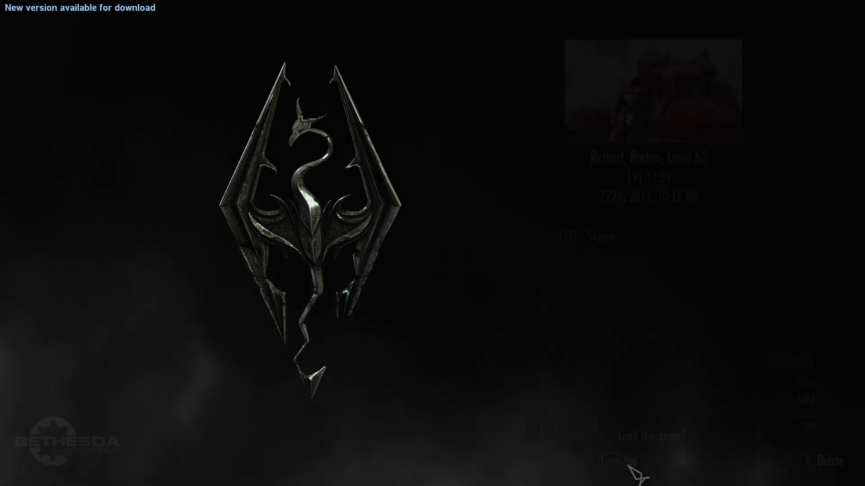
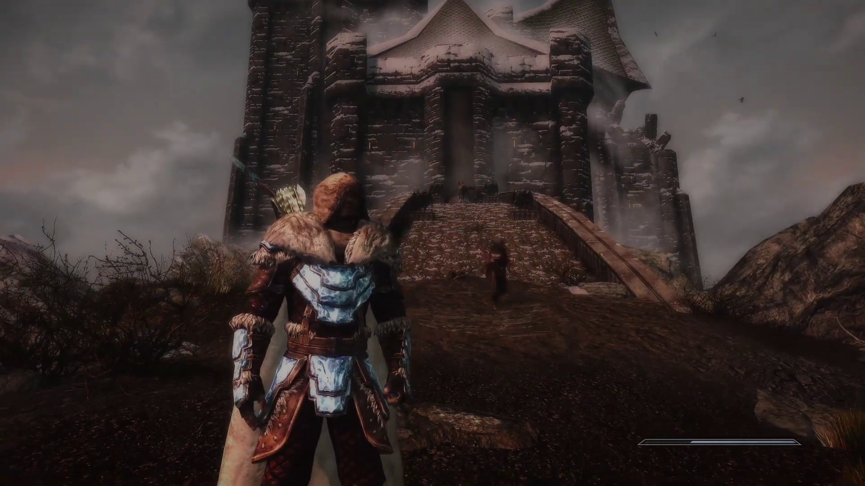
Bring up the inventory's weapons and inspect the Stalhrim Shortbow (Epic), then return to the game
{"action": "key", "text": "r"}
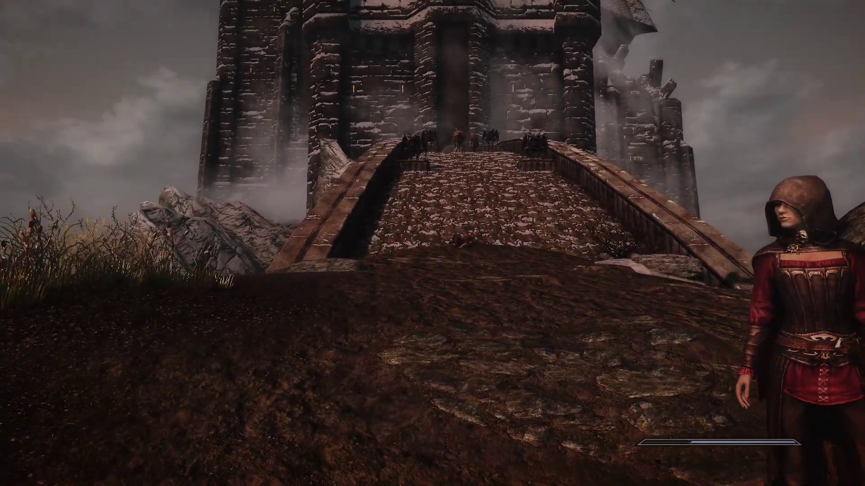
{"action": "key", "text": "i"}
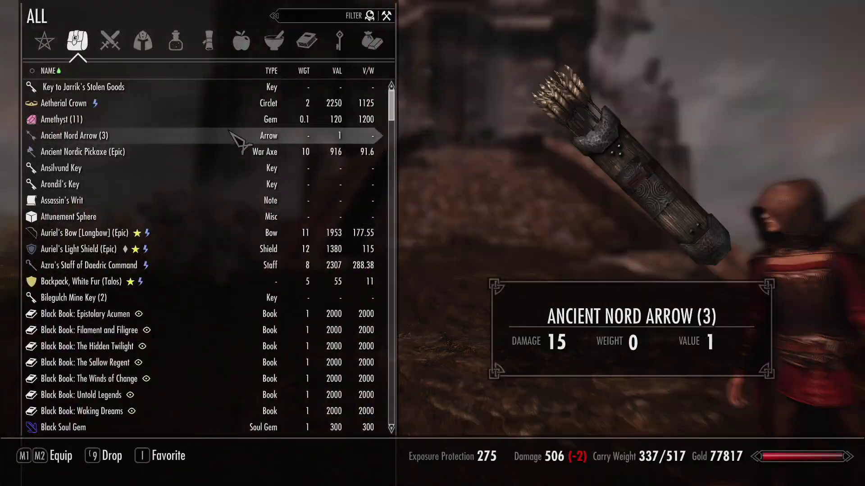
{"action": "left_click", "coordinate": [115, 47]}
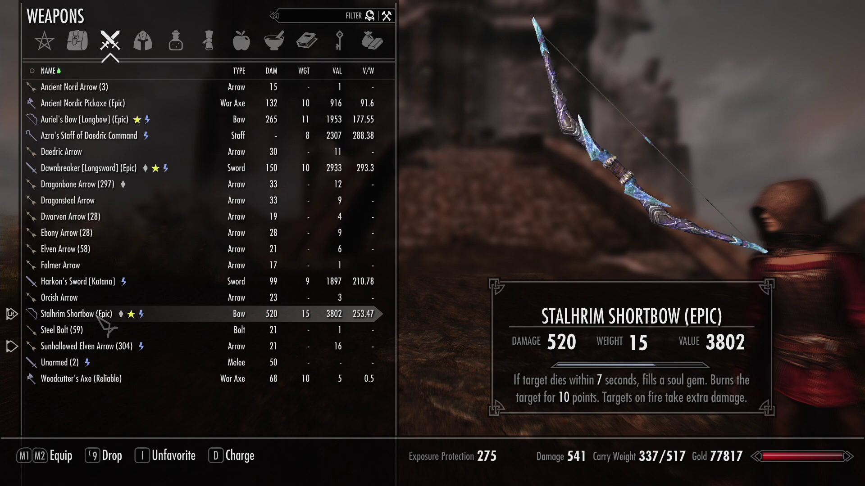
{"action": "key", "text": "Tab"}
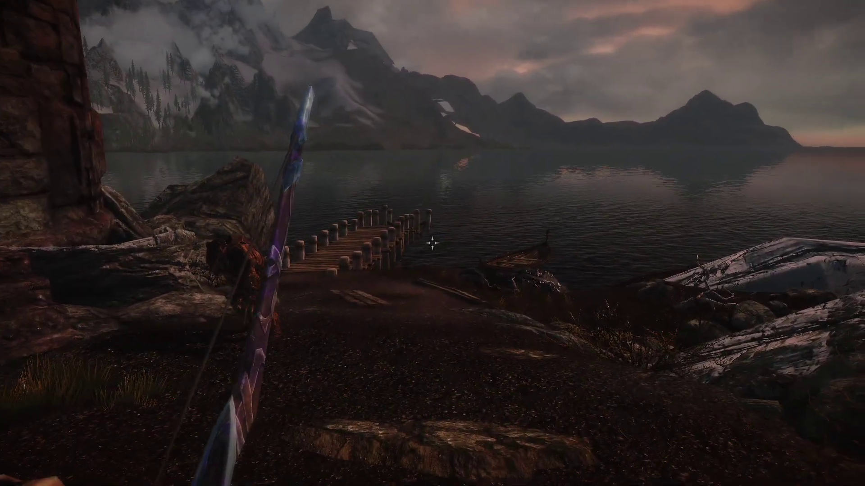
Fire a test shot with the bow toward the lake, and call up the wait prompt and dismiss it
{"action": "left_click", "coordinate": [432, 243]}
{"action": "left_click_drag", "start_coordinate": [432, 244], "coordinate": [433, 243]}
{"action": "key", "text": "t"}
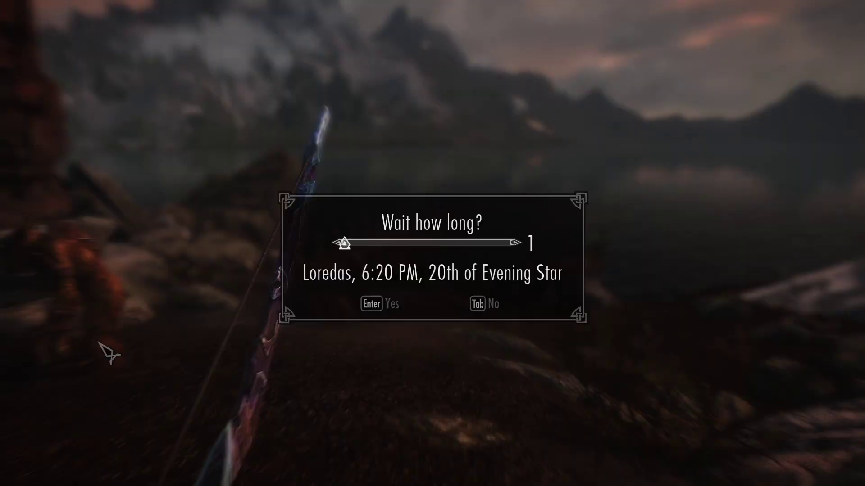
{"action": "left_click", "coordinate": [505, 308]}
View the soul gem choices for charging the Stalhrim Shortbow (Epic), then leave the inventory without charging it
{"action": "key", "text": "i"}
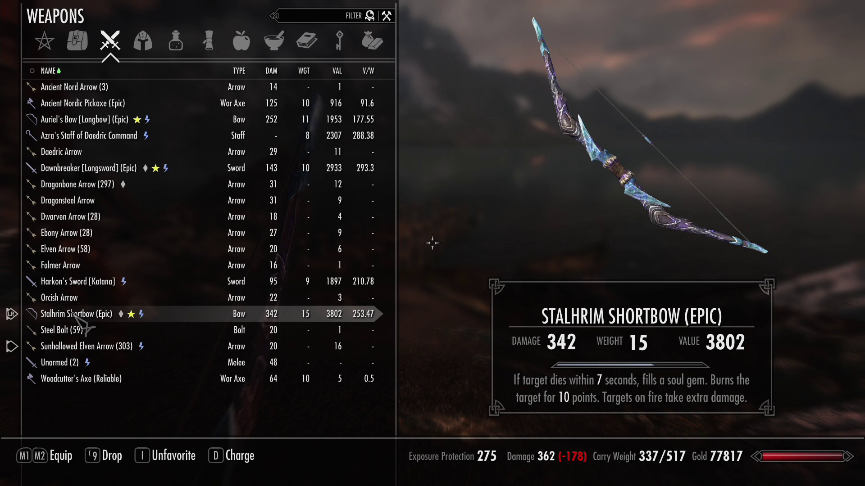
{"action": "key", "text": "d"}
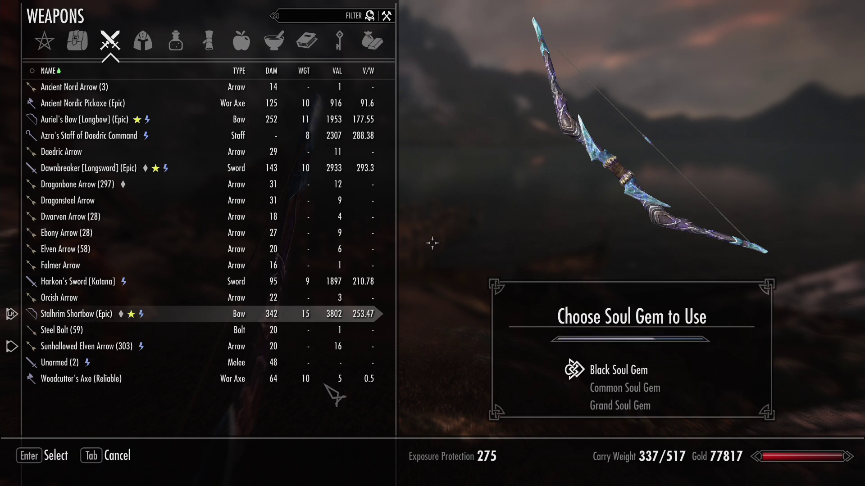
{"action": "key", "text": "Tab"}
{"action": "key", "text": "Tab"}
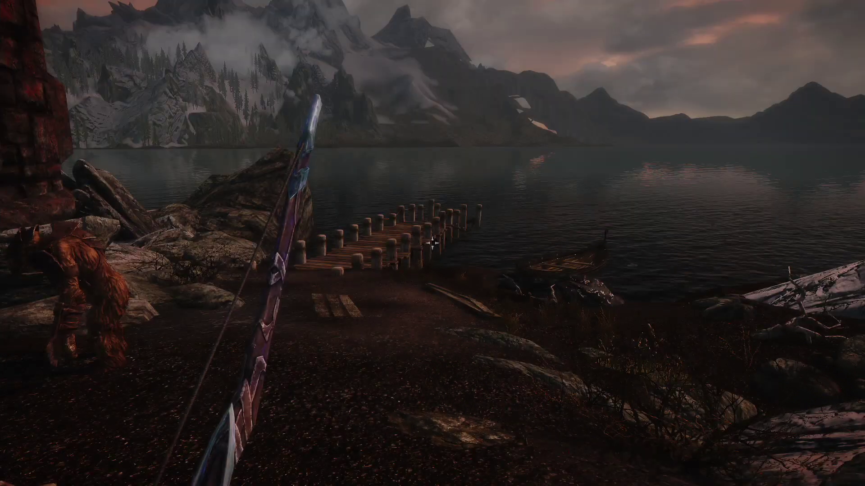
Look through the mods registered in Skyrim's Mod Configuration list down to Wet and Cold, then leave the list
{"action": "key", "text": "Escape"}
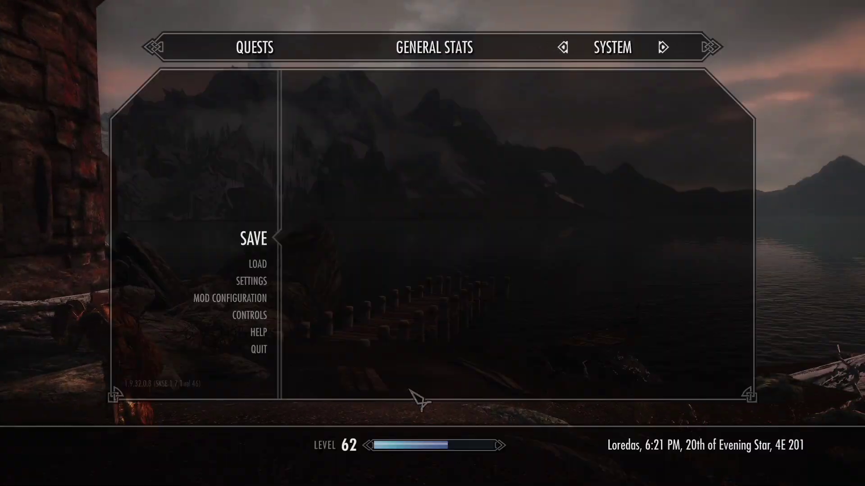
{"action": "left_click", "coordinate": [243, 299]}
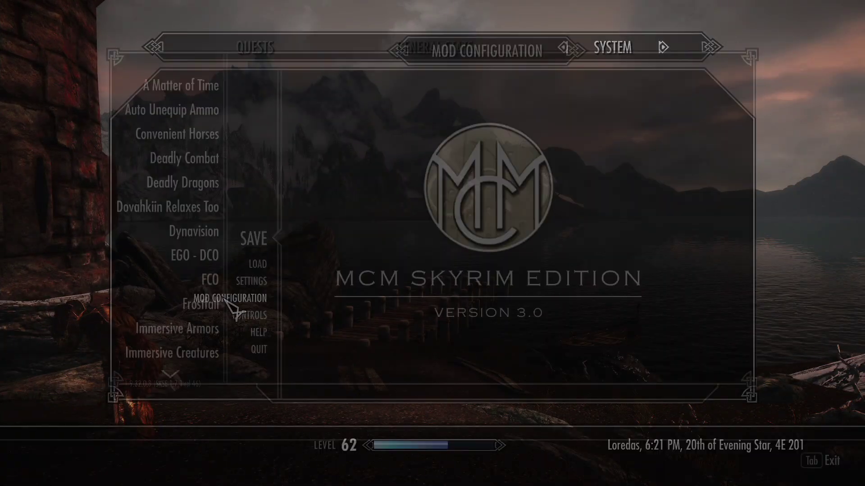
{"action": "scroll", "coordinate": [193, 221], "scroll_direction": "down", "scroll_amount": 4}
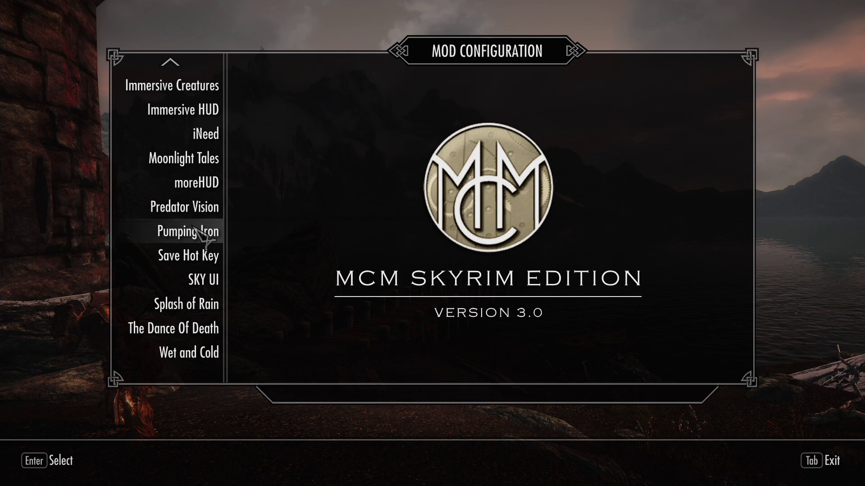
{"action": "key", "text": "Tab"}
{"action": "key", "text": "Tab"}
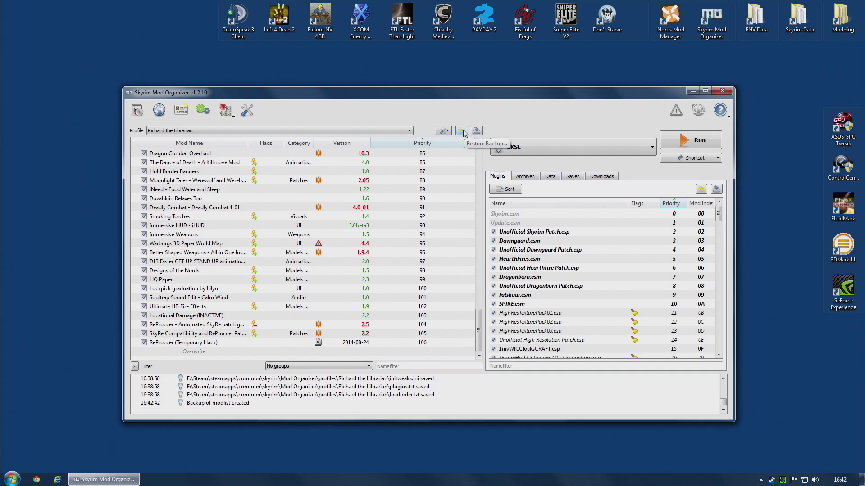
View the mod list backups available for restoring, cancel the choice, and look through the installed mods down to Overwrite
{"action": "left_click", "coordinate": [464, 133]}
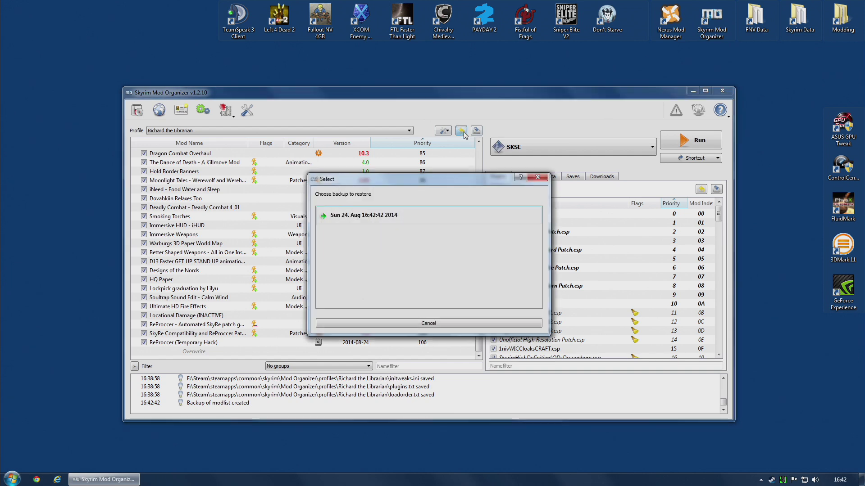
{"action": "left_click", "coordinate": [478, 326]}
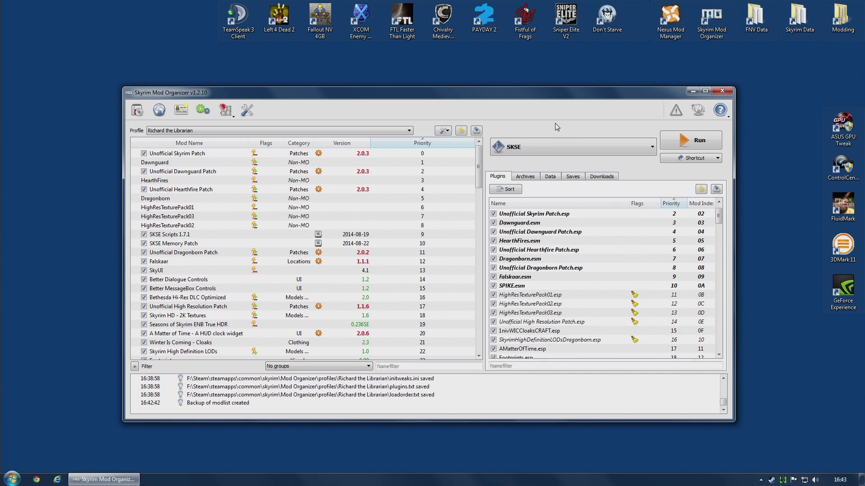
{"action": "scroll", "coordinate": [238, 336], "scroll_direction": "down", "scroll_amount": 4}
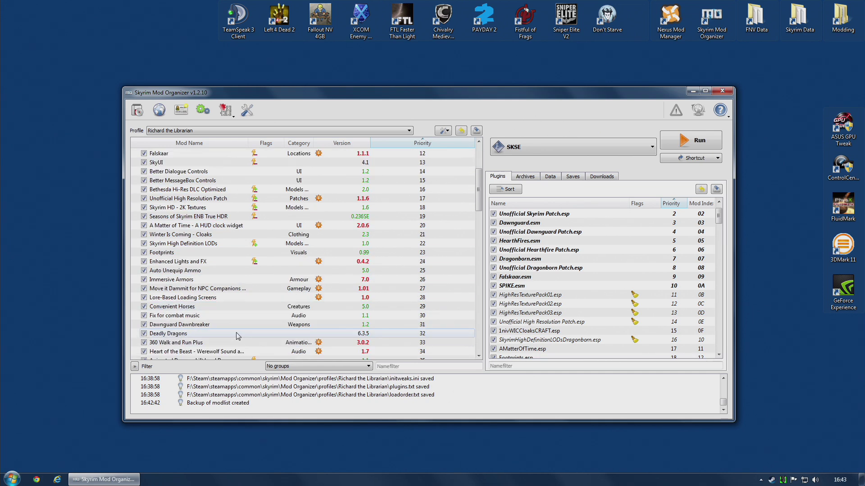
{"action": "scroll", "coordinate": [238, 336], "scroll_direction": "down", "scroll_amount": 10}
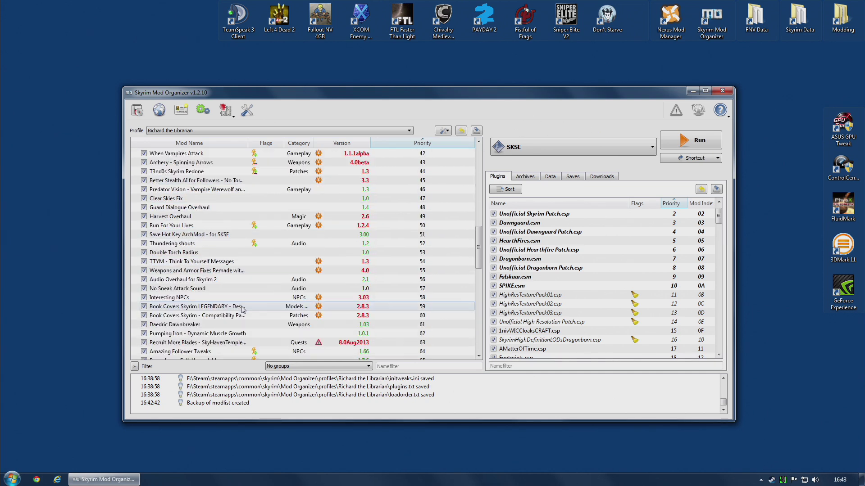
{"action": "scroll", "coordinate": [242, 309], "scroll_direction": "down", "scroll_amount": 2}
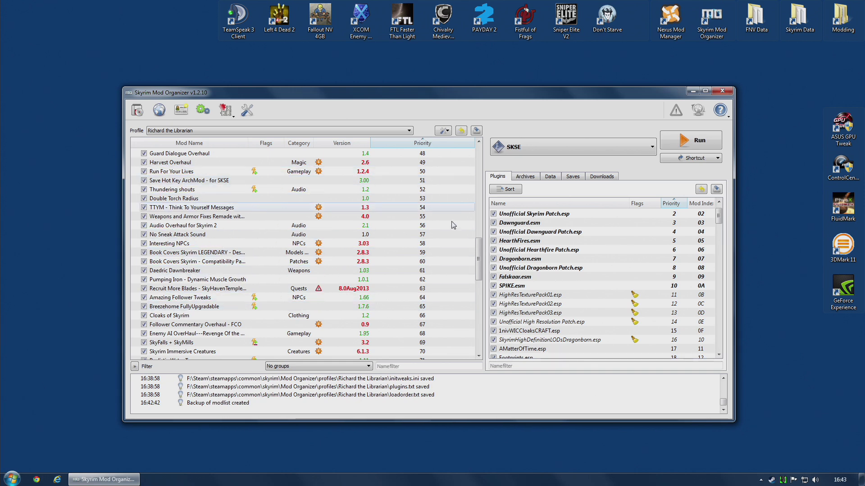
{"action": "scroll", "coordinate": [478, 251], "scroll_direction": "down", "scroll_amount": 12}
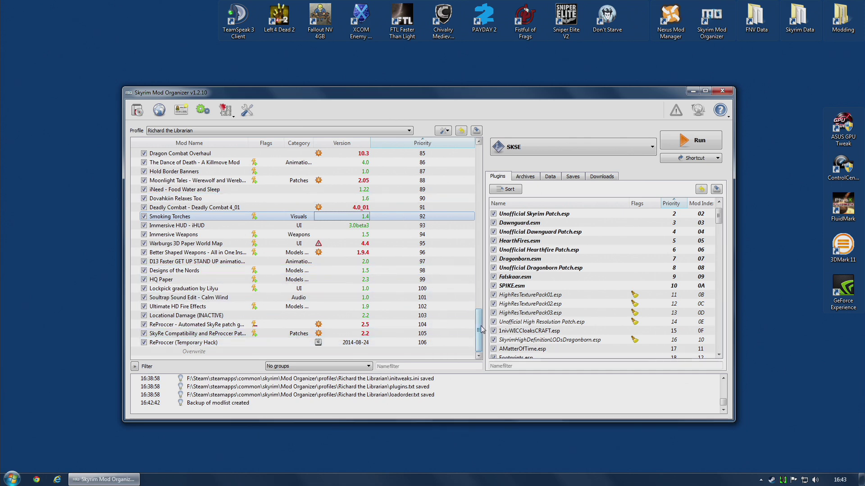
Disable HighResTexturePack01.esp, HighResTexturePack02.esp, HighResTexturePack03.esp and Unofficial High Resolution Patch.esp
{"action": "left_click", "coordinate": [493, 296]}
{"action": "left_click", "coordinate": [494, 295]}
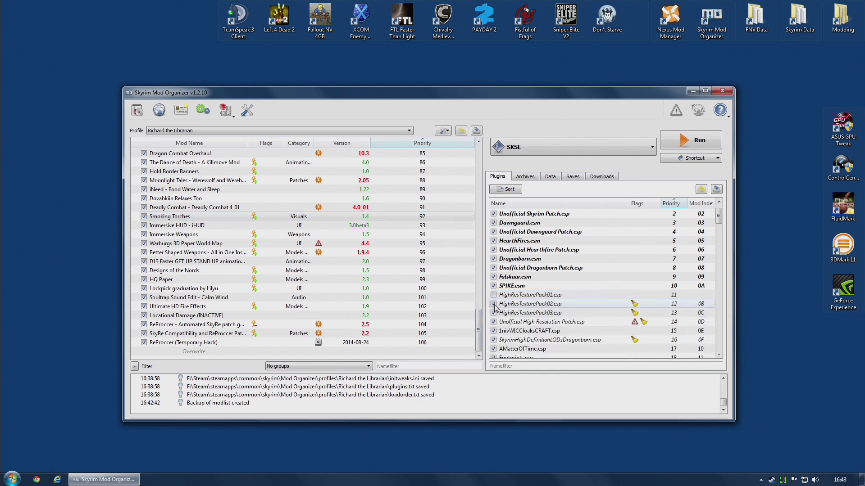
{"action": "left_click", "coordinate": [494, 304]}
{"action": "left_click", "coordinate": [494, 313]}
{"action": "left_click", "coordinate": [494, 322]}
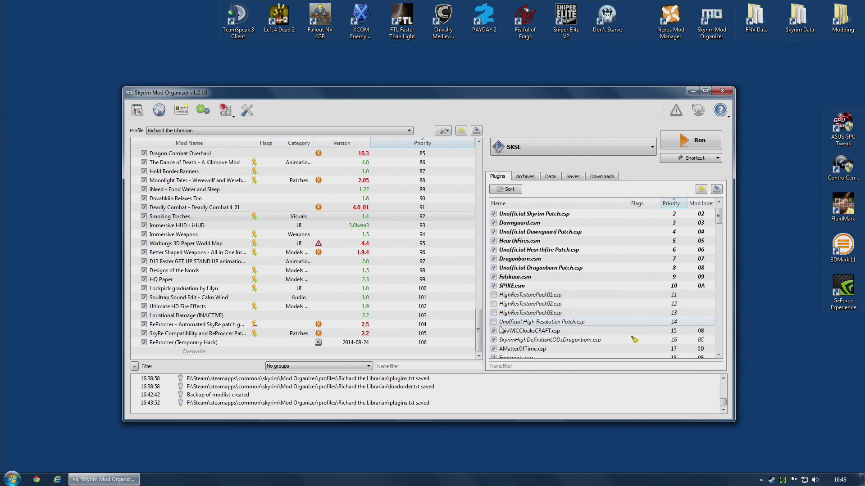
Disable the remaining dummy plugins: SkyrimHighDefinitionLODsDragonborn.esp, Hothtrooper44_Armor_Ecksstra.esp, SkyrimHighDefinitionLODs.esp and Thundering Shouts (normal pitch).esp
{"action": "scroll", "coordinate": [569, 270], "scroll_direction": "down", "scroll_amount": 17}
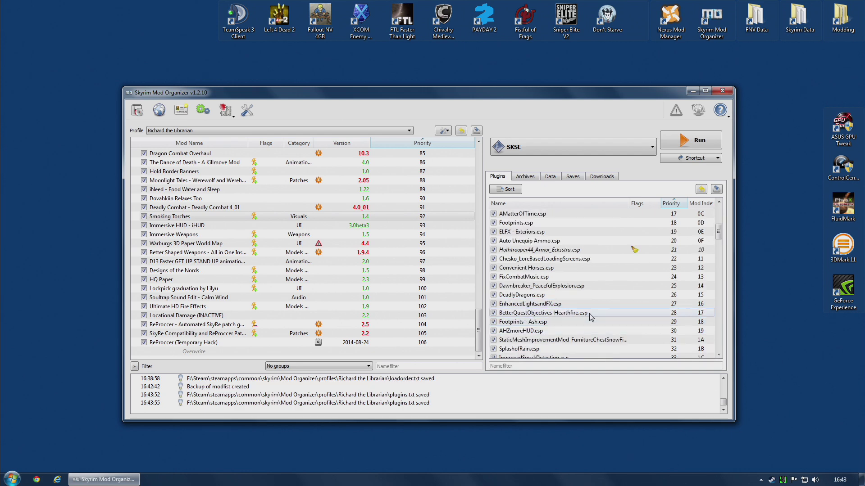
{"action": "scroll", "coordinate": [569, 270], "scroll_direction": "down", "scroll_amount": 1}
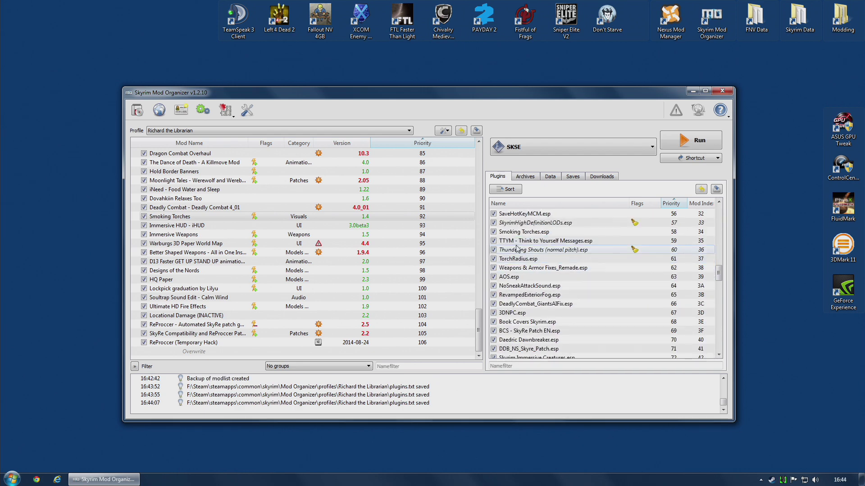
{"action": "left_click", "coordinate": [493, 223]}
{"action": "left_click", "coordinate": [493, 250]}
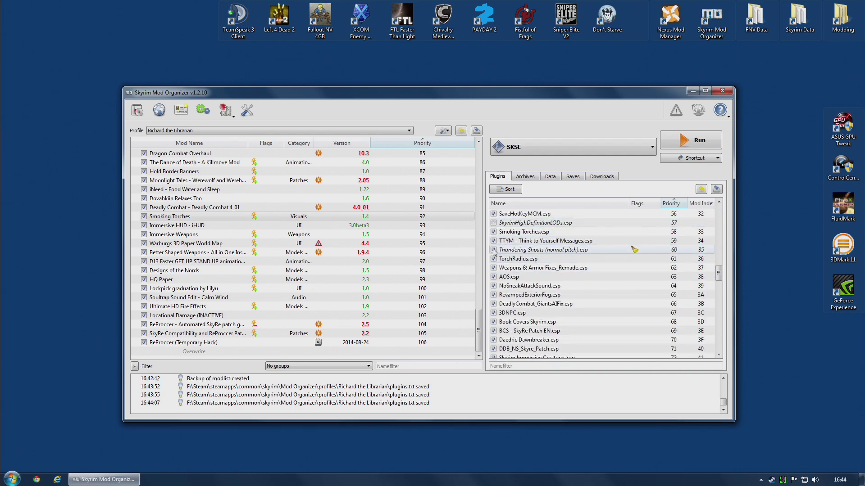
{"action": "scroll", "coordinate": [542, 263], "scroll_direction": "down", "scroll_amount": 20}
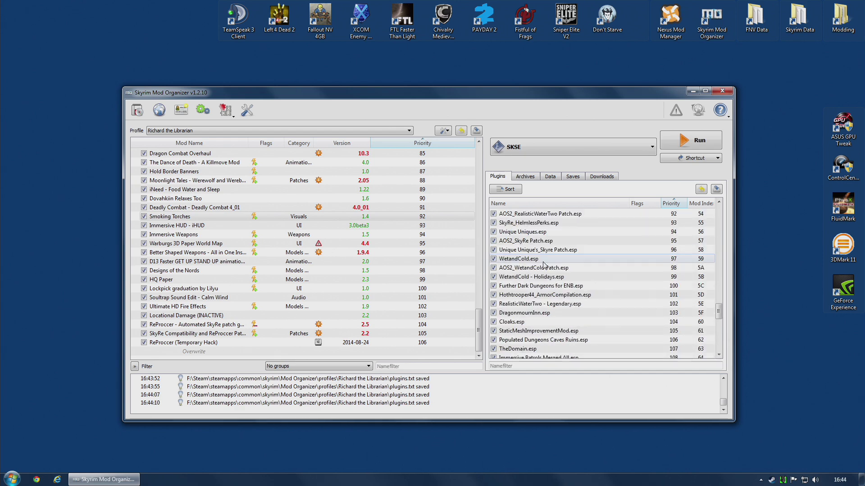
{"action": "scroll", "coordinate": [613, 313], "scroll_direction": "up", "scroll_amount": 20}
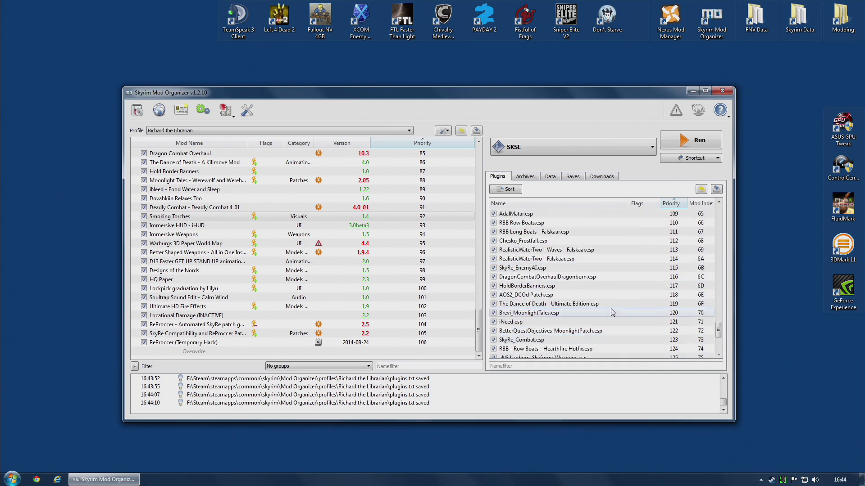
{"action": "scroll", "coordinate": [612, 313], "scroll_direction": "up", "scroll_amount": 16}
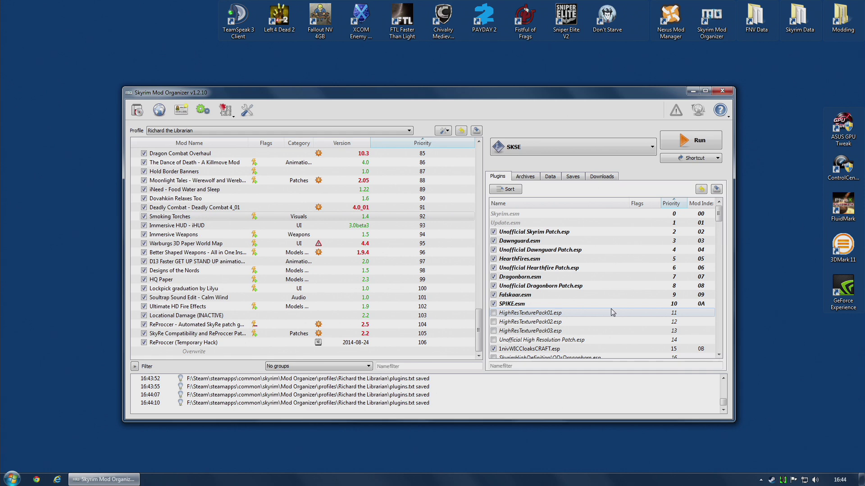
Check the archive list and its option to have MO manage archives, then return to the plugin list
{"action": "left_click", "coordinate": [555, 179]}
{"action": "left_click", "coordinate": [526, 178]}
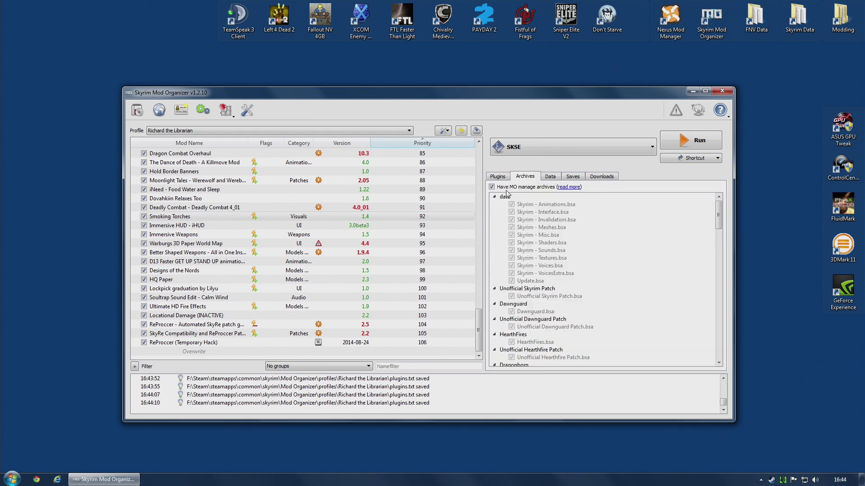
{"action": "left_click", "coordinate": [497, 176]}
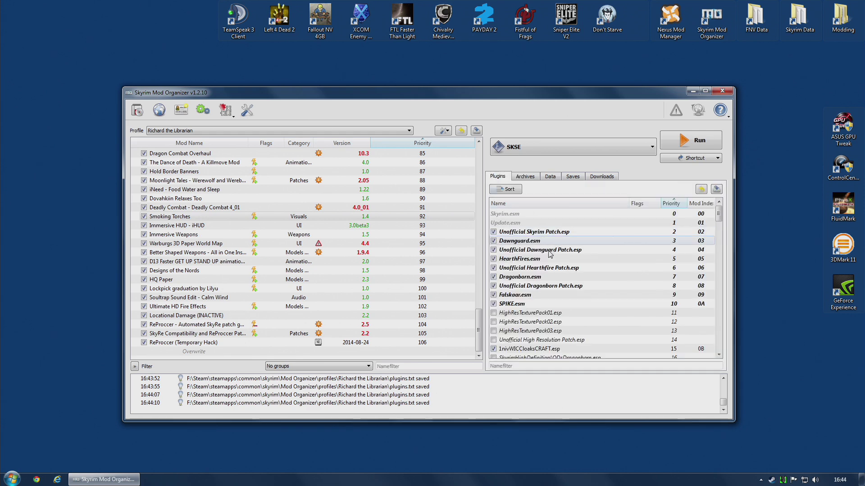
Review the load order around the disabled texture and armour plugins, selecting Hothtrooper44_Armor_Ecksstra.esp and examining the plugins that follow it
{"action": "left_click_drag", "start_coordinate": [719, 215], "coordinate": [725, 263]}
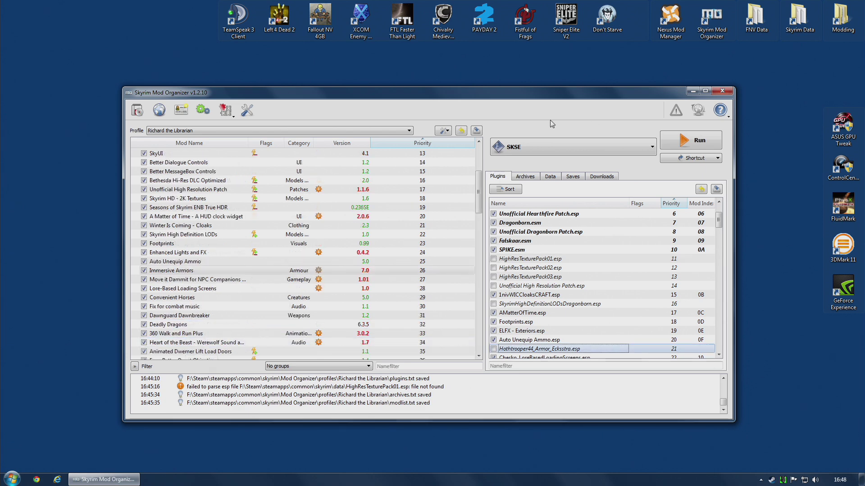
{"action": "scroll", "coordinate": [512, 322], "scroll_direction": "down", "scroll_amount": 1}
{"action": "left_click", "coordinate": [512, 322]}
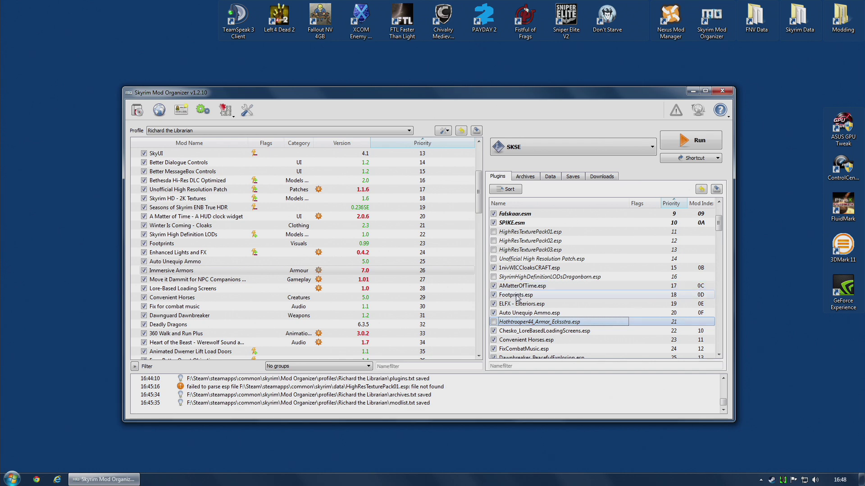
{"action": "scroll", "coordinate": [554, 301], "scroll_direction": "down", "scroll_amount": 8}
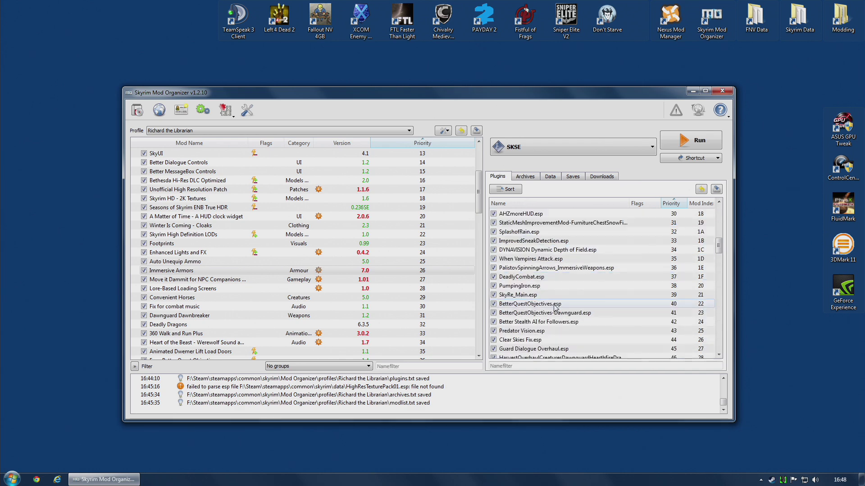
{"action": "scroll", "coordinate": [554, 305], "scroll_direction": "up", "scroll_amount": 9}
{"action": "scroll", "coordinate": [527, 335], "scroll_direction": "down", "scroll_amount": 1}
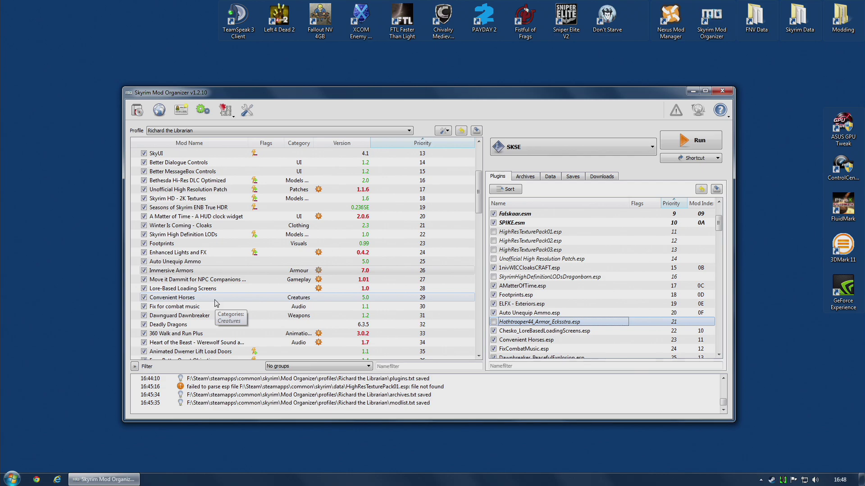
{"action": "scroll", "coordinate": [608, 349], "scroll_direction": "down", "scroll_amount": 17}
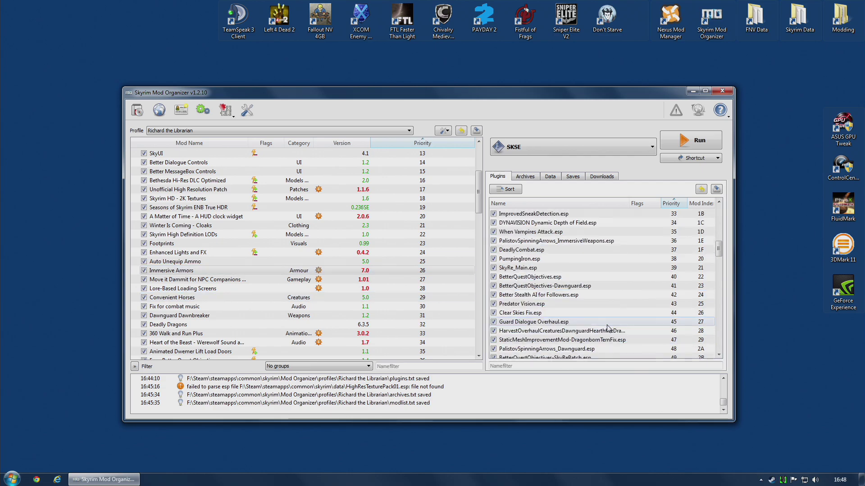